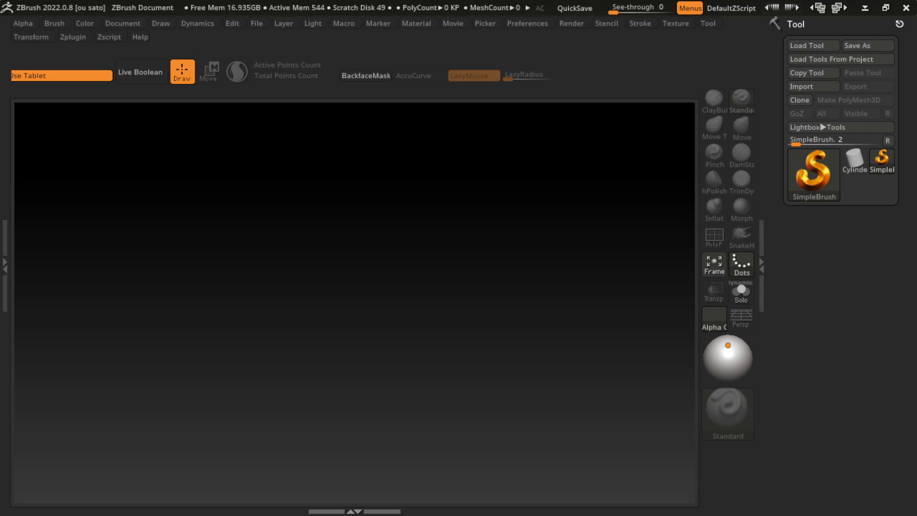
# Load the 8HeadFemale mannequin project from the LightBox Mannequin folder
pyautogui.click(528, 24)
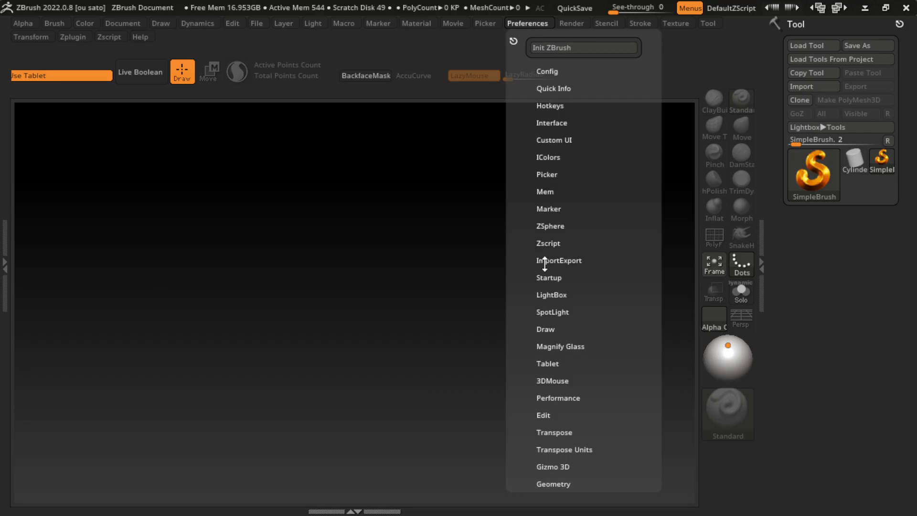
pyautogui.click(552, 293)
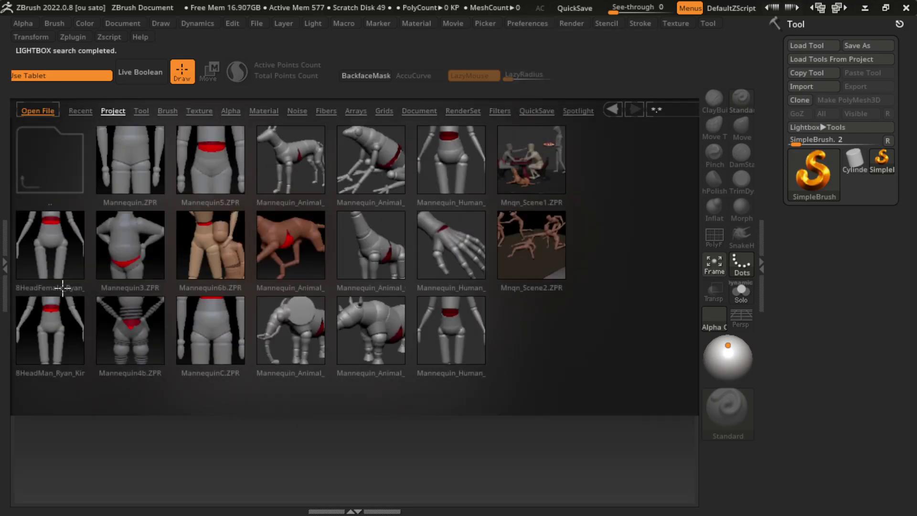
pyautogui.doubleClick(52, 256)
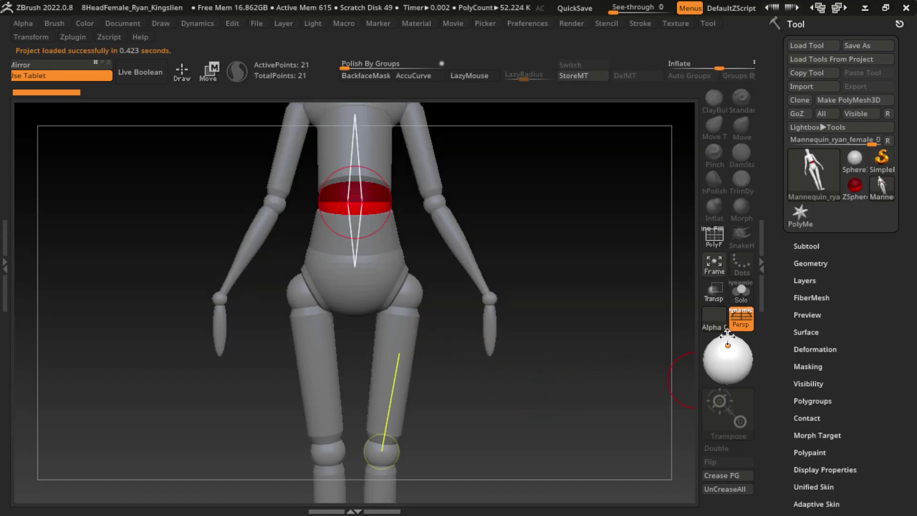
# In Move mode, raise the left thigh and bend the knee so the shin swings inward
pyautogui.moveTo(592, 429)
pyautogui.mouseDown()
pyautogui.moveTo(554, 401)
pyautogui.moveTo(622, 416)
pyautogui.moveTo(537, 391)
pyautogui.mouseUp()
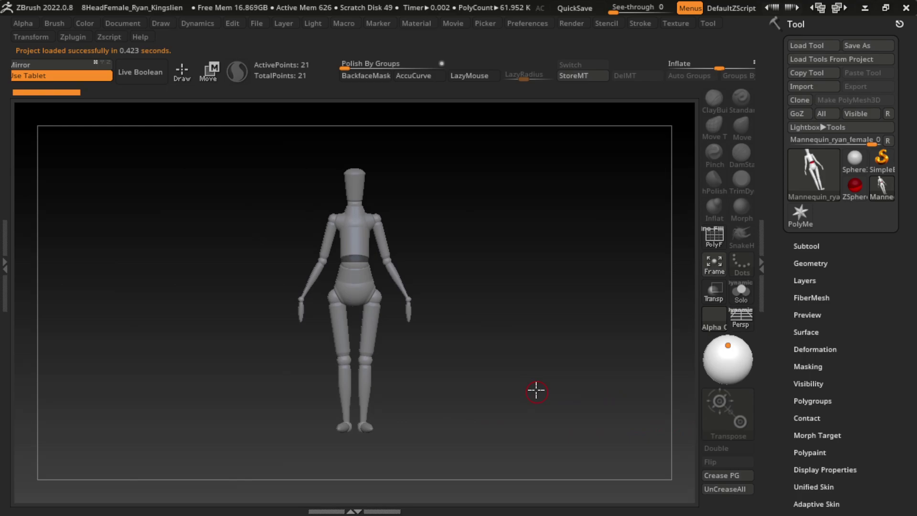
pyautogui.click(212, 74)
pyautogui.press('s')
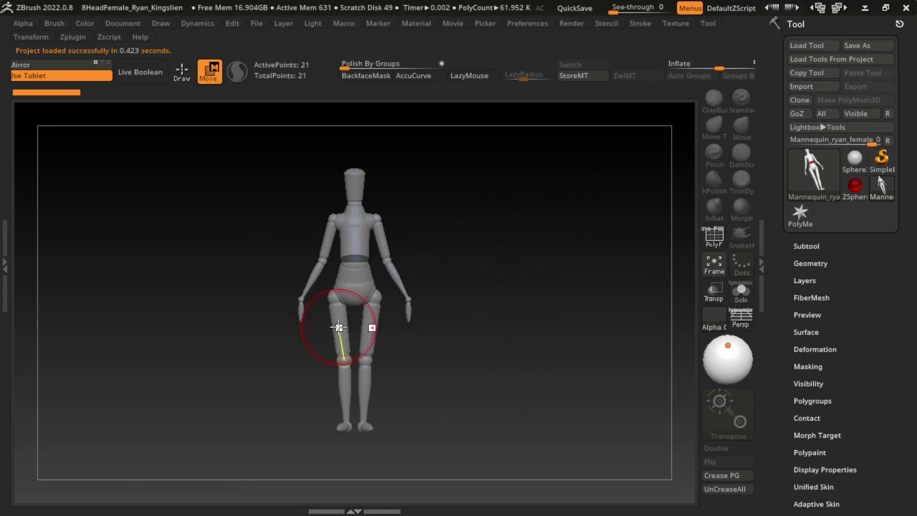
pyautogui.moveTo(338, 328); pyautogui.dragTo(400, 240)
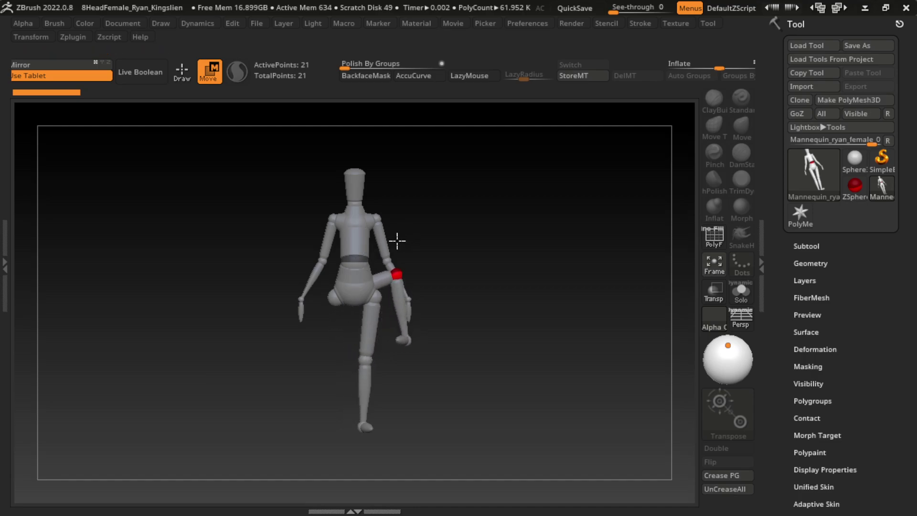
pyautogui.moveTo(400, 240)
pyautogui.mouseDown()
pyautogui.moveTo(440, 236)
pyautogui.moveTo(384, 260)
pyautogui.mouseUp()
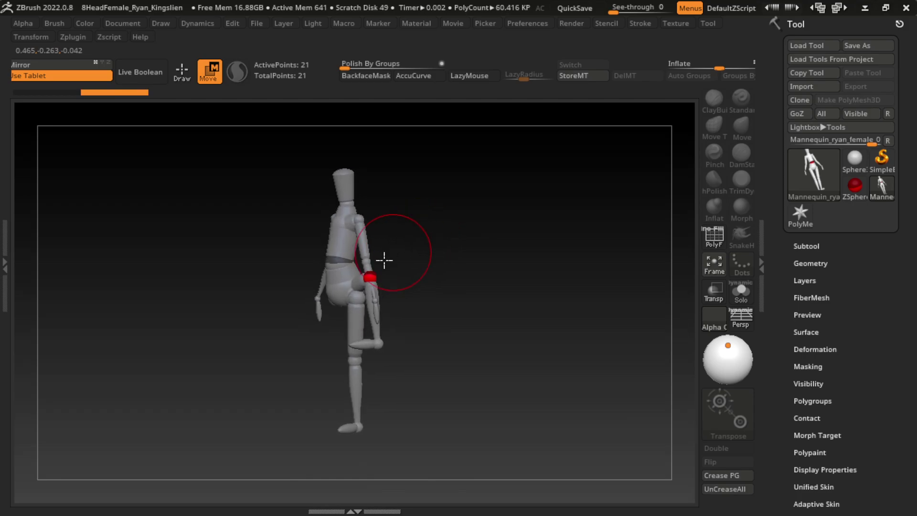
# Shift the left lower leg leftward and pull the standing leg forward and outward
pyautogui.moveTo(354, 287)
pyautogui.mouseDown()
pyautogui.moveTo(375, 250)
pyautogui.moveTo(452, 247)
pyautogui.moveTo(422, 250)
pyautogui.moveTo(461, 229)
pyautogui.mouseUp()
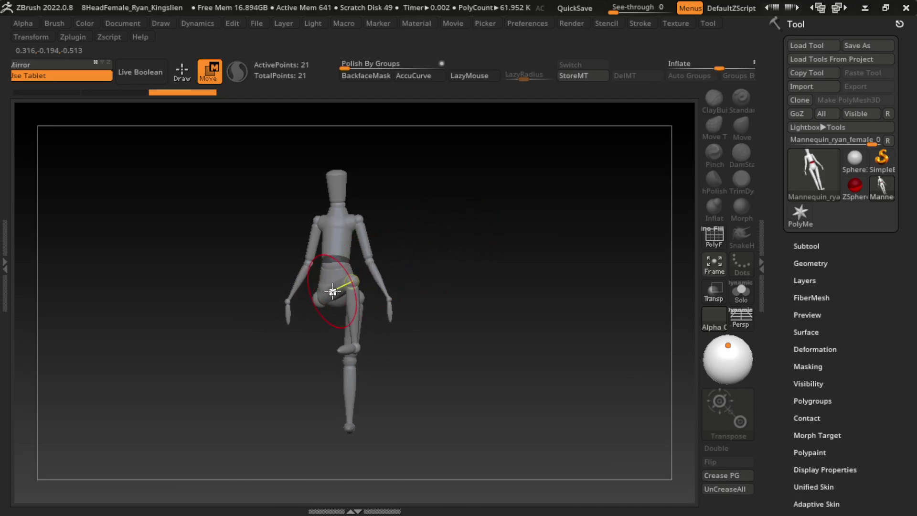
pyautogui.moveTo(333, 291); pyautogui.dragTo(319, 287)
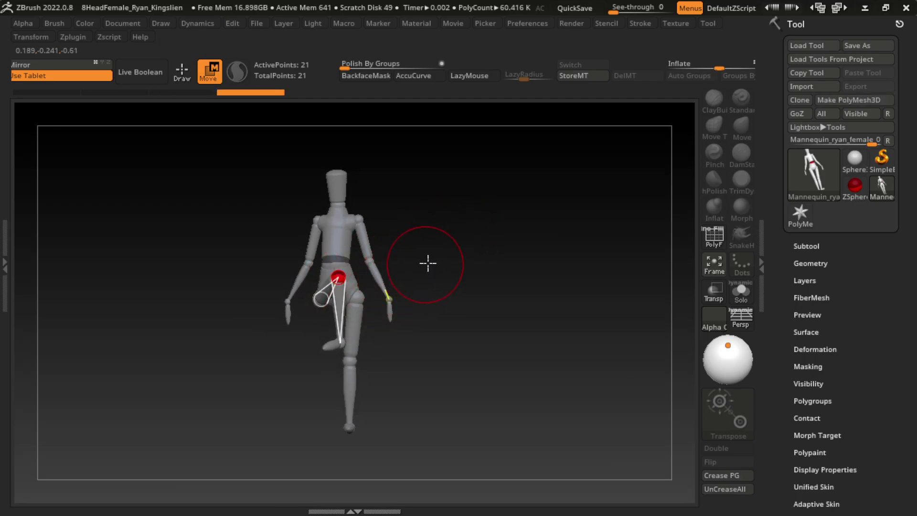
pyautogui.moveTo(467, 237)
pyautogui.mouseDown()
pyautogui.moveTo(333, 296)
pyautogui.moveTo(337, 281)
pyautogui.moveTo(475, 249)
pyautogui.moveTo(554, 243)
pyautogui.mouseUp()
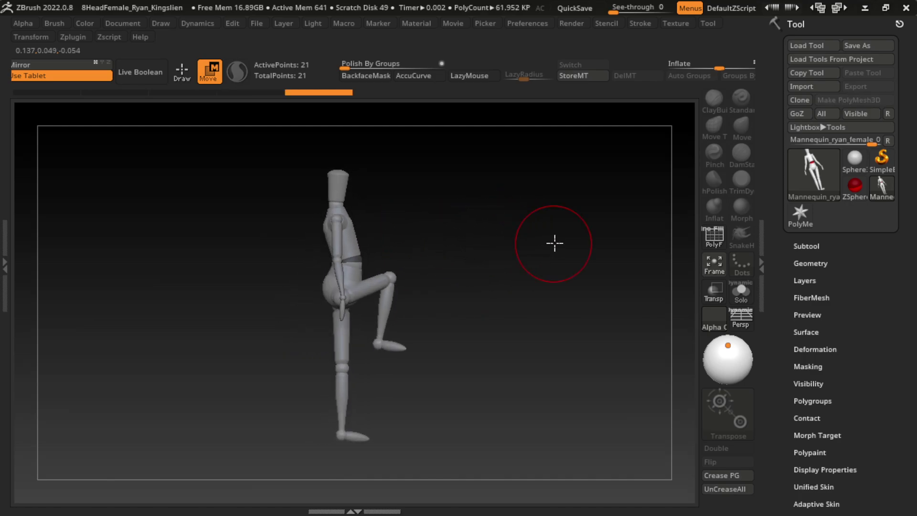
pyautogui.moveTo(338, 359)
pyautogui.mouseDown()
pyautogui.moveTo(441, 320)
pyautogui.moveTo(493, 271)
pyautogui.mouseUp()
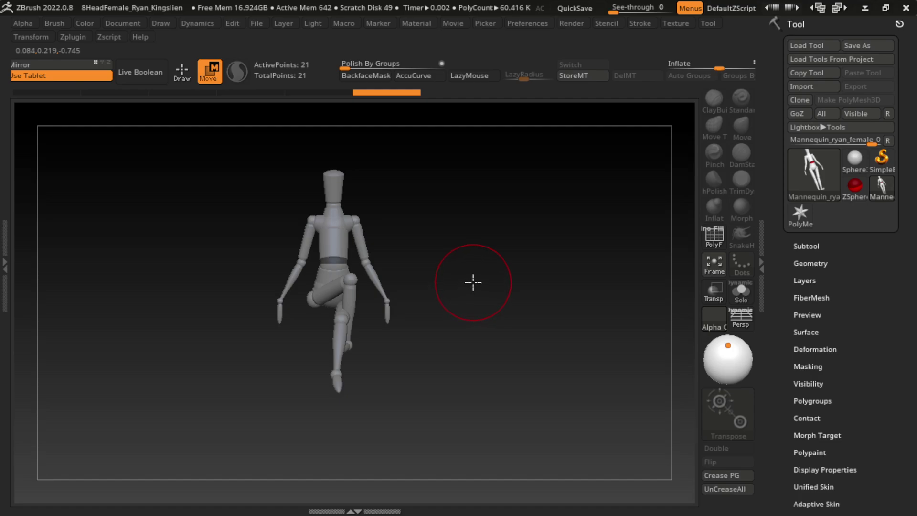
# Straighten the raised leg and swing it around at the hip
pyautogui.moveTo(319, 277); pyautogui.dragTo(312, 278)
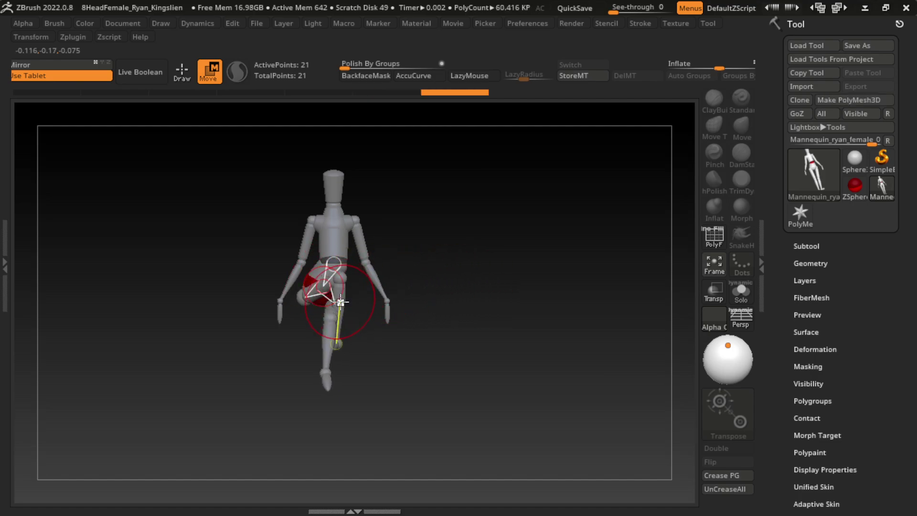
pyautogui.moveTo(360, 298); pyautogui.dragTo(349, 310)
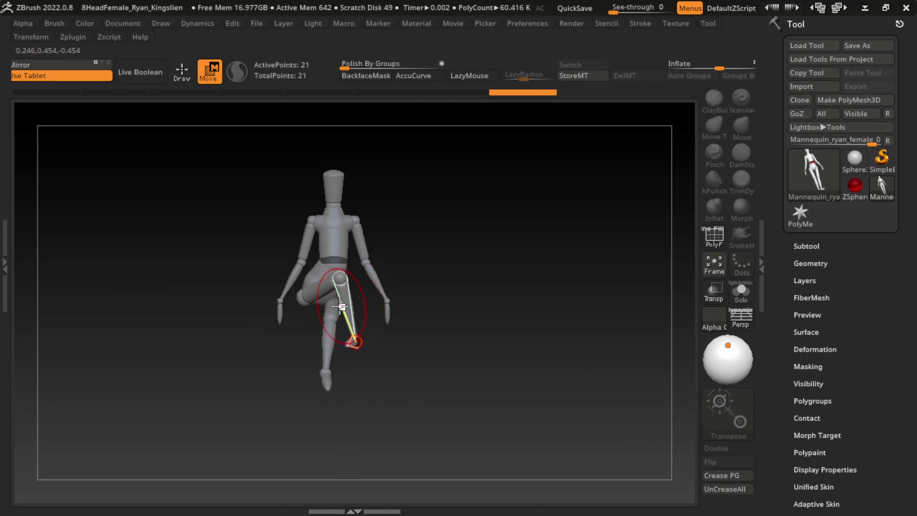
pyautogui.moveTo(463, 267)
pyautogui.mouseDown()
pyautogui.moveTo(462, 143)
pyautogui.moveTo(434, 268)
pyautogui.mouseUp()
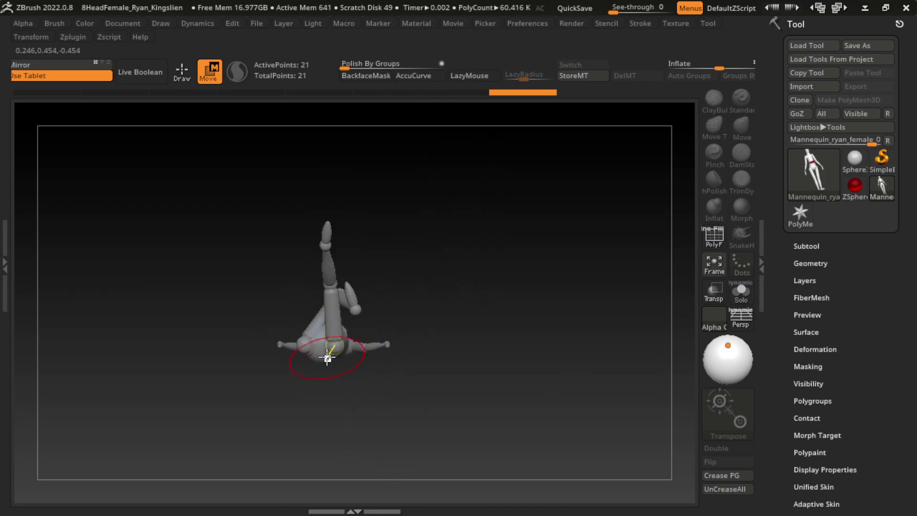
pyautogui.moveTo(321, 354)
pyautogui.mouseDown()
pyautogui.moveTo(452, 291)
pyautogui.moveTo(470, 336)
pyautogui.mouseUp()
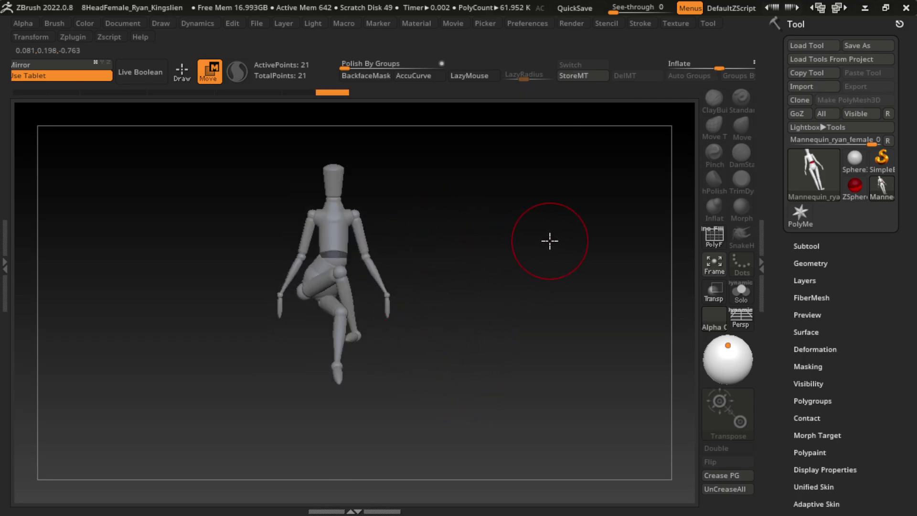
pyautogui.moveTo(322, 282); pyautogui.dragTo(332, 272)
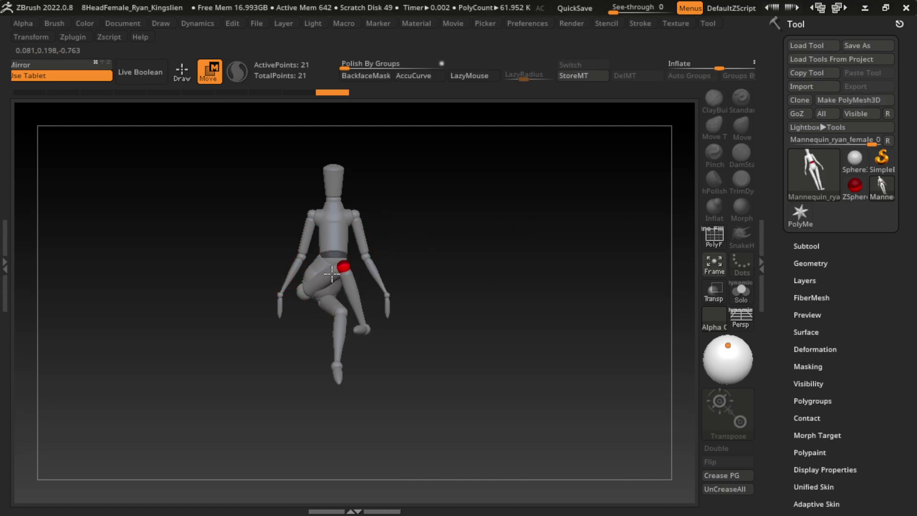
# Rotate the leg at the hip, point the foot downward and swing the shin right
pyautogui.moveTo(419, 167)
pyautogui.mouseDown()
pyautogui.moveTo(487, 210)
pyautogui.moveTo(348, 205)
pyautogui.moveTo(406, 231)
pyautogui.moveTo(266, 302)
pyautogui.moveTo(281, 293)
pyautogui.mouseUp()
pyautogui.moveTo(460, 282)
pyautogui.mouseDown()
pyautogui.moveTo(378, 310)
pyautogui.moveTo(456, 186)
pyautogui.moveTo(448, 231)
pyautogui.mouseUp()
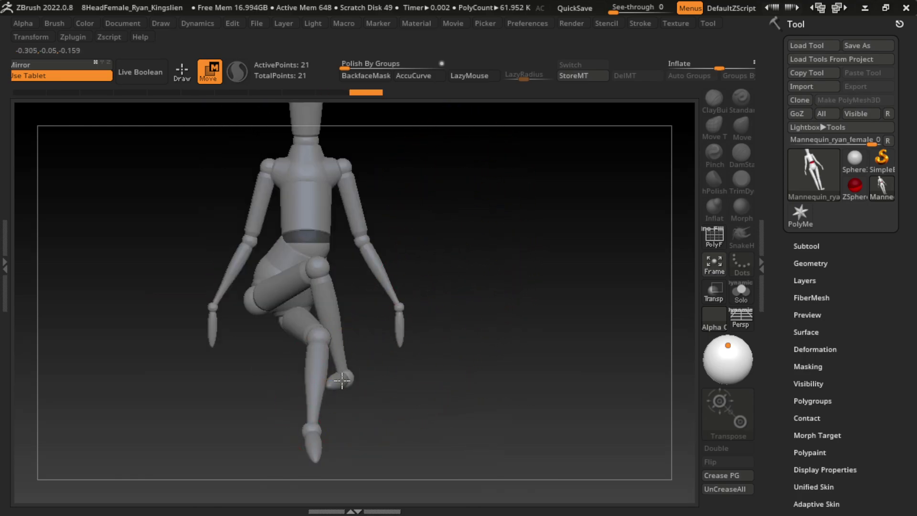
pyautogui.moveTo(342, 380)
pyautogui.mouseDown()
pyautogui.moveTo(366, 399)
pyautogui.moveTo(480, 360)
pyautogui.moveTo(438, 363)
pyautogui.mouseUp()
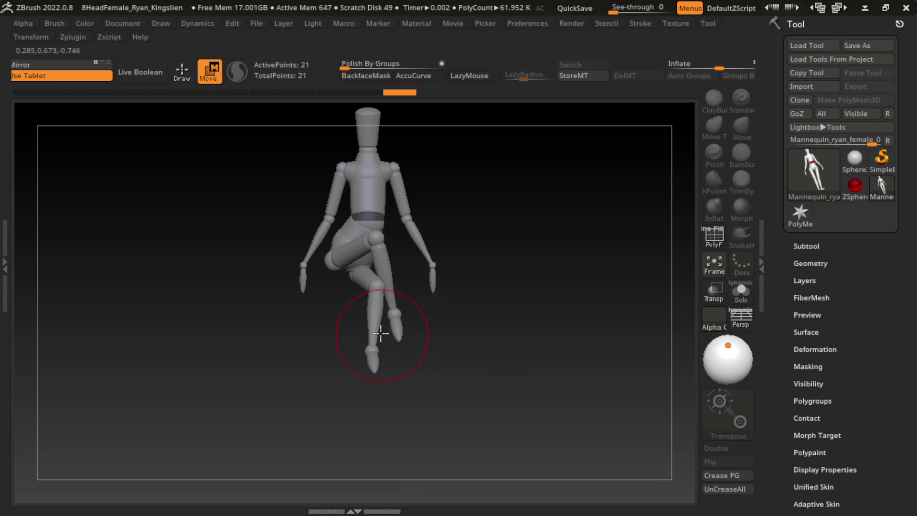
pyautogui.moveTo(380, 332); pyautogui.dragTo(389, 325)
pyautogui.moveTo(438, 305)
pyautogui.mouseDown()
pyautogui.moveTo(506, 213)
pyautogui.moveTo(489, 252)
pyautogui.moveTo(530, 270)
pyautogui.mouseUp()
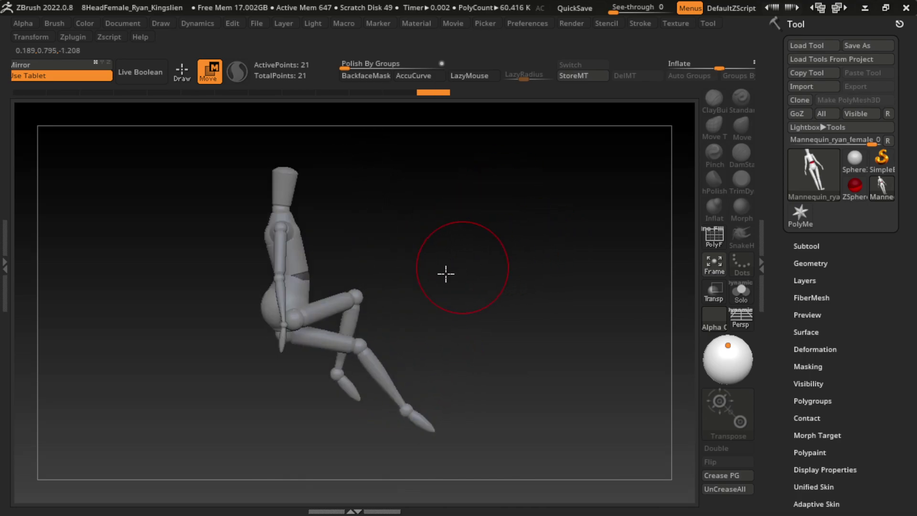
# Swing the leg into a seated crossed position and adjust both legs at the hip
pyautogui.moveTo(296, 282); pyautogui.dragTo(326, 259)
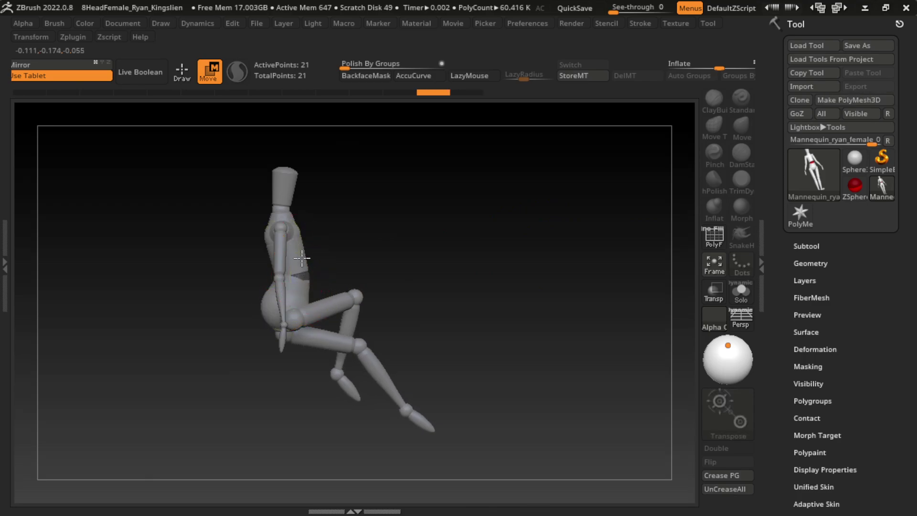
pyautogui.moveTo(279, 298); pyautogui.dragTo(289, 279)
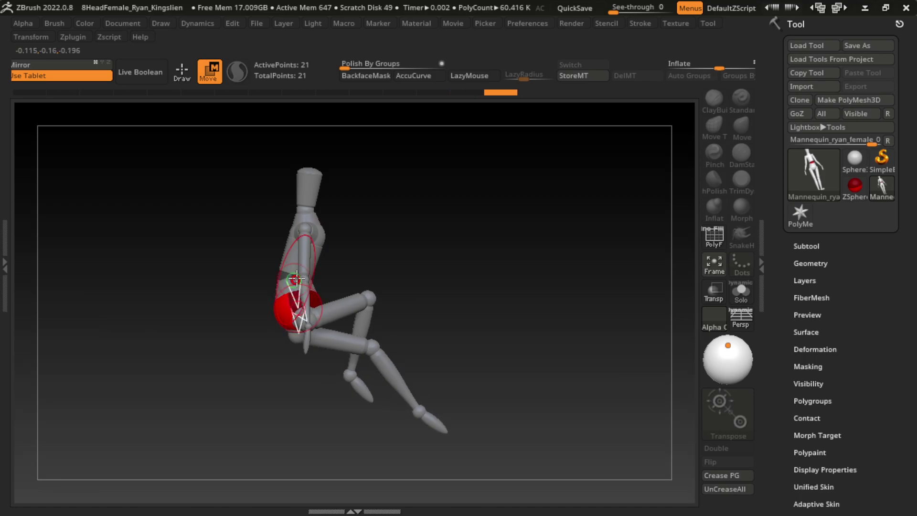
pyautogui.moveTo(471, 224); pyautogui.dragTo(413, 238)
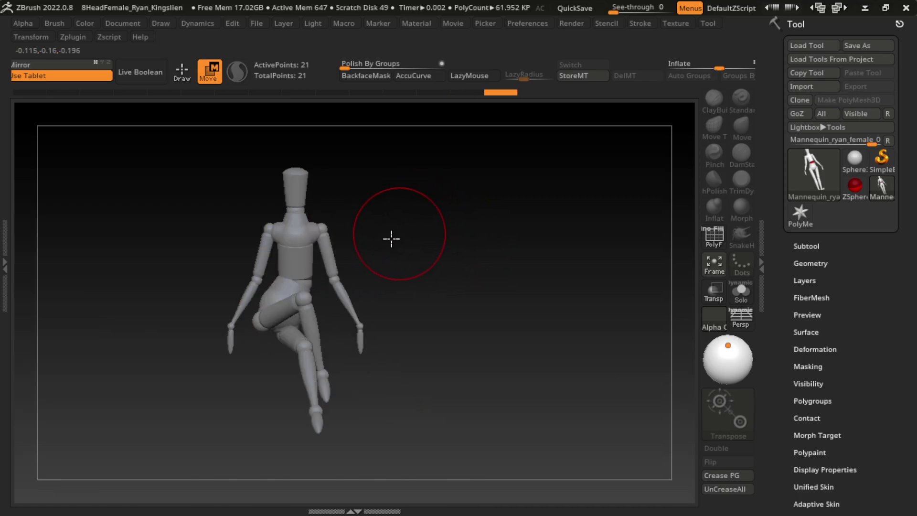
pyautogui.moveTo(348, 236)
pyautogui.mouseDown()
pyautogui.moveTo(424, 297)
pyautogui.moveTo(263, 318)
pyautogui.mouseUp()
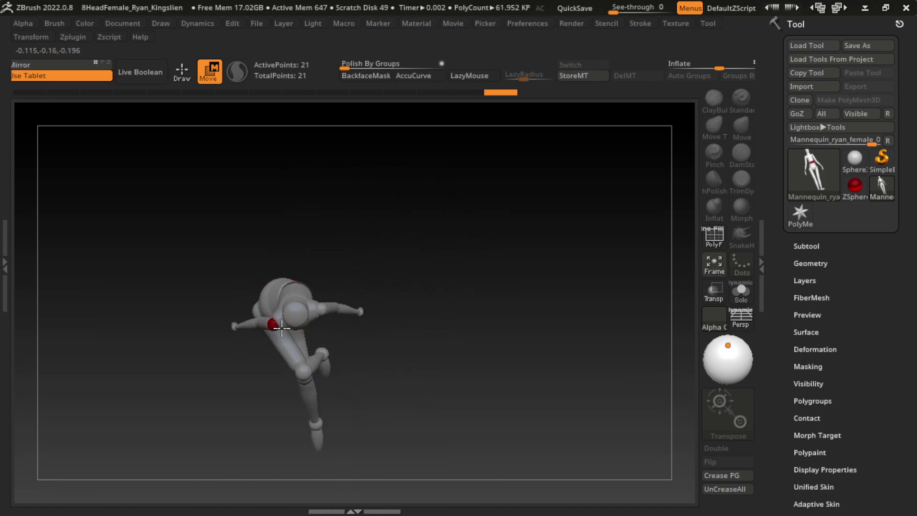
pyautogui.click(266, 323)
# Adjust the shoulder and bend the right arm in at the elbow
pyautogui.moveTo(317, 302)
pyautogui.mouseDown()
pyautogui.moveTo(423, 348)
pyautogui.moveTo(439, 247)
pyautogui.mouseUp()
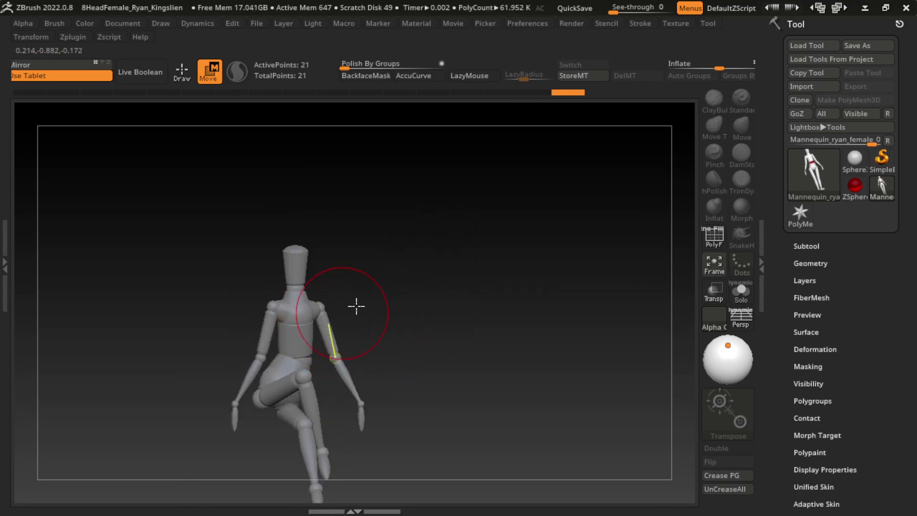
pyautogui.moveTo(355, 306); pyautogui.dragTo(366, 286)
pyautogui.moveTo(305, 313); pyautogui.dragTo(335, 305)
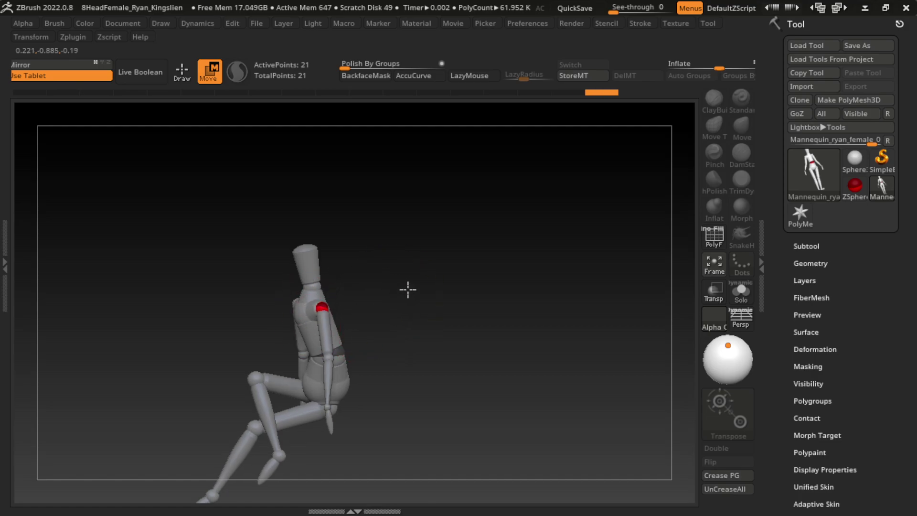
pyautogui.moveTo(407, 289); pyautogui.dragTo(376, 325)
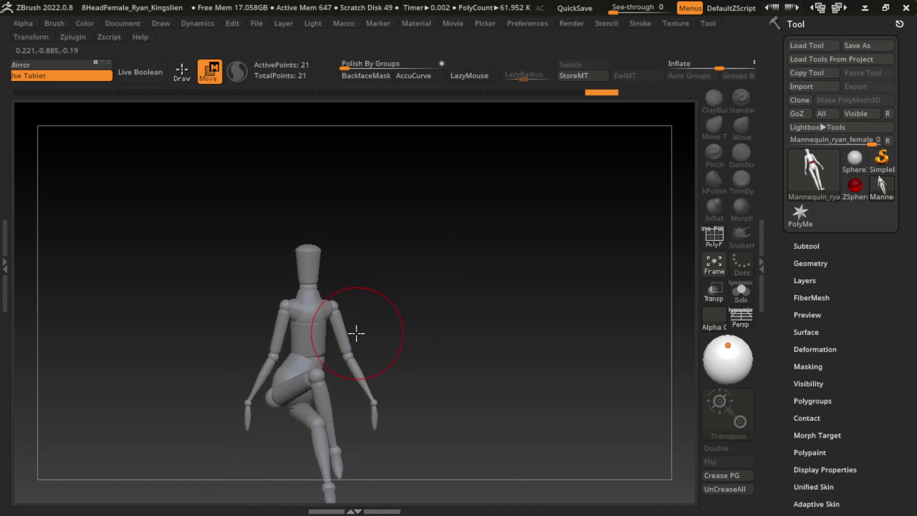
pyautogui.moveTo(355, 333)
pyautogui.mouseDown()
pyautogui.moveTo(339, 394)
pyautogui.moveTo(349, 425)
pyautogui.moveTo(349, 417)
pyautogui.mouseUp()
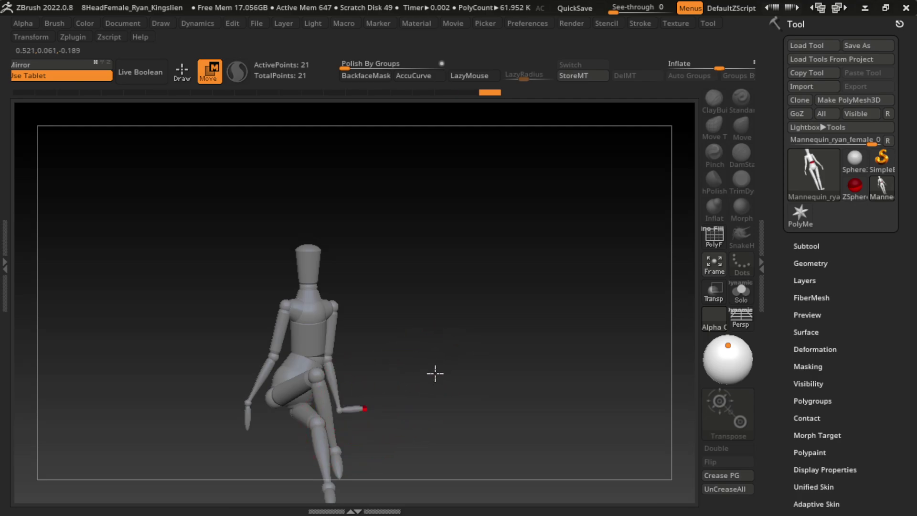
pyautogui.moveTo(434, 372)
pyautogui.mouseDown()
pyautogui.moveTo(420, 375)
pyautogui.moveTo(440, 401)
pyautogui.moveTo(404, 410)
pyautogui.mouseUp()
pyautogui.press('s')
# Swing the arm up and out, rotating the forearm to point straight up
pyautogui.moveTo(345, 437); pyautogui.dragTo(328, 430)
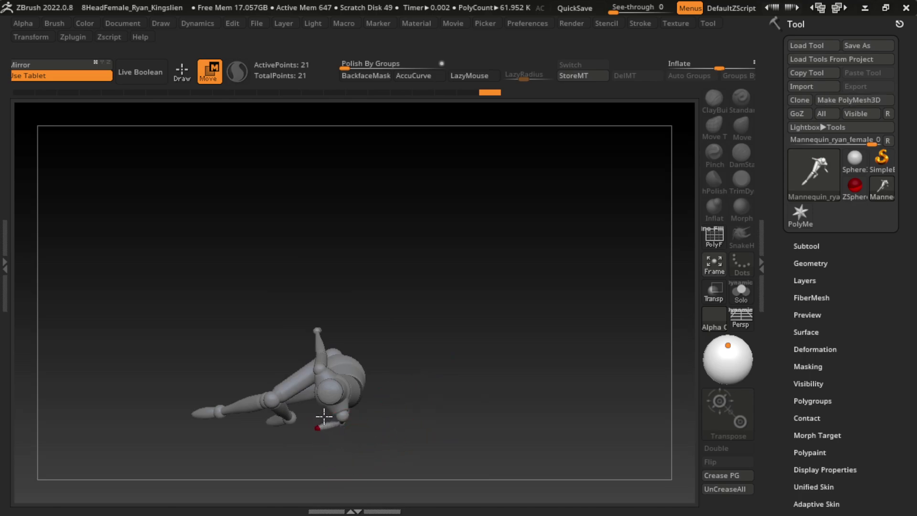
pyautogui.moveTo(405, 434)
pyautogui.mouseDown()
pyautogui.moveTo(425, 352)
pyautogui.moveTo(439, 391)
pyautogui.moveTo(473, 372)
pyautogui.mouseUp()
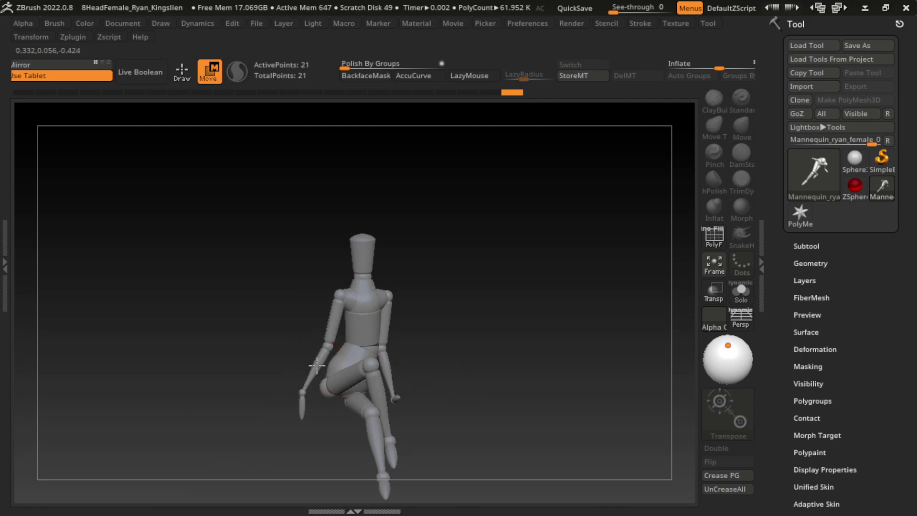
pyautogui.moveTo(316, 365)
pyautogui.mouseDown()
pyautogui.moveTo(262, 280)
pyautogui.moveTo(266, 317)
pyautogui.moveTo(312, 305)
pyautogui.mouseUp()
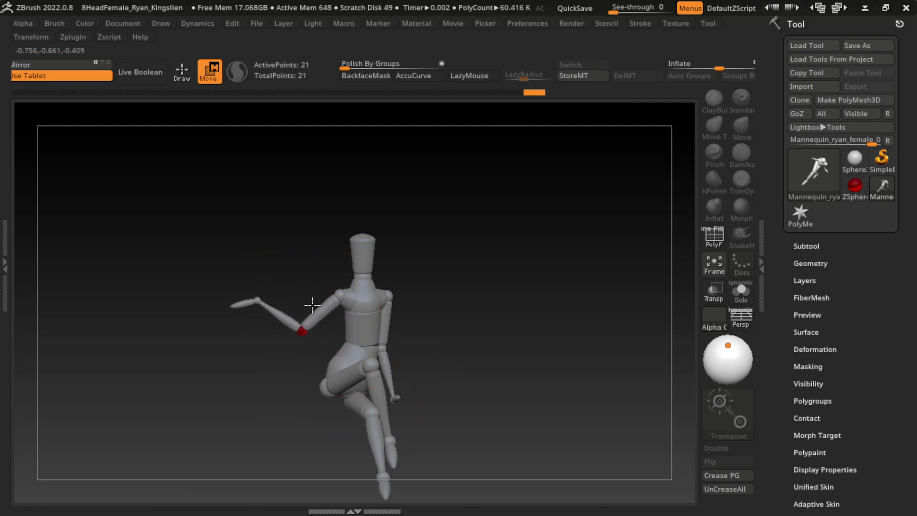
pyautogui.moveTo(435, 215)
pyautogui.mouseDown()
pyautogui.moveTo(425, 379)
pyautogui.moveTo(298, 345)
pyautogui.moveTo(348, 369)
pyautogui.moveTo(492, 220)
pyautogui.mouseUp()
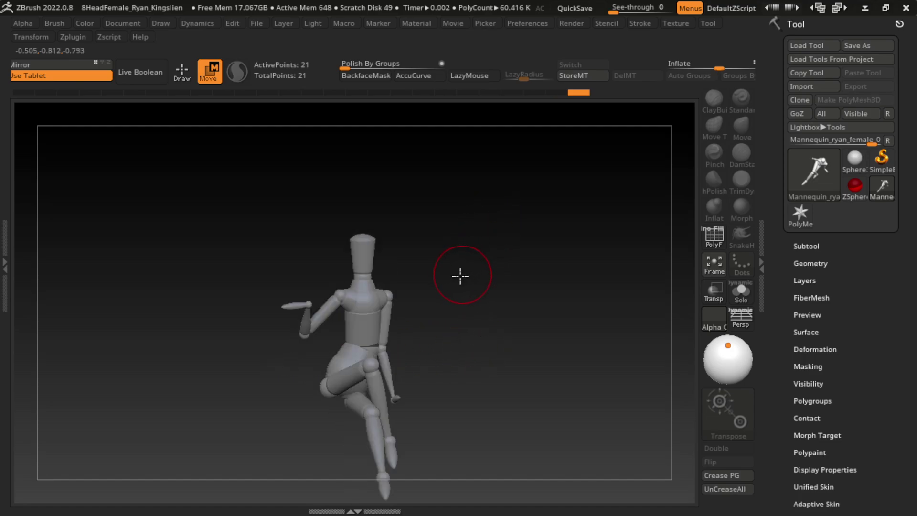
pyautogui.moveTo(296, 317)
pyautogui.mouseDown()
pyautogui.moveTo(303, 265)
pyautogui.moveTo(310, 285)
pyautogui.mouseUp()
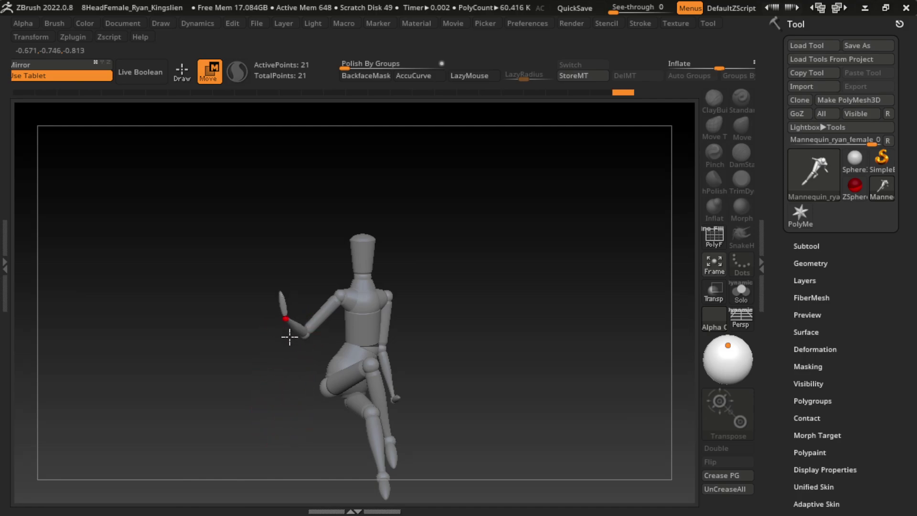
pyautogui.moveTo(290, 338); pyautogui.dragTo(292, 338)
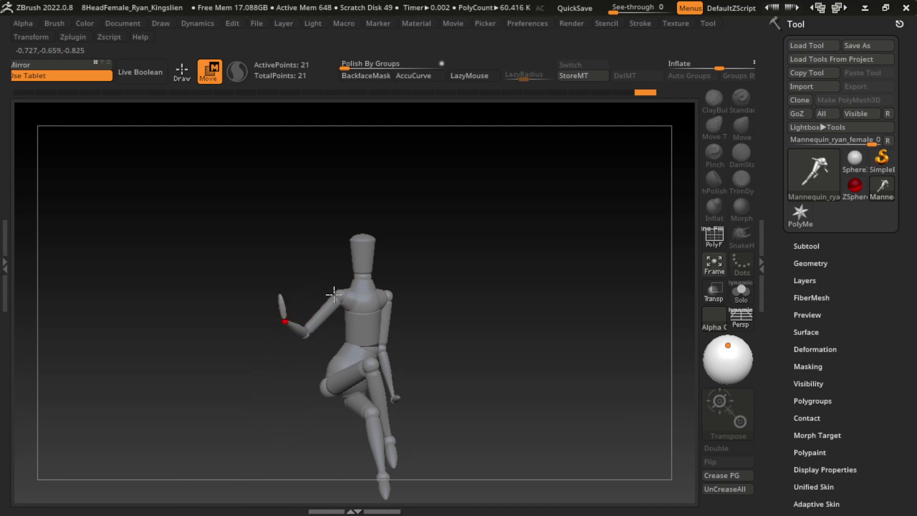
# Undo the last three arm pose changes and shrink the draw size
pyautogui.hotkey('ctrl', 'z')
pyautogui.hotkey('ctrl', 'z')
pyautogui.hotkey('ctrl', 'z')
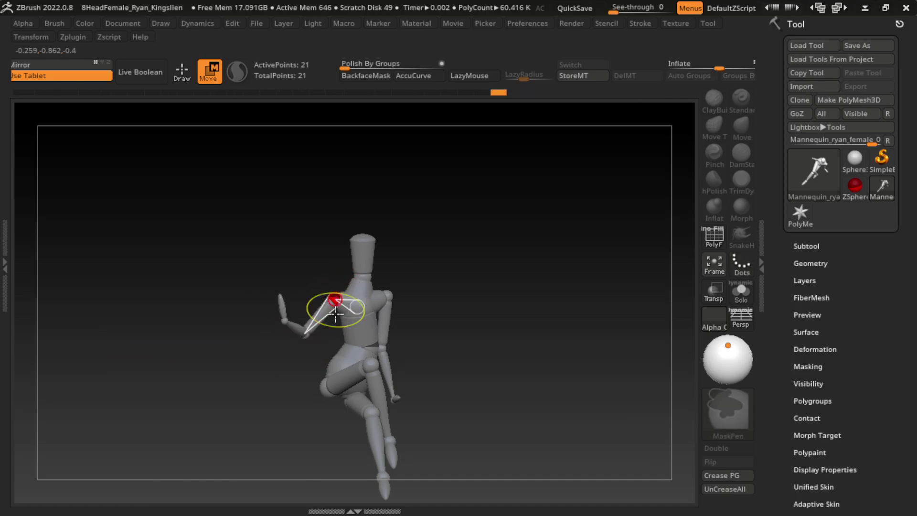
pyautogui.press('s')
pyautogui.hotkey('ctrl', 'z')
pyautogui.press('s')
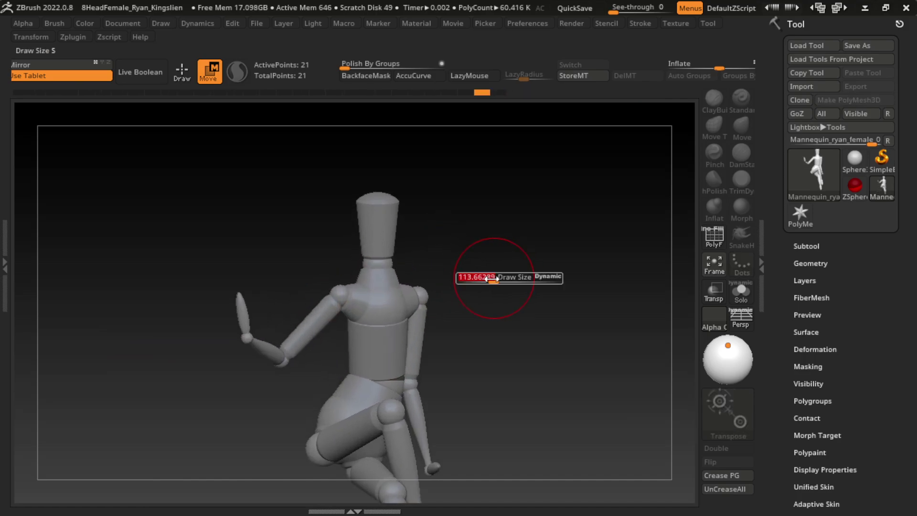
pyautogui.moveTo(491, 280); pyautogui.dragTo(477, 279)
pyautogui.hotkey('ctrl', 'z')
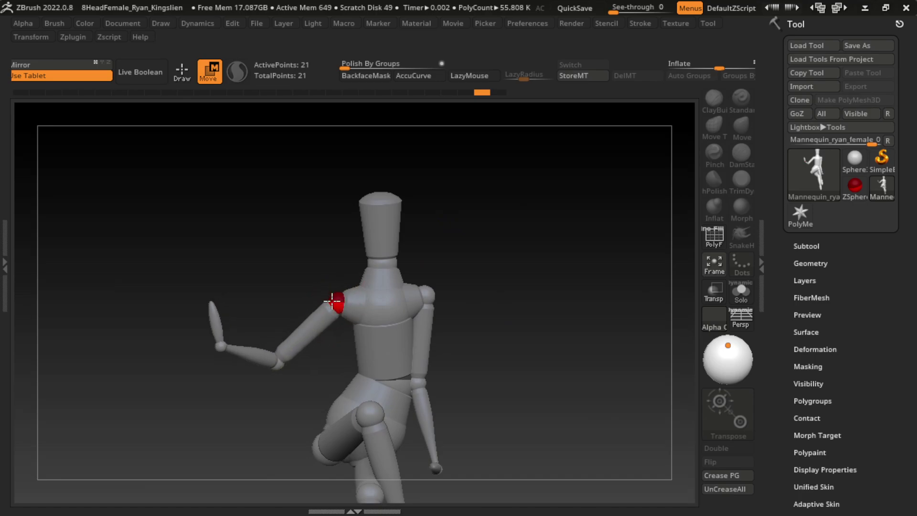
# Rotate the arm at the shoulder into a new outstretched angle
pyautogui.moveTo(332, 301); pyautogui.dragTo(378, 307)
pyautogui.moveTo(481, 251)
pyautogui.mouseDown()
pyautogui.moveTo(434, 293)
pyautogui.moveTo(536, 253)
pyautogui.mouseUp()
pyautogui.moveTo(518, 292)
pyautogui.mouseDown()
pyautogui.moveTo(484, 286)
pyautogui.moveTo(497, 276)
pyautogui.mouseUp()
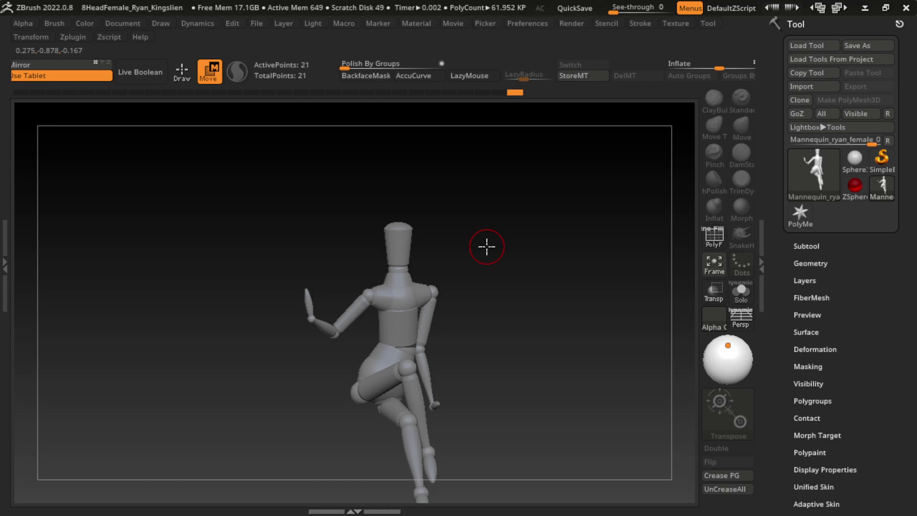
# Re-pose the hanging leg, lifting the knee and rotating the lower leg and hip
pyautogui.moveTo(383, 383)
pyautogui.mouseDown()
pyautogui.moveTo(422, 392)
pyautogui.moveTo(421, 404)
pyautogui.mouseUp()
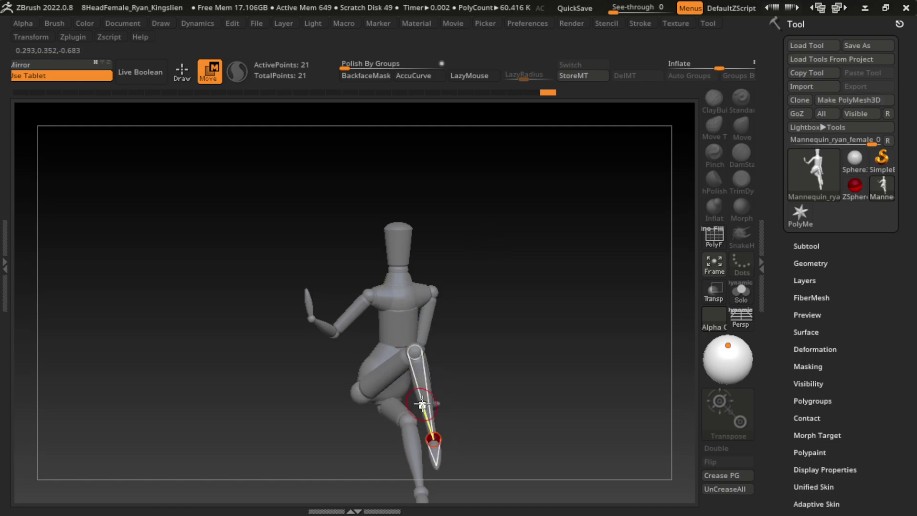
pyautogui.keyDown('alt'); pyautogui.moveTo(487, 380); pyautogui.dragTo(498, 355); pyautogui.keyUp('alt')
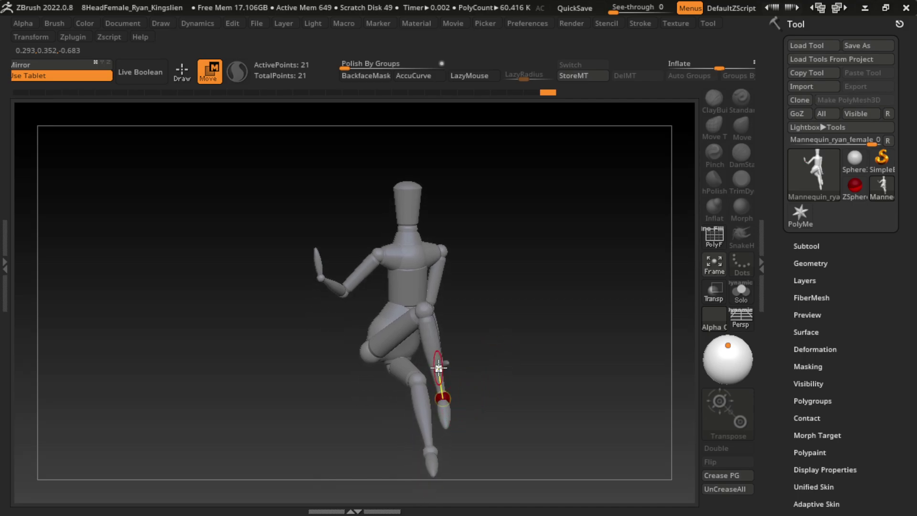
pyautogui.moveTo(438, 367); pyautogui.dragTo(425, 439)
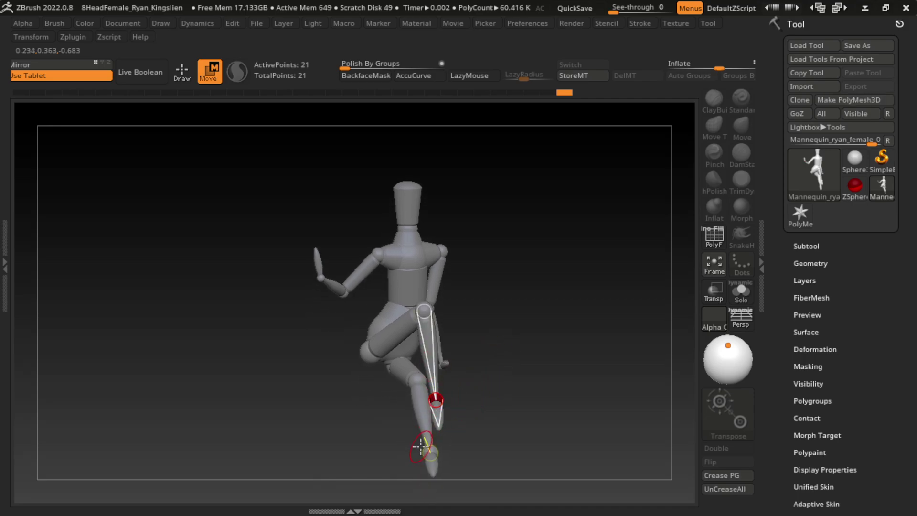
pyautogui.moveTo(433, 377)
pyautogui.mouseDown()
pyautogui.moveTo(398, 366)
pyautogui.moveTo(428, 378)
pyautogui.mouseUp()
pyautogui.moveTo(526, 314)
pyautogui.mouseDown()
pyautogui.moveTo(501, 333)
pyautogui.moveTo(505, 321)
pyautogui.moveTo(559, 327)
pyautogui.mouseUp()
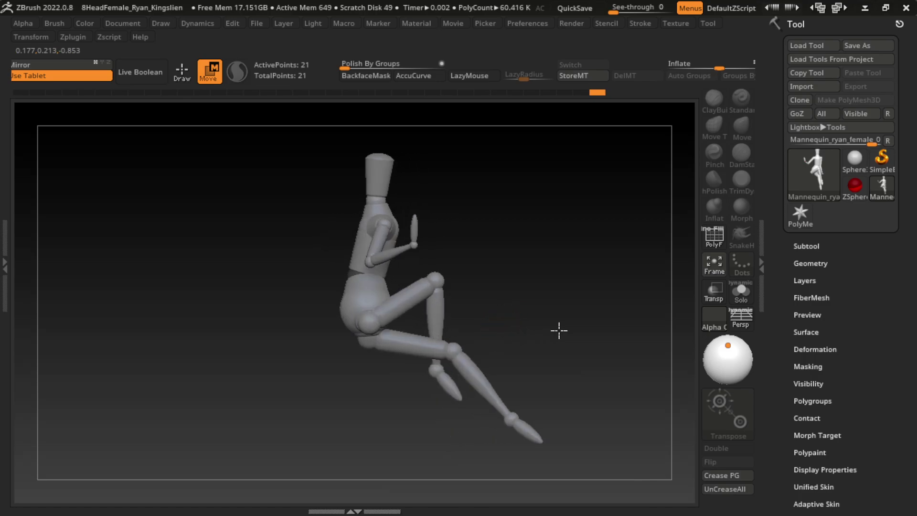
pyautogui.moveTo(474, 385)
pyautogui.mouseDown()
pyautogui.moveTo(423, 430)
pyautogui.moveTo(550, 339)
pyautogui.mouseUp()
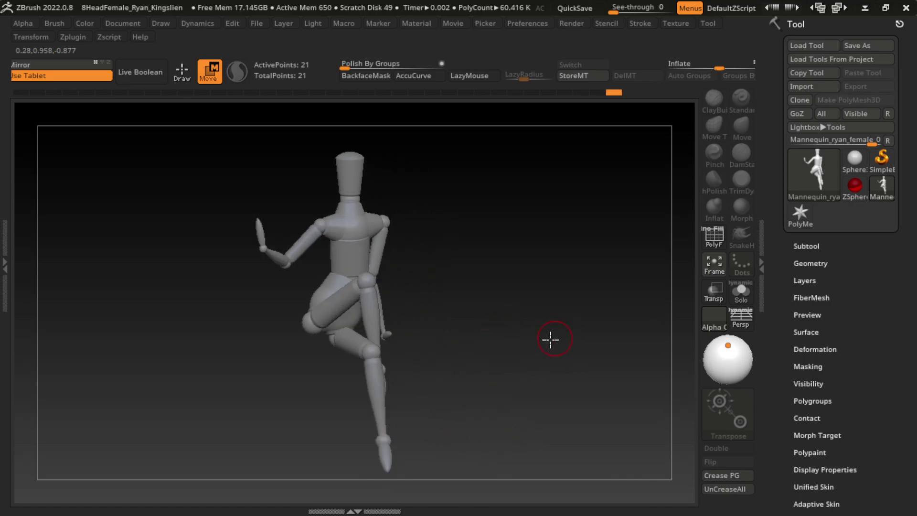
pyautogui.moveTo(492, 373)
pyautogui.mouseDown()
pyautogui.moveTo(362, 395)
pyautogui.moveTo(377, 375)
pyautogui.moveTo(527, 361)
pyautogui.moveTo(378, 334)
pyautogui.moveTo(389, 367)
pyautogui.mouseUp()
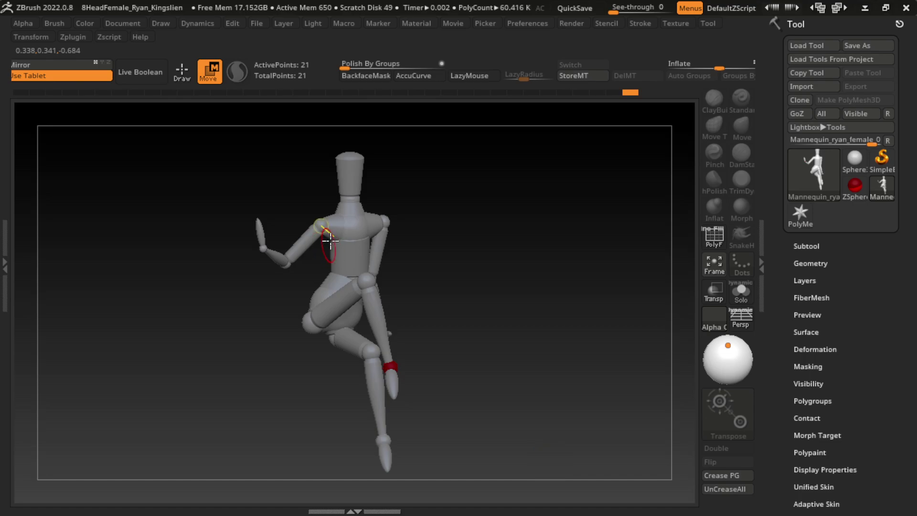
# Tilt the raised hand outward at the wrist and set a knee pivot on the lower leg
pyautogui.moveTo(318, 229); pyautogui.dragTo(266, 351)
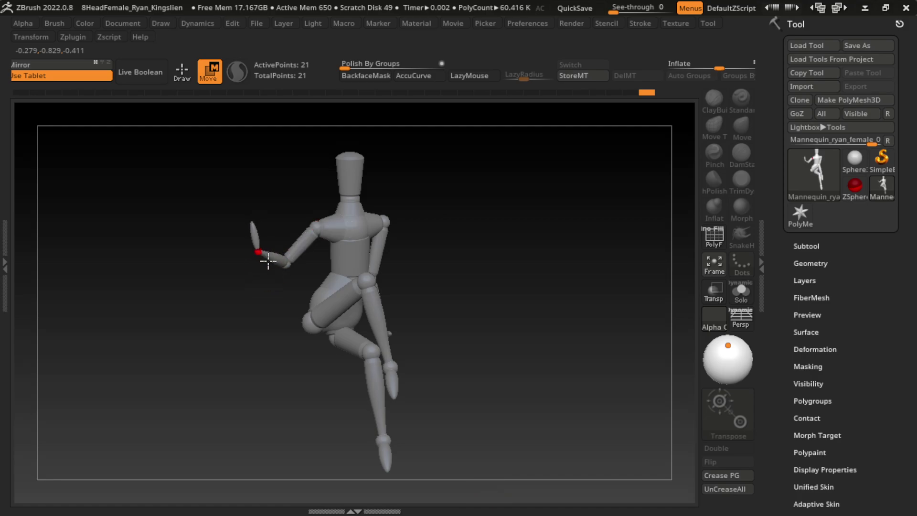
pyautogui.moveTo(273, 264)
pyautogui.mouseDown()
pyautogui.moveTo(251, 229)
pyautogui.moveTo(258, 255)
pyautogui.mouseUp()
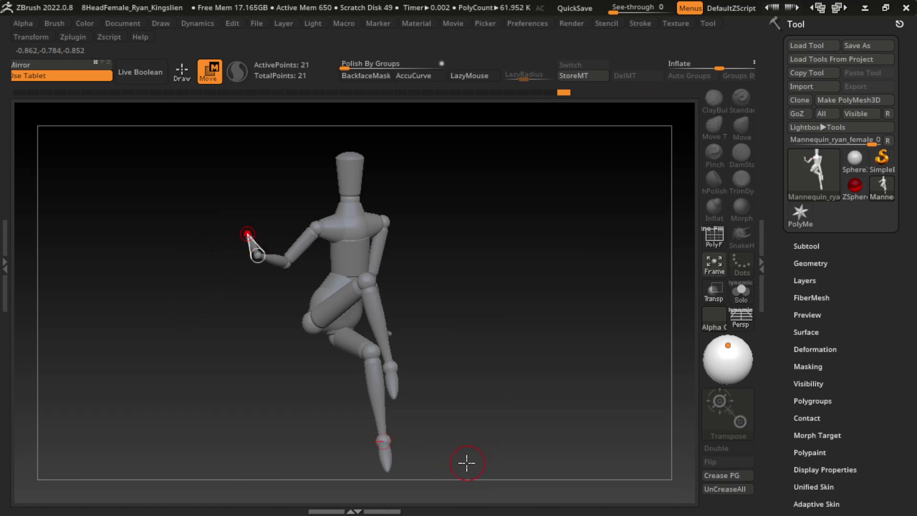
pyautogui.moveTo(382, 440); pyautogui.dragTo(337, 352)
# Convert the posed mannequin to a PolyMesh3D with white colour and StartupMaterial
pyautogui.click(374, 348)
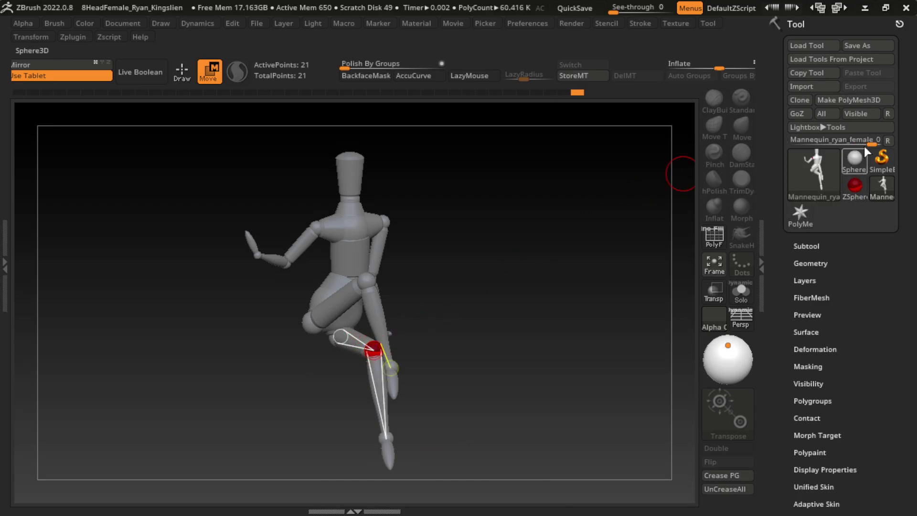
pyautogui.click(859, 99)
pyautogui.rightClick(577, 360)
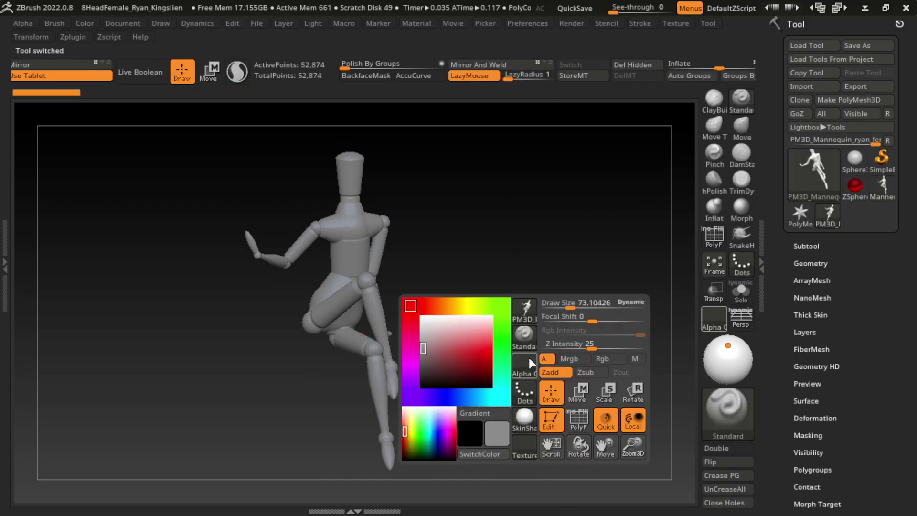
pyautogui.click(446, 329)
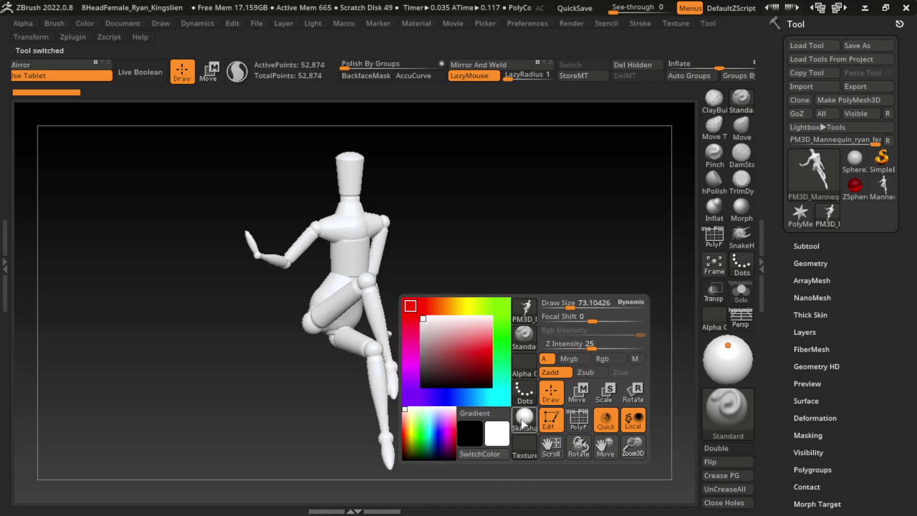
pyautogui.press('m')
pyautogui.click(120, 370)
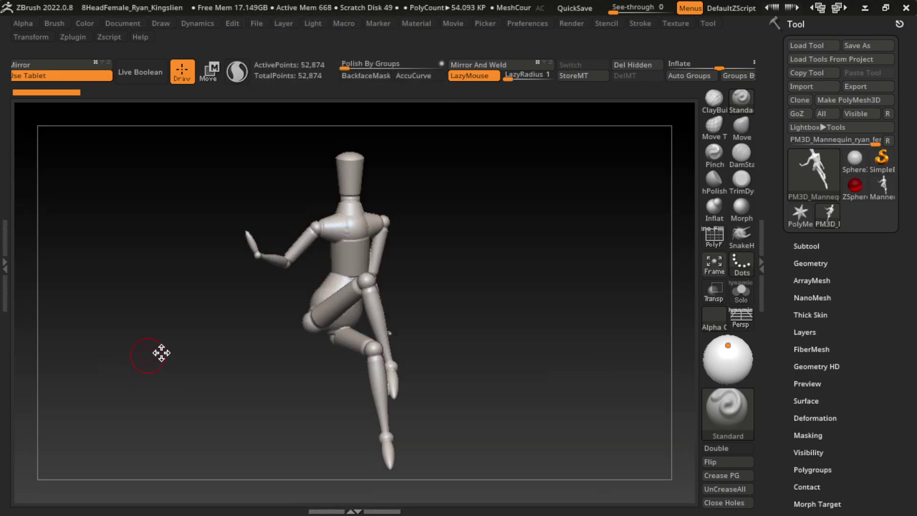
pyautogui.press('space')
# Select the ClayBuildup brush and turn on Sculptris Pro dynamic detail
pyautogui.click(715, 100)
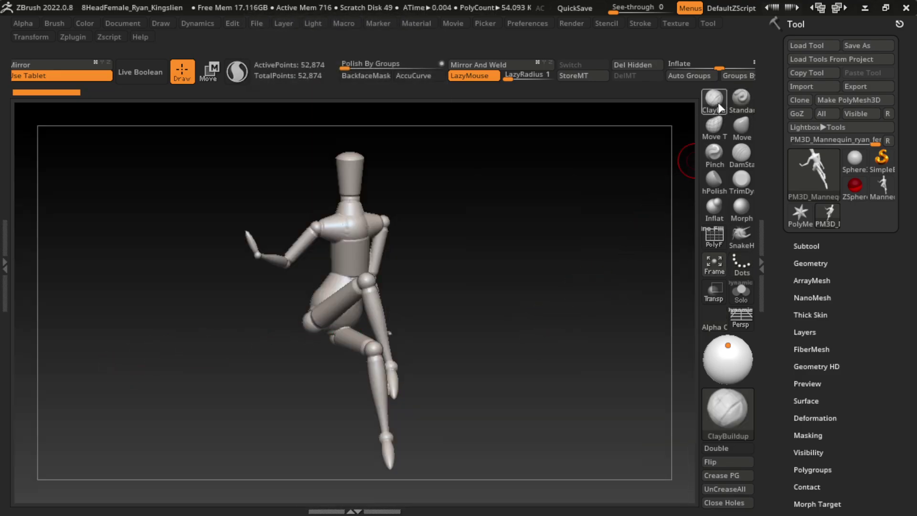
pyautogui.press('space')
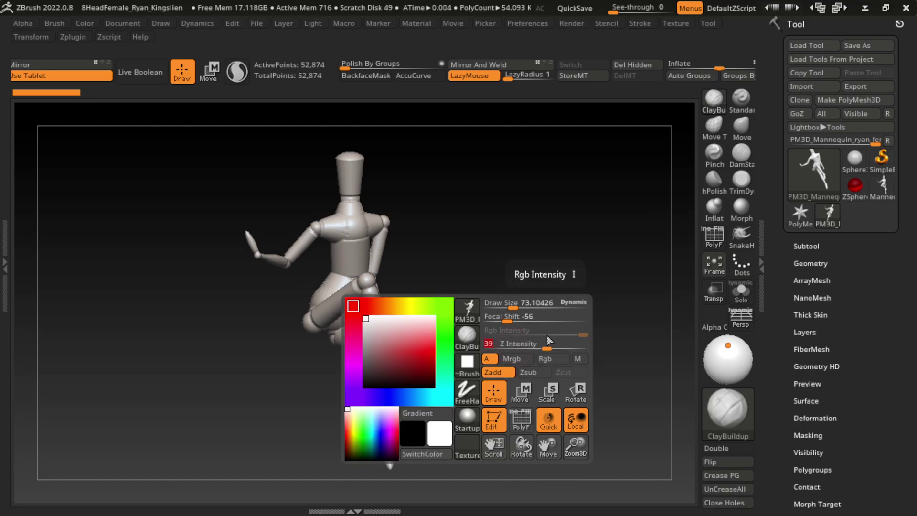
pyautogui.click(237, 72)
pyautogui.moveTo(504, 246)
pyautogui.mouseDown()
pyautogui.moveTo(508, 287)
pyautogui.moveTo(528, 266)
pyautogui.mouseUp()
pyautogui.moveTo(341, 287); pyautogui.dragTo(375, 268)
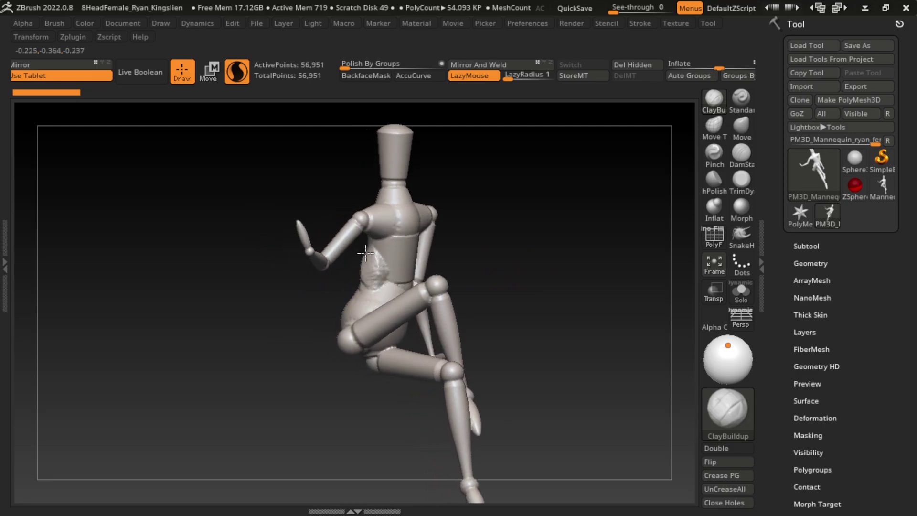
# Build up clay on the front and sides of the torso
pyautogui.moveTo(534, 239); pyautogui.dragTo(569, 218)
pyautogui.moveTo(353, 271); pyautogui.dragTo(378, 238)
pyautogui.moveTo(471, 240)
pyautogui.mouseDown()
pyautogui.moveTo(356, 242)
pyautogui.moveTo(385, 272)
pyautogui.mouseUp()
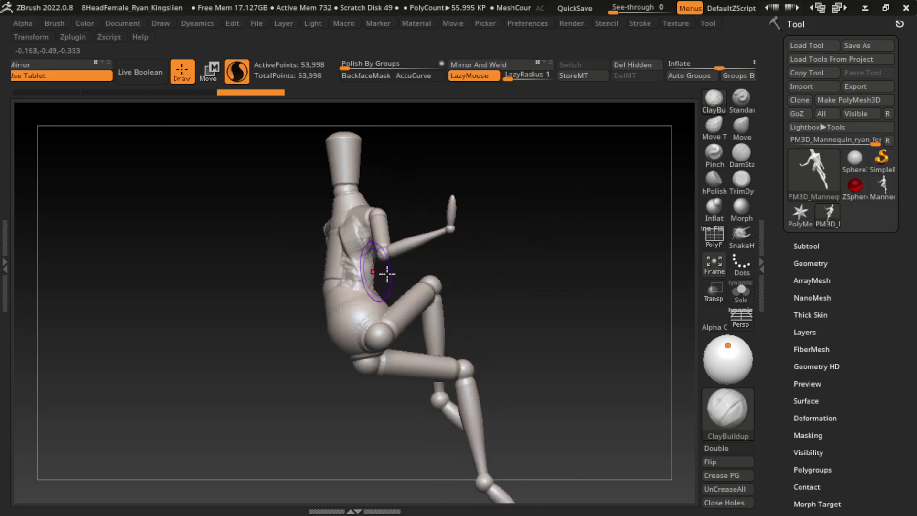
pyautogui.moveTo(605, 237); pyautogui.dragTo(516, 262)
pyautogui.moveTo(338, 246)
pyautogui.mouseDown()
pyautogui.moveTo(521, 246)
pyautogui.moveTo(456, 267)
pyautogui.mouseUp()
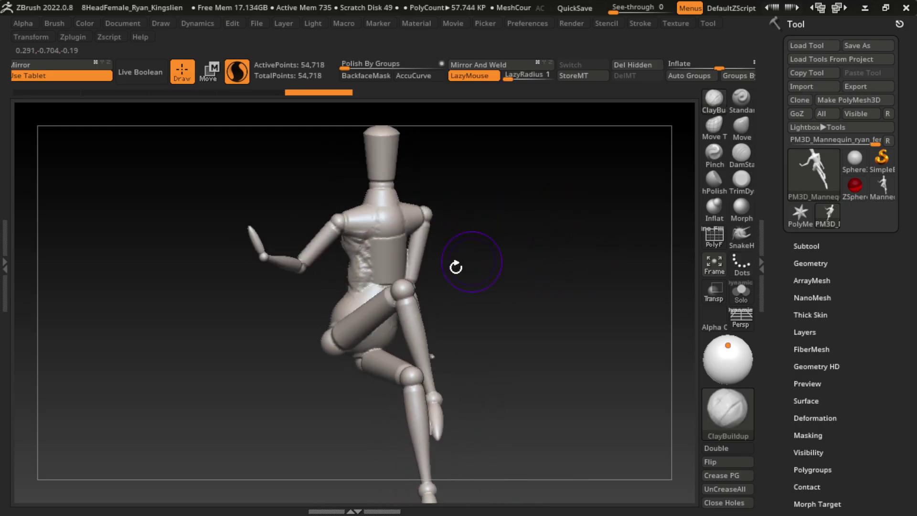
# Build up clay on the hip from the side and front
pyautogui.moveTo(335, 322); pyautogui.dragTo(337, 321)
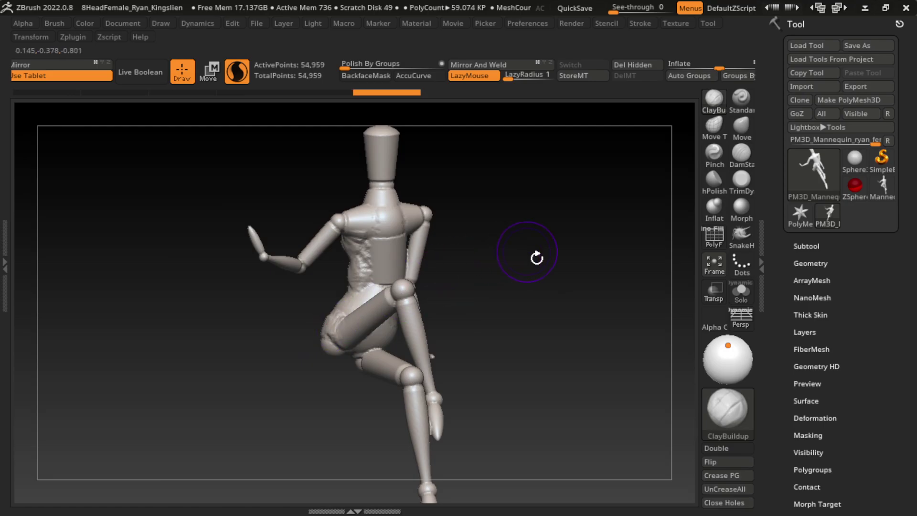
pyautogui.moveTo(534, 255); pyautogui.dragTo(473, 272)
pyautogui.moveTo(317, 327); pyautogui.dragTo(284, 354)
pyautogui.moveTo(503, 291); pyautogui.dragTo(529, 282)
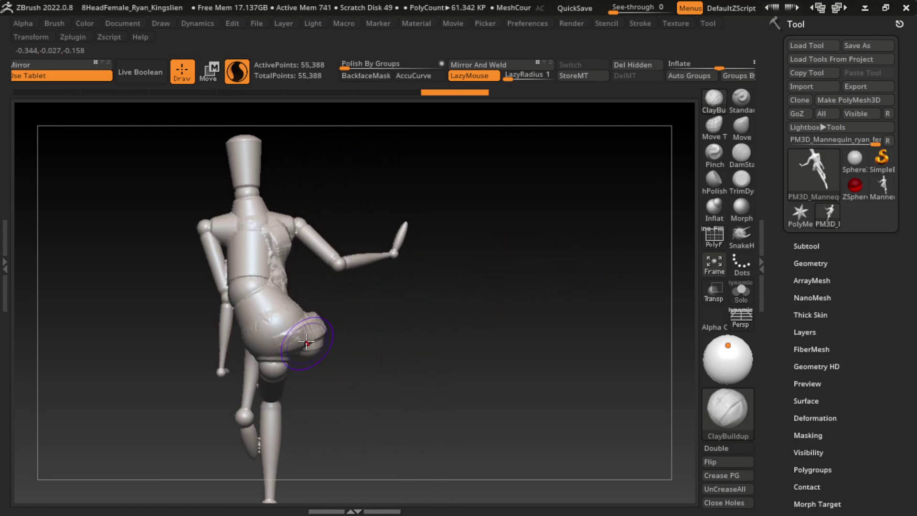
pyautogui.moveTo(306, 329); pyautogui.dragTo(292, 363)
pyautogui.moveTo(486, 323)
pyautogui.mouseDown()
pyautogui.moveTo(453, 329)
pyautogui.moveTo(518, 275)
pyautogui.mouseUp()
pyautogui.moveTo(329, 319); pyautogui.dragTo(341, 310)
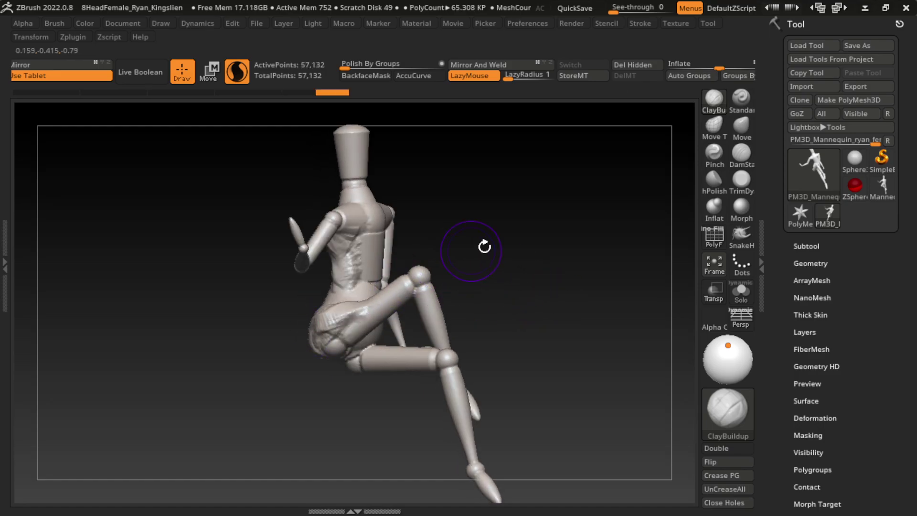
# Add clay mass to the crossed-over thigh
pyautogui.moveTo(484, 246); pyautogui.dragTo(434, 268)
pyautogui.moveTo(349, 301); pyautogui.dragTo(382, 270)
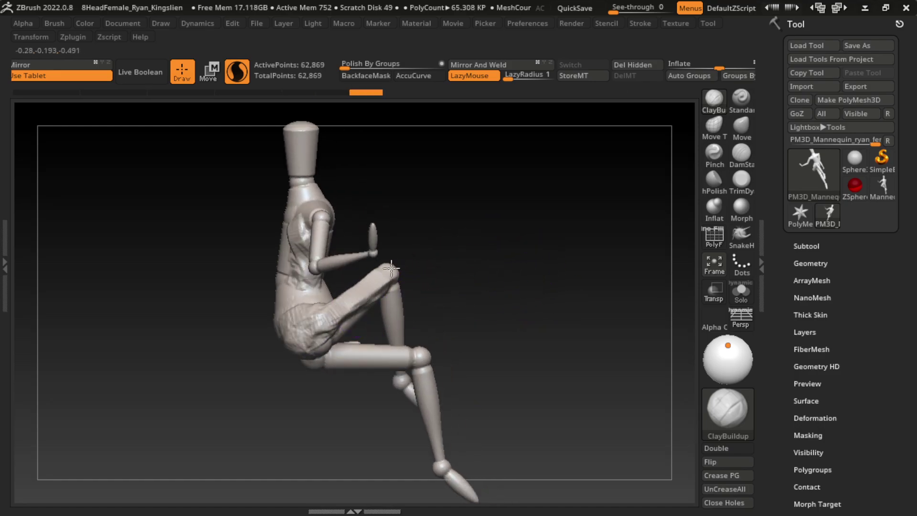
pyautogui.moveTo(477, 260); pyautogui.dragTo(525, 262)
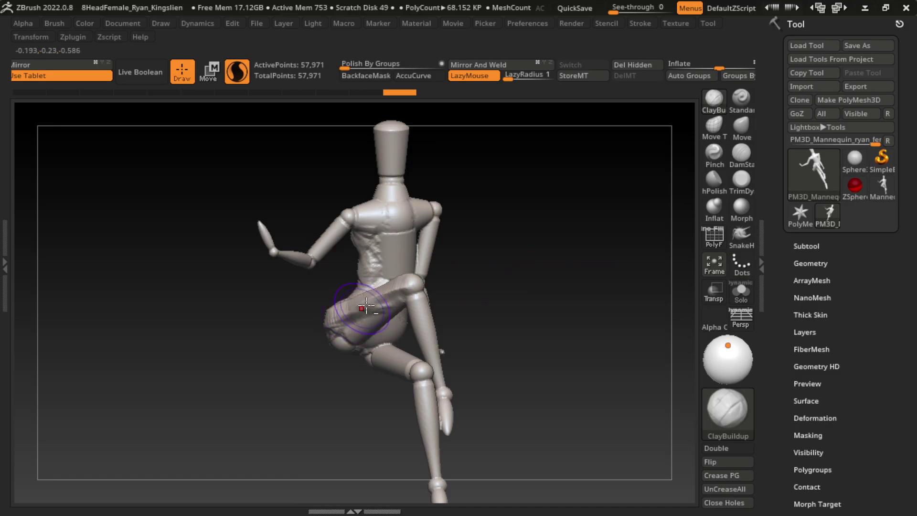
pyautogui.moveTo(354, 316)
pyautogui.mouseDown()
pyautogui.moveTo(382, 291)
pyautogui.moveTo(330, 344)
pyautogui.mouseUp()
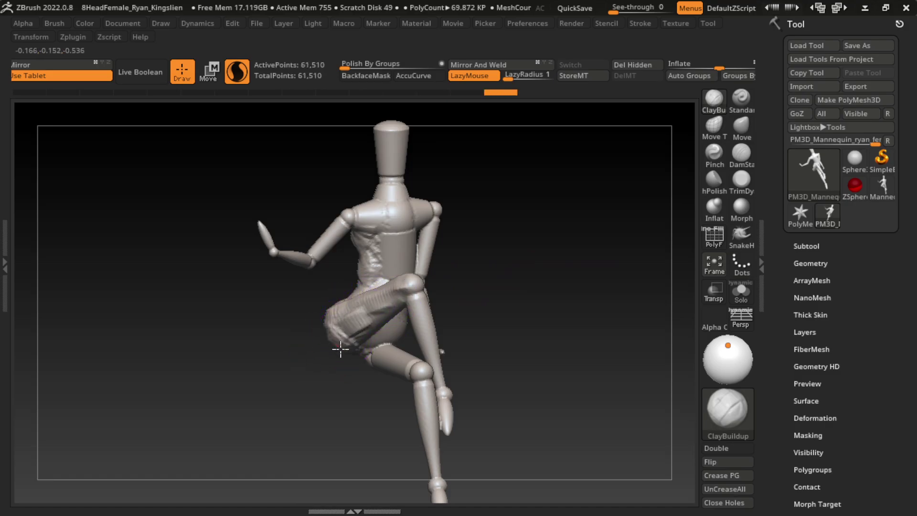
# Undo and redo recent strokes to compare stages, restoring the knee sculpting
pyautogui.hotkey('ctrl', 'shift', 'z')
pyautogui.hotkey('ctrl', 'shift', 'z')
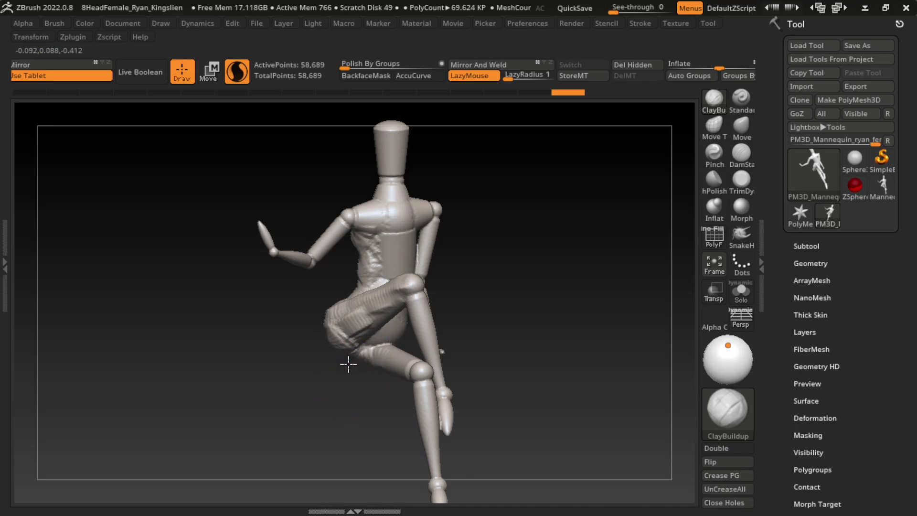
pyautogui.hotkey('ctrl', 'shift', 'z')
pyautogui.moveTo(348, 364); pyautogui.dragTo(326, 377)
pyautogui.hotkey('ctrl', 'z')
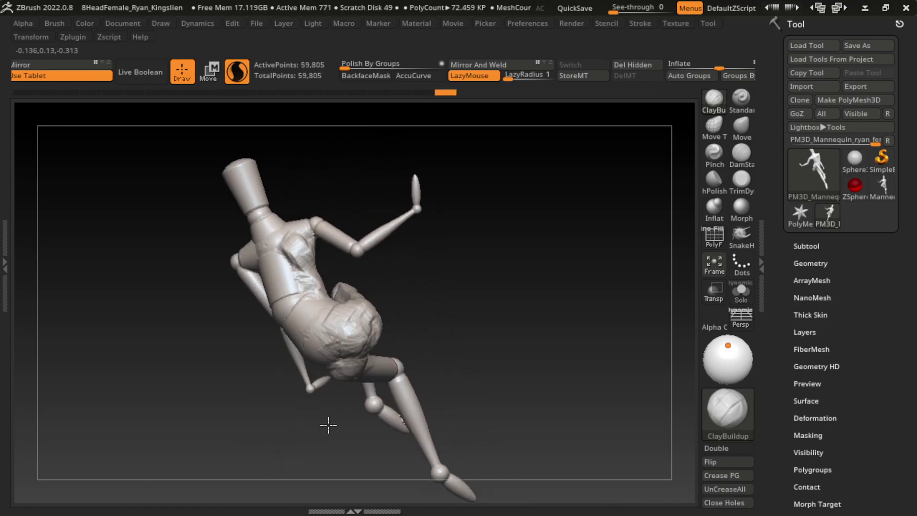
pyautogui.hotkey('ctrl', 'z')
pyautogui.hotkey('ctrl', 'z')
pyautogui.hotkey('ctrl', 'z')
pyautogui.moveTo(465, 358); pyautogui.dragTo(347, 399)
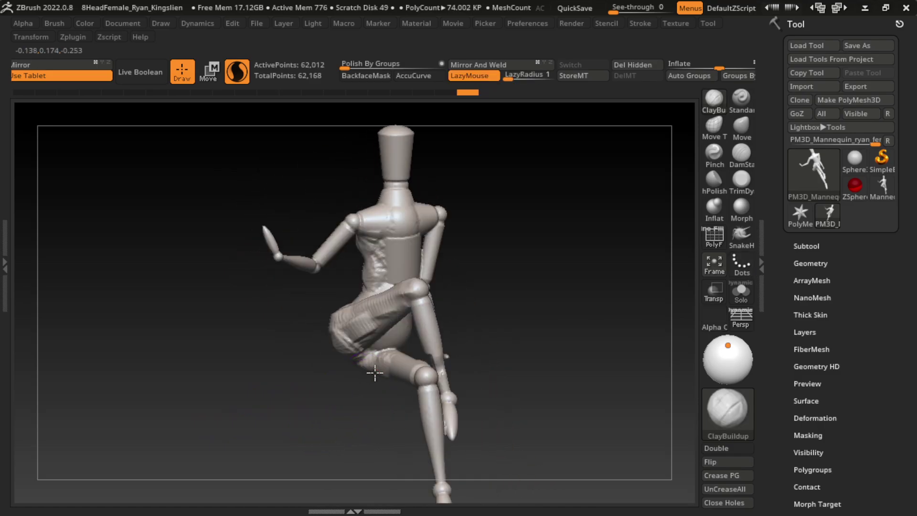
pyautogui.hotkey('ctrl', 'shift', 'z')
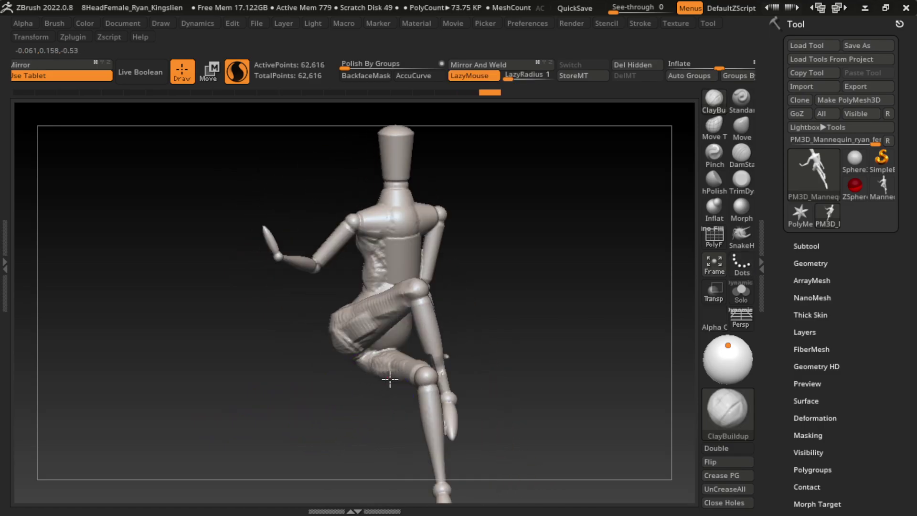
pyautogui.hotkey('ctrl', 'shift', 'z')
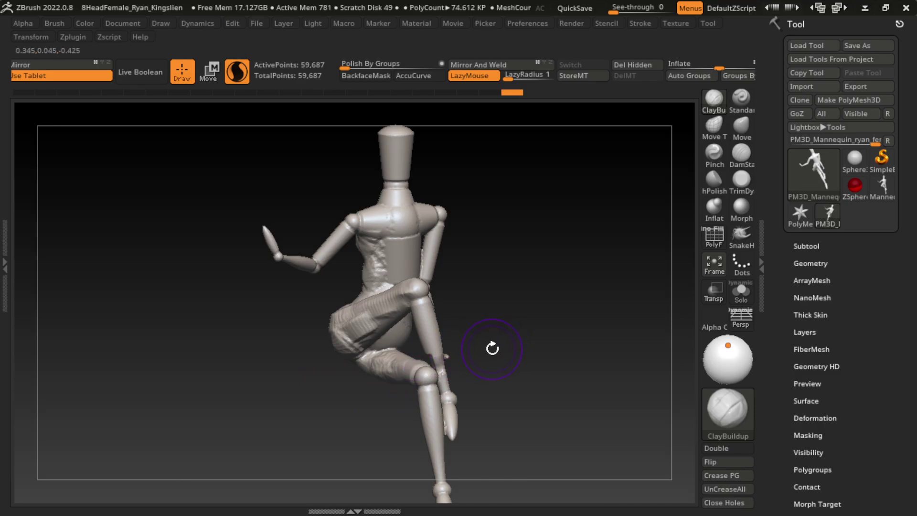
pyautogui.moveTo(532, 338); pyautogui.dragTo(552, 333)
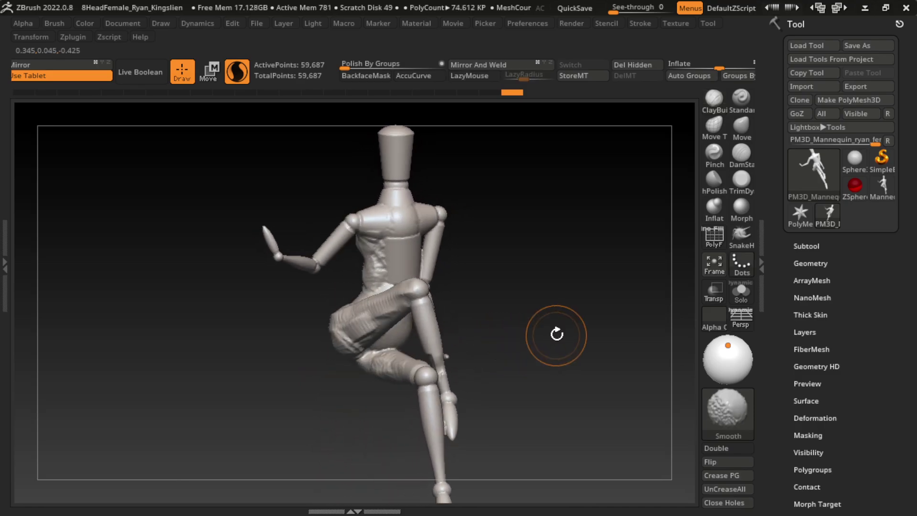
pyautogui.hotkey('ctrl', 'shift')
pyautogui.keyDown('ctrl'); pyautogui.keyDown('shift'); pyautogui.click(430, 338); pyautogui.keyUp('shift'); pyautogui.keyUp('ctrl')
pyautogui.keyDown('ctrl'); pyautogui.keyDown('shift'); pyautogui.click(485, 393); pyautogui.keyUp('shift'); pyautogui.keyUp('ctrl')
pyautogui.hotkey('ctrl', 'z')
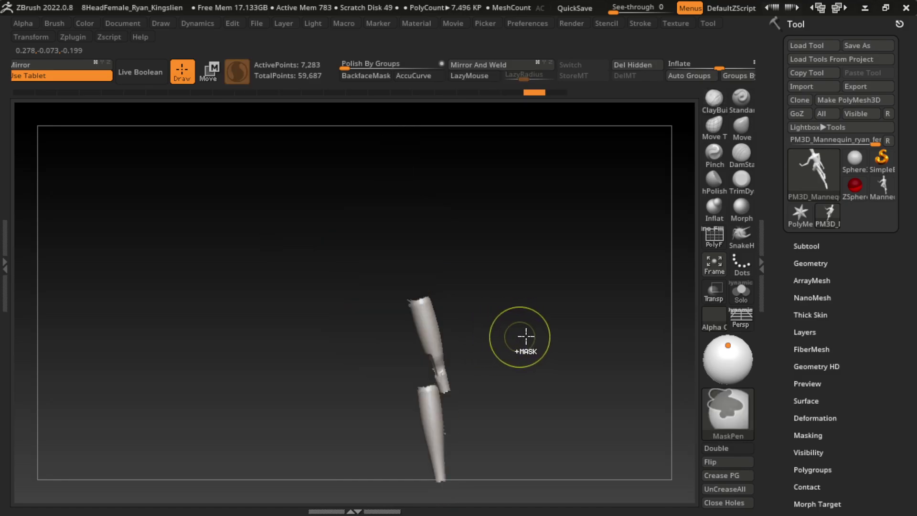
pyautogui.keyDown('ctrl'); pyautogui.keyDown('shift'); pyautogui.click(545, 331); pyautogui.keyUp('shift'); pyautogui.keyUp('ctrl')
pyautogui.keyDown('ctrl'); pyautogui.keyDown('shift'); pyautogui.click(462, 329); pyautogui.keyUp('shift'); pyautogui.keyUp('ctrl')
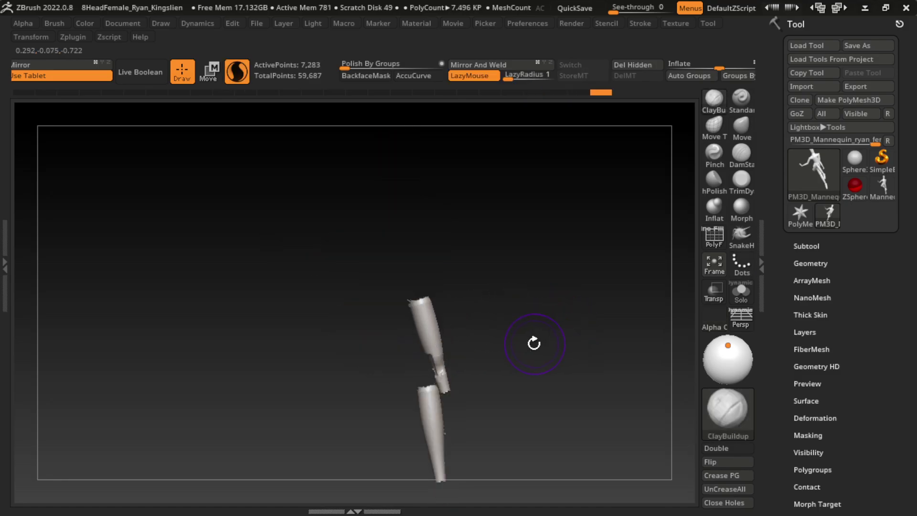
pyautogui.keyDown('ctrl'); pyautogui.keyDown('shift'); pyautogui.click(441, 346); pyautogui.keyUp('shift'); pyautogui.keyUp('ctrl')
pyautogui.hotkey('ctrl', 'z')
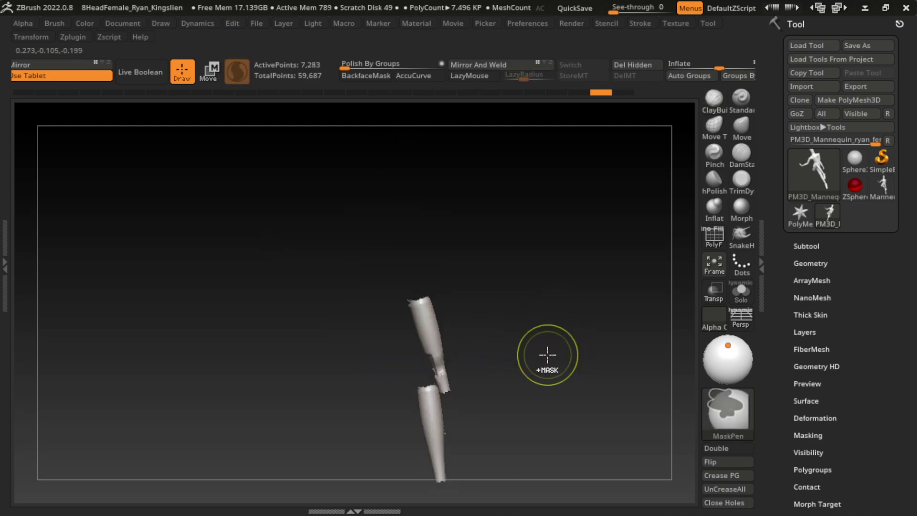
pyautogui.hotkey('ctrl', 'shift', 'z')
pyautogui.hotkey('ctrl', 'z')
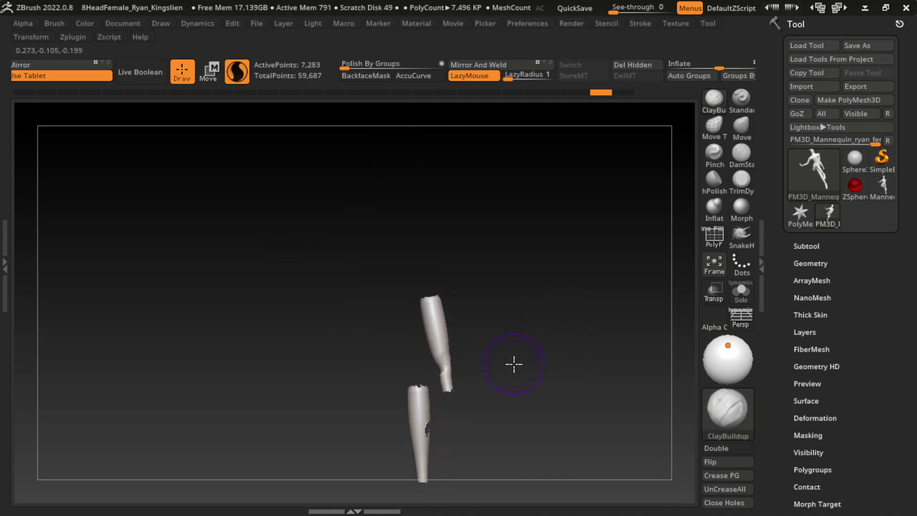
pyautogui.click(713, 241)
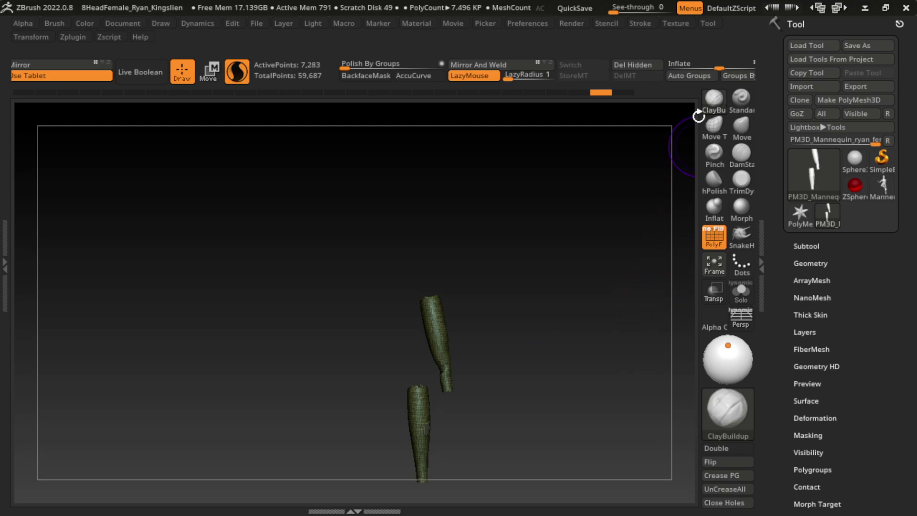
pyautogui.hotkey('ctrl', 'shift', 'z')
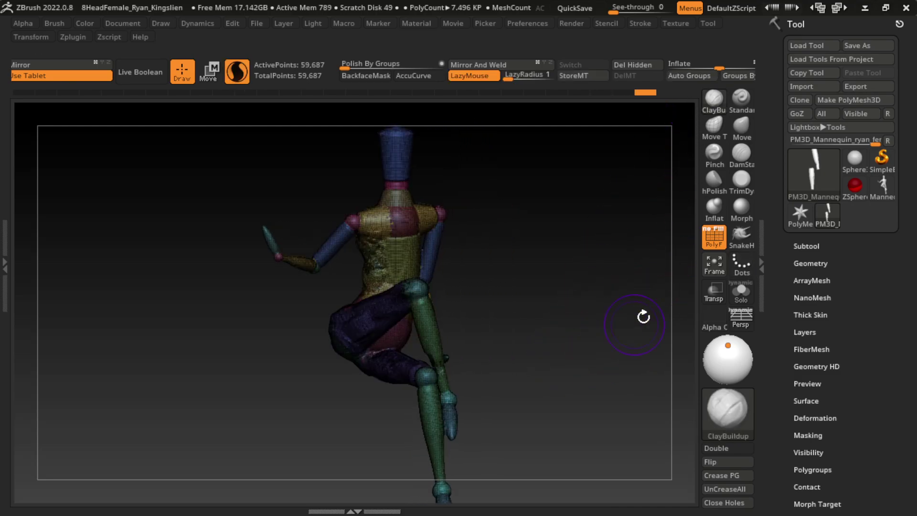
pyautogui.hotkey('shift', 'f')
pyautogui.hotkey('ctrl', 'z')
pyautogui.hotkey('ctrl', 'z')
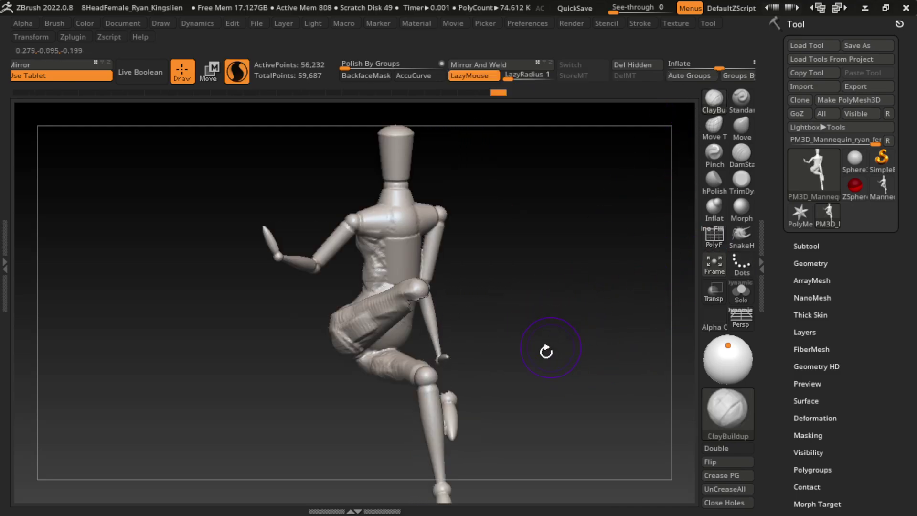
# Step forward through the history and add ridges of clay to the thigh
pyautogui.hotkey('ctrl', 'shift', 'z')
pyautogui.hotkey('ctrl', 'shift', 'z')
pyautogui.hotkey('ctrl', 'shift', 'z')
pyautogui.hotkey('ctrl', 'shift', 'z')
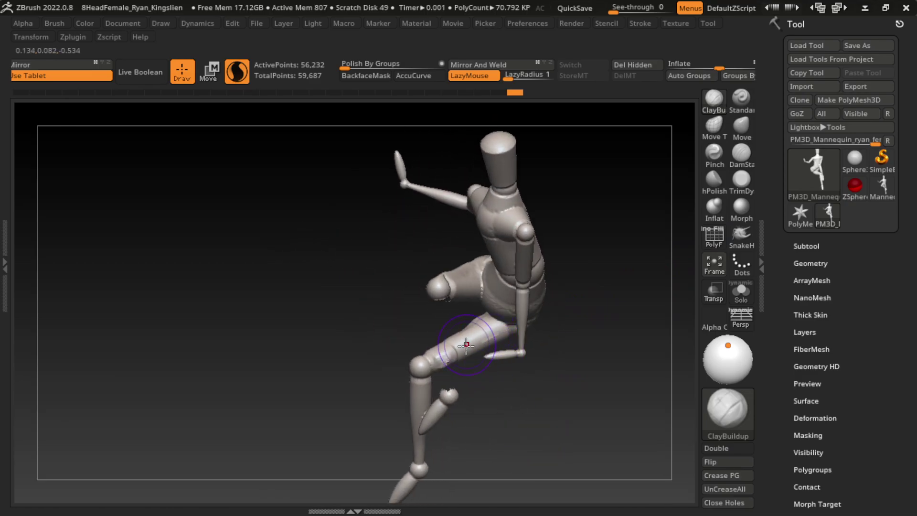
pyautogui.hotkey('ctrl', 'shift', 'z')
pyautogui.hotkey('ctrl', 'shift', 'z')
pyautogui.hotkey('ctrl', 'shift', 'z')
pyautogui.hotkey('ctrl', 'shift', 'z')
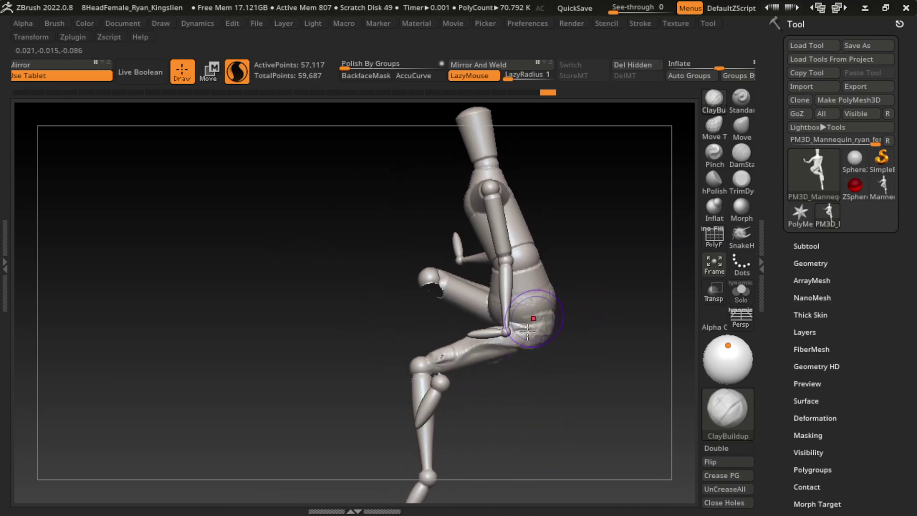
pyautogui.hotkey('ctrl', 'shift', 'z')
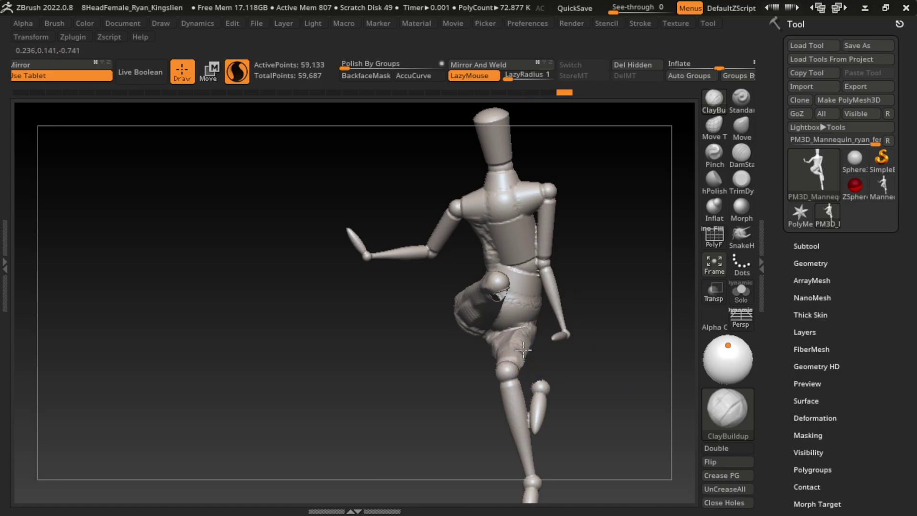
pyautogui.hotkey('ctrl', 'shift', 'z')
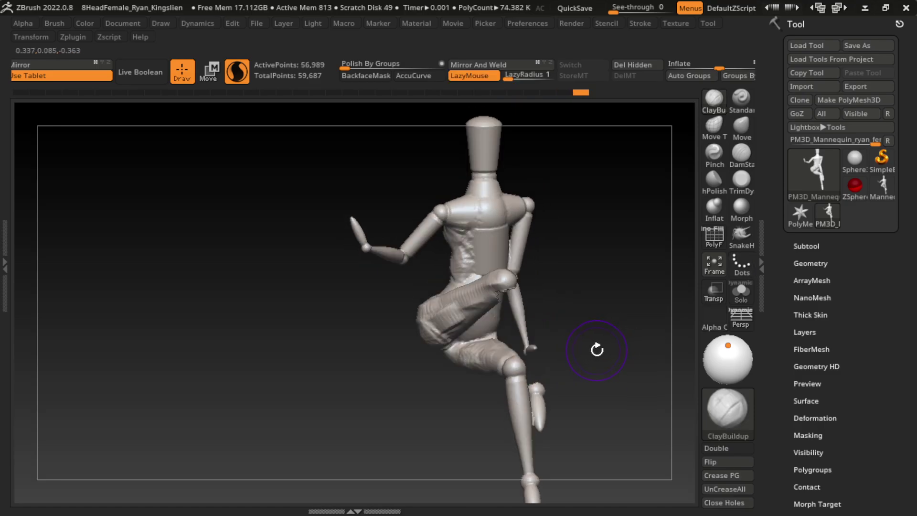
pyautogui.moveTo(501, 344); pyautogui.dragTo(493, 340)
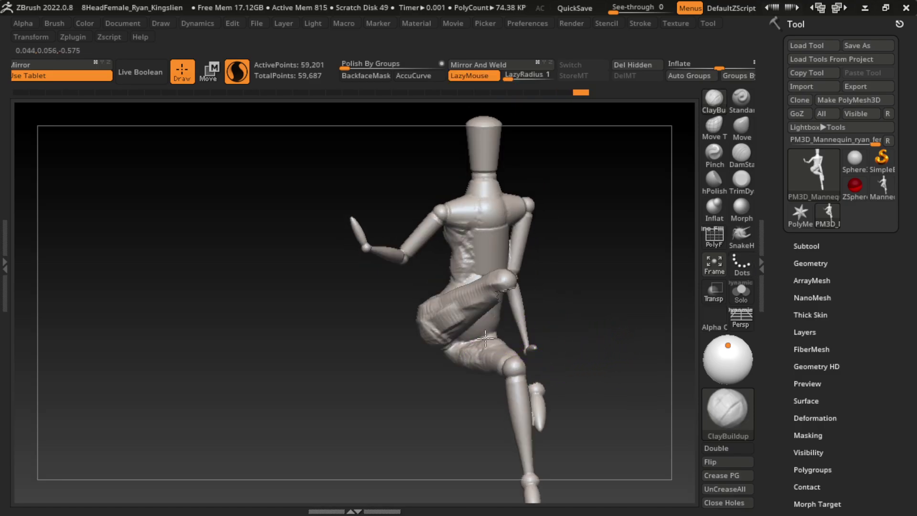
pyautogui.hotkey('ctrl', 'shift', 'z')
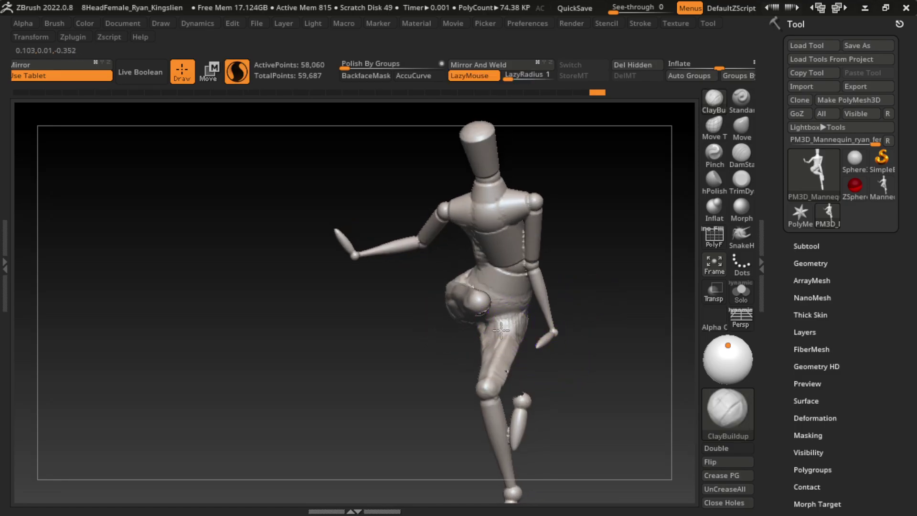
pyautogui.moveTo(500, 330); pyautogui.dragTo(512, 343)
# Jump back and forth through the sculpting history to compare earlier and latest stages
pyautogui.hotkey('ctrl', 'shift', 'z')
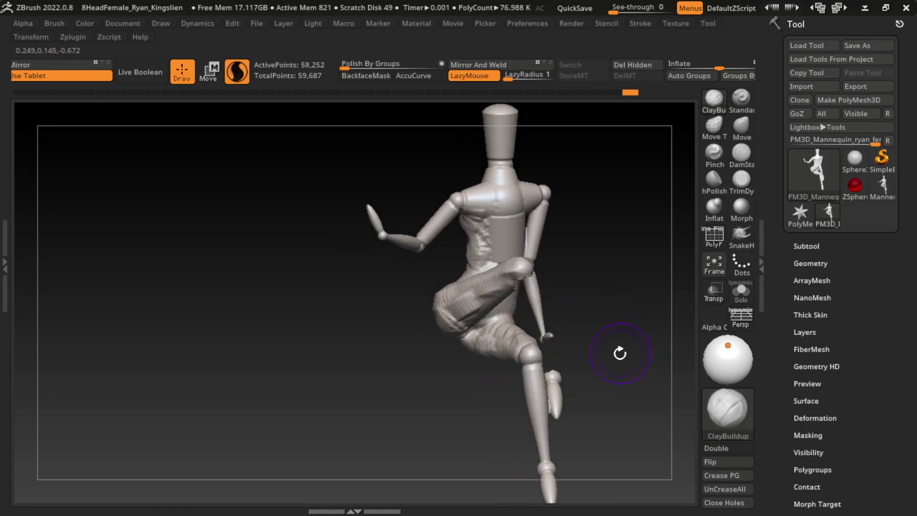
pyautogui.hotkey('ctrl', 'shift', 'z')
pyautogui.hotkey('ctrl', 'shift', 'z')
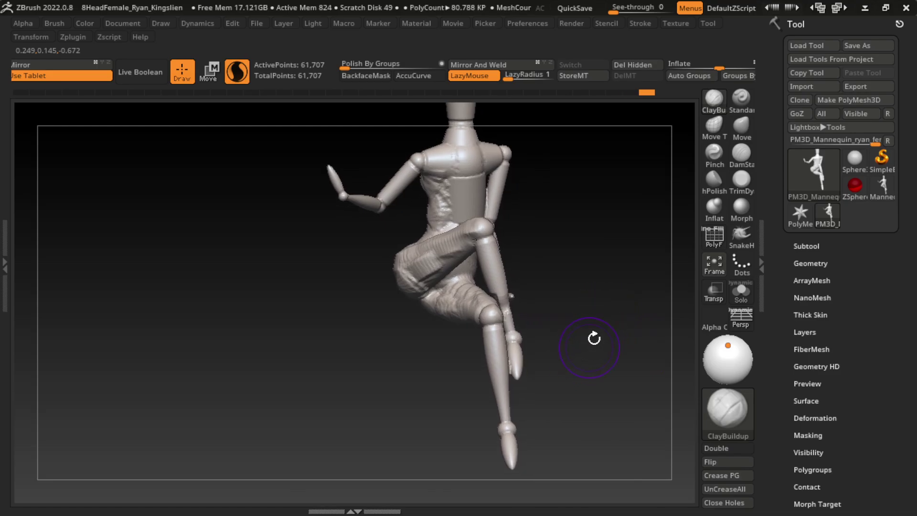
pyautogui.hotkey('ctrl', 'shift', 'z')
pyautogui.hotkey('ctrl', 'z')
pyautogui.hotkey('ctrl', 'z')
pyautogui.hotkey('ctrl', 'z')
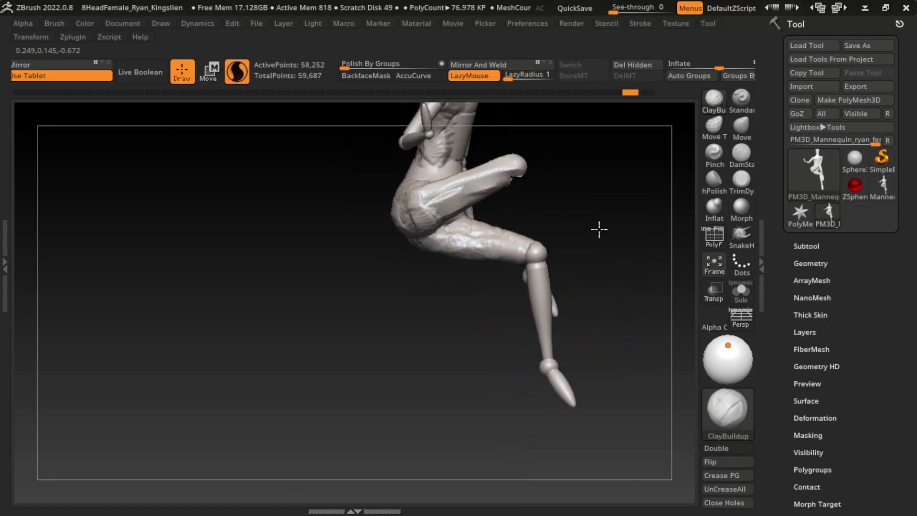
pyautogui.hotkey('ctrl', 'z')
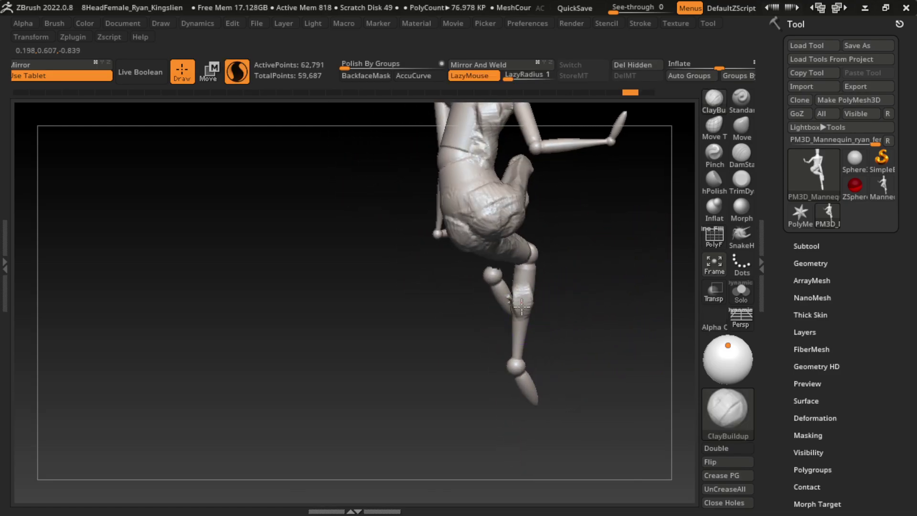
pyautogui.hotkey('ctrl', 'shift', 'z')
pyautogui.hotkey('ctrl', 'shift', 'z')
pyautogui.hotkey('ctrl', 'shift', 'z')
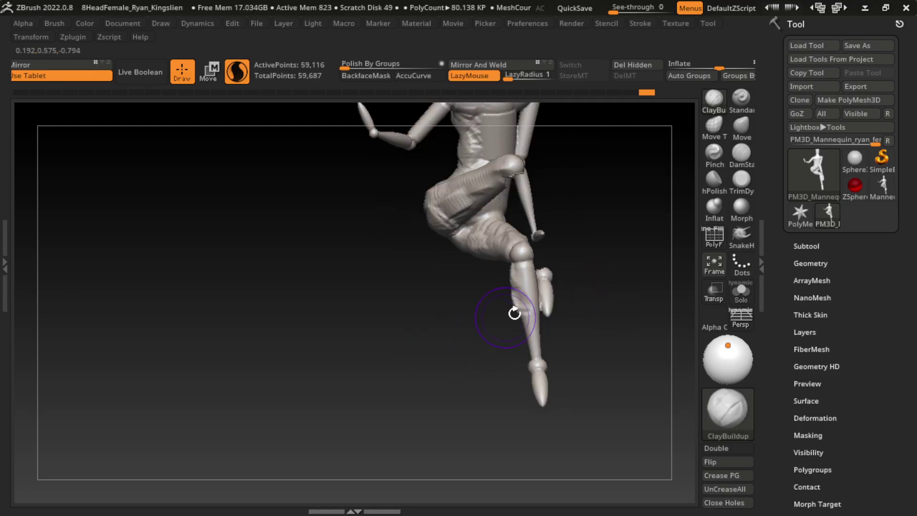
pyautogui.hotkey('ctrl', 'z')
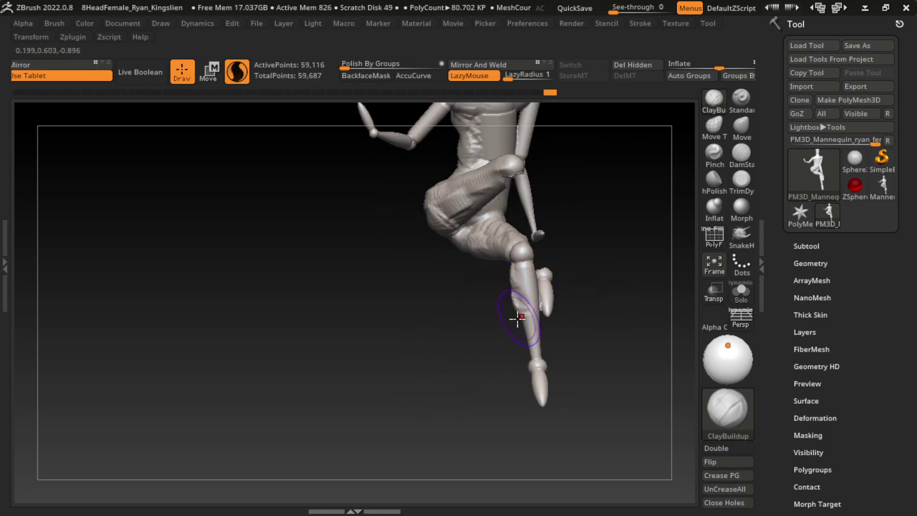
# Redo the earlier clay strokes on the leg, restoring the shin sculpting
pyautogui.hotkey('ctrl', 'shift', 'z')
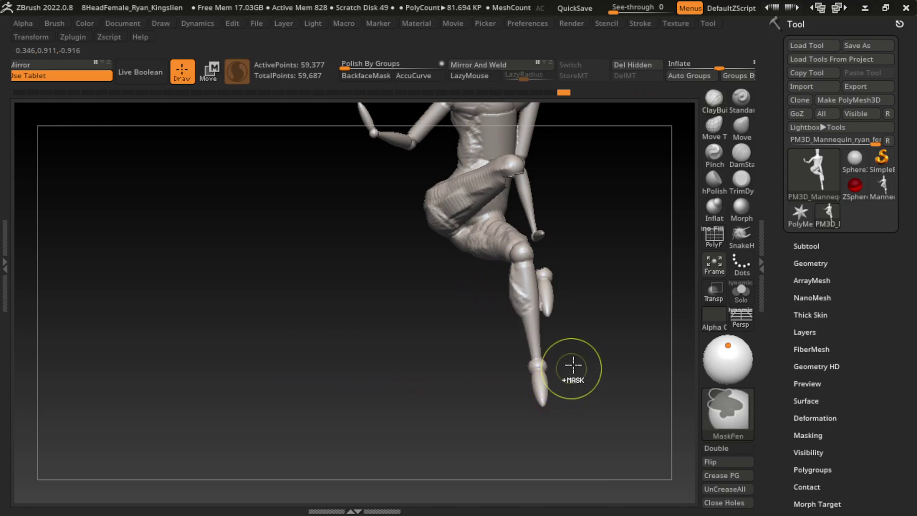
pyautogui.hotkey('ctrl', 'shift', 'z')
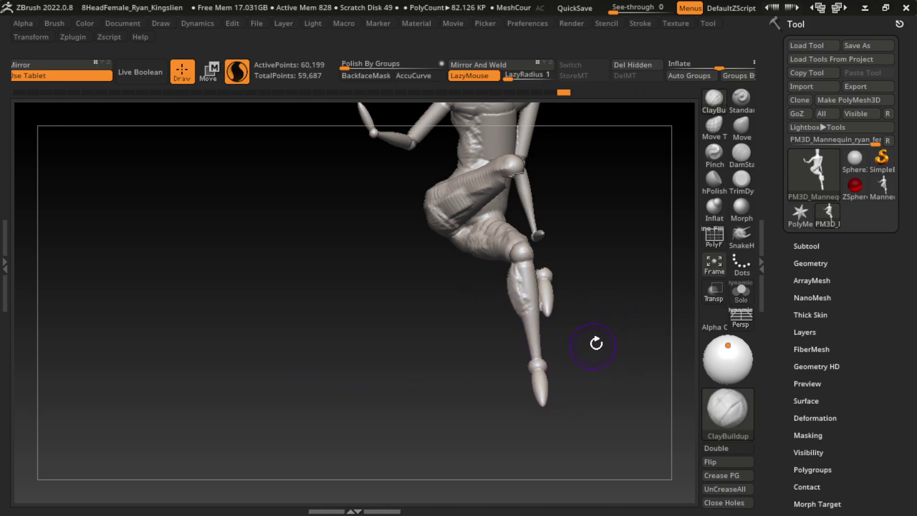
pyautogui.hotkey('ctrl', 'shift', 'z')
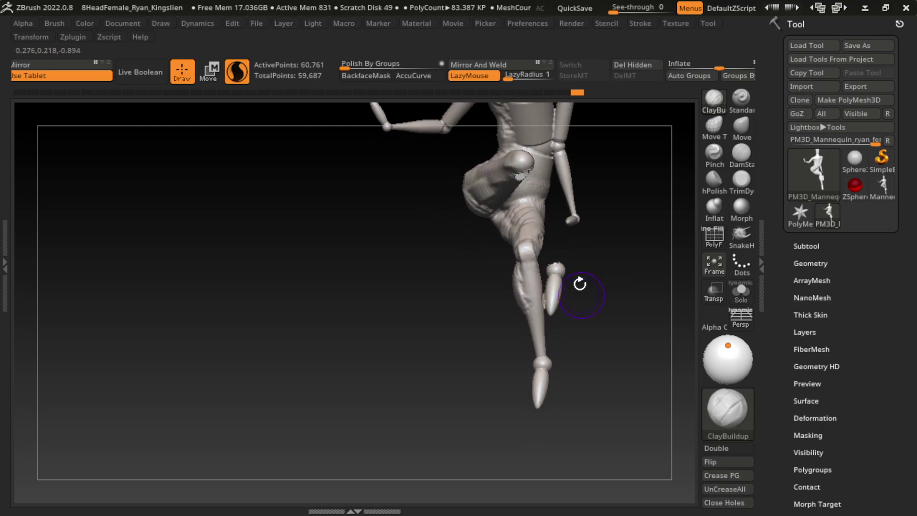
pyautogui.hotkey('ctrl', 'shift', 'z')
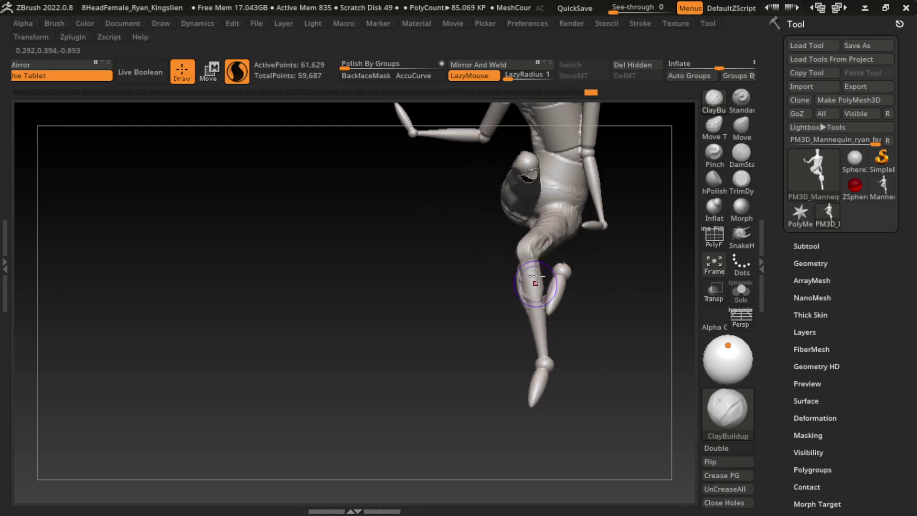
pyautogui.moveTo(544, 412)
pyautogui.mouseDown()
pyautogui.moveTo(630, 372)
pyautogui.moveTo(593, 364)
pyautogui.moveTo(472, 371)
pyautogui.moveTo(513, 372)
pyautogui.moveTo(545, 358)
pyautogui.mouseUp()
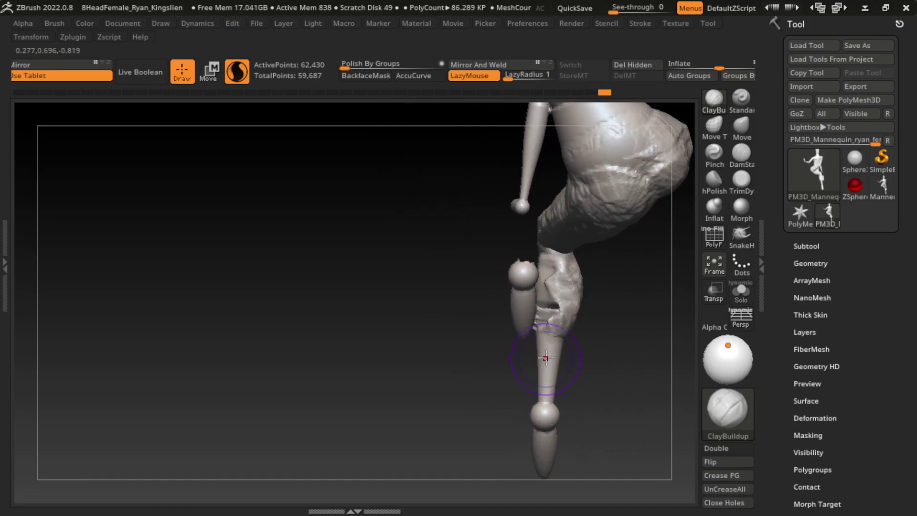
pyautogui.moveTo(476, 392)
pyautogui.mouseDown()
pyautogui.moveTo(591, 381)
pyautogui.moveTo(586, 358)
pyautogui.mouseUp()
# Add clay along the shin and near the knee, then DynaMesh to merge it
pyautogui.press('s')
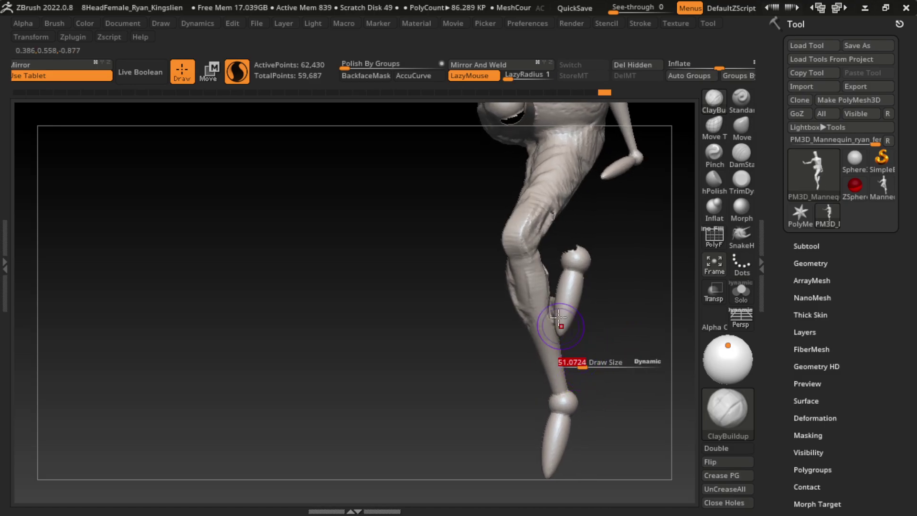
pyautogui.moveTo(552, 315); pyautogui.dragTo(589, 328)
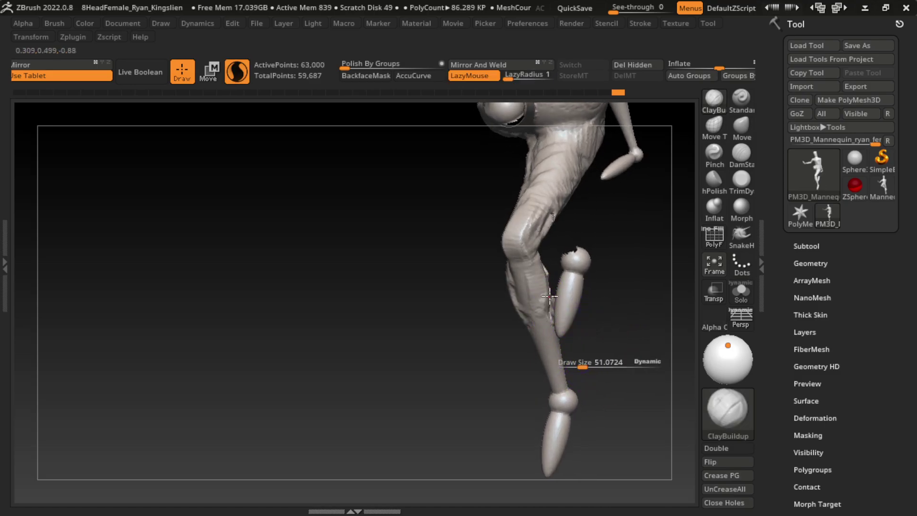
pyautogui.moveTo(554, 294)
pyautogui.mouseDown()
pyautogui.moveTo(531, 351)
pyautogui.moveTo(560, 302)
pyautogui.mouseUp()
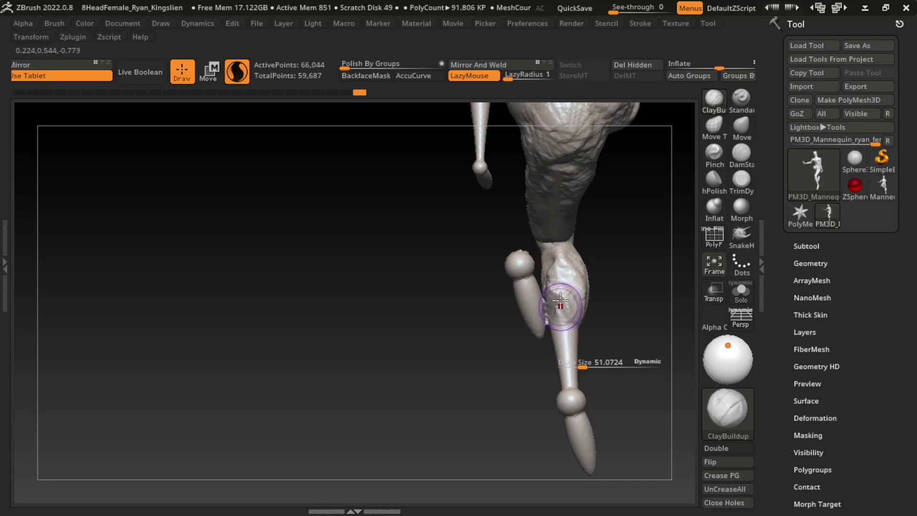
pyautogui.moveTo(474, 382)
pyautogui.mouseDown()
pyautogui.moveTo(673, 300)
pyautogui.moveTo(636, 342)
pyautogui.moveTo(593, 331)
pyautogui.mouseUp()
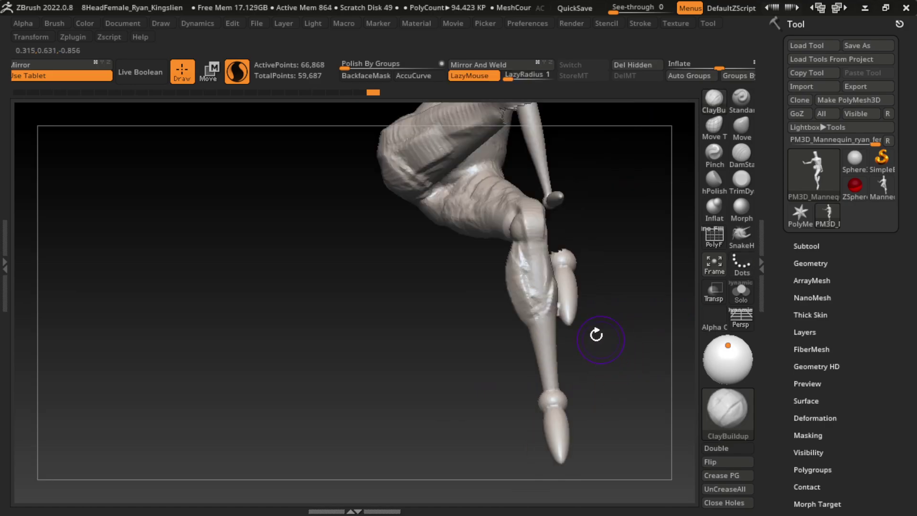
pyautogui.moveTo(526, 286); pyautogui.dragTo(511, 246)
pyautogui.moveTo(512, 245)
pyautogui.mouseDown(button='right')
pyautogui.moveTo(588, 360)
pyautogui.moveTo(594, 388)
pyautogui.moveTo(608, 368)
pyautogui.mouseUp(button='right')
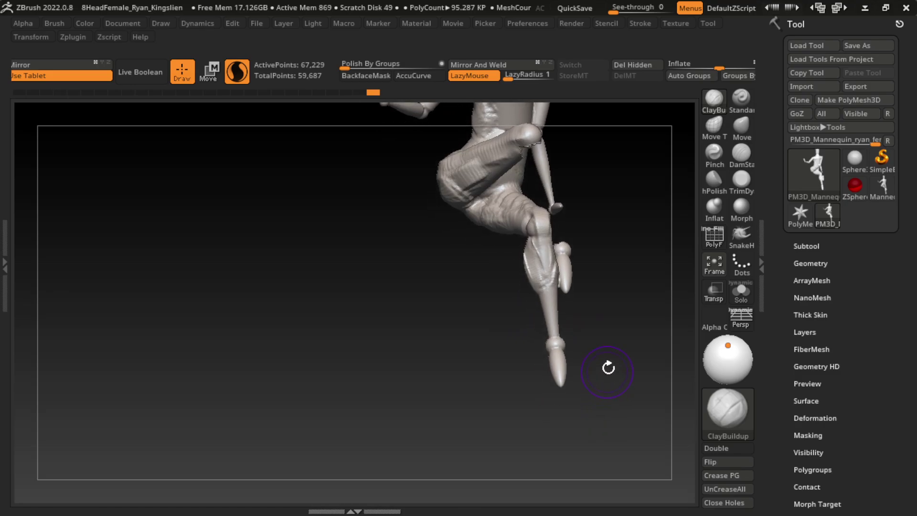
pyautogui.keyDown('ctrl'); pyautogui.moveTo(624, 341); pyautogui.dragTo(610, 390); pyautogui.keyUp('ctrl')
# Select ClayBuildup, undo a stray ankle stroke, and turn on BackfaceMask
pyautogui.press('s')
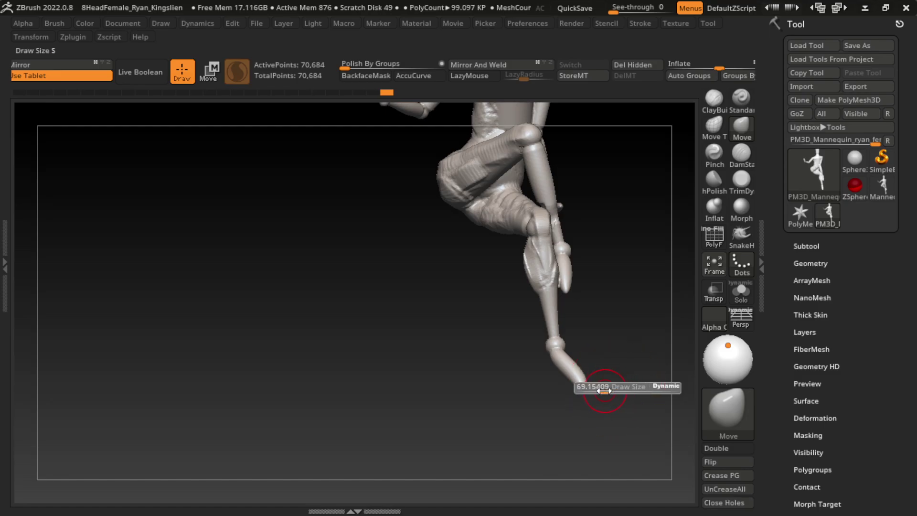
pyautogui.click(722, 97)
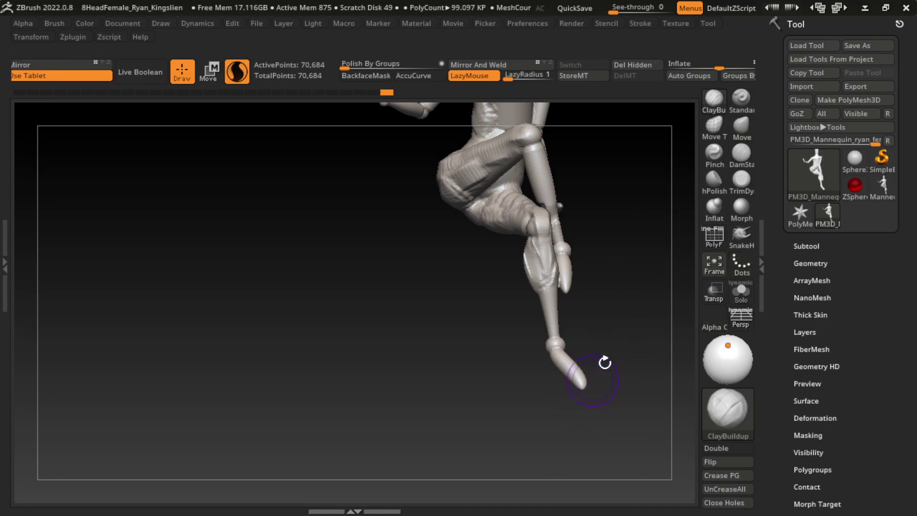
pyautogui.moveTo(620, 344); pyautogui.dragTo(537, 336)
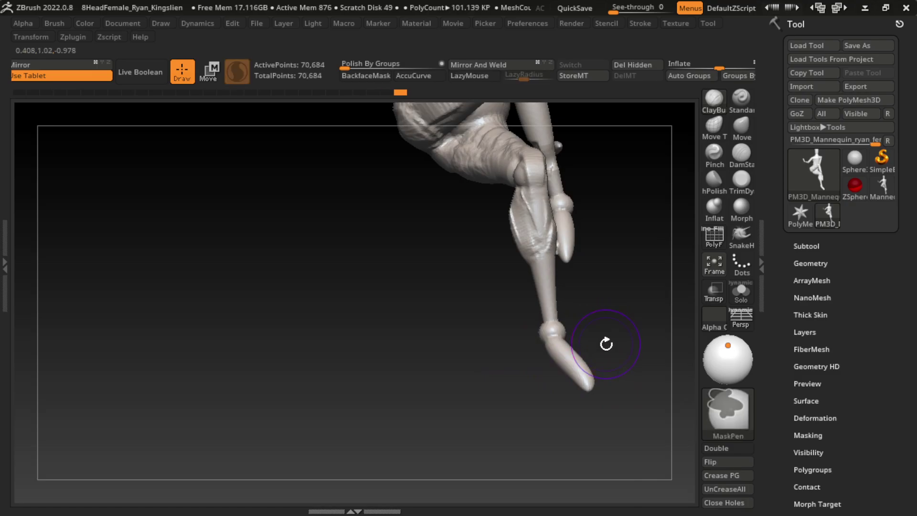
pyautogui.press('s')
pyautogui.hotkey('ctrl', 'z')
pyautogui.click(366, 75)
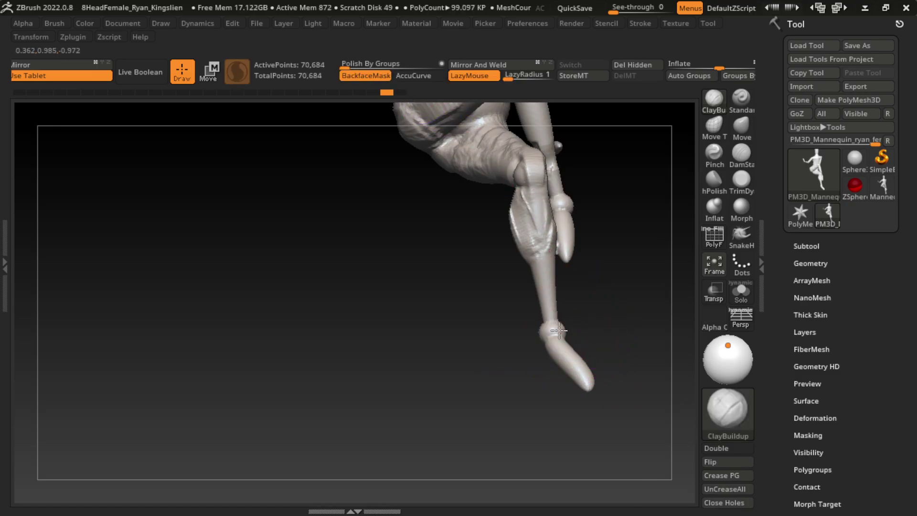
# Build up clay on the ankle with two strokes and dismiss the auto-masking notice
pyautogui.moveTo(580, 339); pyautogui.dragTo(590, 359)
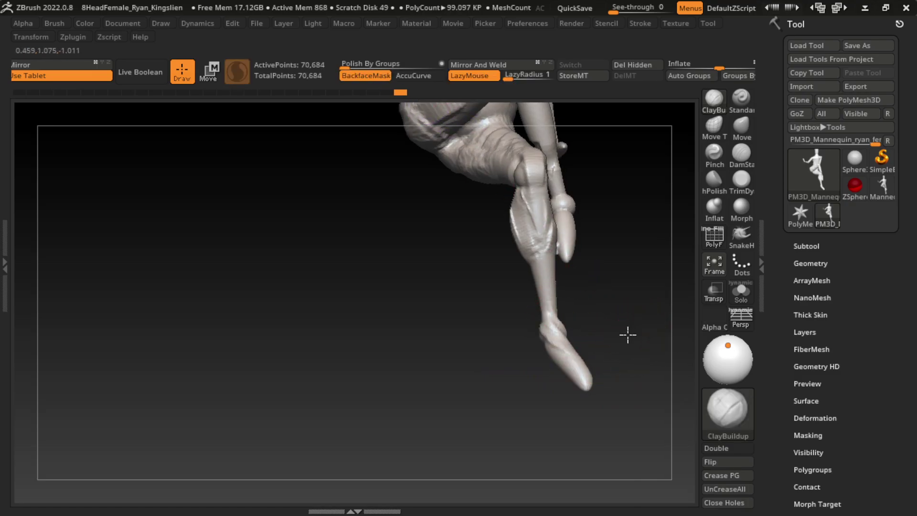
pyautogui.moveTo(624, 332)
pyautogui.mouseDown()
pyautogui.moveTo(536, 348)
pyautogui.moveTo(552, 311)
pyautogui.moveTo(482, 367)
pyautogui.moveTo(649, 347)
pyautogui.moveTo(557, 359)
pyautogui.mouseUp()
pyautogui.press('shift')
pyautogui.click(645, 366)
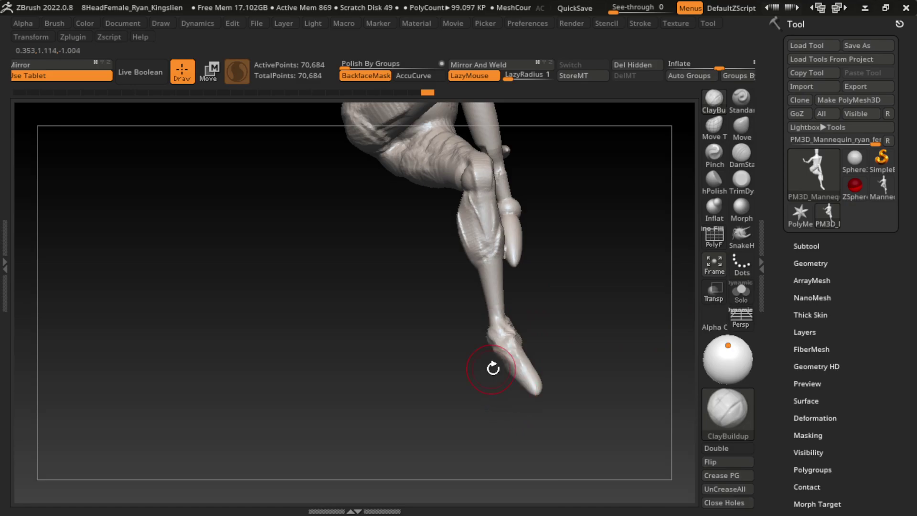
# Orbit around the lower leg and shape clay onto the foot
pyautogui.moveTo(514, 408); pyautogui.dragTo(518, 390)
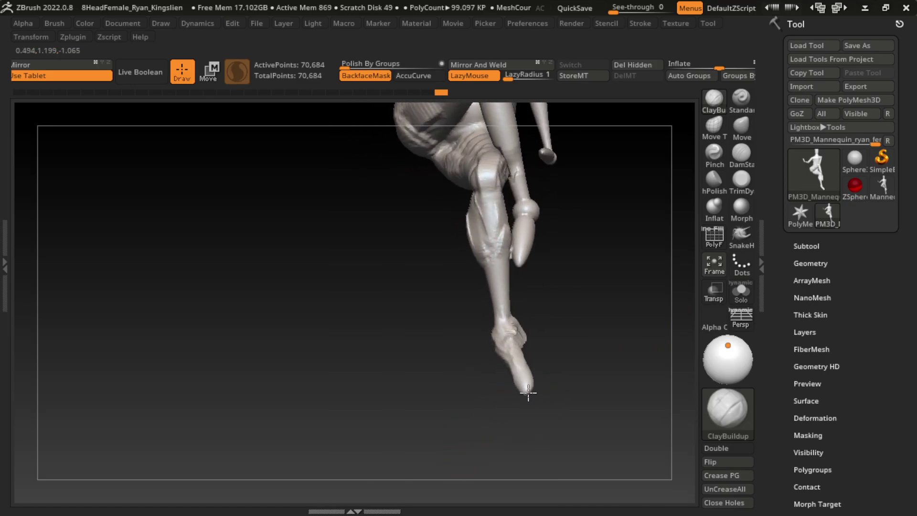
pyautogui.moveTo(597, 394); pyautogui.dragTo(589, 385)
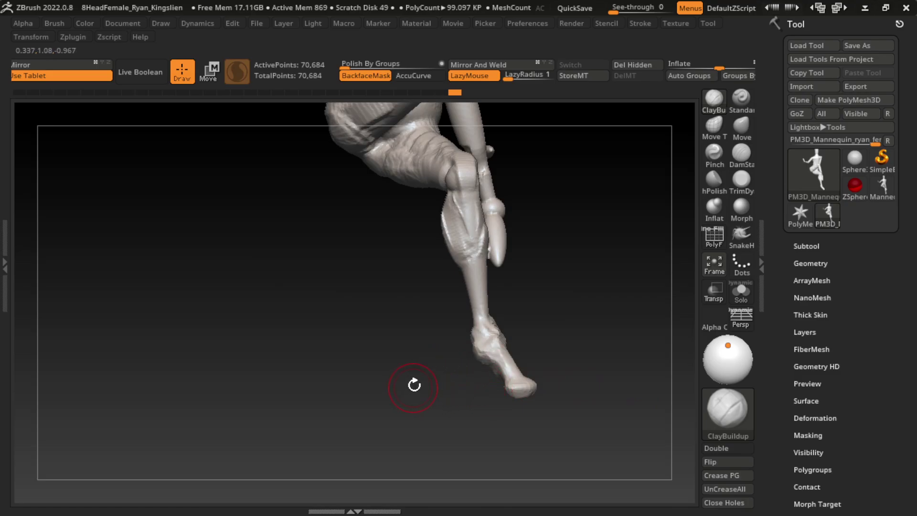
pyautogui.moveTo(416, 381)
pyautogui.mouseDown()
pyautogui.moveTo(461, 353)
pyautogui.moveTo(463, 396)
pyautogui.moveTo(463, 341)
pyautogui.moveTo(438, 420)
pyautogui.mouseUp()
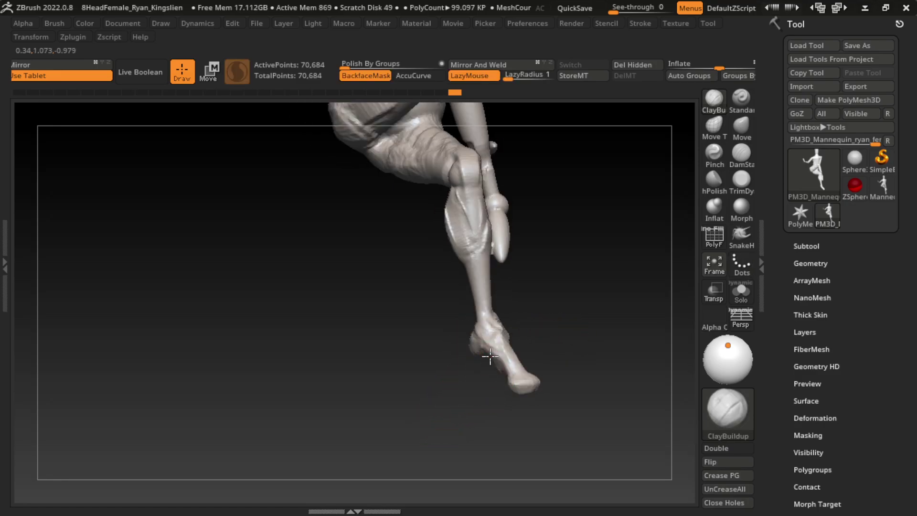
pyautogui.moveTo(485, 368); pyautogui.dragTo(457, 406)
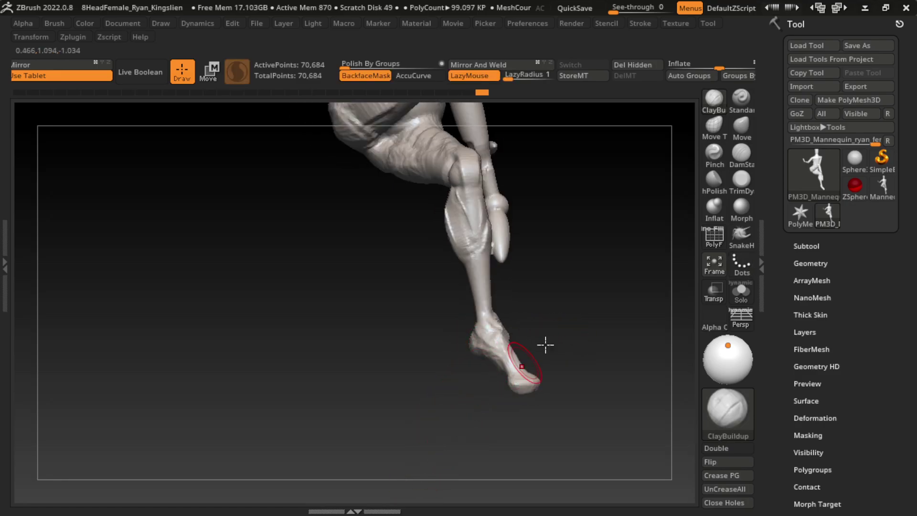
pyautogui.moveTo(545, 344)
pyautogui.mouseDown()
pyautogui.moveTo(567, 363)
pyautogui.moveTo(456, 390)
pyautogui.moveTo(603, 393)
pyautogui.moveTo(547, 404)
pyautogui.mouseUp()
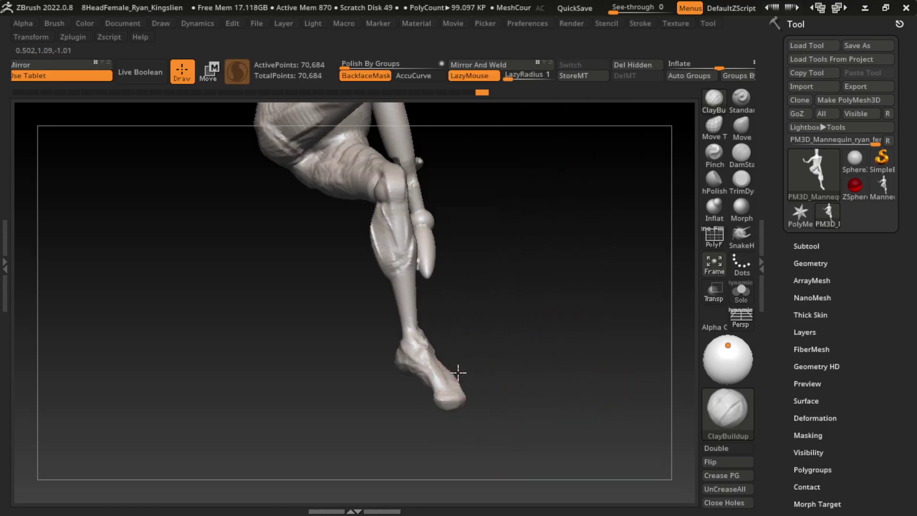
pyautogui.moveTo(462, 381)
pyautogui.mouseDown()
pyautogui.moveTo(491, 360)
pyautogui.moveTo(541, 418)
pyautogui.mouseUp()
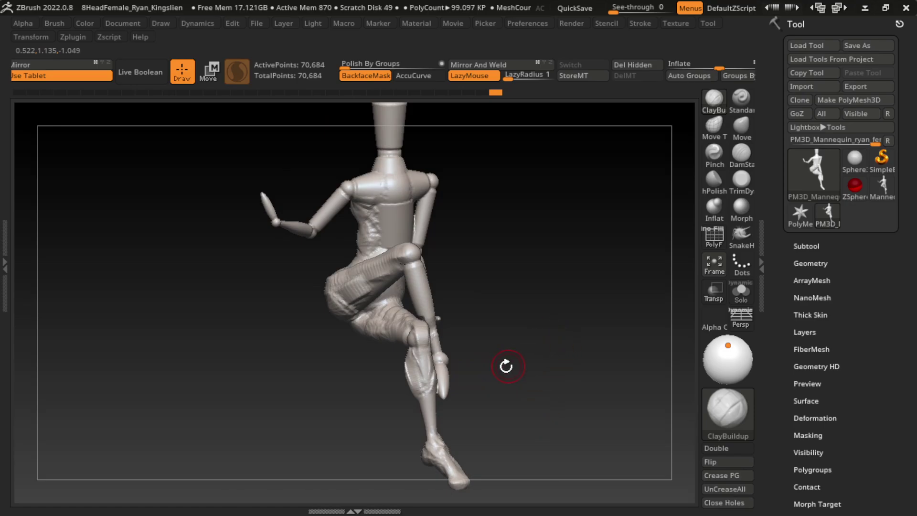
# Build up clay on the raised thigh with two ClayBuildup strokes
pyautogui.moveTo(512, 351); pyautogui.dragTo(538, 336)
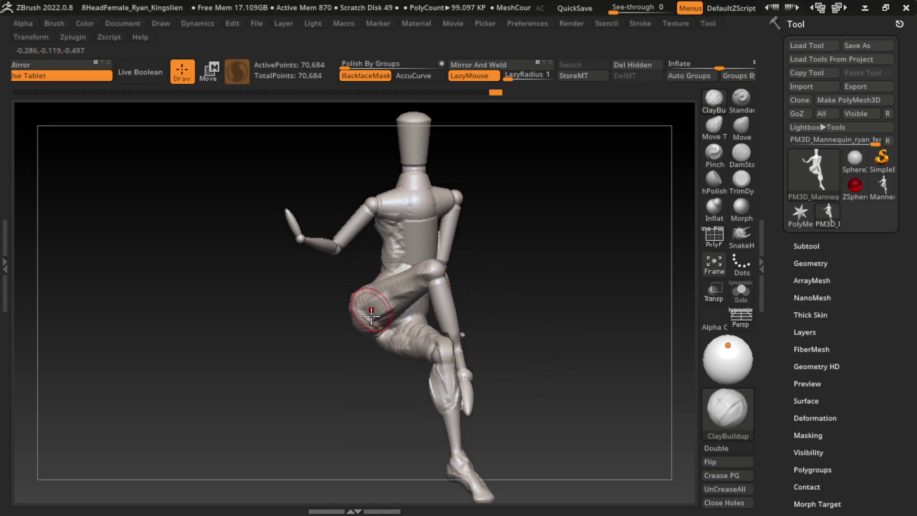
pyautogui.moveTo(376, 329)
pyautogui.mouseDown()
pyautogui.moveTo(381, 337)
pyautogui.moveTo(402, 301)
pyautogui.mouseUp()
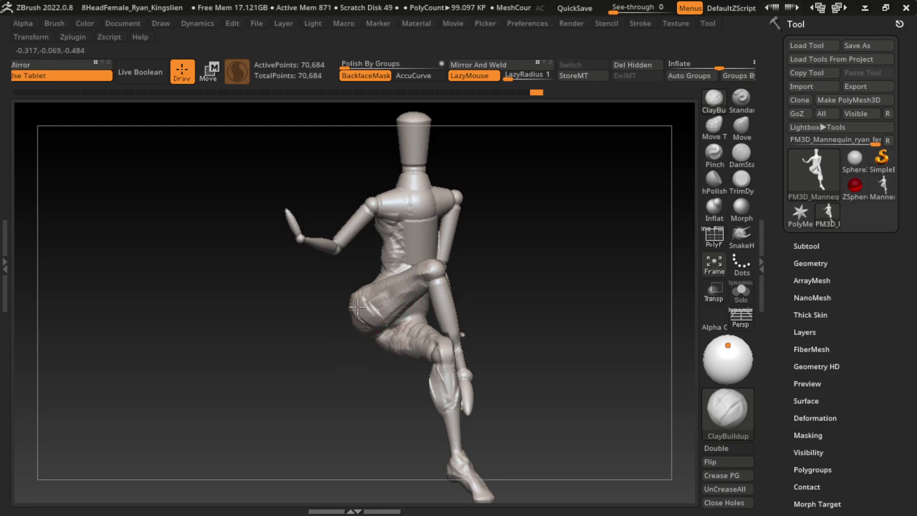
pyautogui.moveTo(357, 307); pyautogui.dragTo(389, 292)
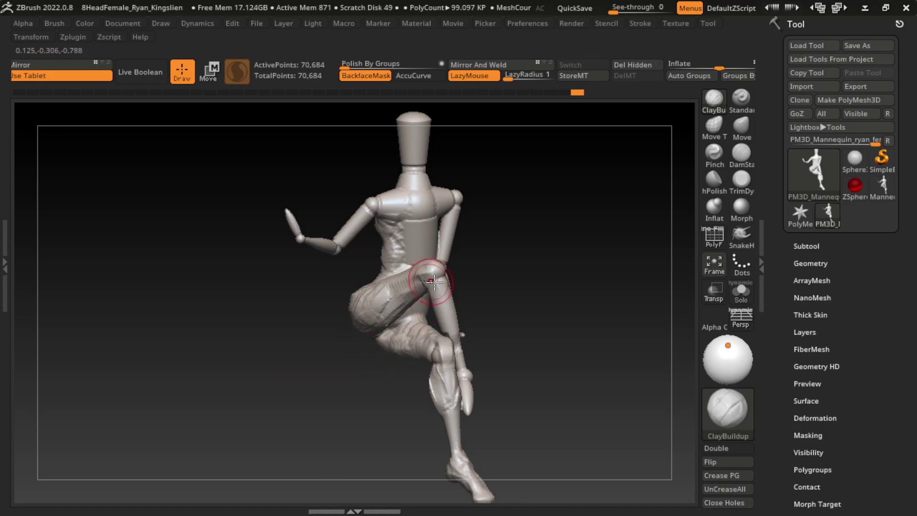
# Close the knee hole with Geometry > Close Holes and fill out the inner calf
pyautogui.moveTo(506, 291)
pyautogui.mouseDown()
pyautogui.moveTo(536, 286)
pyautogui.moveTo(495, 317)
pyautogui.moveTo(491, 307)
pyautogui.moveTo(535, 334)
pyautogui.mouseUp()
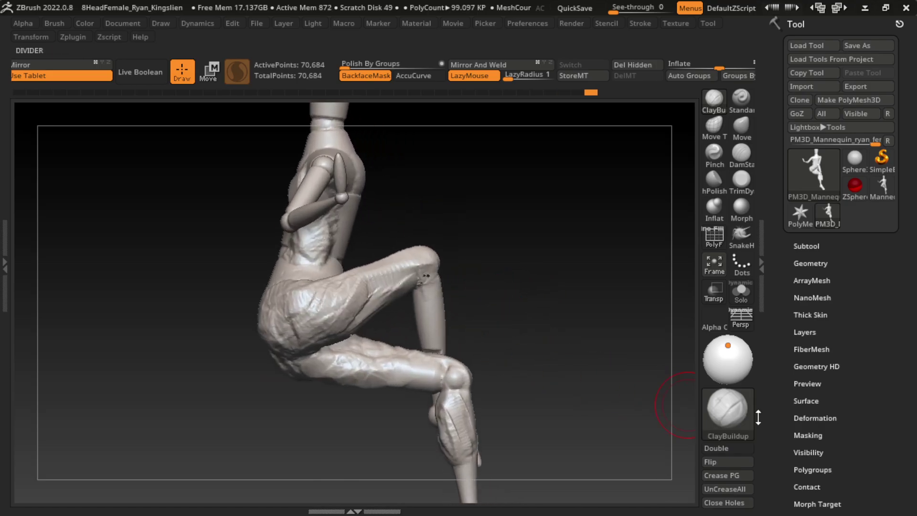
pyautogui.click(723, 502)
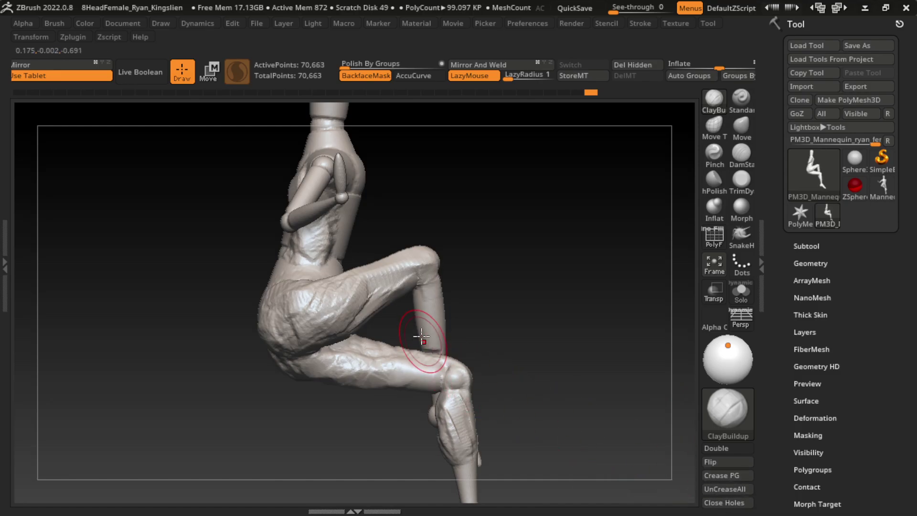
pyautogui.moveTo(412, 333)
pyautogui.mouseDown()
pyautogui.moveTo(401, 317)
pyautogui.moveTo(414, 292)
pyautogui.mouseUp()
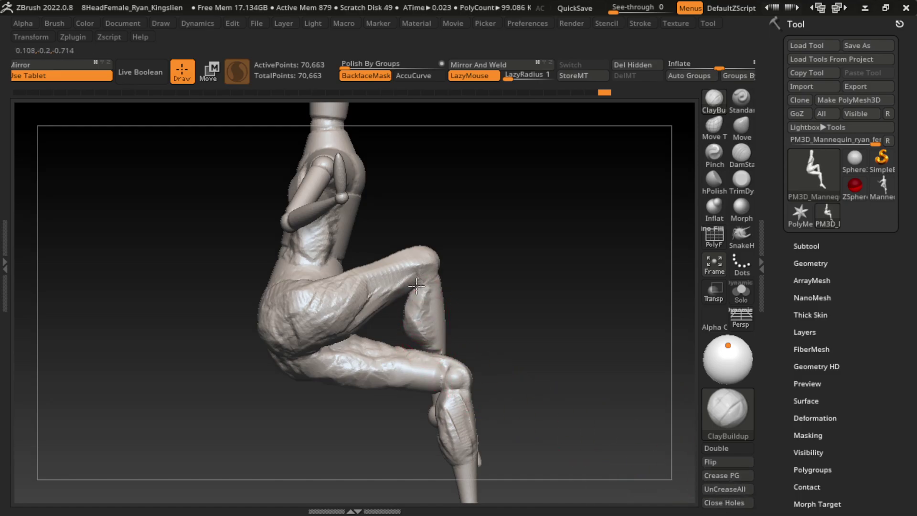
pyautogui.moveTo(497, 329)
pyautogui.mouseDown()
pyautogui.moveTo(526, 346)
pyautogui.moveTo(571, 348)
pyautogui.moveTo(525, 346)
pyautogui.moveTo(539, 369)
pyautogui.mouseUp()
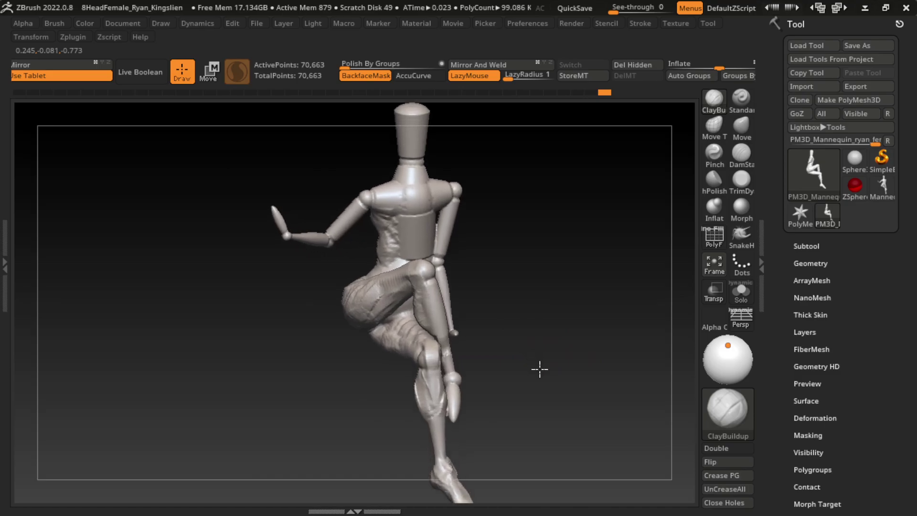
# Isolate the leg polygroup briefly, then unhide all polygons to show the full seated mannequin
pyautogui.keyDown('ctrl'); pyautogui.keyDown('shift'); pyautogui.click(448, 315); pyautogui.keyUp('shift'); pyautogui.keyUp('ctrl')
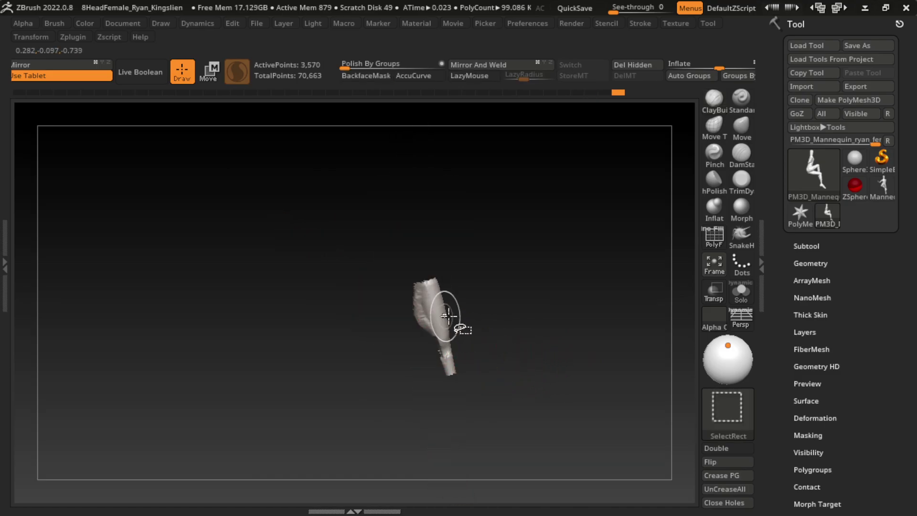
pyautogui.moveTo(511, 334)
pyautogui.mouseDown()
pyautogui.moveTo(416, 352)
pyautogui.moveTo(415, 332)
pyautogui.moveTo(426, 347)
pyautogui.mouseUp()
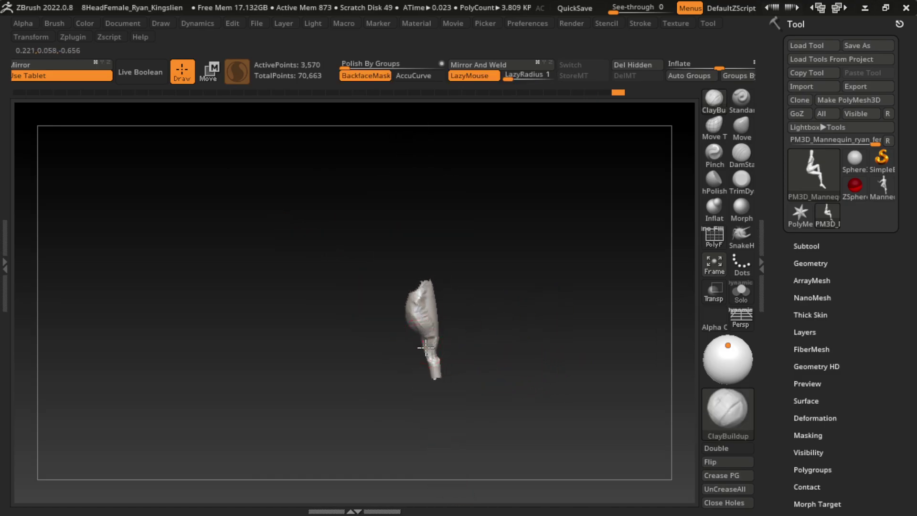
pyautogui.moveTo(513, 337)
pyautogui.mouseDown()
pyautogui.moveTo(507, 347)
pyautogui.moveTo(563, 328)
pyautogui.moveTo(545, 352)
pyautogui.moveTo(536, 390)
pyautogui.moveTo(490, 443)
pyautogui.mouseUp()
pyautogui.keyDown('ctrl'); pyautogui.keyDown('shift'); pyautogui.click(522, 346); pyautogui.keyUp('shift'); pyautogui.keyUp('ctrl')
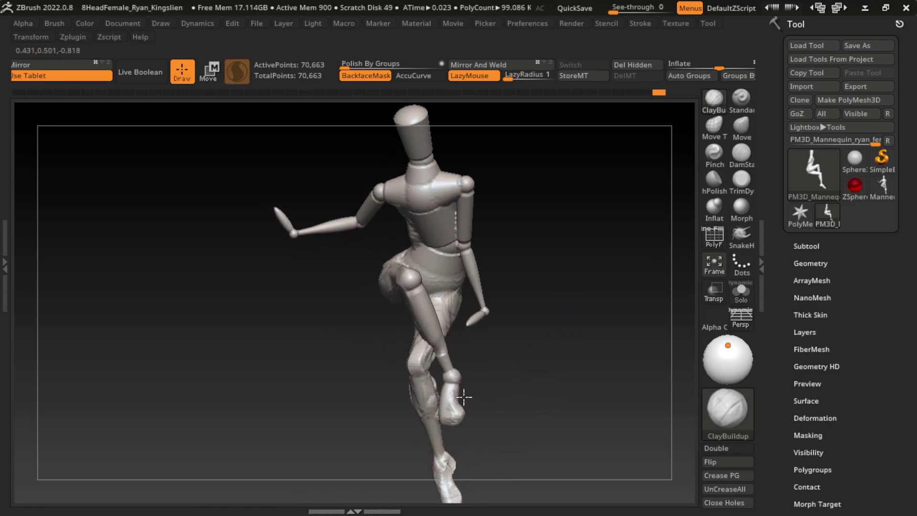
pyautogui.moveTo(485, 373)
pyautogui.mouseDown()
pyautogui.moveTo(546, 374)
pyautogui.moveTo(471, 380)
pyautogui.mouseUp()
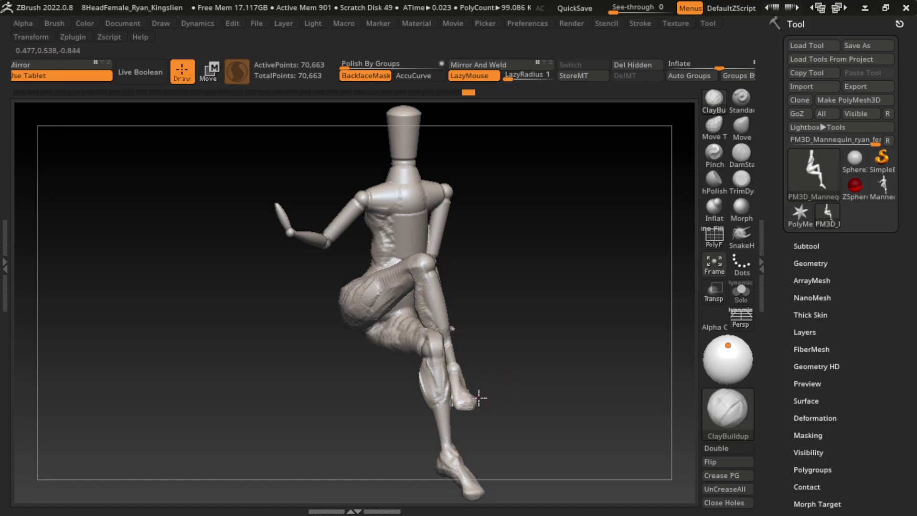
pyautogui.moveTo(480, 392)
pyautogui.mouseDown()
pyautogui.moveTo(518, 364)
pyautogui.moveTo(529, 373)
pyautogui.moveTo(520, 327)
pyautogui.moveTo(421, 266)
pyautogui.mouseUp()
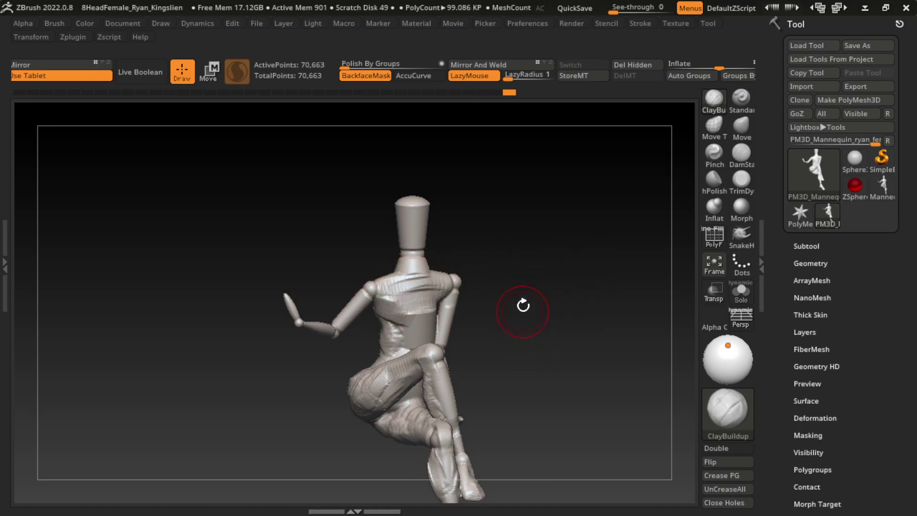
pyautogui.moveTo(526, 307)
pyautogui.mouseDown()
pyautogui.moveTo(474, 282)
pyautogui.moveTo(429, 312)
pyautogui.moveTo(544, 323)
pyautogui.mouseUp()
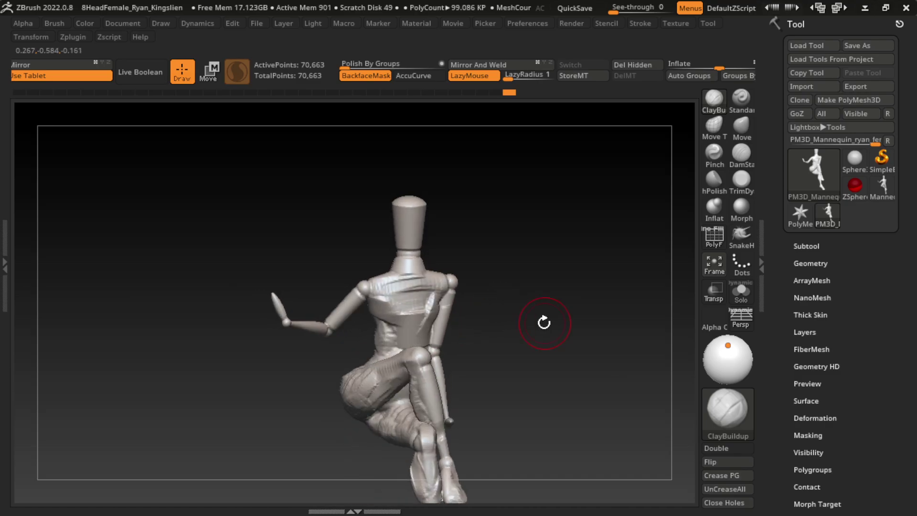
pyautogui.scroll(3, 483, 327)
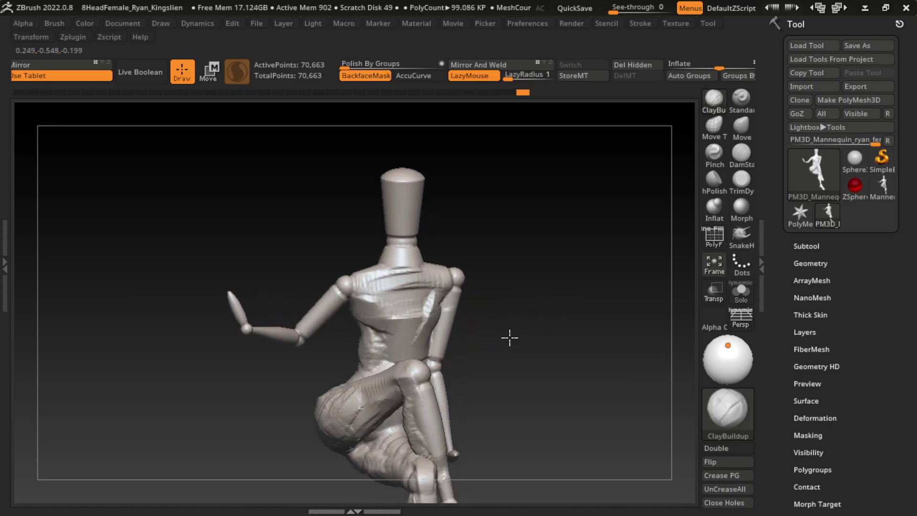
pyautogui.scroll(3, 510, 336)
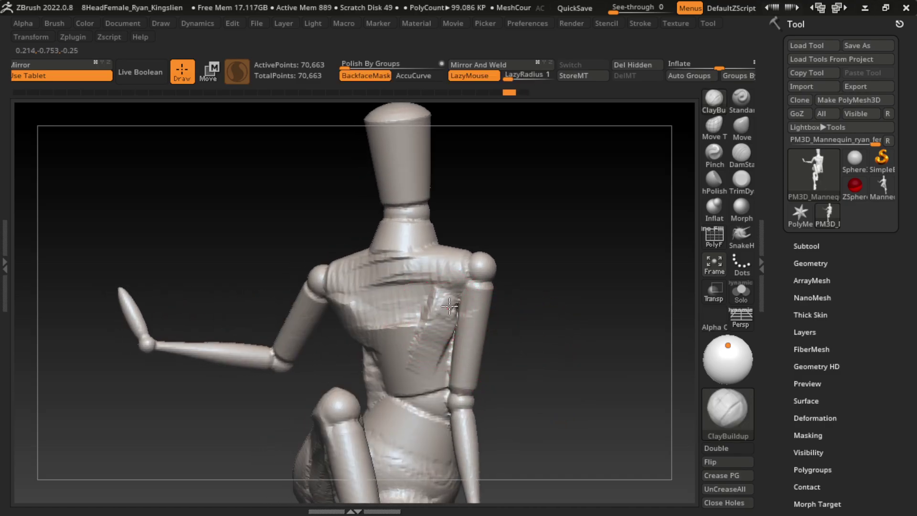
# Add ClayBuildup strokes to the belly and upper chest, checking the torso from back, side and front
pyautogui.moveTo(542, 342)
pyautogui.mouseDown()
pyautogui.moveTo(544, 353)
pyautogui.moveTo(531, 321)
pyautogui.moveTo(552, 351)
pyautogui.mouseUp()
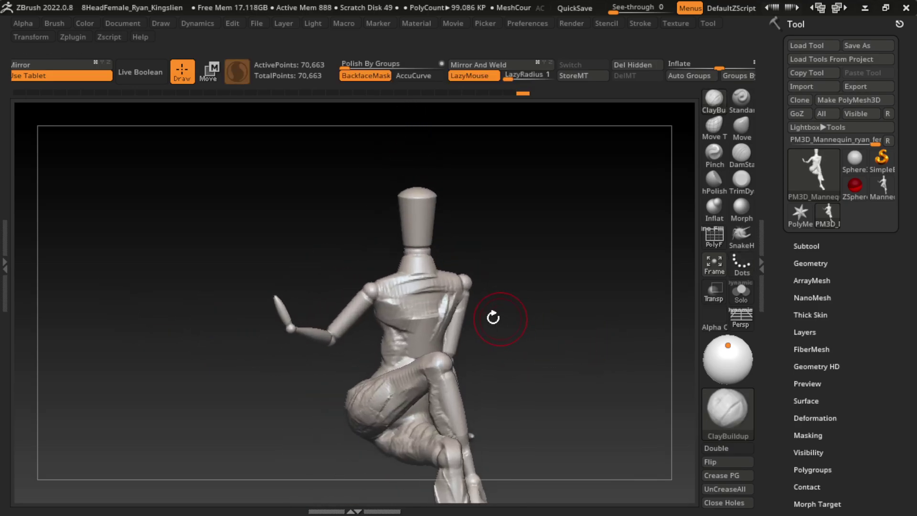
pyautogui.moveTo(390, 328); pyautogui.dragTo(408, 351)
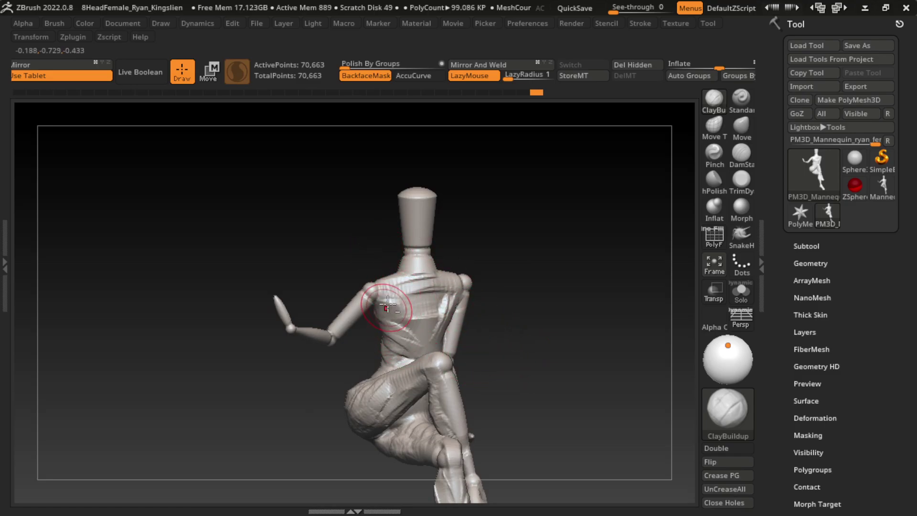
pyautogui.moveTo(389, 307)
pyautogui.mouseDown()
pyautogui.moveTo(388, 286)
pyautogui.moveTo(353, 296)
pyautogui.mouseUp()
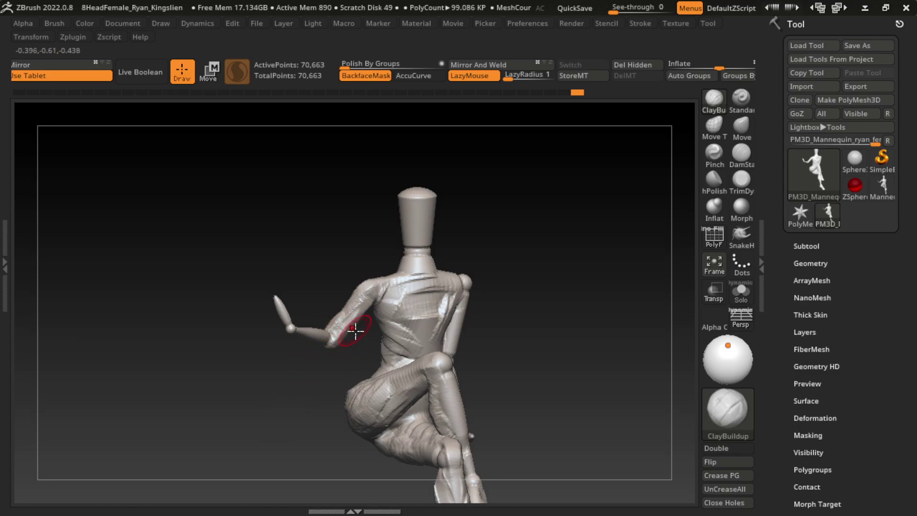
pyautogui.moveTo(326, 385)
pyautogui.mouseDown()
pyautogui.moveTo(487, 380)
pyautogui.moveTo(493, 352)
pyautogui.moveTo(409, 330)
pyautogui.mouseUp()
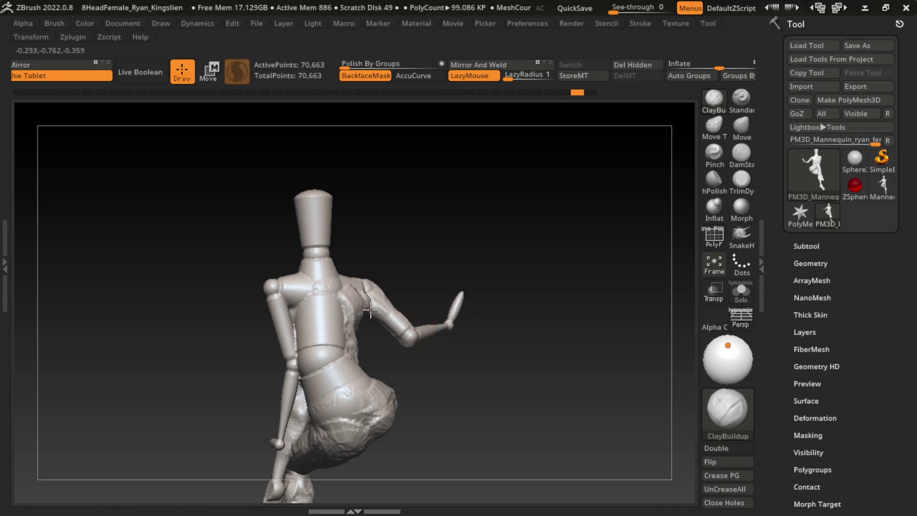
pyautogui.moveTo(366, 303)
pyautogui.mouseDown()
pyautogui.moveTo(427, 267)
pyautogui.moveTo(244, 390)
pyautogui.mouseUp()
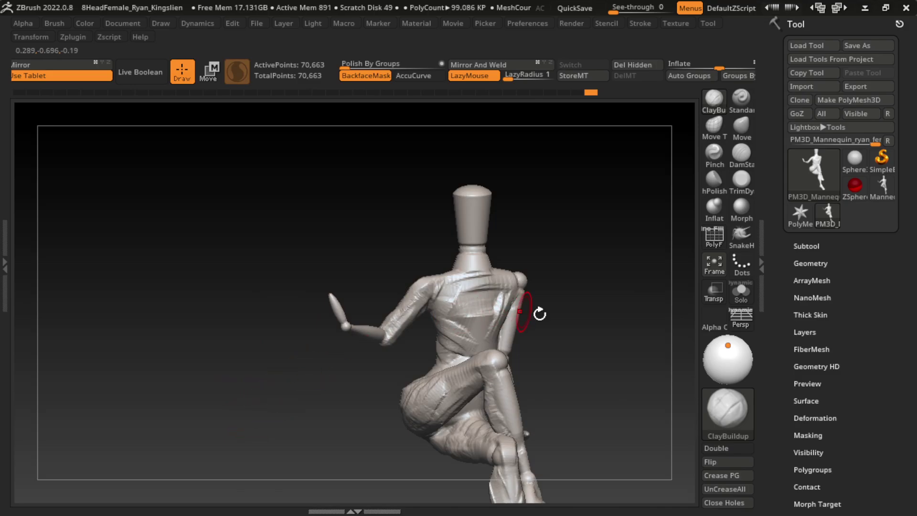
pyautogui.moveTo(538, 265)
pyautogui.mouseDown()
pyautogui.moveTo(532, 303)
pyautogui.moveTo(613, 291)
pyautogui.moveTo(354, 293)
pyautogui.mouseUp()
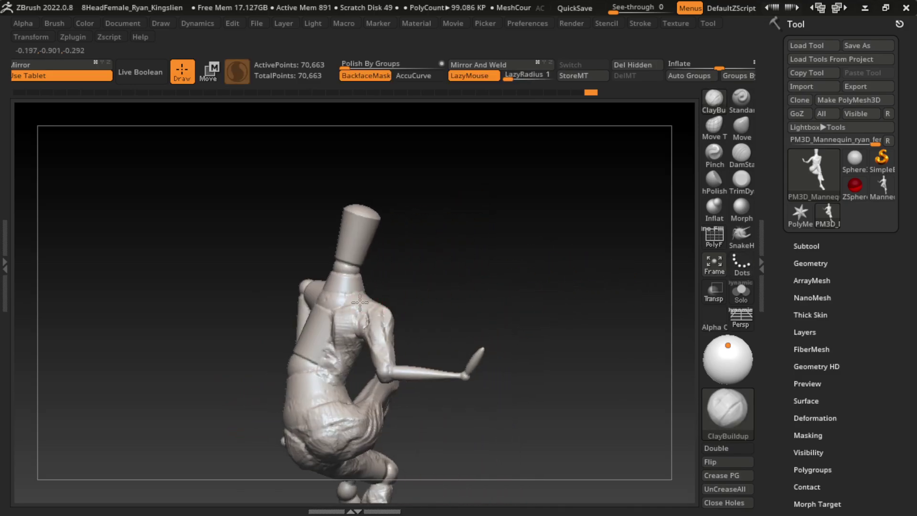
pyautogui.moveTo(485, 262); pyautogui.dragTo(464, 249)
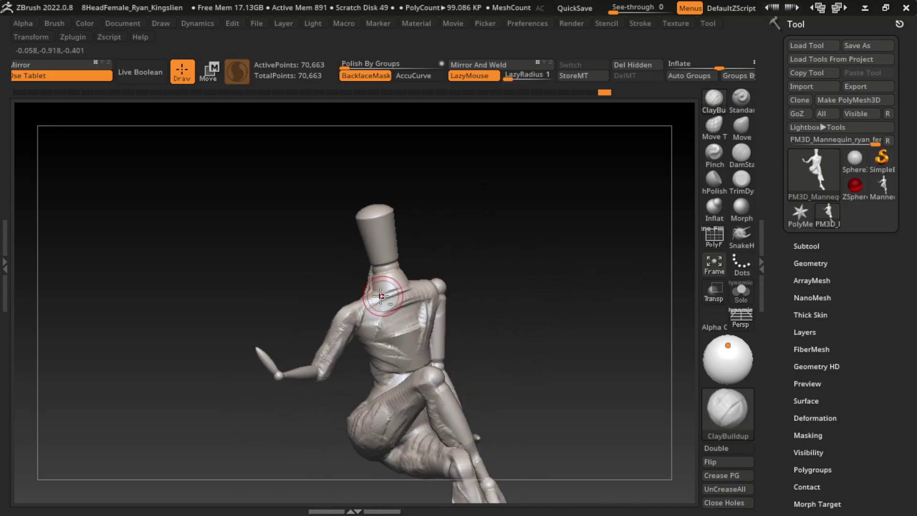
# Build up clay on the neck and upper chest and orbit to inspect it
pyautogui.moveTo(386, 308); pyautogui.dragTo(381, 283)
pyautogui.moveTo(421, 254); pyautogui.dragTo(509, 229)
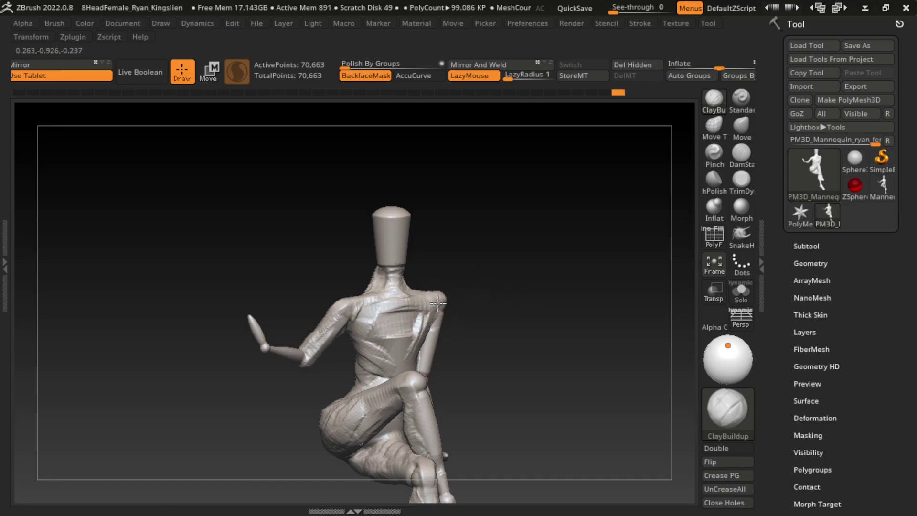
pyautogui.moveTo(419, 328)
pyautogui.mouseDown()
pyautogui.moveTo(446, 262)
pyautogui.moveTo(450, 326)
pyautogui.mouseUp()
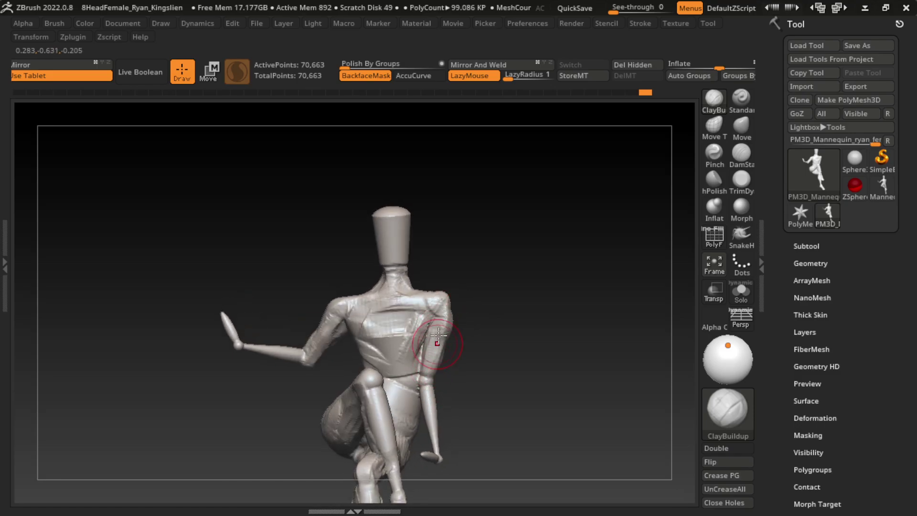
pyautogui.moveTo(441, 334); pyautogui.dragTo(510, 323)
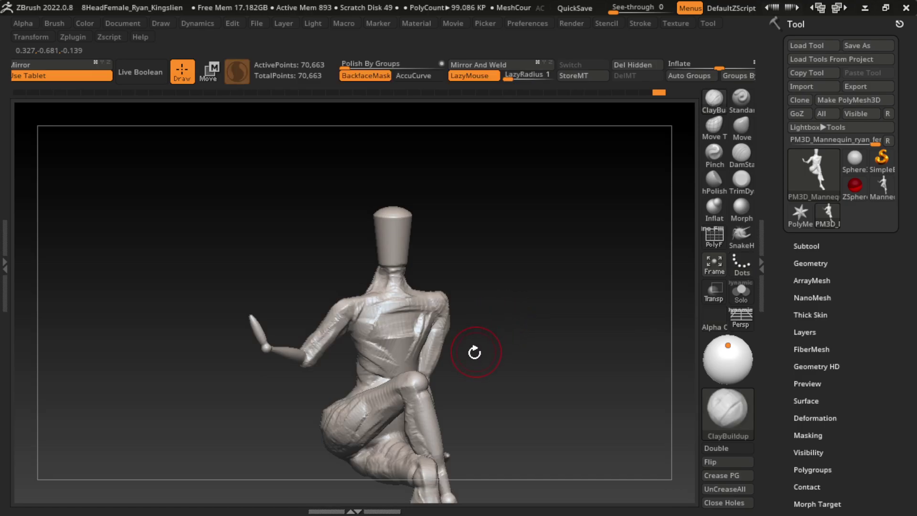
pyautogui.moveTo(518, 285); pyautogui.dragTo(471, 330)
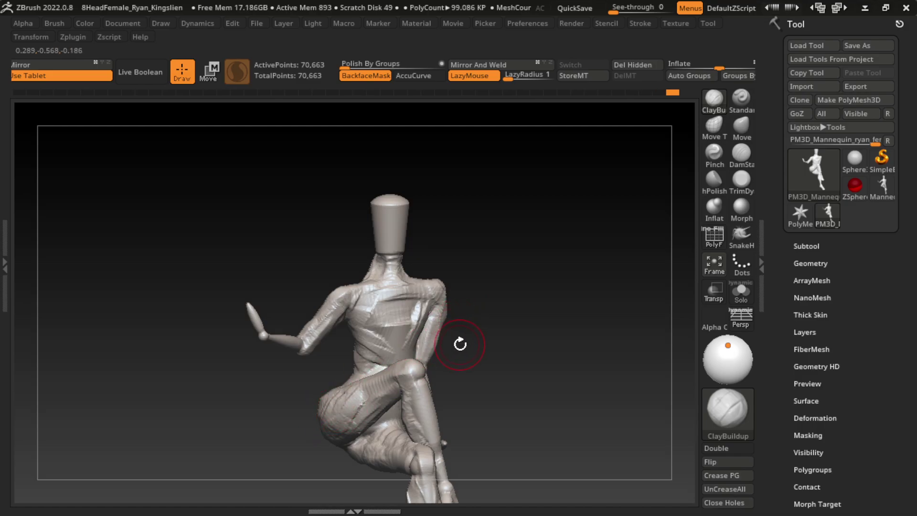
pyautogui.moveTo(489, 315); pyautogui.dragTo(551, 328)
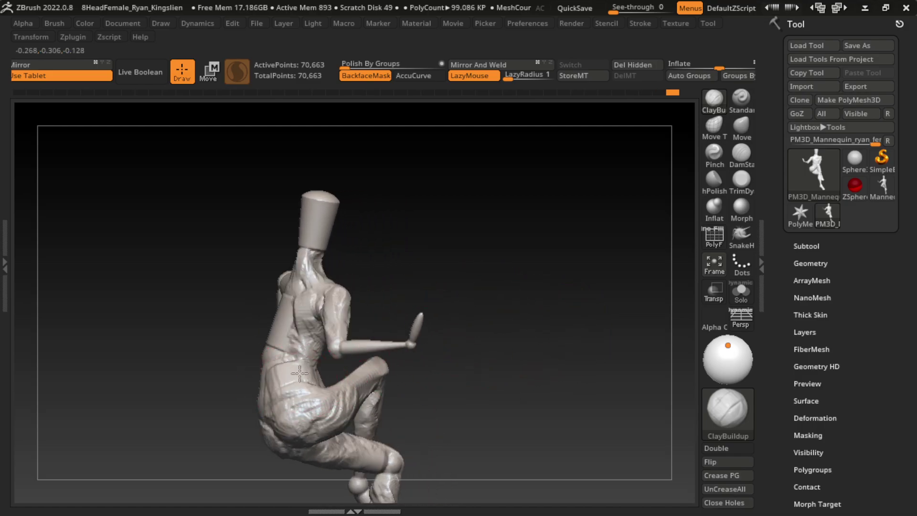
pyautogui.moveTo(475, 350); pyautogui.dragTo(456, 356)
# Undo two chest strokes and redo one to keep only the wanted clay
pyautogui.press('s')
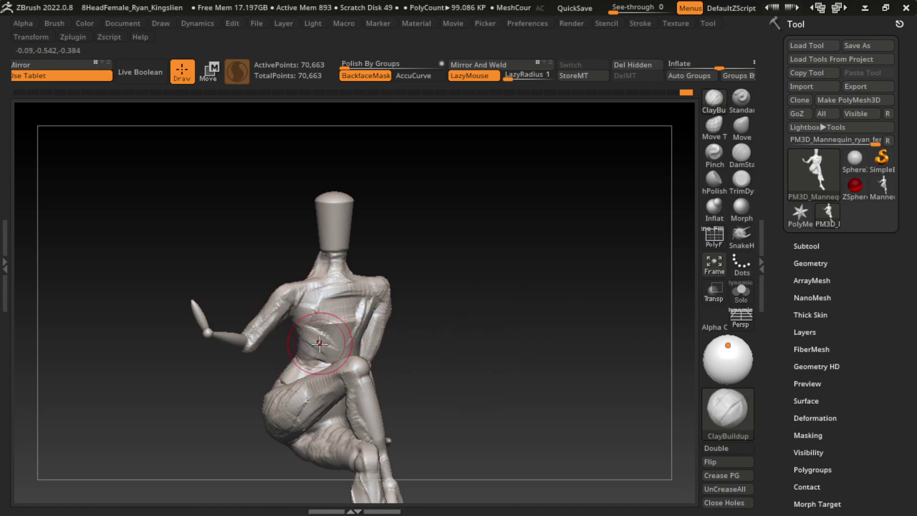
pyautogui.hotkey('ctrl', 'z')
pyautogui.hotkey('ctrl', 'z')
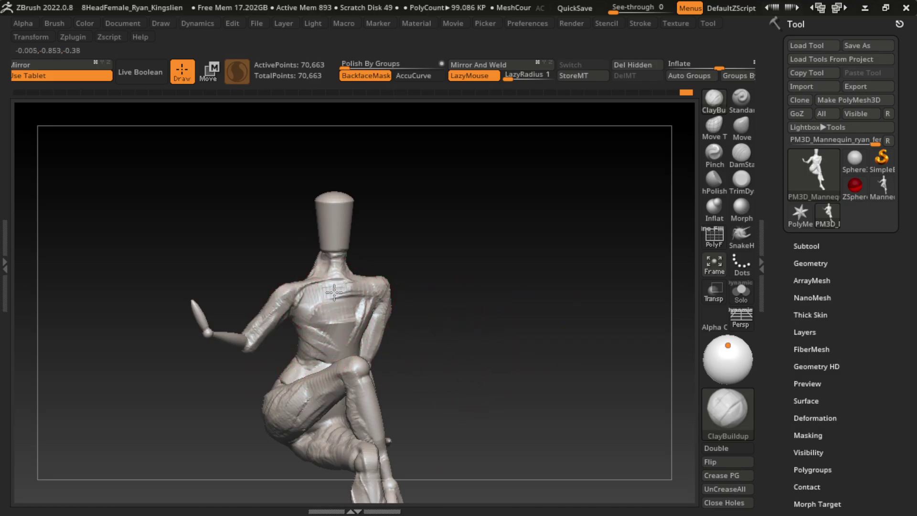
pyautogui.hotkey('ctrl', 'z')
pyautogui.hotkey('ctrl', 'z')
pyautogui.hotkey('ctrl', 'z')
pyautogui.hotkey('ctrl', 'z')
pyautogui.hotkey('ctrl', 'z')
pyautogui.hotkey('ctrl', 'z')
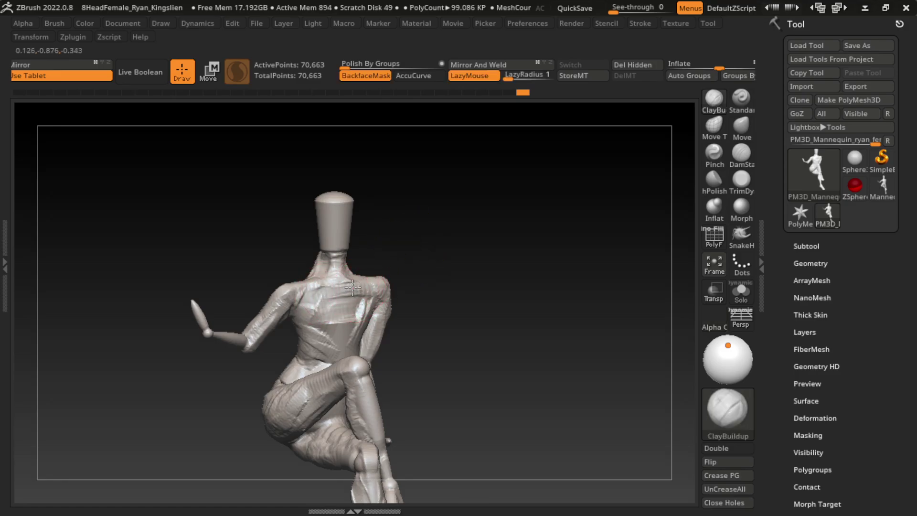
pyautogui.hotkey('ctrl', 'shift', 'z')
pyautogui.hotkey('ctrl', 'shift', 'z')
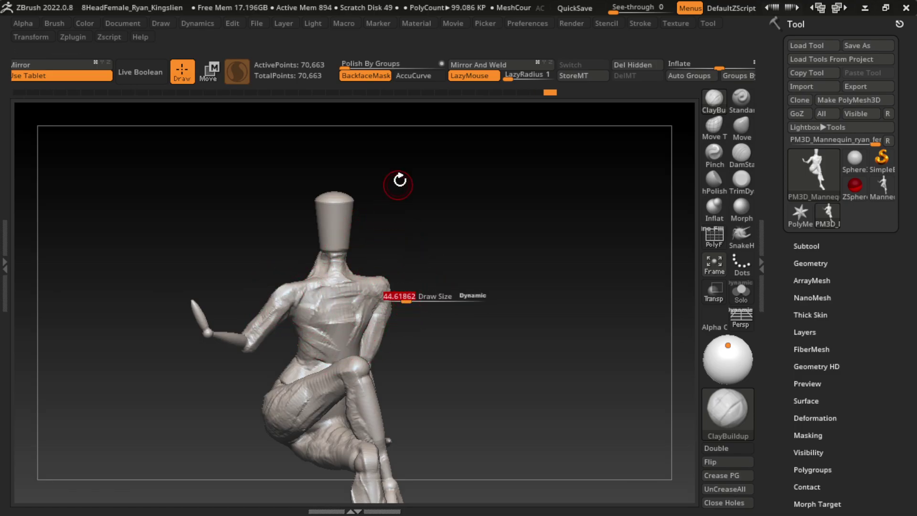
# Frame the figure frontally, enlarge the brush, and draw a MaskPen selection around the head
pyautogui.moveTo(399, 180); pyautogui.dragTo(367, 292)
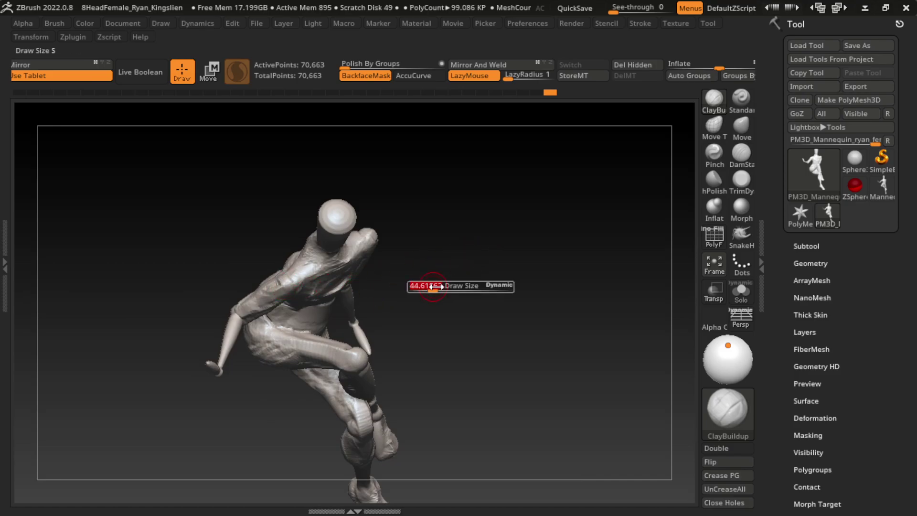
pyautogui.moveTo(448, 264); pyautogui.dragTo(276, 281)
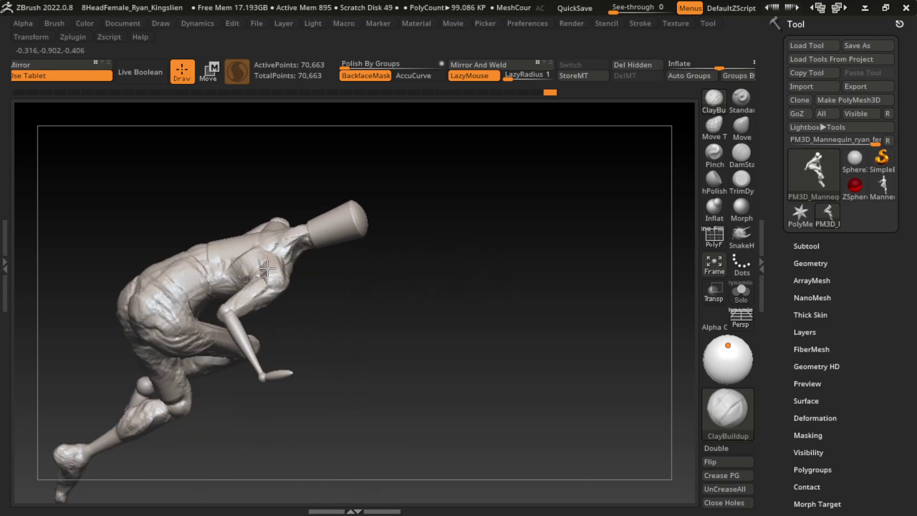
pyautogui.moveTo(442, 212)
pyautogui.mouseDown()
pyautogui.moveTo(455, 200)
pyautogui.moveTo(348, 266)
pyautogui.moveTo(371, 284)
pyautogui.moveTo(420, 200)
pyautogui.moveTo(450, 228)
pyautogui.moveTo(424, 215)
pyautogui.mouseUp()
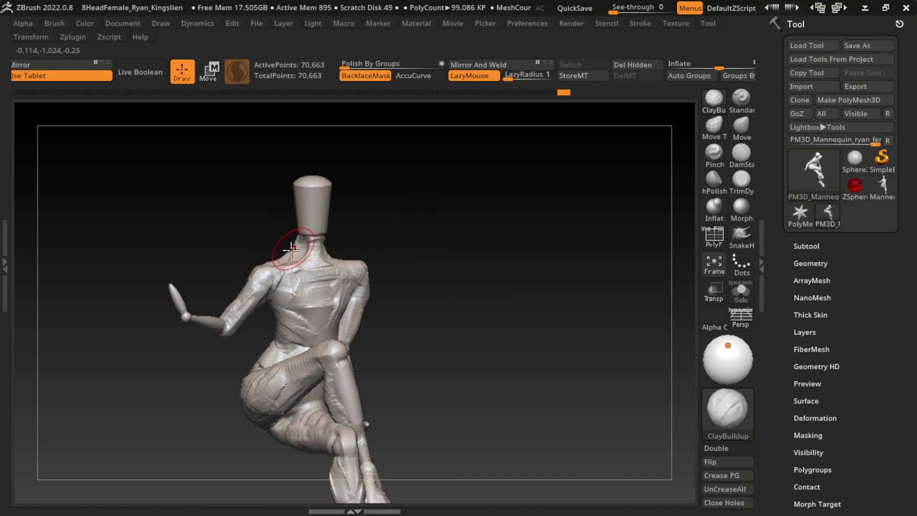
pyautogui.moveTo(344, 233)
pyautogui.mouseDown(button='right')
pyautogui.moveTo(375, 229)
pyautogui.moveTo(343, 233)
pyautogui.mouseUp(button='right')
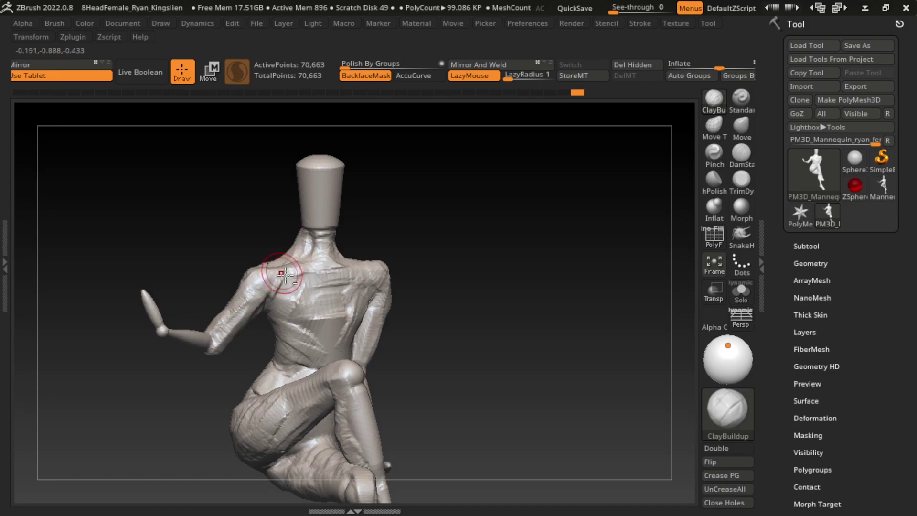
pyautogui.keyDown('alt'); pyautogui.moveTo(395, 205); pyautogui.dragTo(398, 241, button='right'); pyautogui.keyUp('alt')
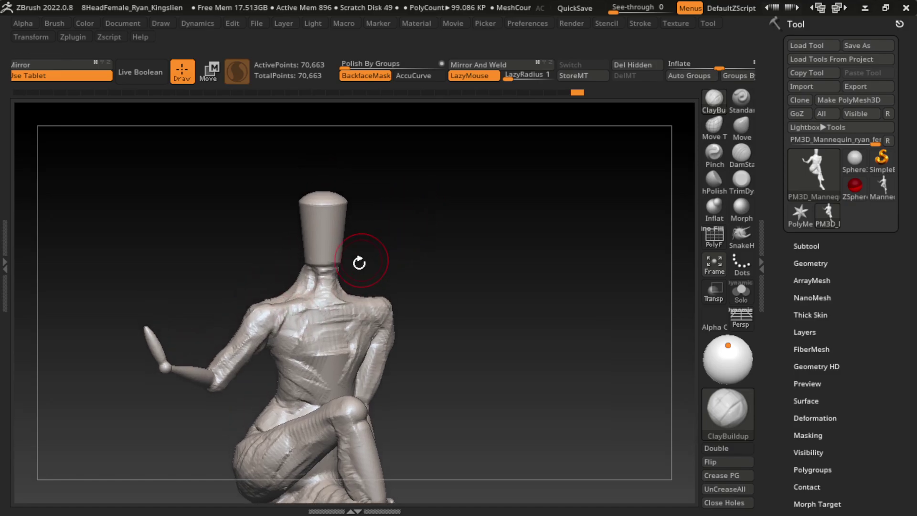
pyautogui.press('s')
pyautogui.moveTo(381, 258); pyautogui.dragTo(410, 258)
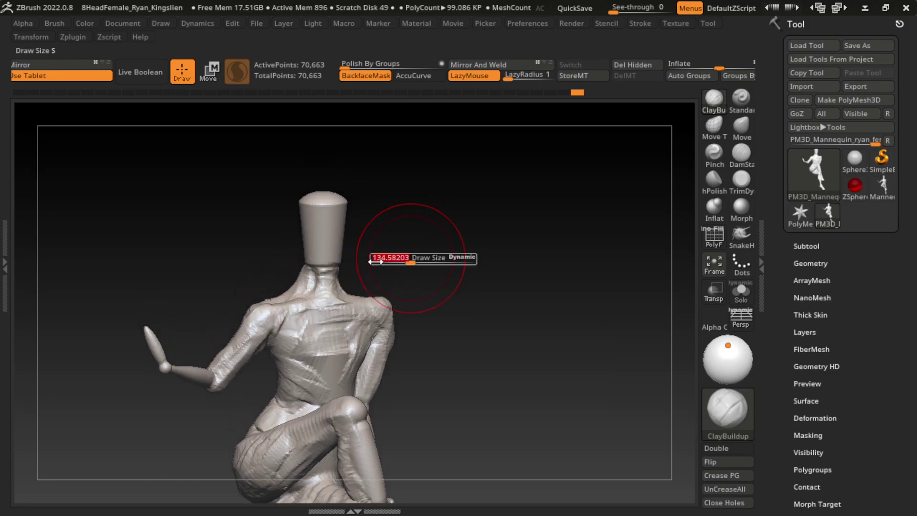
pyautogui.keyDown('ctrl'); pyautogui.click(358, 182); pyautogui.keyUp('ctrl')
pyautogui.keyDown('ctrl'); pyautogui.moveTo(337, 188); pyautogui.dragTo(375, 270); pyautogui.keyUp('ctrl')
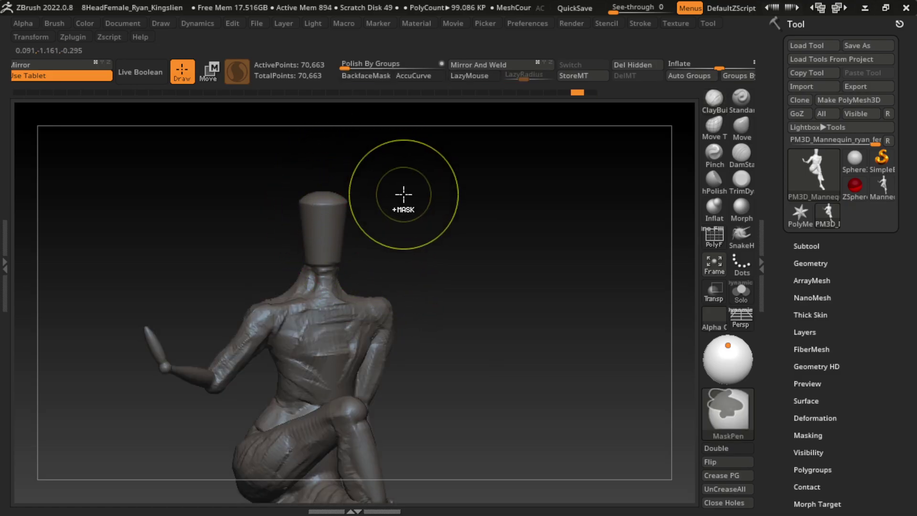
# Mask all but the head's right strip, widen it with the Move gizmo, then clear the mask
pyautogui.moveTo(407, 194)
pyautogui.keyDown('ctrl'); pyautogui.mouseDown()
pyautogui.moveTo(319, 165)
pyautogui.moveTo(382, 272)
pyautogui.mouseUp(); pyautogui.keyUp('ctrl')
pyautogui.keyDown('ctrl'); pyautogui.click(392, 237); pyautogui.keyUp('ctrl')
pyautogui.press('w')
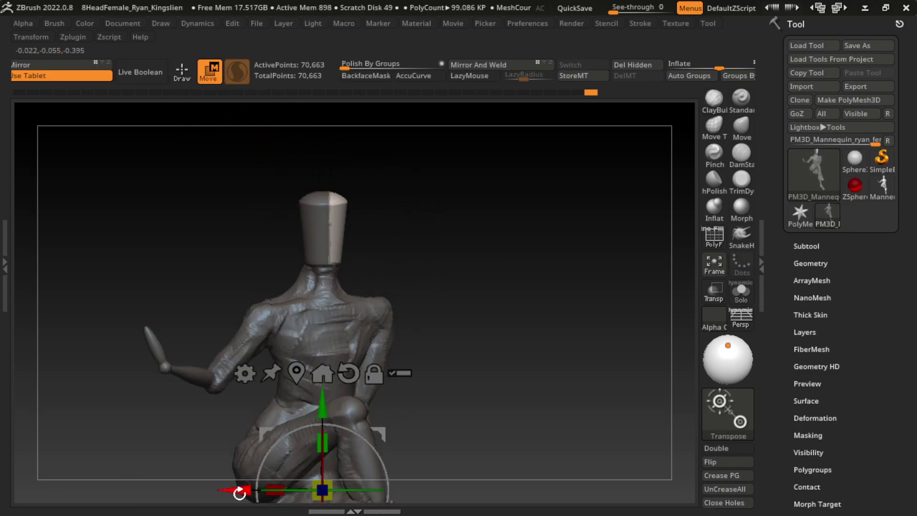
pyautogui.moveTo(241, 492); pyautogui.dragTo(256, 496)
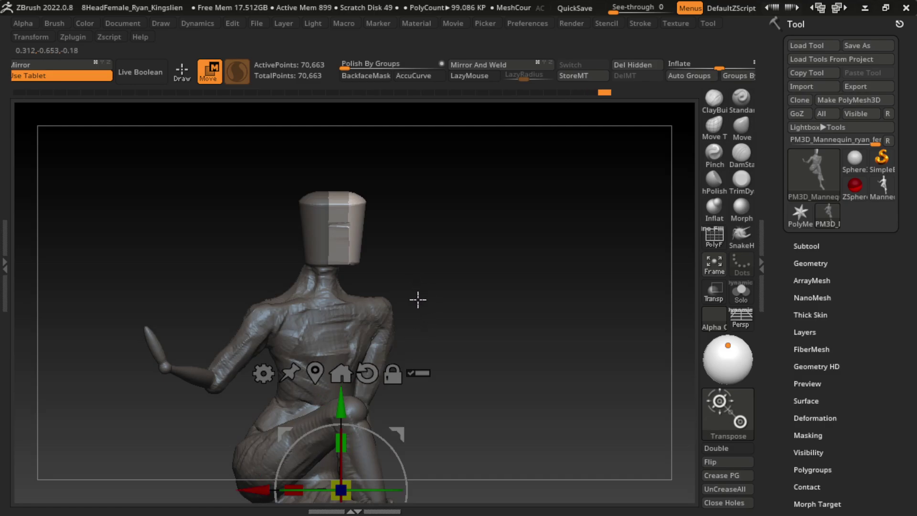
pyautogui.keyDown('ctrl'); pyautogui.moveTo(430, 301); pyautogui.dragTo(454, 388); pyautogui.keyUp('ctrl')
# Round off the boxy head and top of the head with ClayBuildup strokes
pyautogui.press('q')
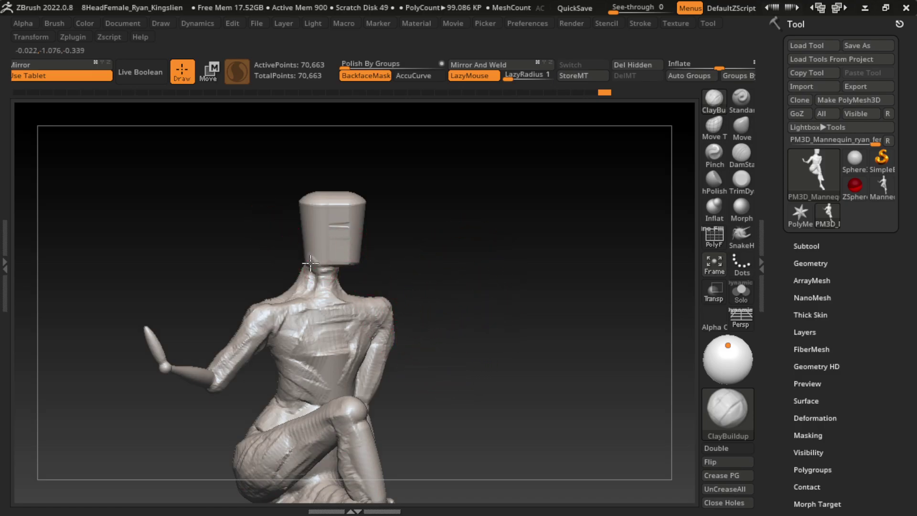
pyautogui.moveTo(405, 202); pyautogui.dragTo(286, 158)
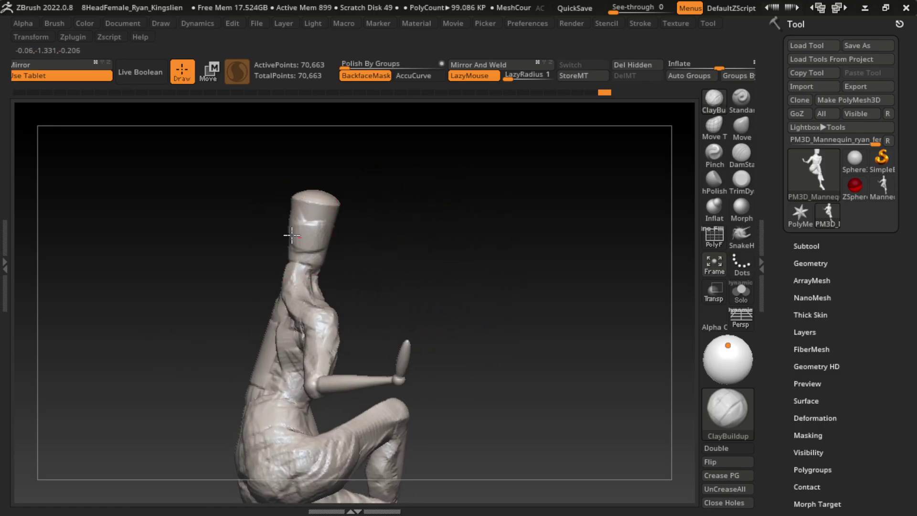
pyautogui.moveTo(291, 201)
pyautogui.mouseDown()
pyautogui.moveTo(282, 208)
pyautogui.moveTo(327, 221)
pyautogui.moveTo(420, 180)
pyautogui.mouseUp()
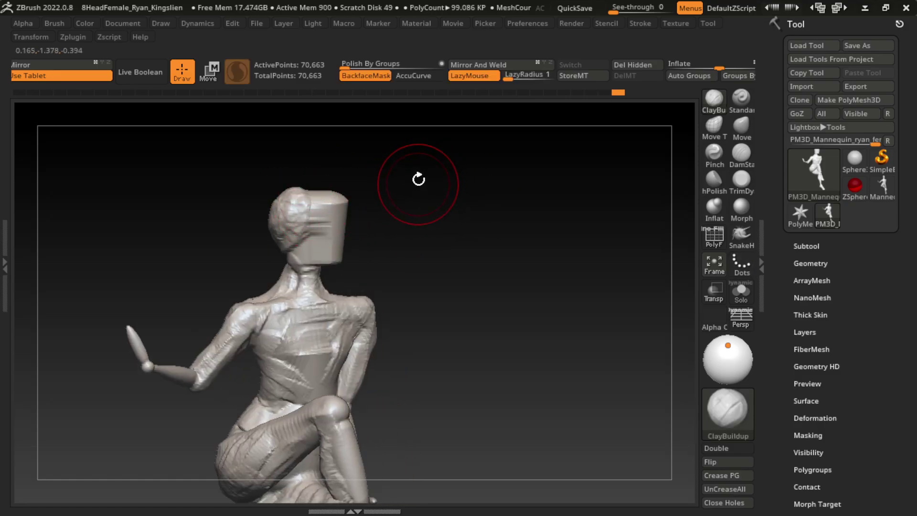
pyautogui.moveTo(307, 191)
pyautogui.mouseDown()
pyautogui.moveTo(337, 188)
pyautogui.moveTo(377, 206)
pyautogui.moveTo(330, 189)
pyautogui.moveTo(326, 248)
pyautogui.mouseUp()
# Smooth the chest, head and neck surfaces with the TrimDynamic brush
pyautogui.click(742, 188)
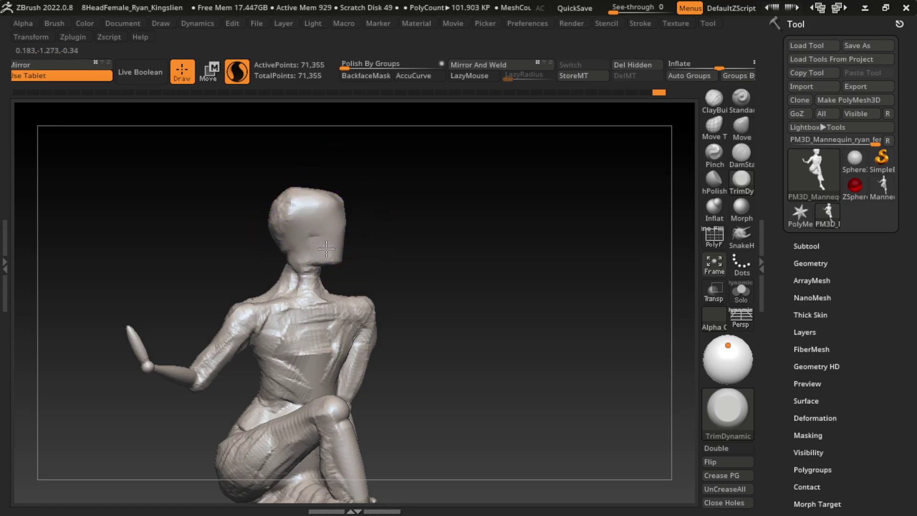
pyautogui.moveTo(306, 287); pyautogui.dragTo(297, 323)
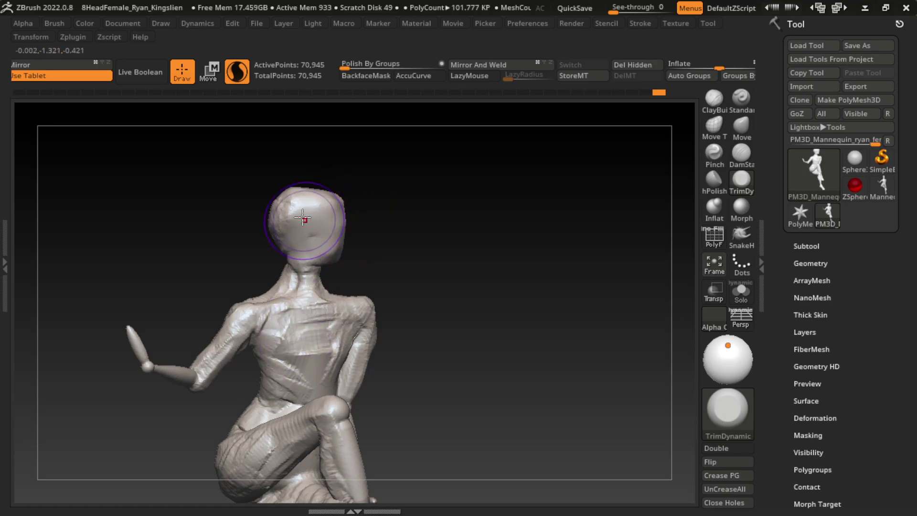
pyautogui.moveTo(307, 215); pyautogui.dragTo(307, 230)
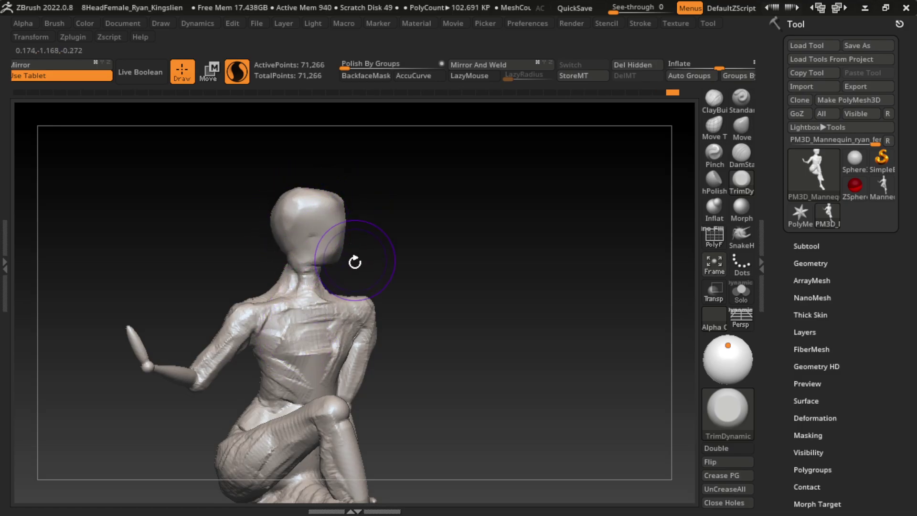
pyautogui.moveTo(355, 262); pyautogui.dragTo(348, 215)
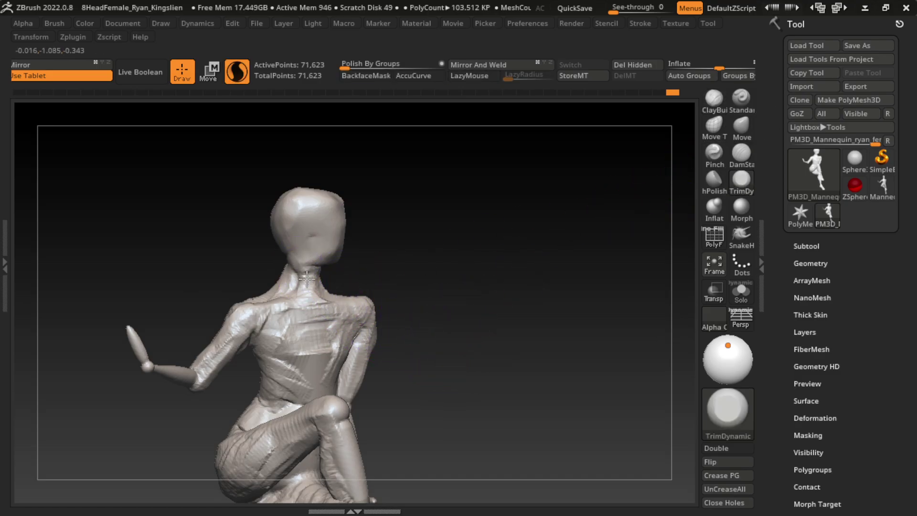
pyautogui.moveTo(299, 287); pyautogui.dragTo(320, 267)
# Enable BackfaceMask on ClayBuildup and build up clay on the upper back
pyautogui.press('b')
pyautogui.press('c')
pyautogui.press('b')
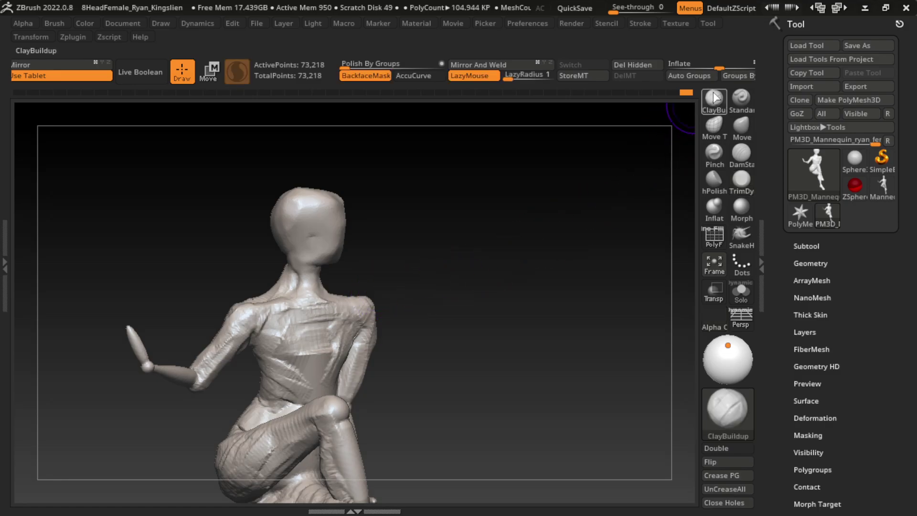
pyautogui.moveTo(386, 289); pyautogui.dragTo(463, 213)
pyautogui.moveTo(390, 273); pyautogui.dragTo(388, 184)
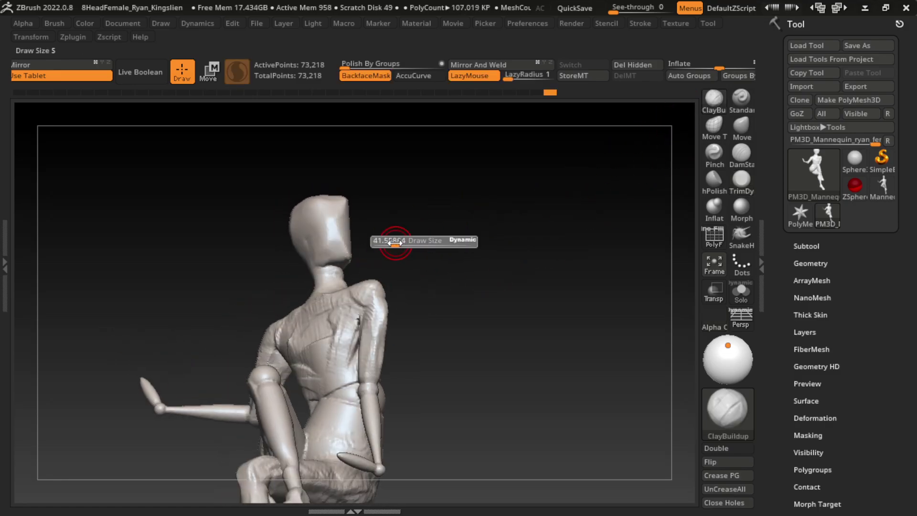
pyautogui.press('b')
pyautogui.press('c')
pyautogui.press('b')
pyautogui.moveTo(332, 277); pyautogui.dragTo(340, 272)
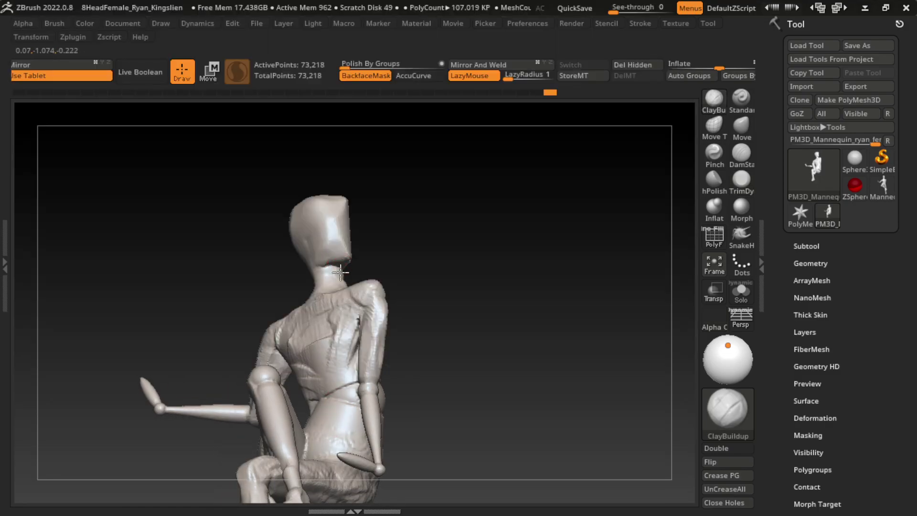
# Turn the figure to face front and build up breasts on the chest and abdomen
pyautogui.moveTo(491, 286); pyautogui.dragTo(457, 284)
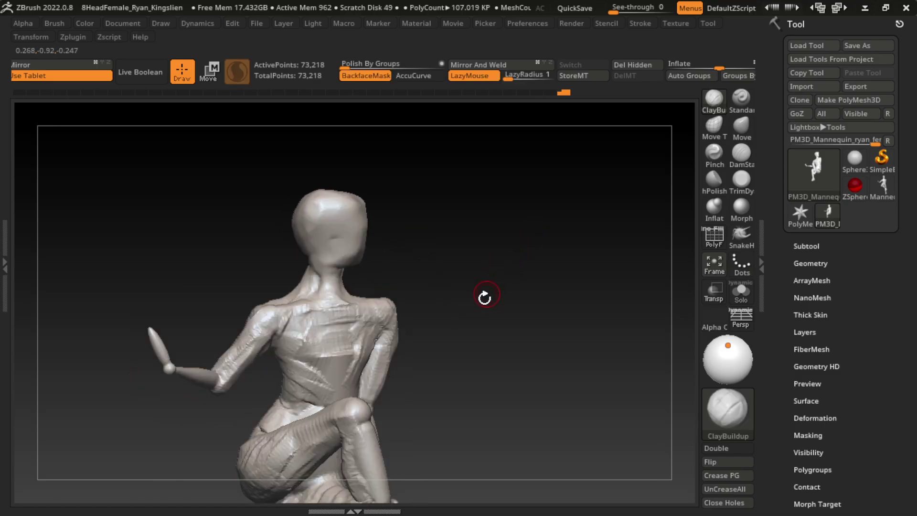
pyautogui.press('s')
pyautogui.moveTo(510, 324)
pyautogui.mouseDown()
pyautogui.moveTo(431, 347)
pyautogui.moveTo(454, 393)
pyautogui.moveTo(544, 314)
pyautogui.mouseUp()
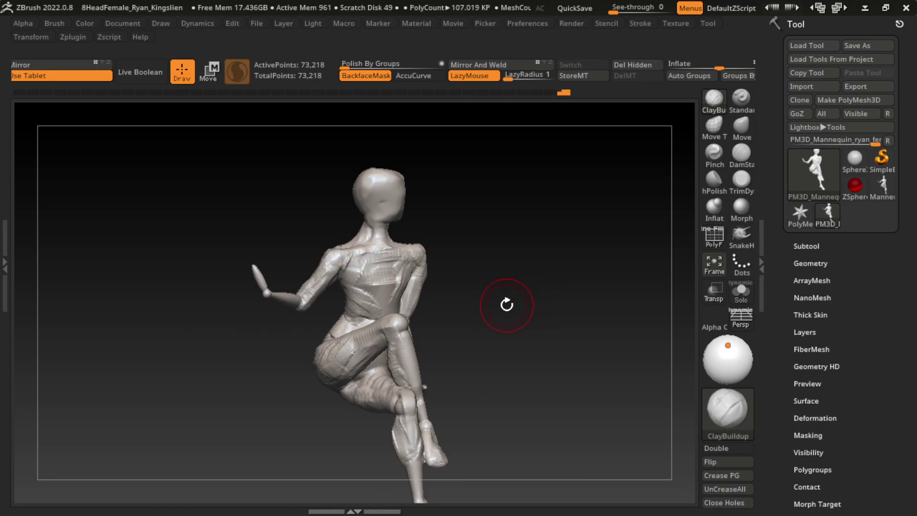
pyautogui.press('s')
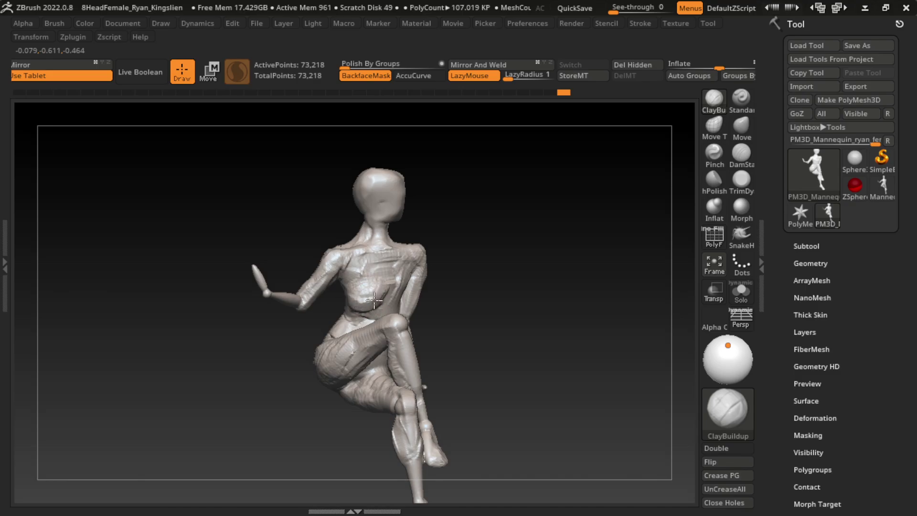
pyautogui.moveTo(393, 299)
pyautogui.mouseDown(button='right')
pyautogui.moveTo(449, 297)
pyautogui.moveTo(402, 300)
pyautogui.mouseUp(button='right')
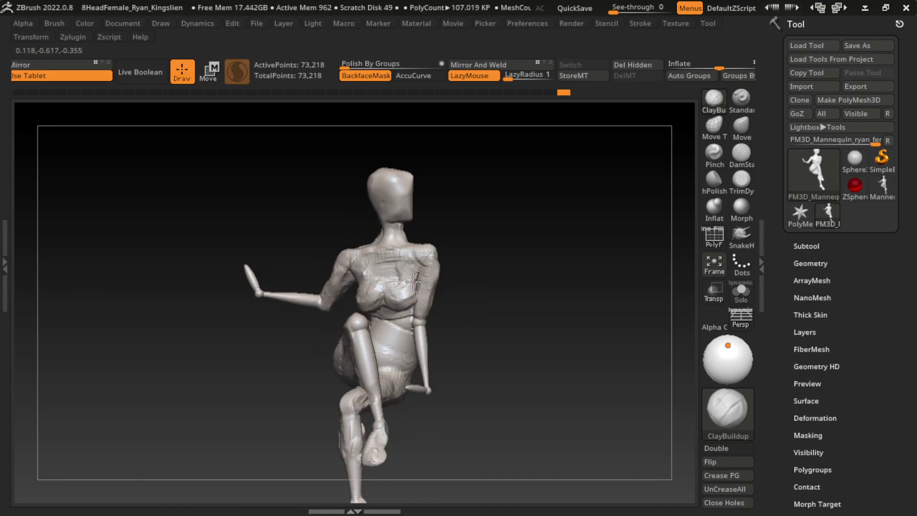
pyautogui.moveTo(406, 260)
pyautogui.mouseDown(button='right')
pyautogui.moveTo(529, 251)
pyautogui.moveTo(359, 288)
pyautogui.mouseUp(button='right')
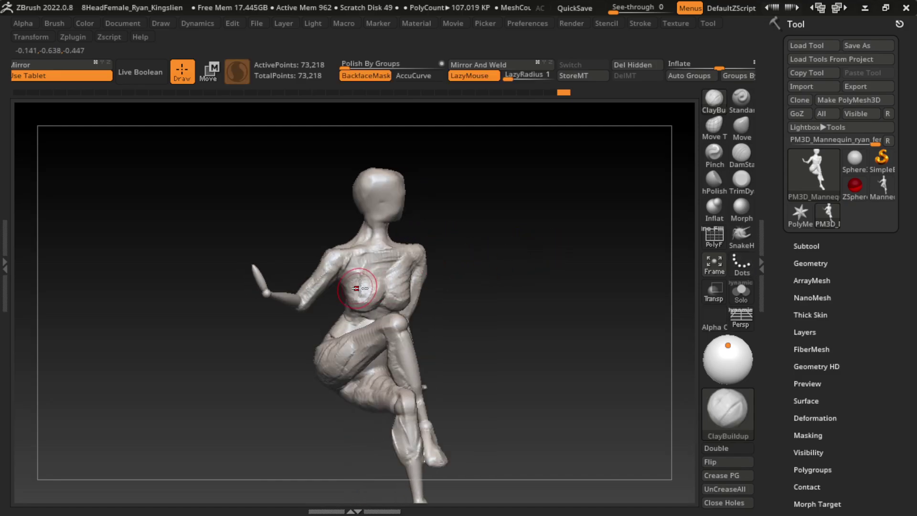
pyautogui.moveTo(357, 264); pyautogui.dragTo(334, 284)
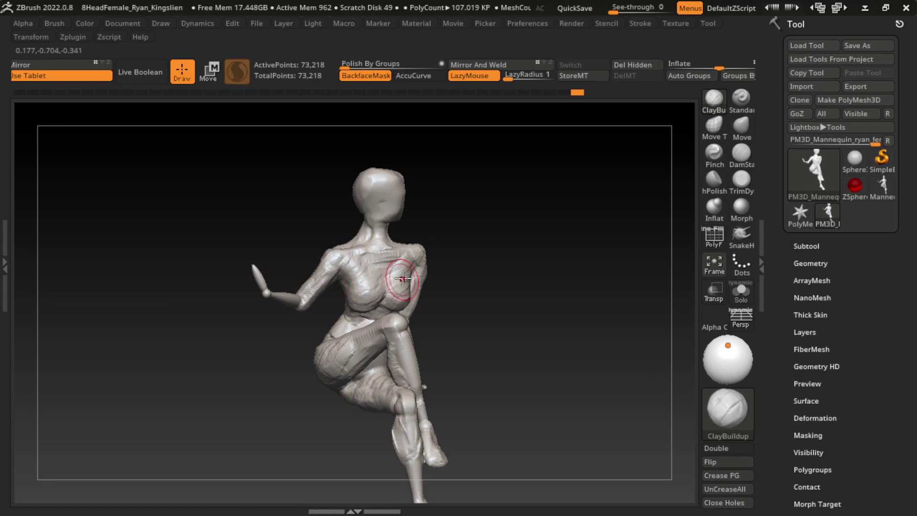
pyautogui.moveTo(475, 294)
pyautogui.mouseDown()
pyautogui.moveTo(466, 307)
pyautogui.moveTo(382, 311)
pyautogui.mouseUp()
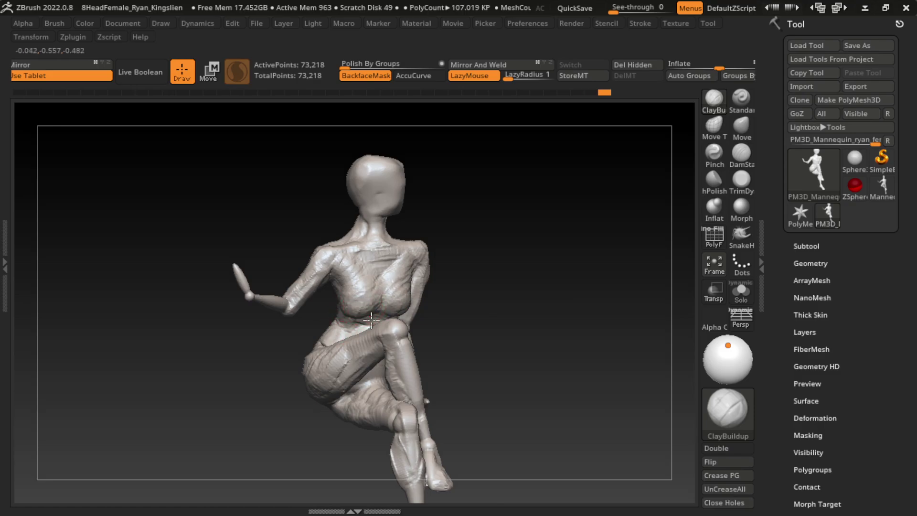
pyautogui.click(741, 152)
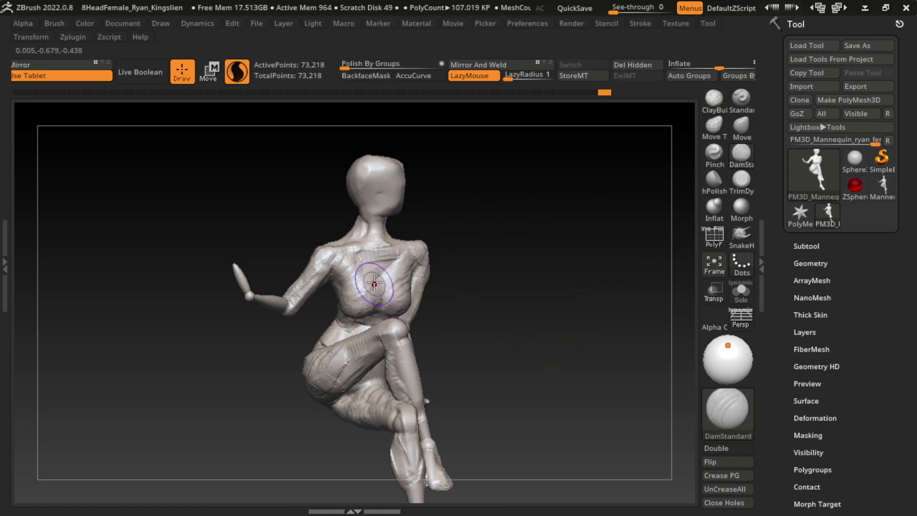
# Carve a crease into the chest with DamStandard and shrink the brush
pyautogui.moveTo(382, 294); pyautogui.dragTo(327, 342)
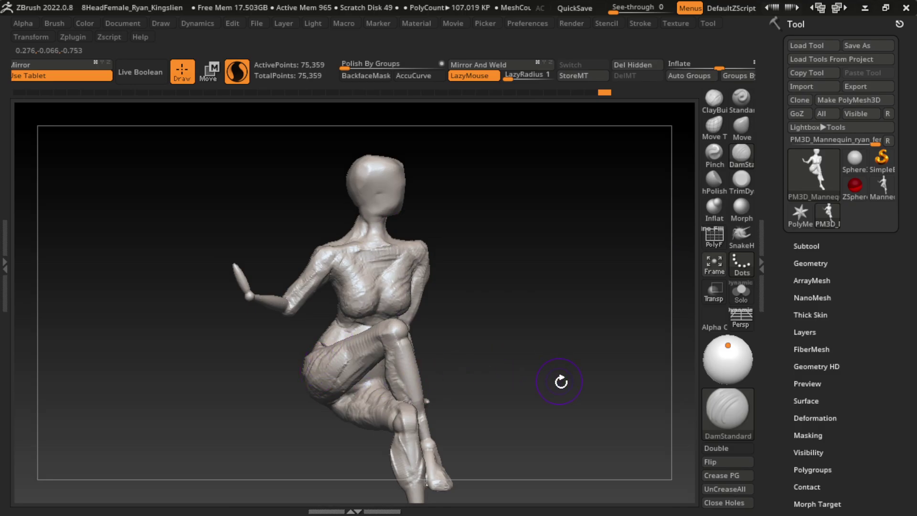
pyautogui.moveTo(563, 378); pyautogui.dragTo(508, 358)
pyautogui.press('s')
pyautogui.moveTo(501, 317)
pyautogui.mouseDown()
pyautogui.moveTo(518, 318)
pyautogui.moveTo(513, 346)
pyautogui.moveTo(522, 296)
pyautogui.moveTo(522, 326)
pyautogui.mouseUp()
pyautogui.press('s')
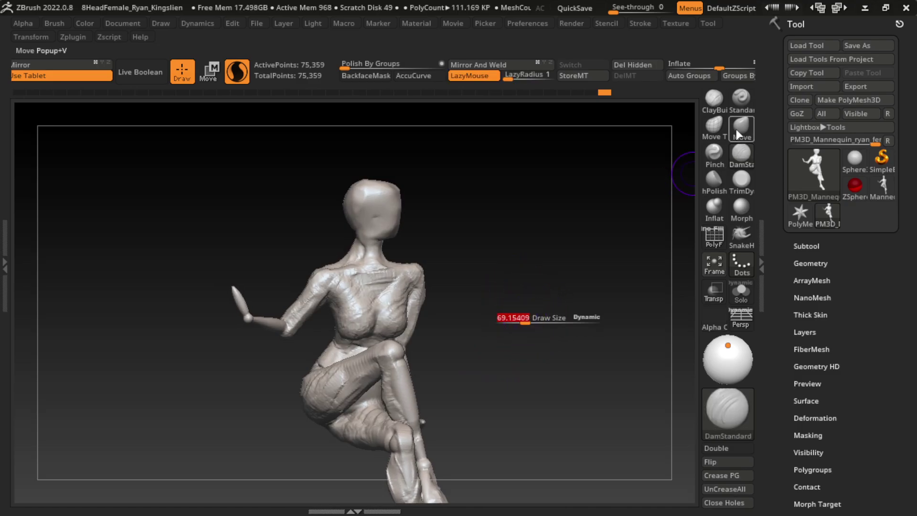
# Build up clay along the neck and collarbone with ClayBuildup
pyautogui.click(714, 100)
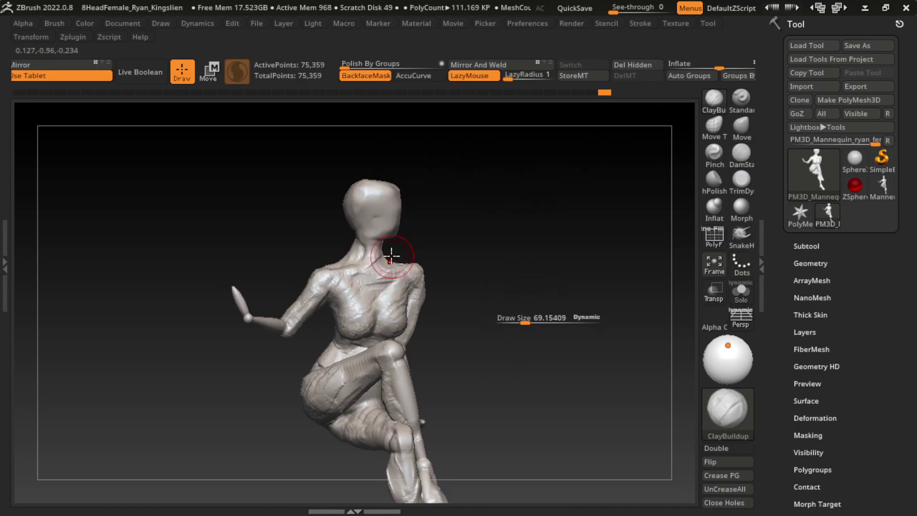
pyautogui.moveTo(391, 255); pyautogui.dragTo(389, 237)
pyautogui.moveTo(449, 244); pyautogui.dragTo(565, 355)
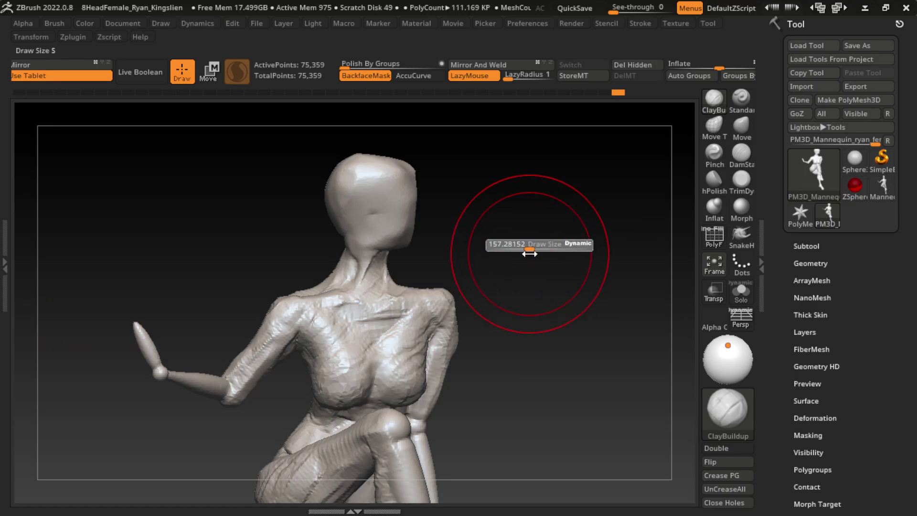
# Reshape the side of the head with the TrimDynamic brush
pyautogui.click(741, 179)
pyautogui.moveTo(549, 181); pyautogui.dragTo(490, 188)
pyautogui.moveTo(412, 172); pyautogui.dragTo(419, 172)
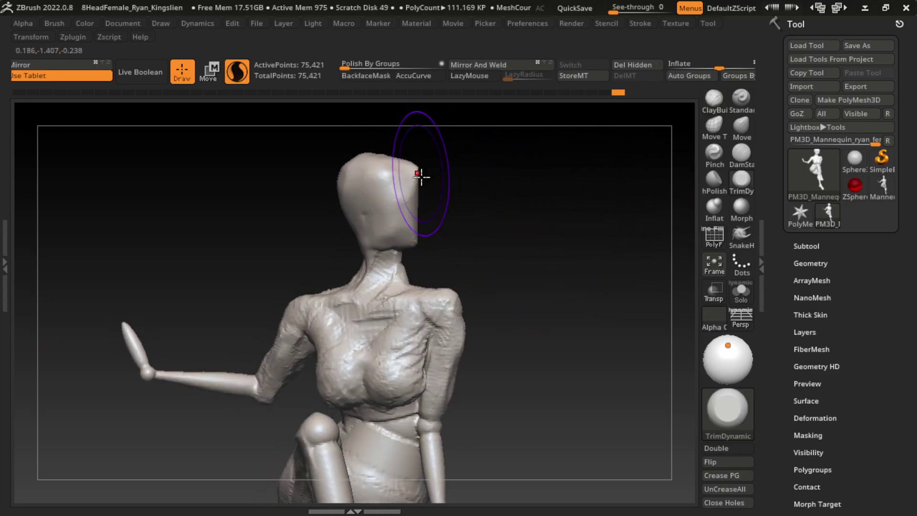
pyautogui.moveTo(478, 143); pyautogui.dragTo(563, 217)
pyautogui.press('s')
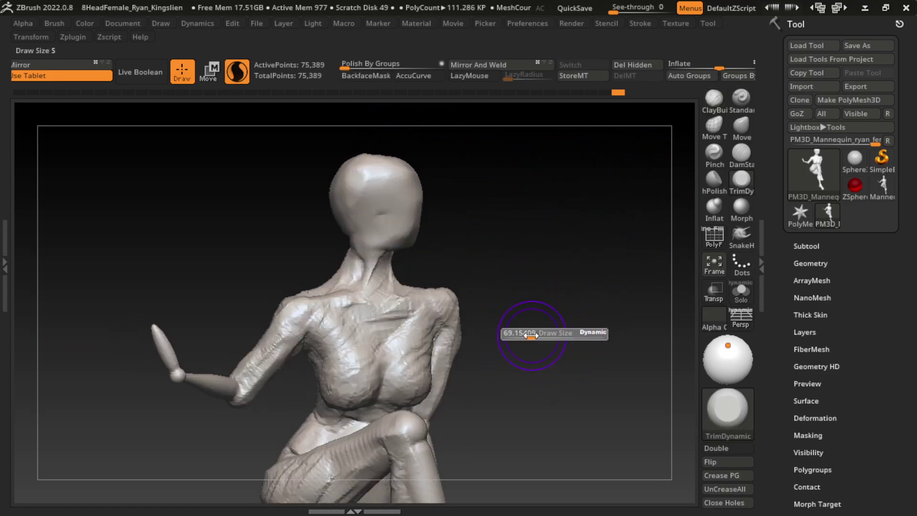
# Build up clay along the neck and from the collarbone to the shoulder
pyautogui.click(713, 98)
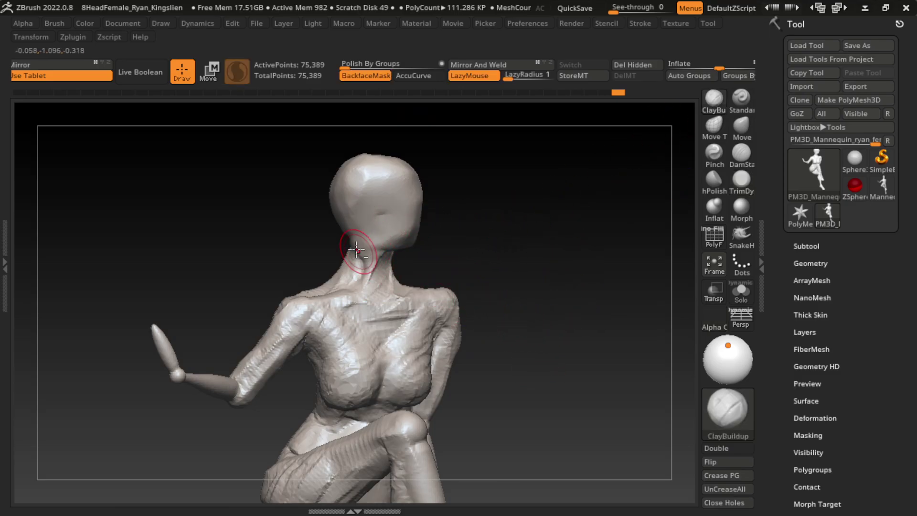
pyautogui.moveTo(388, 425); pyautogui.dragTo(388, 412)
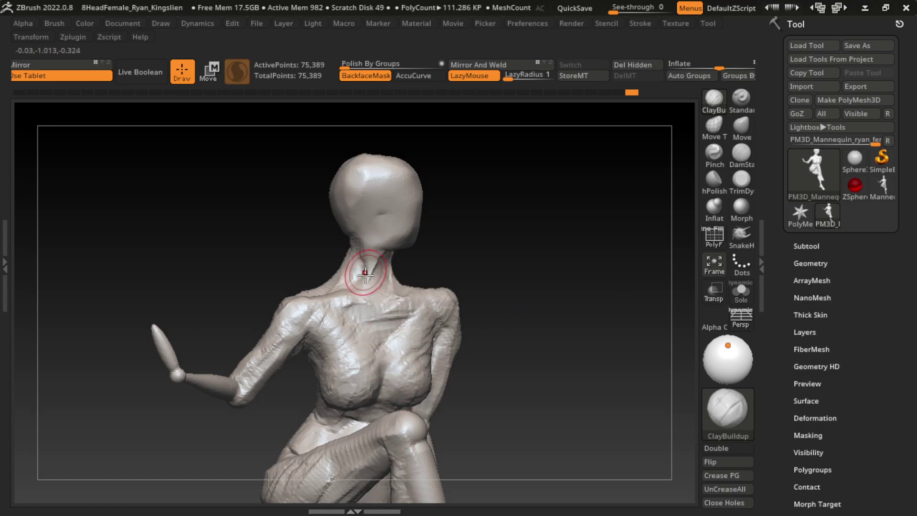
pyautogui.moveTo(367, 262); pyautogui.dragTo(374, 303)
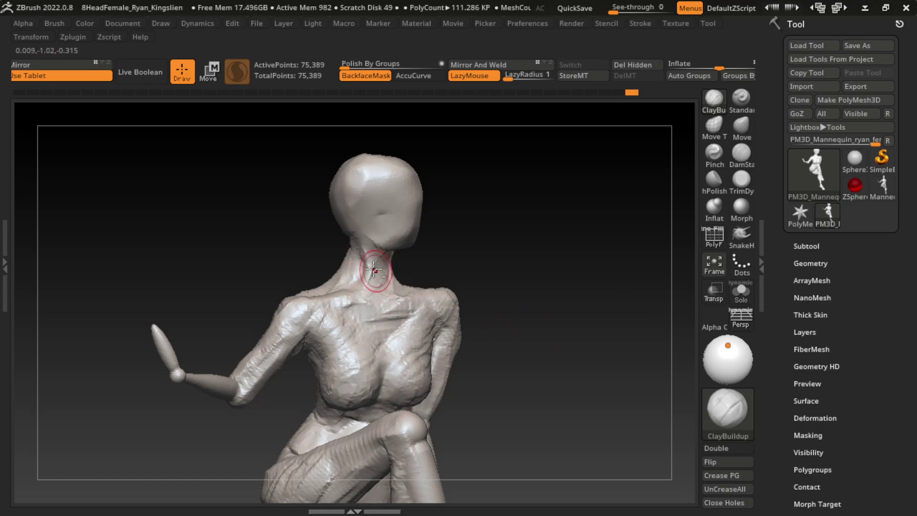
pyautogui.moveTo(374, 270); pyautogui.dragTo(365, 247)
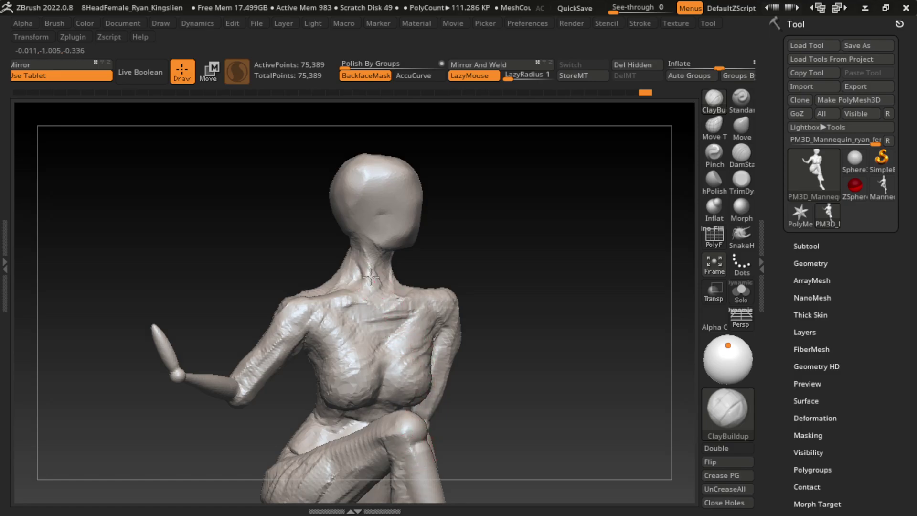
pyautogui.moveTo(345, 235); pyautogui.dragTo(362, 256)
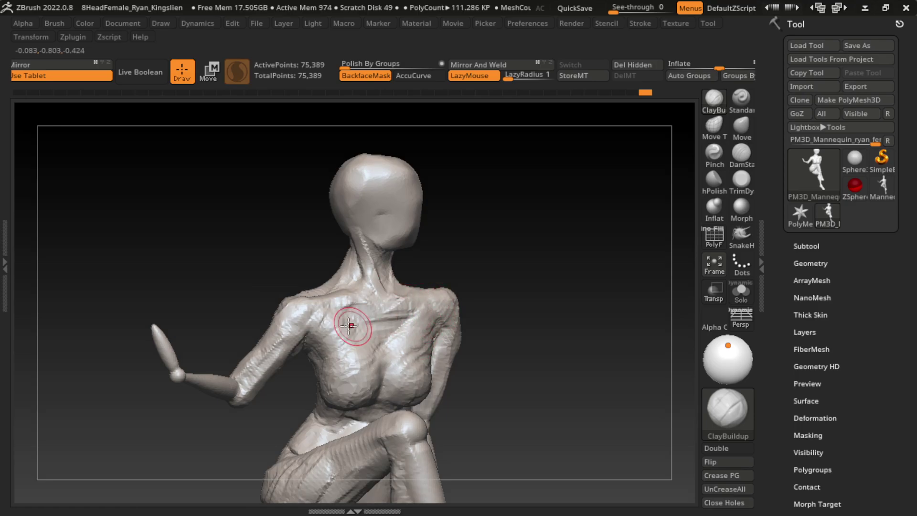
pyautogui.moveTo(414, 293); pyautogui.dragTo(331, 300)
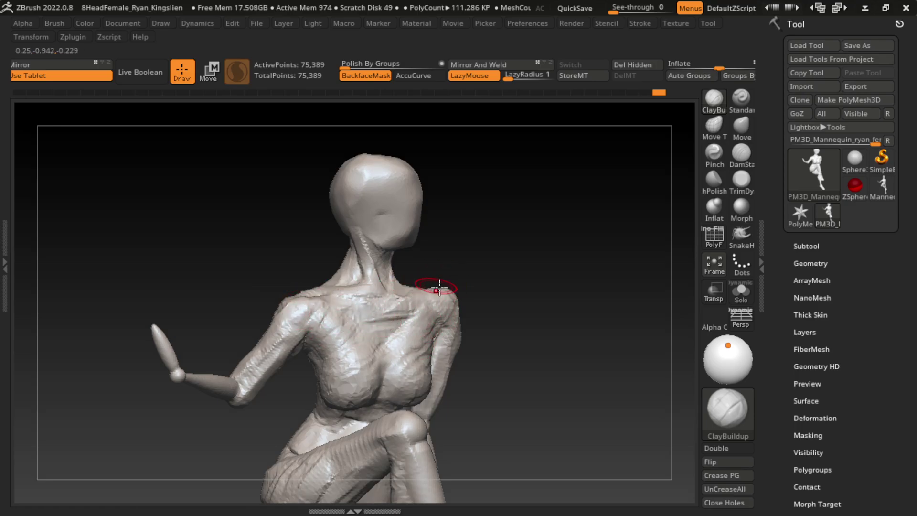
# Turn off BackfaceMask and build clay across the upper chest and right shoulder
pyautogui.moveTo(416, 285); pyautogui.dragTo(481, 300, button='right')
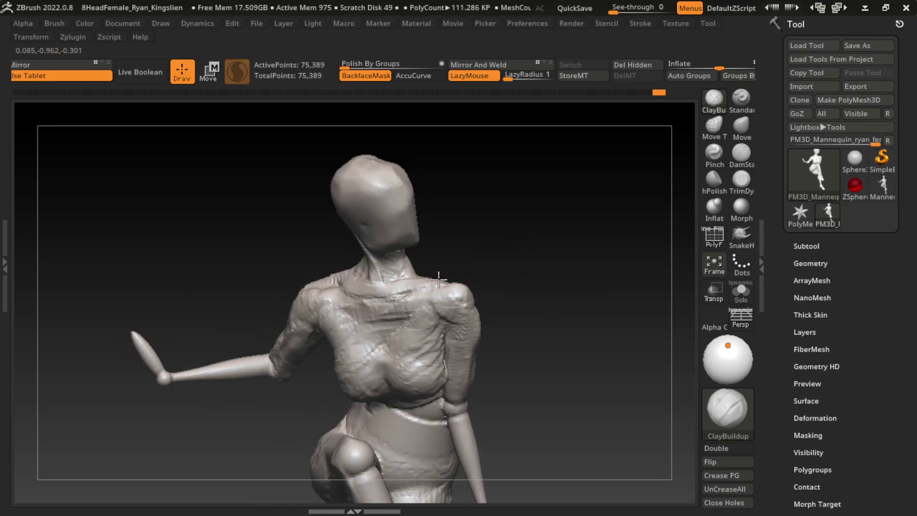
pyautogui.moveTo(439, 278)
pyautogui.mouseDown(button='right')
pyautogui.moveTo(497, 280)
pyautogui.moveTo(420, 287)
pyautogui.mouseUp(button='right')
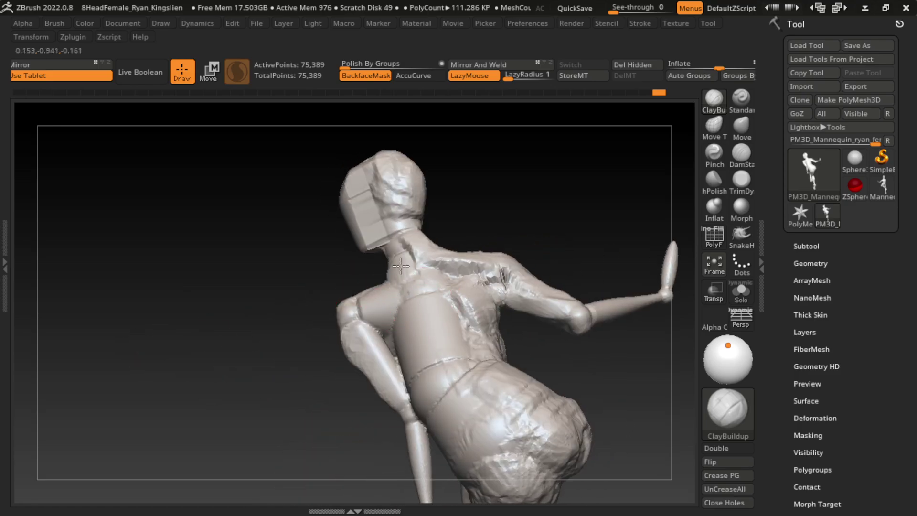
pyautogui.moveTo(392, 260)
pyautogui.mouseDown(button='right')
pyautogui.moveTo(480, 334)
pyautogui.moveTo(530, 316)
pyautogui.moveTo(471, 313)
pyautogui.mouseUp(button='right')
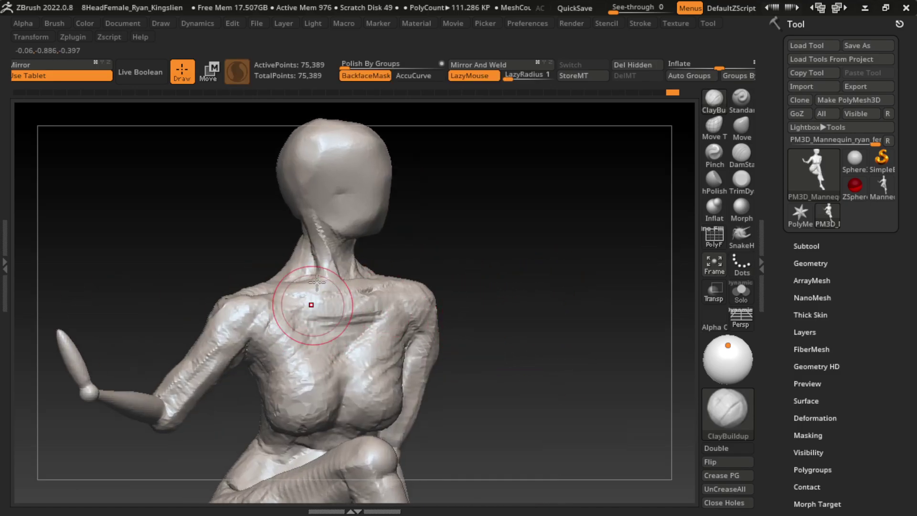
pyautogui.click(366, 76)
pyautogui.moveTo(309, 314)
pyautogui.mouseDown()
pyautogui.moveTo(351, 322)
pyautogui.moveTo(372, 315)
pyautogui.mouseUp()
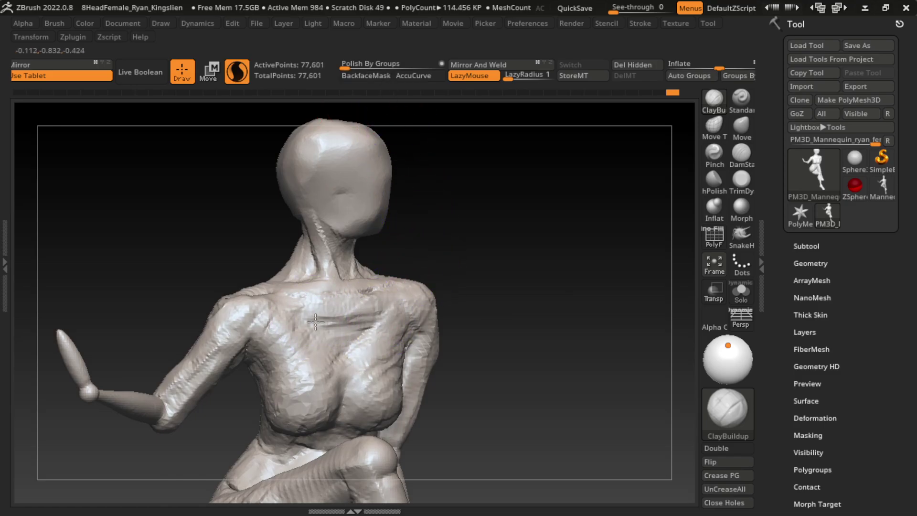
pyautogui.moveTo(297, 327); pyautogui.dragTo(366, 313)
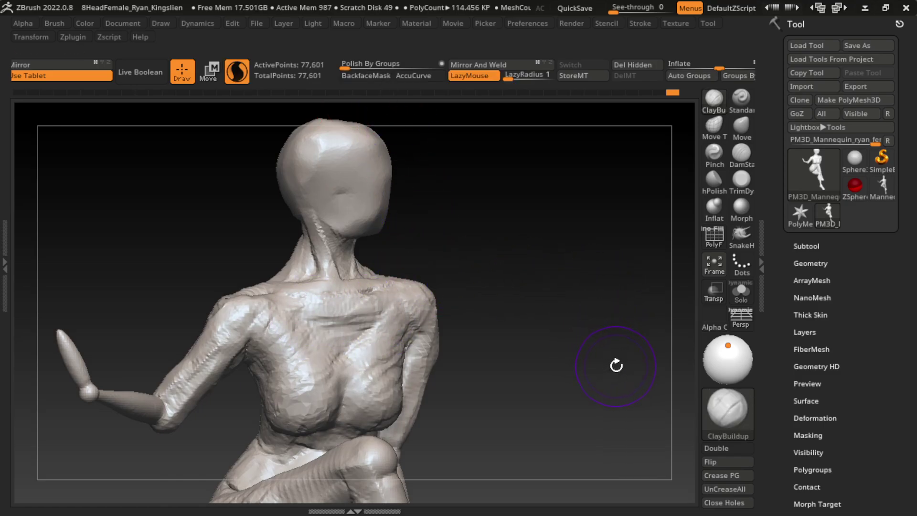
pyautogui.press('space')
pyautogui.moveTo(348, 334)
pyautogui.mouseDown()
pyautogui.moveTo(291, 318)
pyautogui.moveTo(408, 291)
pyautogui.mouseUp()
pyautogui.moveTo(292, 332)
pyautogui.mouseDown()
pyautogui.moveTo(340, 333)
pyautogui.moveTo(348, 307)
pyautogui.moveTo(327, 327)
pyautogui.mouseUp()
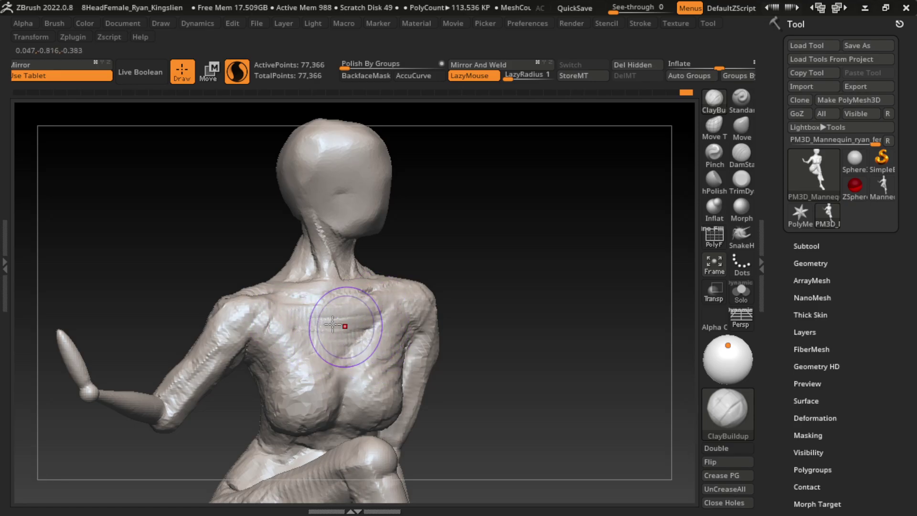
pyautogui.moveTo(353, 272)
pyautogui.mouseDown()
pyautogui.moveTo(379, 255)
pyautogui.moveTo(375, 288)
pyautogui.mouseUp()
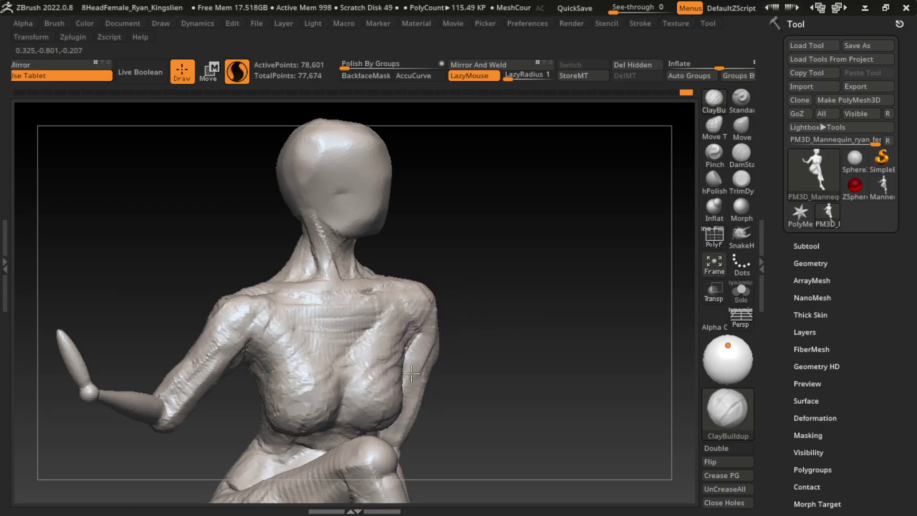
# Add clay detail along the upper arm, belly, waist and thigh
pyautogui.moveTo(411, 373); pyautogui.dragTo(428, 318)
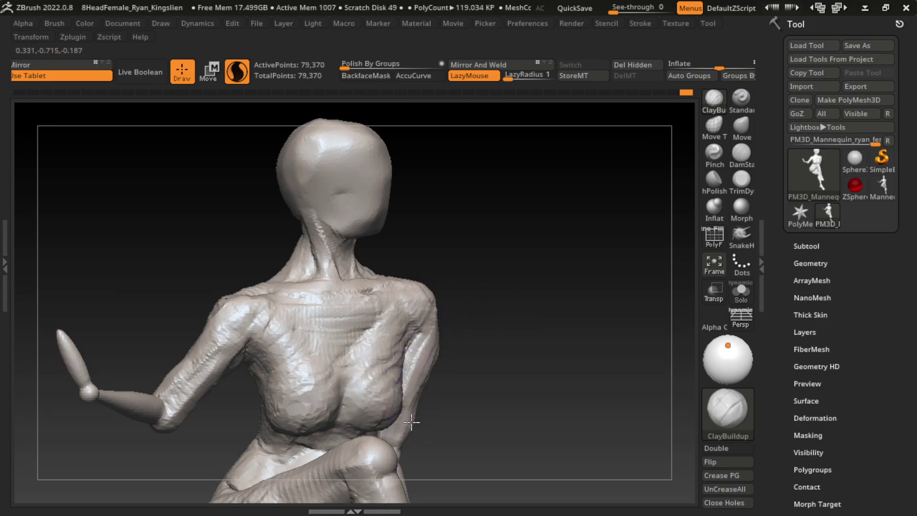
pyautogui.moveTo(411, 422)
pyautogui.mouseDown()
pyautogui.moveTo(409, 433)
pyautogui.moveTo(440, 377)
pyautogui.moveTo(385, 407)
pyautogui.mouseUp()
pyautogui.moveTo(407, 349)
pyautogui.mouseDown()
pyautogui.moveTo(405, 384)
pyautogui.moveTo(431, 362)
pyautogui.mouseUp()
pyautogui.moveTo(403, 429); pyautogui.dragTo(441, 391)
pyautogui.moveTo(441, 390)
pyautogui.mouseDown()
pyautogui.moveTo(485, 403)
pyautogui.moveTo(463, 368)
pyautogui.moveTo(422, 416)
pyautogui.moveTo(484, 366)
pyautogui.mouseUp()
pyautogui.moveTo(364, 401)
pyautogui.mouseDown()
pyautogui.moveTo(376, 359)
pyautogui.moveTo(391, 365)
pyautogui.mouseUp()
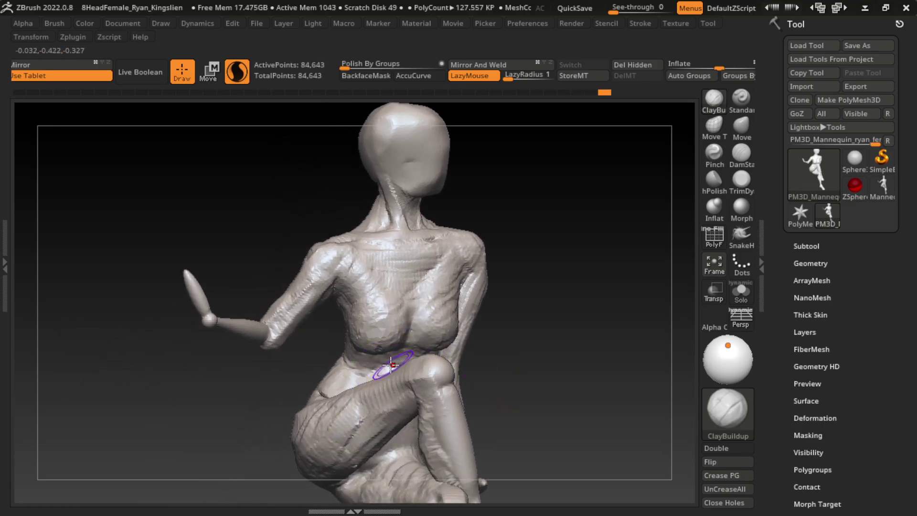
pyautogui.moveTo(343, 389)
pyautogui.mouseDown()
pyautogui.moveTo(328, 382)
pyautogui.moveTo(377, 375)
pyautogui.moveTo(370, 377)
pyautogui.mouseUp()
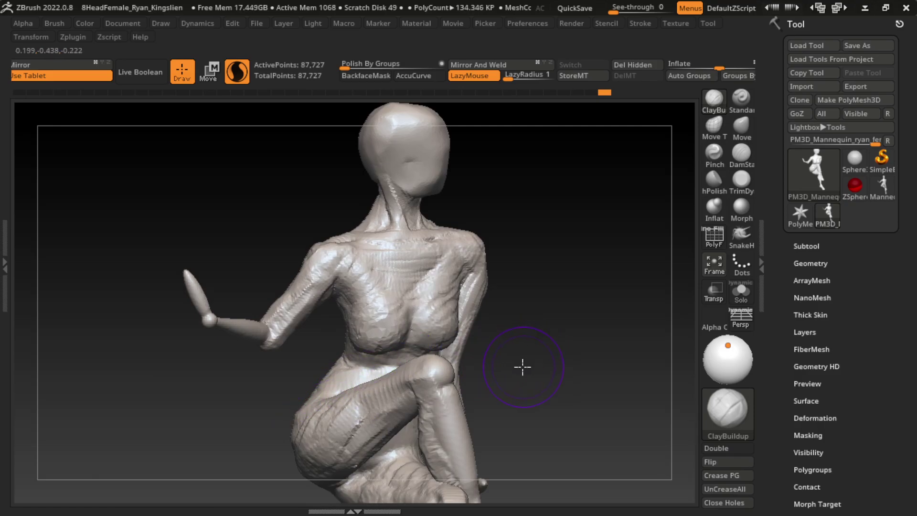
pyautogui.moveTo(522, 364)
pyautogui.mouseDown()
pyautogui.moveTo(511, 344)
pyautogui.moveTo(562, 350)
pyautogui.moveTo(302, 397)
pyautogui.mouseUp()
pyautogui.moveTo(522, 362)
pyautogui.mouseDown()
pyautogui.moveTo(578, 342)
pyautogui.moveTo(561, 328)
pyautogui.mouseUp()
# Build up clay on the raised thigh and lower thigh
pyautogui.press('s')
pyautogui.moveTo(530, 361)
pyautogui.keyDown('alt'); pyautogui.mouseDown()
pyautogui.moveTo(564, 348)
pyautogui.moveTo(583, 323)
pyautogui.mouseUp(); pyautogui.keyUp('alt')
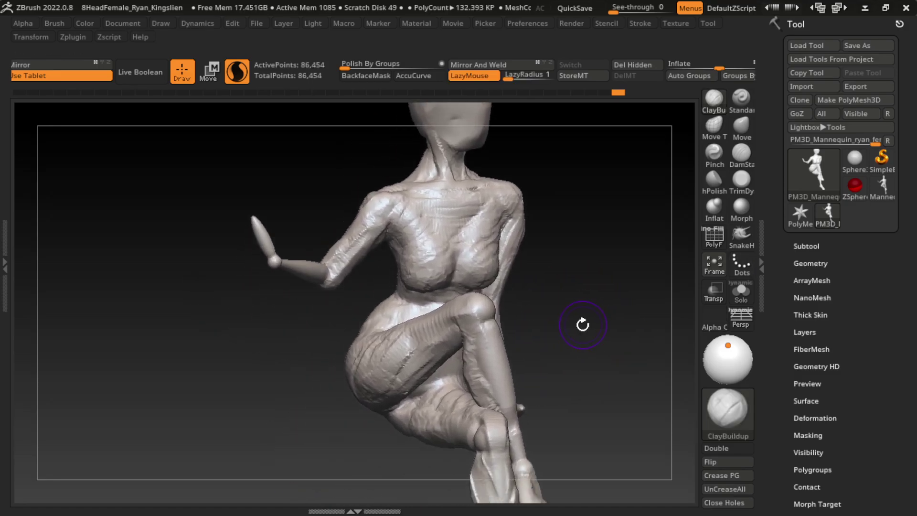
pyautogui.moveTo(415, 407)
pyautogui.mouseDown()
pyautogui.moveTo(444, 387)
pyautogui.moveTo(454, 420)
pyautogui.moveTo(433, 390)
pyautogui.moveTo(513, 392)
pyautogui.mouseUp()
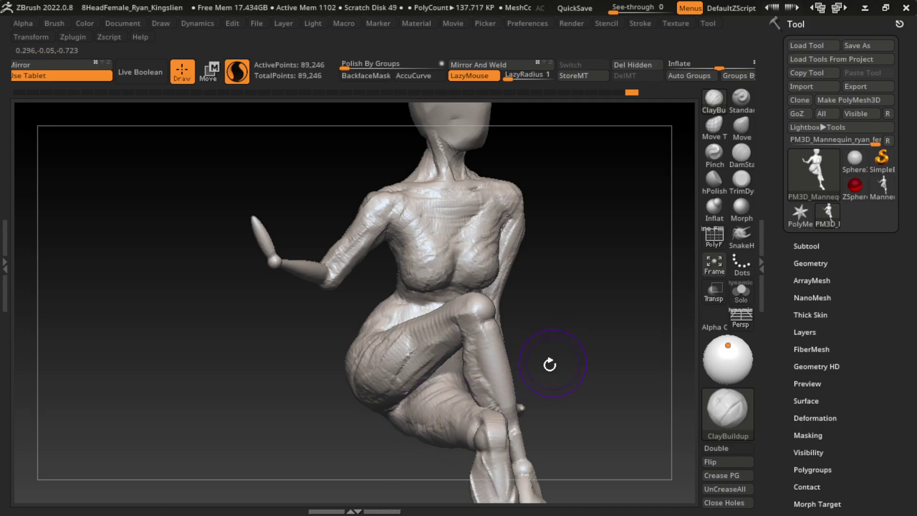
pyautogui.moveTo(565, 362)
pyautogui.mouseDown()
pyautogui.moveTo(521, 401)
pyautogui.moveTo(431, 410)
pyautogui.moveTo(420, 396)
pyautogui.moveTo(458, 382)
pyautogui.mouseUp()
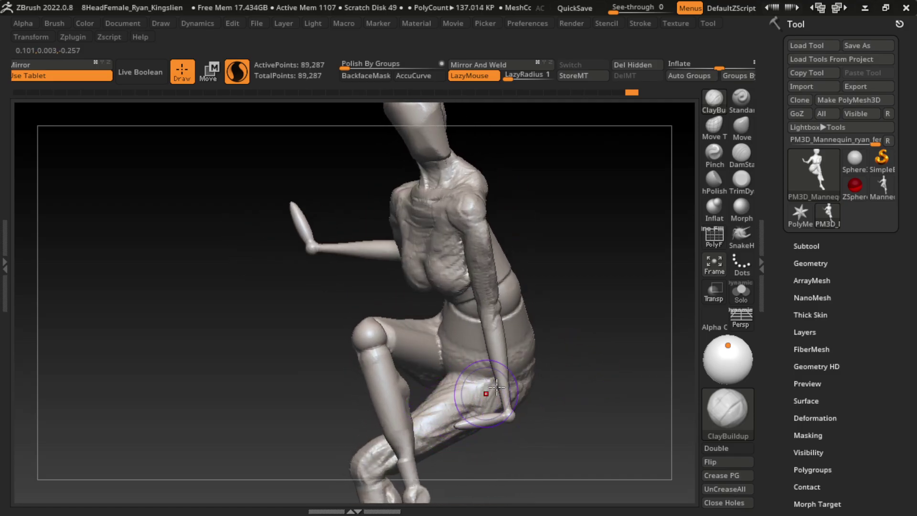
# Carve thin crease lines into the thigh with DamStandard
pyautogui.click(741, 154)
pyautogui.moveTo(635, 248)
pyautogui.mouseDown()
pyautogui.moveTo(477, 386)
pyautogui.moveTo(430, 376)
pyautogui.mouseUp()
pyautogui.moveTo(620, 370)
pyautogui.mouseDown()
pyautogui.moveTo(661, 370)
pyautogui.moveTo(635, 352)
pyautogui.mouseUp()
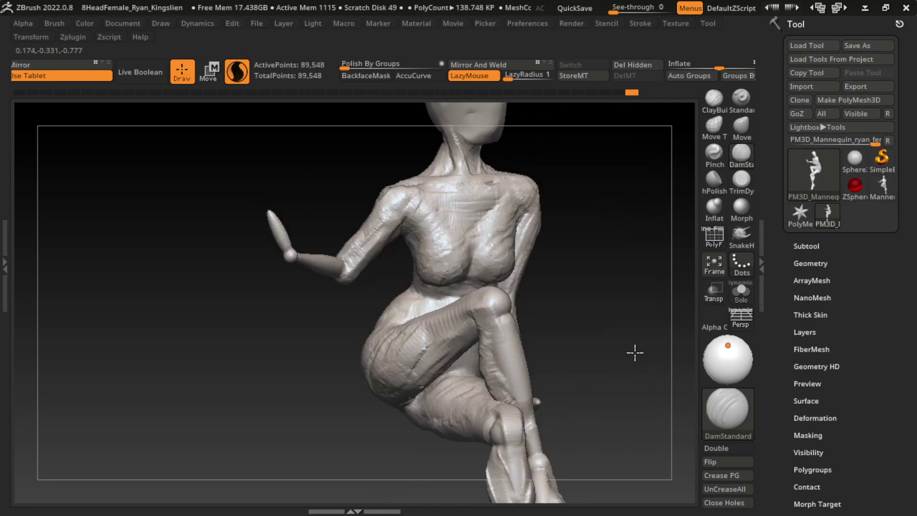
pyautogui.moveTo(438, 382); pyautogui.dragTo(506, 382)
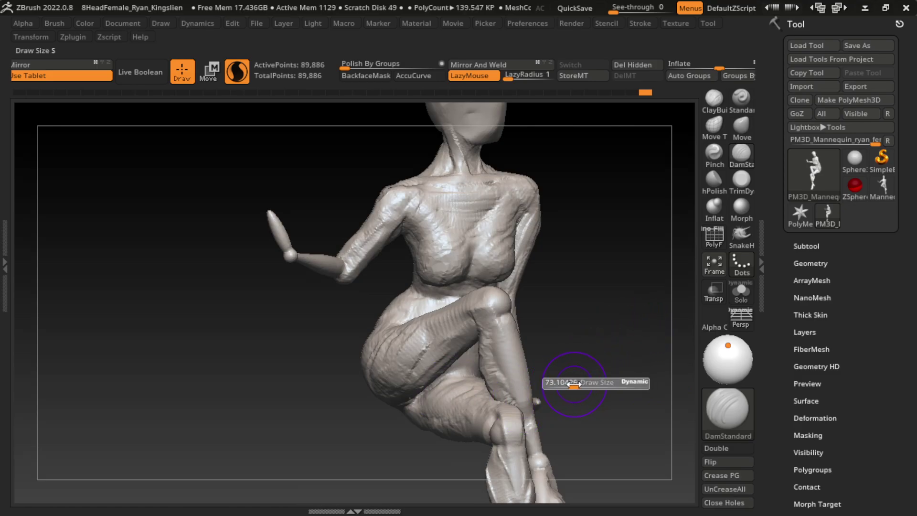
# Resize the ClayBuildup brush, then flatten a spot on the right shoulder with TrimDynamic
pyautogui.click(719, 100)
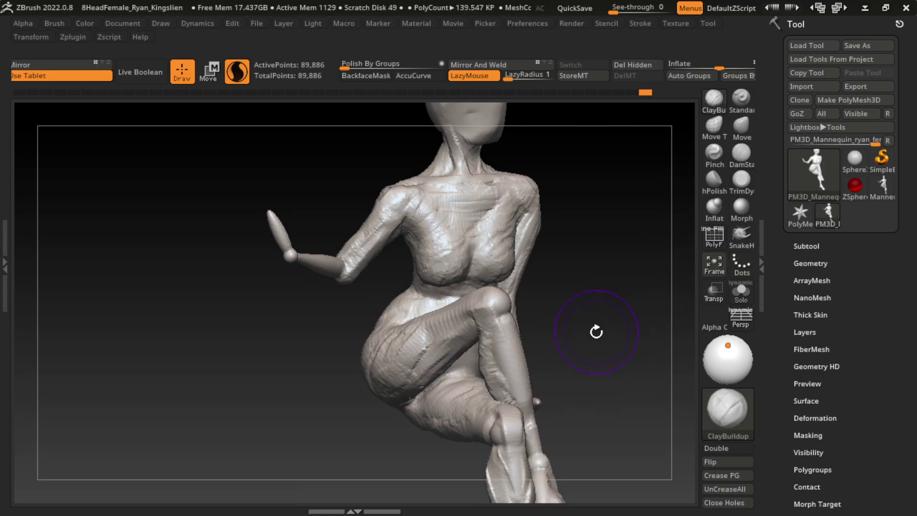
pyautogui.press('s')
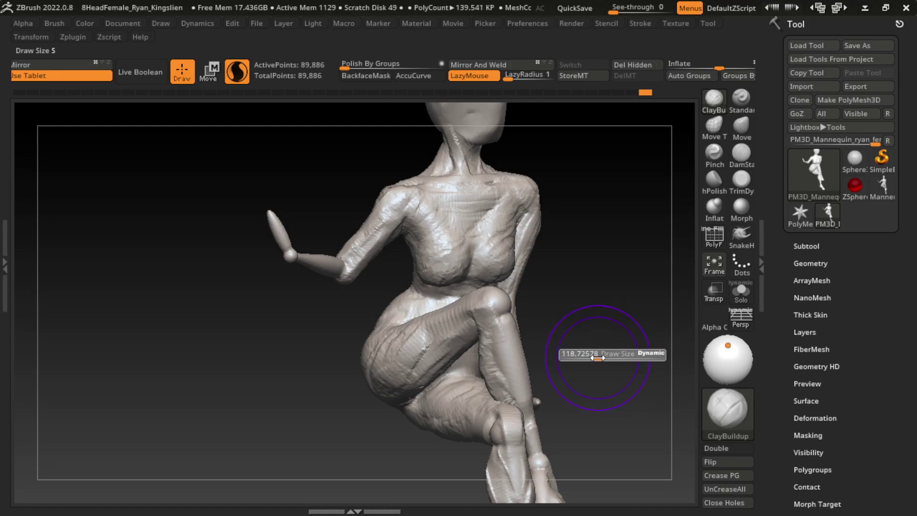
pyautogui.click(741, 179)
pyautogui.moveTo(477, 201); pyautogui.dragTo(492, 181)
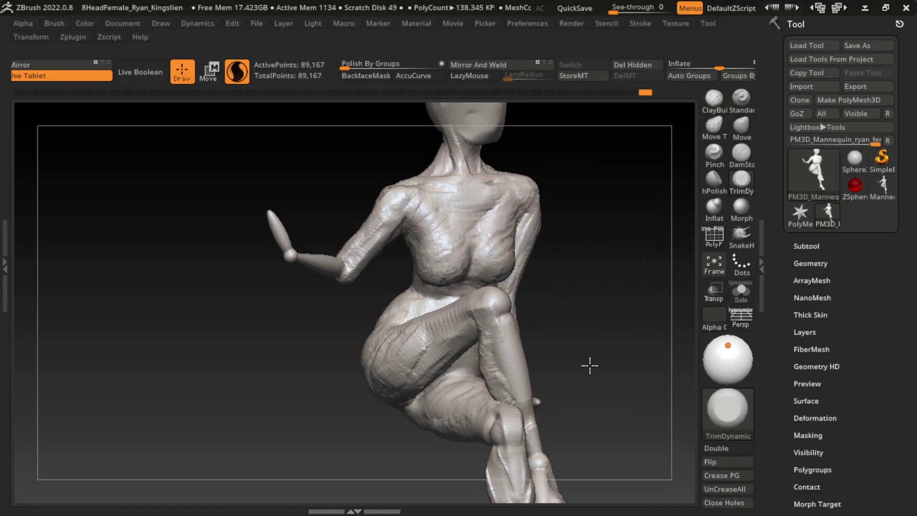
# Reframe the figure and reshape the thigh and knee with the Move brush
pyautogui.moveTo(590, 365)
pyautogui.keyDown('alt'); pyautogui.mouseDown()
pyautogui.moveTo(604, 378)
pyautogui.moveTo(538, 348)
pyautogui.mouseUp(); pyautogui.keyUp('alt')
pyautogui.press('s')
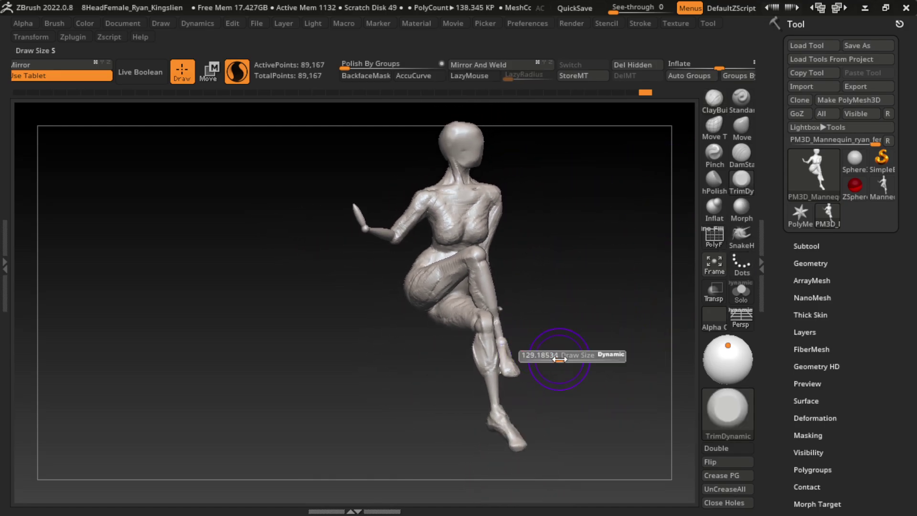
pyautogui.moveTo(593, 313); pyautogui.dragTo(635, 292)
pyautogui.click(741, 128)
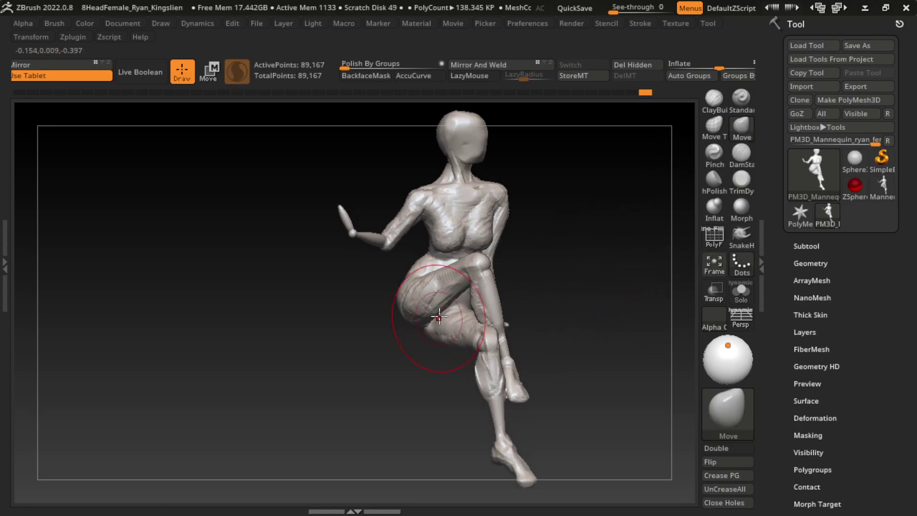
pyautogui.moveTo(439, 316); pyautogui.dragTo(445, 317)
pyautogui.press('s')
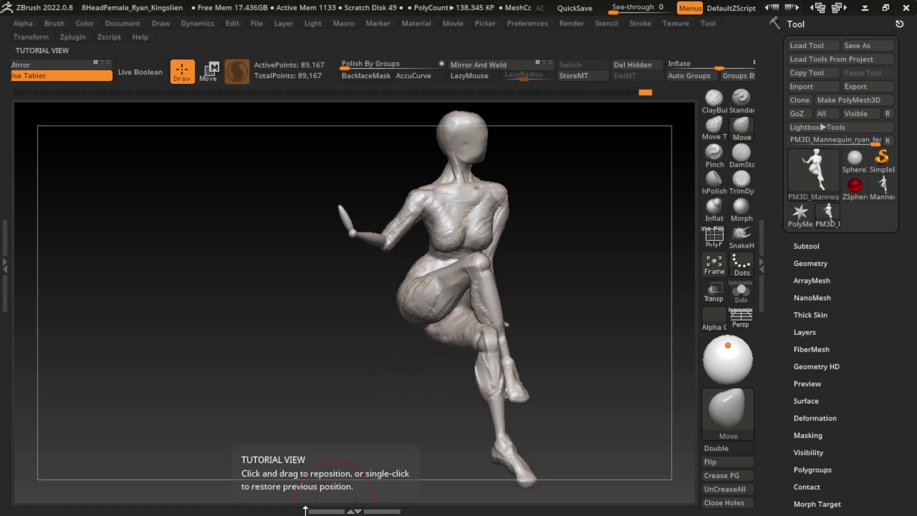
# Mask the lower legs, smooth the inner thigh, then clear the mask and zoom in
pyautogui.keyDown('alt'); pyautogui.moveTo(362, 388); pyautogui.dragTo(454, 369); pyautogui.keyUp('alt')
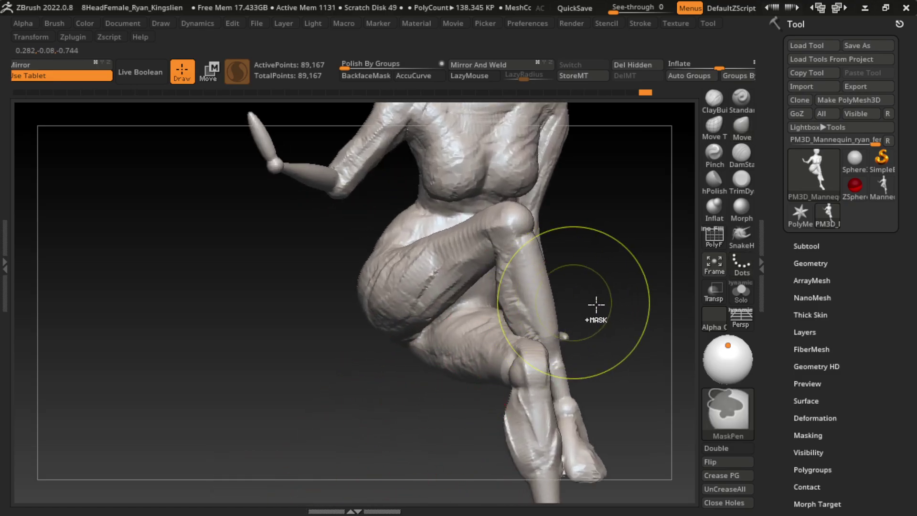
pyautogui.press('b')
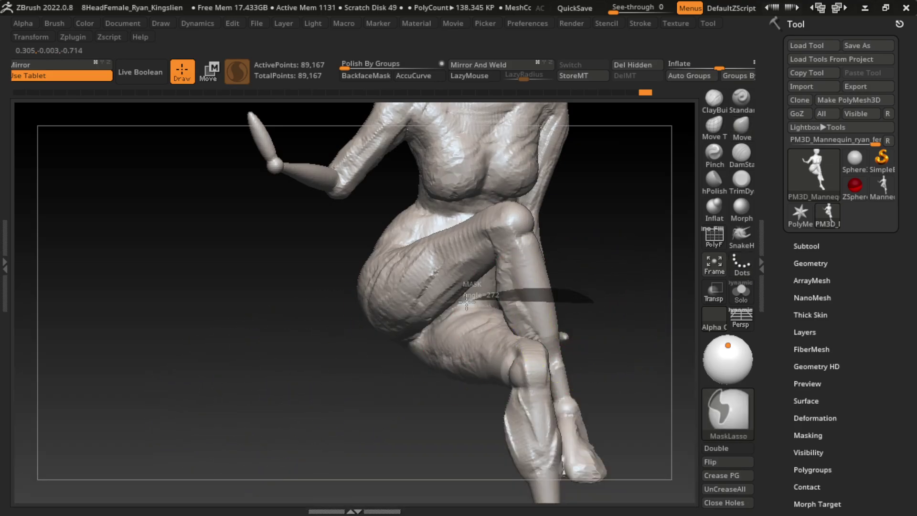
pyautogui.keyDown('ctrl'); pyautogui.moveTo(590, 317); pyautogui.dragTo(536, 369); pyautogui.keyUp('ctrl')
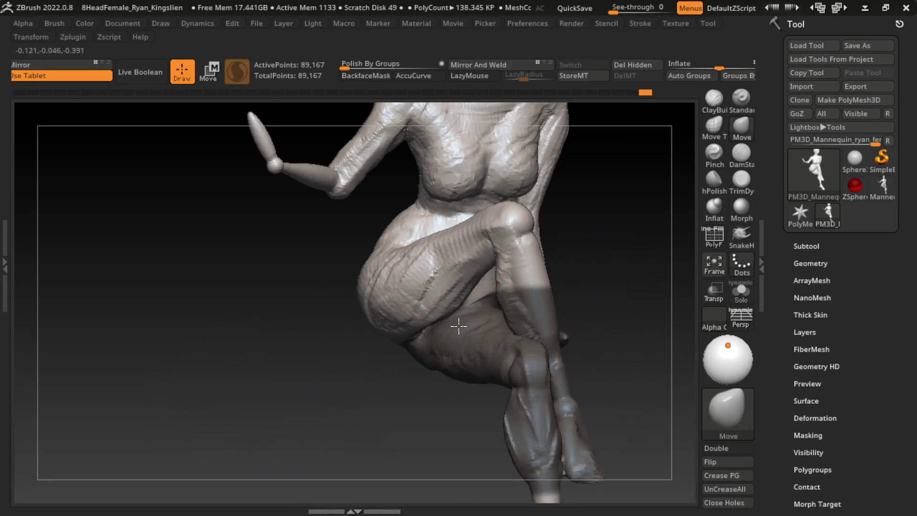
pyautogui.moveTo(450, 308)
pyautogui.keyDown('shift'); pyautogui.mouseDown()
pyautogui.moveTo(457, 324)
pyautogui.moveTo(438, 330)
pyautogui.mouseUp(); pyautogui.keyUp('shift')
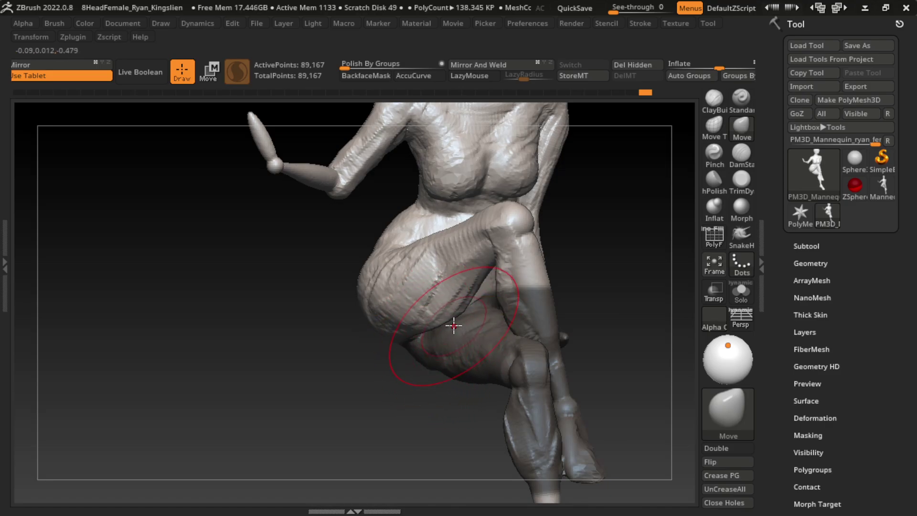
pyautogui.press('s')
pyautogui.moveTo(644, 368)
pyautogui.keyDown('ctrl'); pyautogui.mouseDown()
pyautogui.moveTo(642, 377)
pyautogui.moveTo(581, 382)
pyautogui.moveTo(591, 300)
pyautogui.mouseUp(); pyautogui.keyUp('ctrl')
pyautogui.keyDown('alt'); pyautogui.moveTo(544, 346); pyautogui.dragTo(572, 367); pyautogui.keyUp('alt')
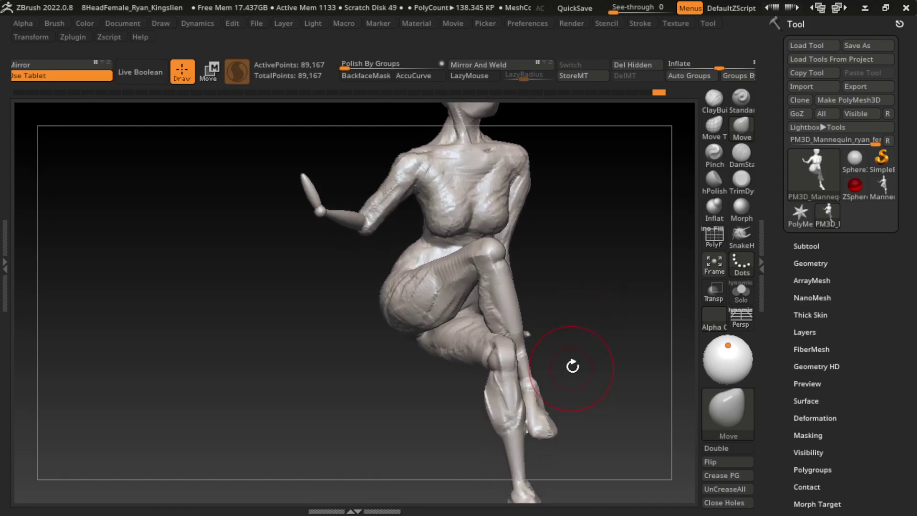
# With ClayBuildup and LazyMouse on, build clay onto the raised leg's hip and thigh
pyautogui.press('s')
pyautogui.press('b')
pyautogui.press('c')
pyautogui.press('b')
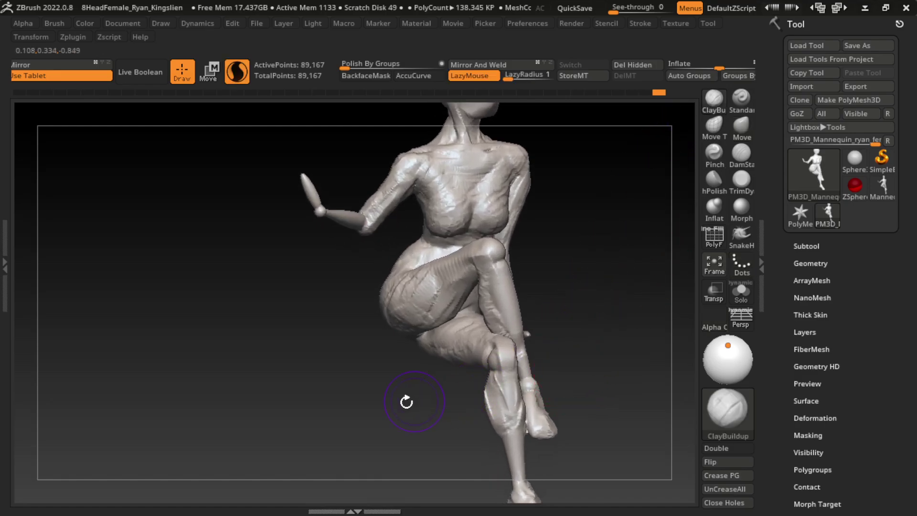
pyautogui.moveTo(406, 342)
pyautogui.mouseDown()
pyautogui.moveTo(401, 288)
pyautogui.moveTo(396, 334)
pyautogui.moveTo(377, 315)
pyautogui.mouseUp()
pyautogui.moveTo(611, 260); pyautogui.dragTo(646, 260)
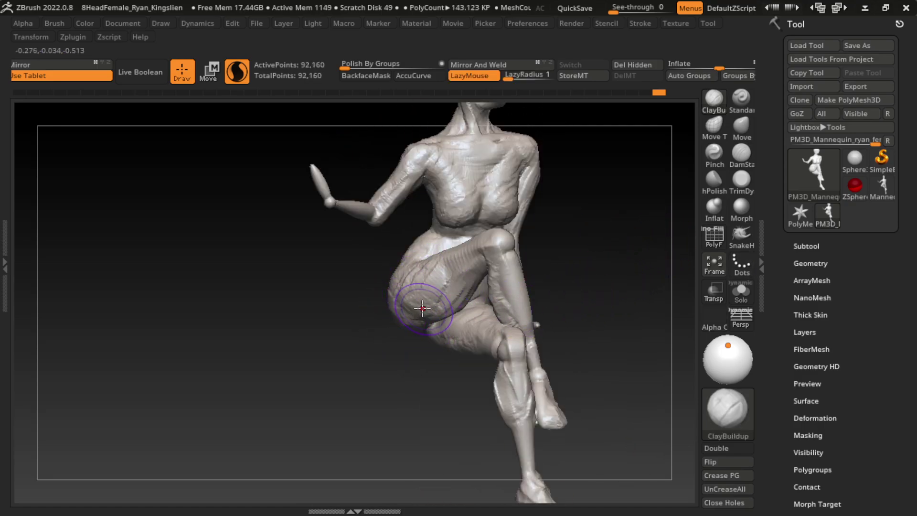
pyautogui.moveTo(422, 308)
pyautogui.mouseDown()
pyautogui.moveTo(432, 301)
pyautogui.moveTo(409, 265)
pyautogui.moveTo(448, 253)
pyautogui.moveTo(401, 296)
pyautogui.moveTo(395, 288)
pyautogui.moveTo(458, 249)
pyautogui.mouseUp()
pyautogui.moveTo(429, 286)
pyautogui.mouseDown()
pyautogui.moveTo(439, 272)
pyautogui.moveTo(448, 277)
pyautogui.moveTo(437, 282)
pyautogui.moveTo(435, 306)
pyautogui.moveTo(458, 301)
pyautogui.mouseUp()
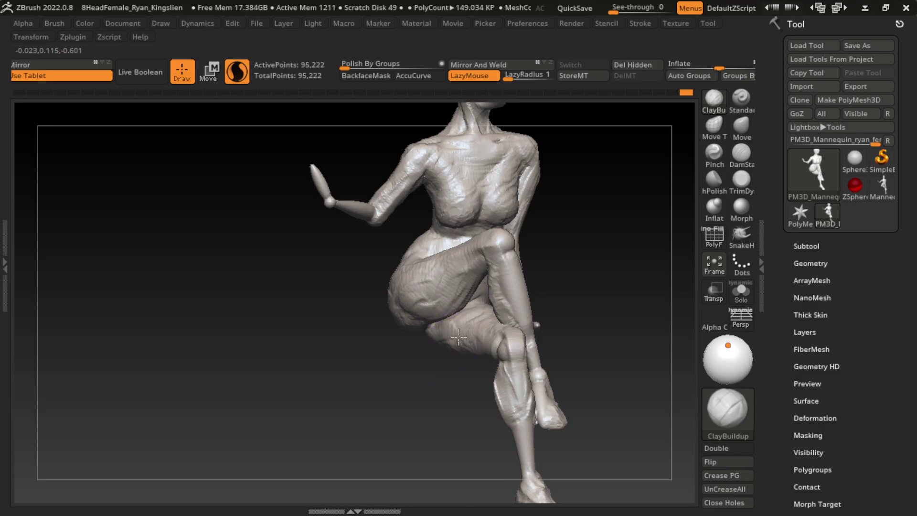
# Build up clay around the knee and calf, turning the view between strokes
pyautogui.moveTo(449, 347)
pyautogui.mouseDown()
pyautogui.moveTo(495, 353)
pyautogui.moveTo(511, 367)
pyautogui.mouseUp()
pyautogui.moveTo(591, 358); pyautogui.dragTo(524, 366)
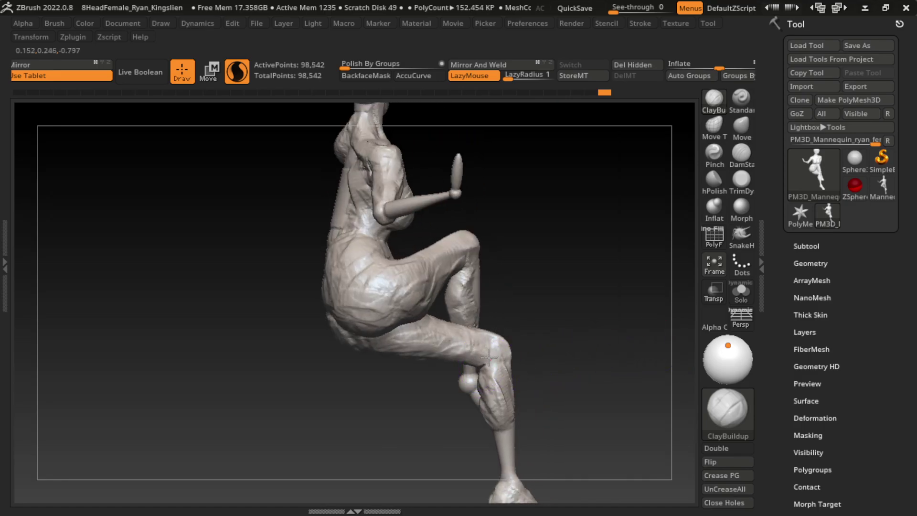
pyautogui.moveTo(471, 357); pyautogui.dragTo(472, 368)
pyautogui.moveTo(558, 363); pyautogui.dragTo(659, 356)
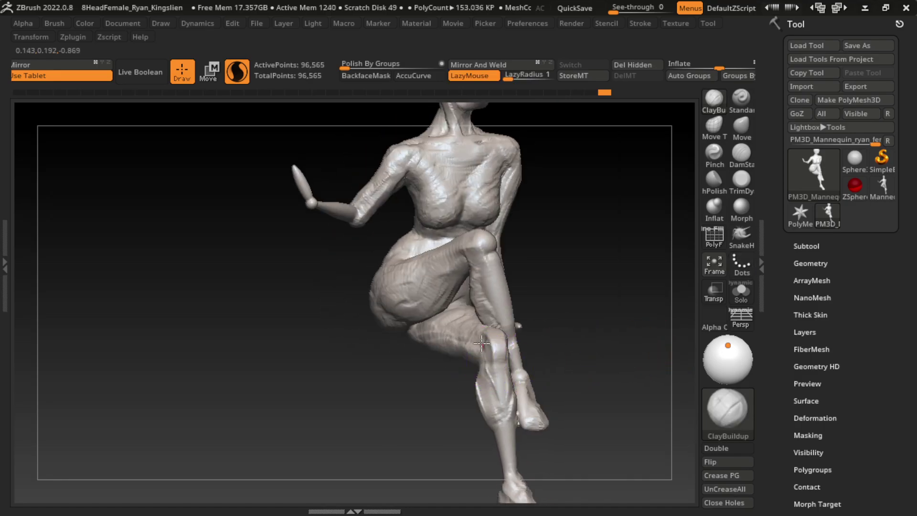
pyautogui.moveTo(483, 358); pyautogui.dragTo(490, 350)
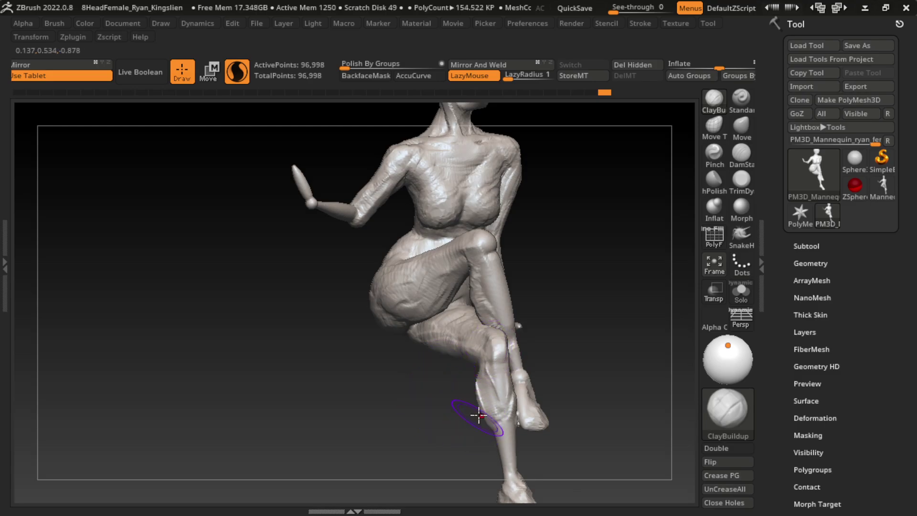
pyautogui.moveTo(476, 402); pyautogui.dragTo(496, 416)
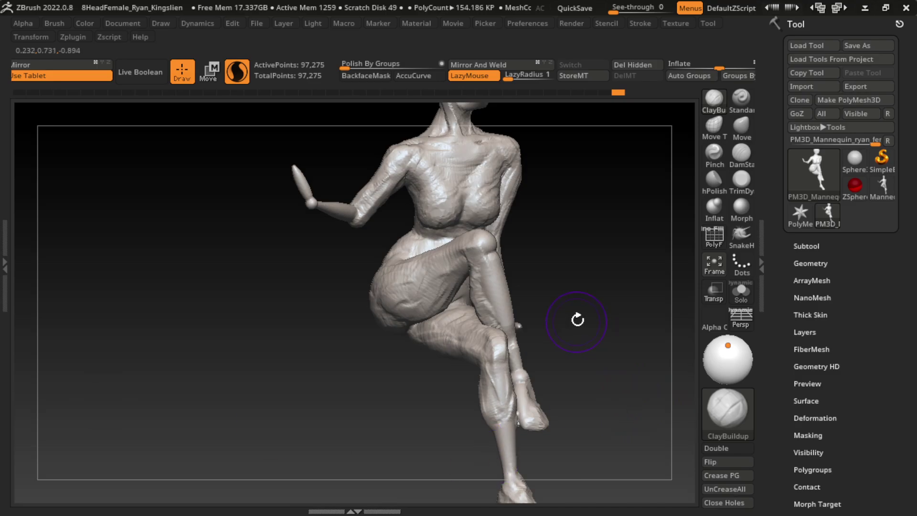
pyautogui.keyDown('alt'); pyautogui.moveTo(577, 320); pyautogui.dragTo(592, 286); pyautogui.keyUp('alt')
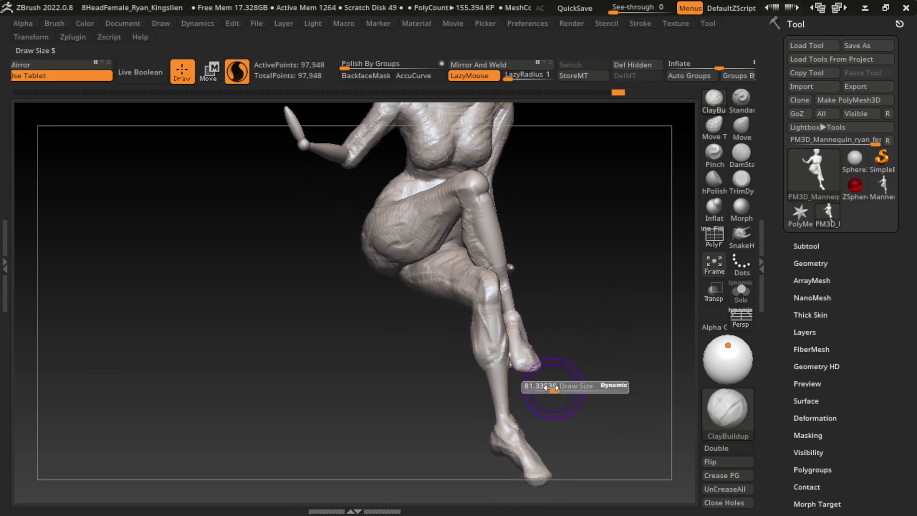
# Add ClayBuildup strokes to the calf, lower leg and foot from several angles
pyautogui.moveTo(496, 368)
pyautogui.mouseDown()
pyautogui.moveTo(484, 393)
pyautogui.moveTo(500, 356)
pyautogui.moveTo(486, 296)
pyautogui.mouseUp()
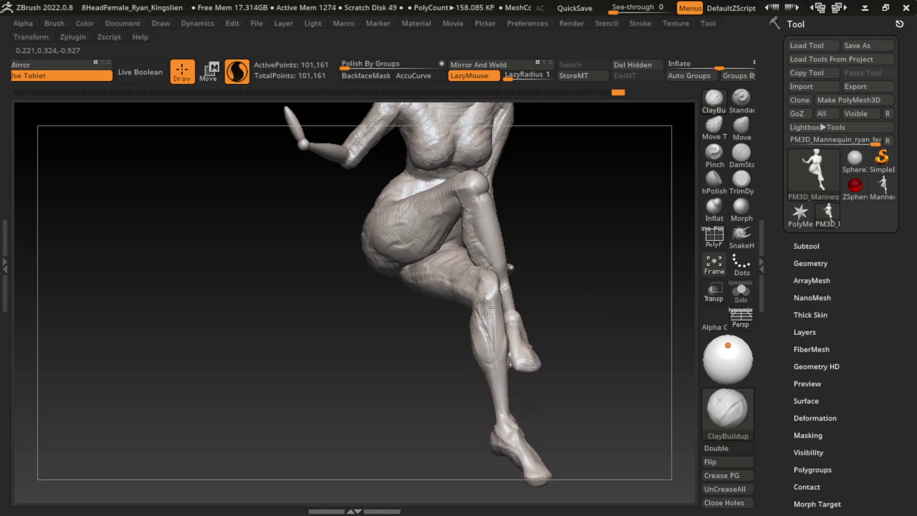
pyautogui.moveTo(583, 372)
pyautogui.mouseDown()
pyautogui.moveTo(507, 321)
pyautogui.moveTo(497, 391)
pyautogui.moveTo(553, 368)
pyautogui.moveTo(564, 381)
pyautogui.moveTo(519, 307)
pyautogui.mouseUp()
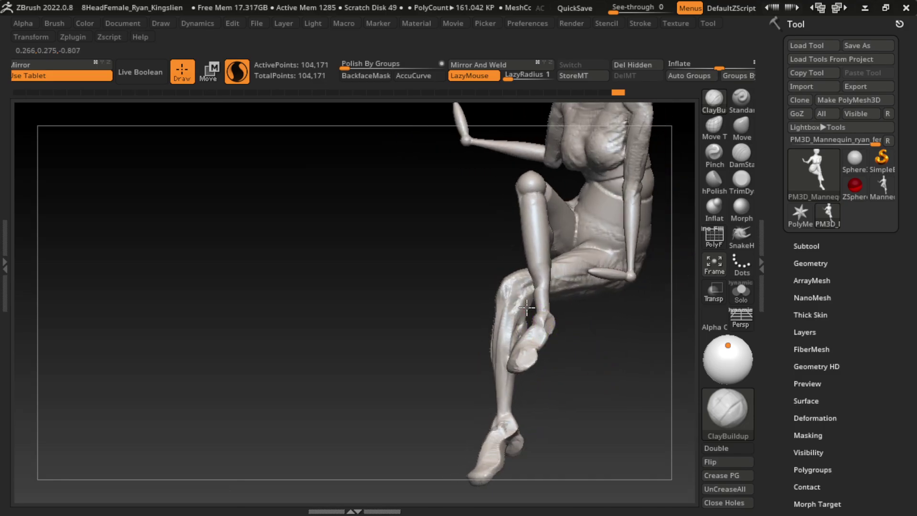
pyautogui.moveTo(593, 381)
pyautogui.mouseDown()
pyautogui.moveTo(628, 363)
pyautogui.moveTo(593, 364)
pyautogui.moveTo(544, 401)
pyautogui.mouseUp()
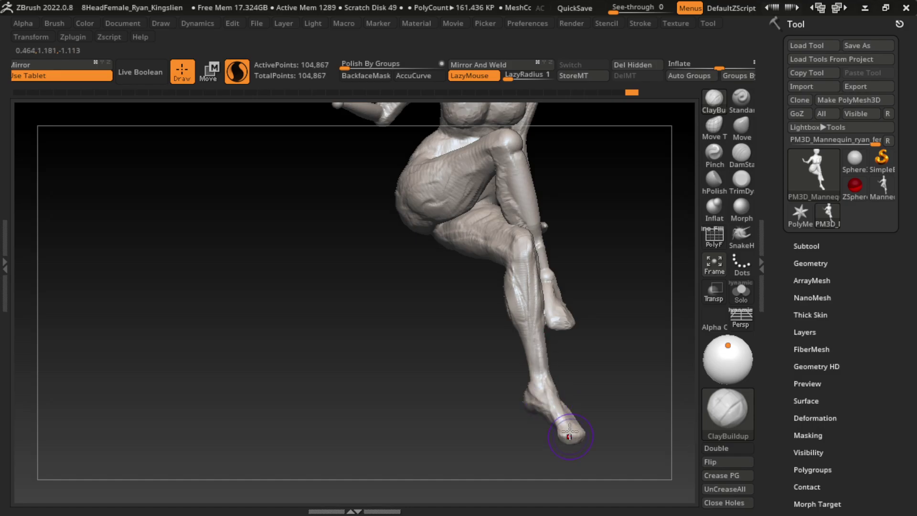
pyautogui.moveTo(511, 348); pyautogui.dragTo(591, 374)
pyautogui.moveTo(528, 403); pyautogui.dragTo(533, 330)
pyautogui.moveTo(530, 386); pyautogui.dragTo(537, 296)
pyautogui.moveTo(597, 363)
pyautogui.mouseDown()
pyautogui.moveTo(623, 367)
pyautogui.moveTo(505, 426)
pyautogui.mouseUp()
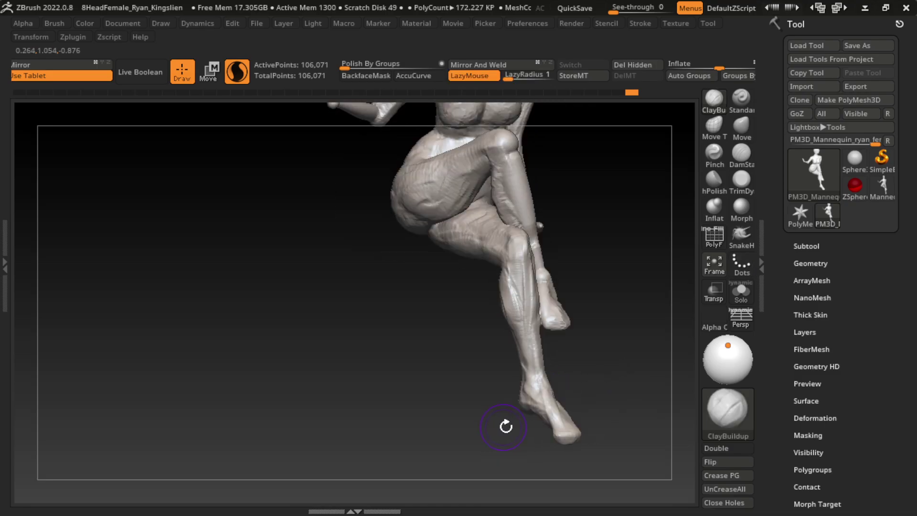
pyautogui.moveTo(568, 435)
pyautogui.mouseDown()
pyautogui.moveTo(539, 401)
pyautogui.moveTo(544, 408)
pyautogui.mouseUp()
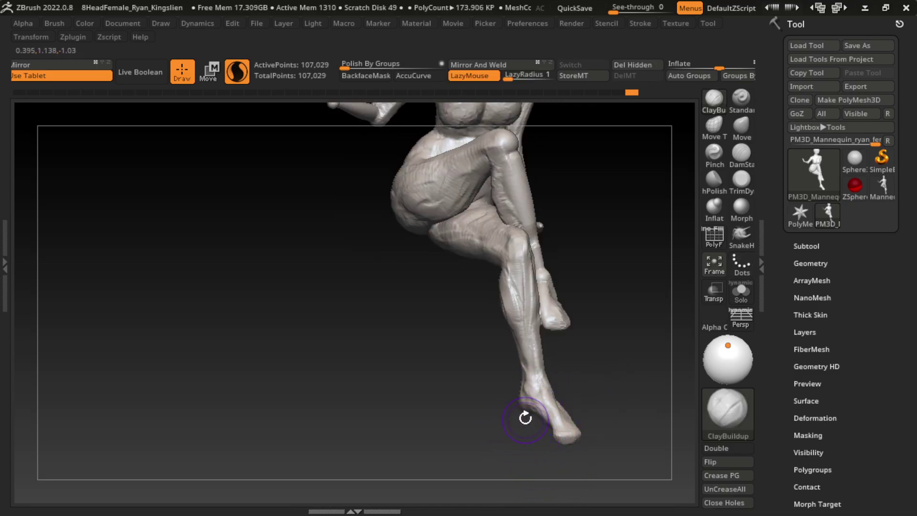
# Undo the last foot stroke and shrink the Draw Size for finer work
pyautogui.hotkey('ctrl', 'z')
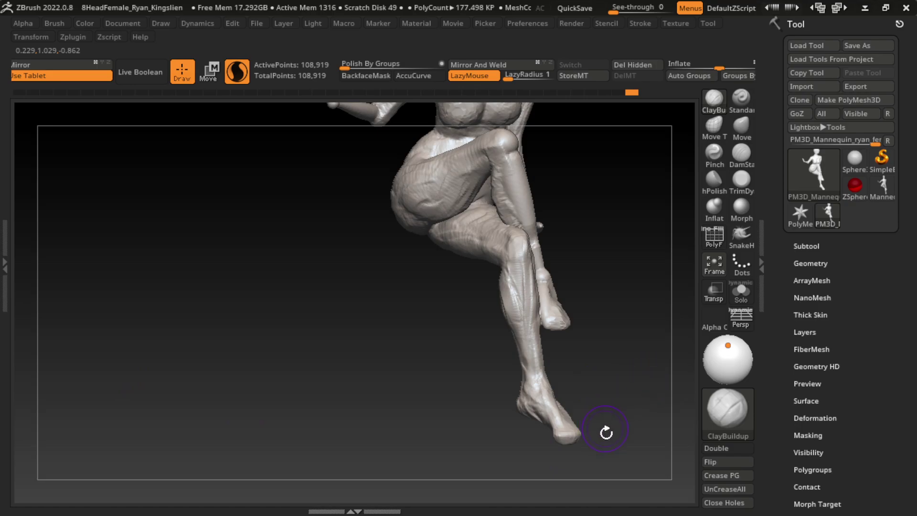
pyautogui.press('s')
pyautogui.moveTo(580, 446); pyautogui.dragTo(566, 436)
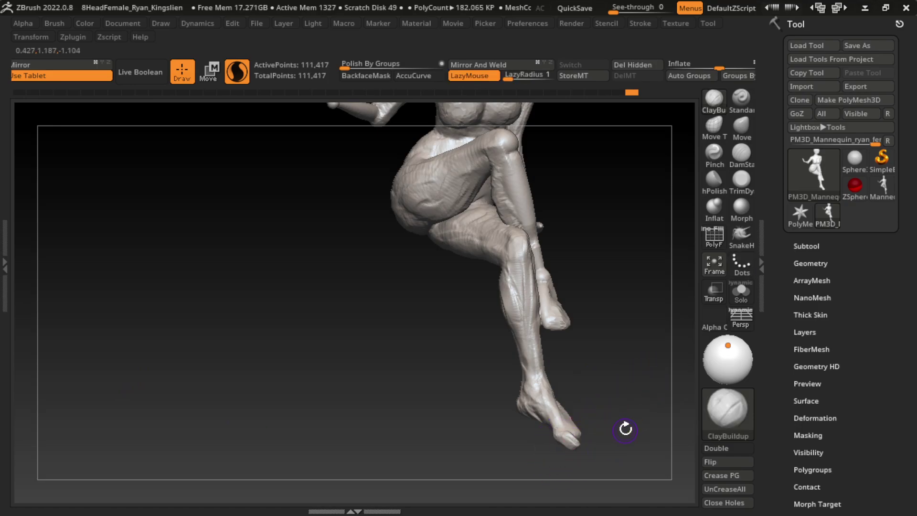
pyautogui.moveTo(624, 415); pyautogui.dragTo(578, 431)
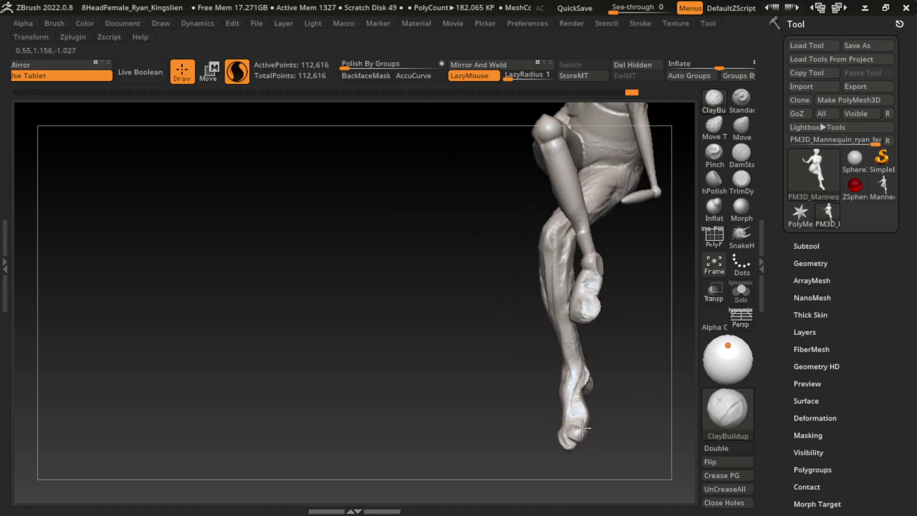
# Redo the undone stroke, then sculpt clay onto the toes and ankle
pyautogui.hotkey('ctrl', 'shift', 'z')
pyautogui.hotkey('ctrl', 'shift', 'z')
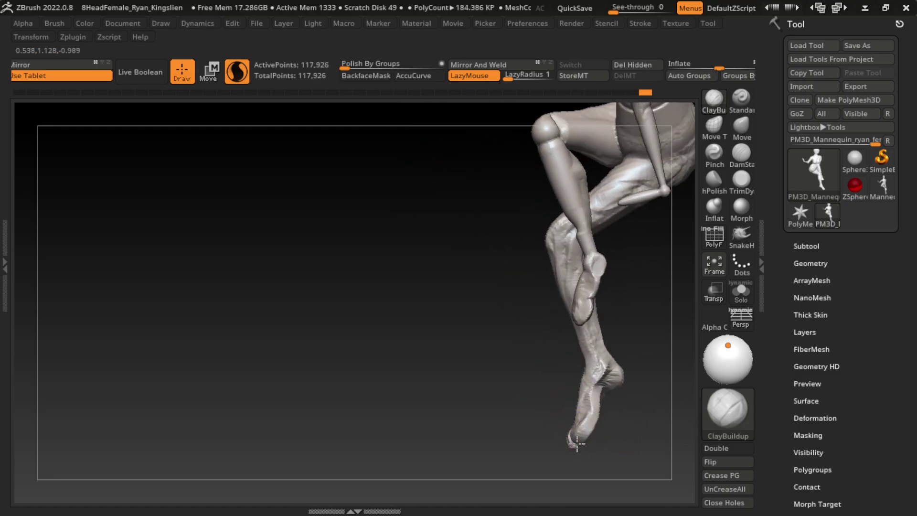
pyautogui.moveTo(577, 444); pyautogui.dragTo(631, 435)
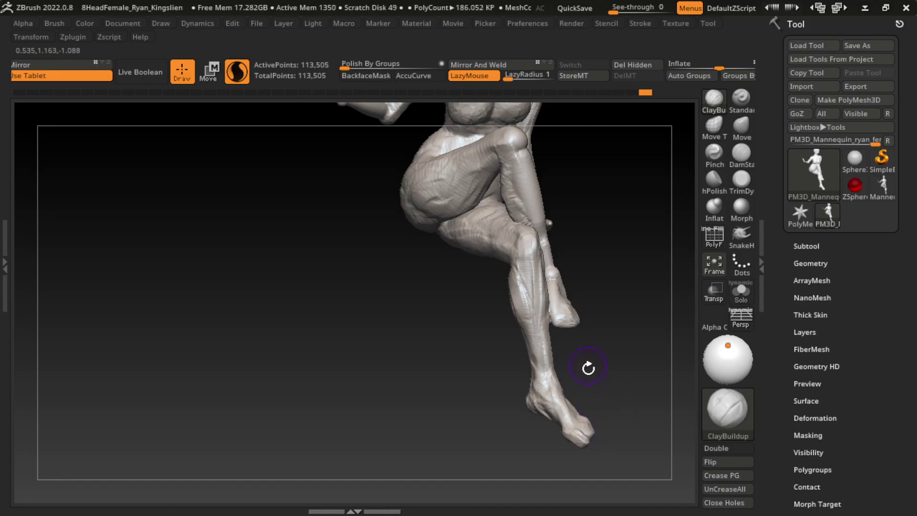
pyautogui.moveTo(574, 415); pyautogui.dragTo(571, 412)
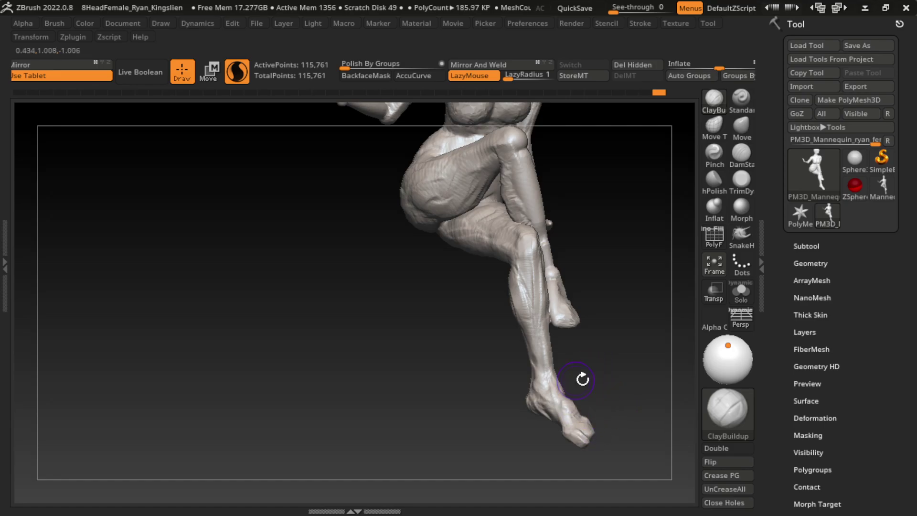
pyautogui.moveTo(582, 379)
pyautogui.mouseDown()
pyautogui.moveTo(595, 395)
pyautogui.moveTo(581, 389)
pyautogui.mouseUp()
pyautogui.moveTo(601, 393); pyautogui.dragTo(626, 377)
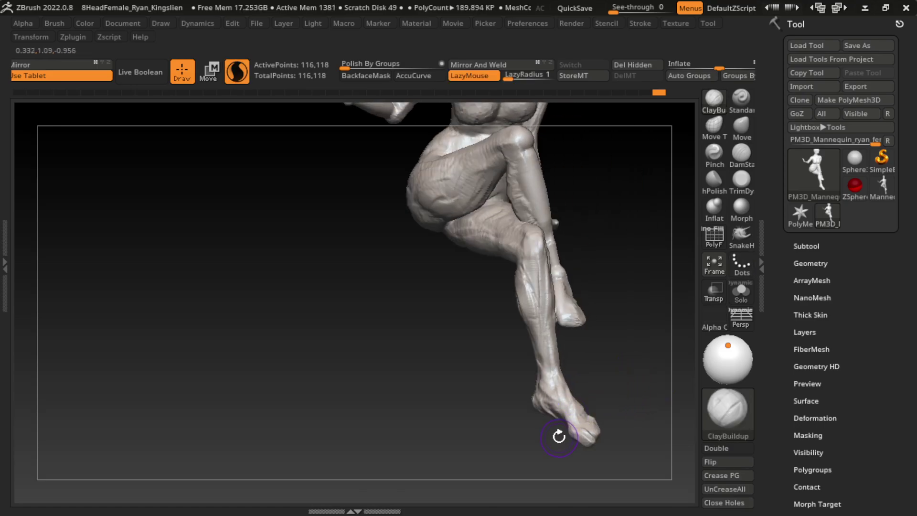
pyautogui.moveTo(557, 432); pyautogui.dragTo(579, 405)
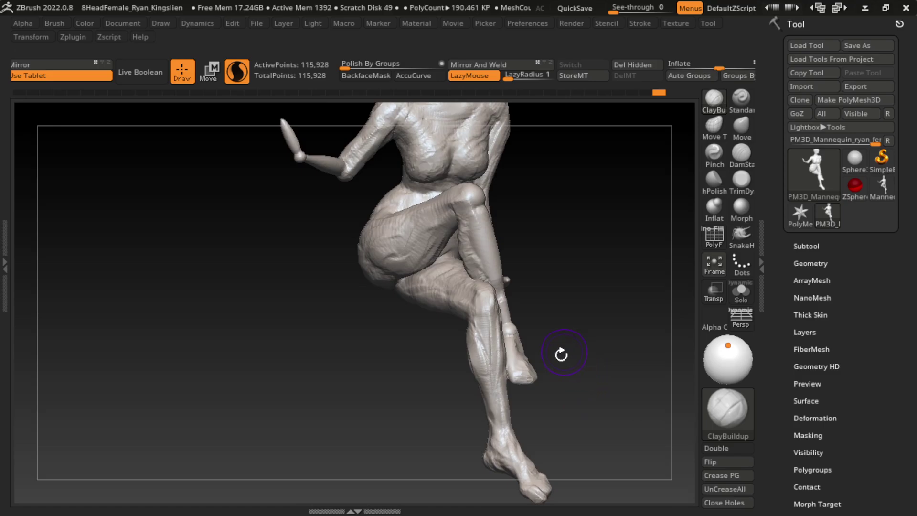
pyautogui.moveTo(562, 356); pyautogui.dragTo(539, 378)
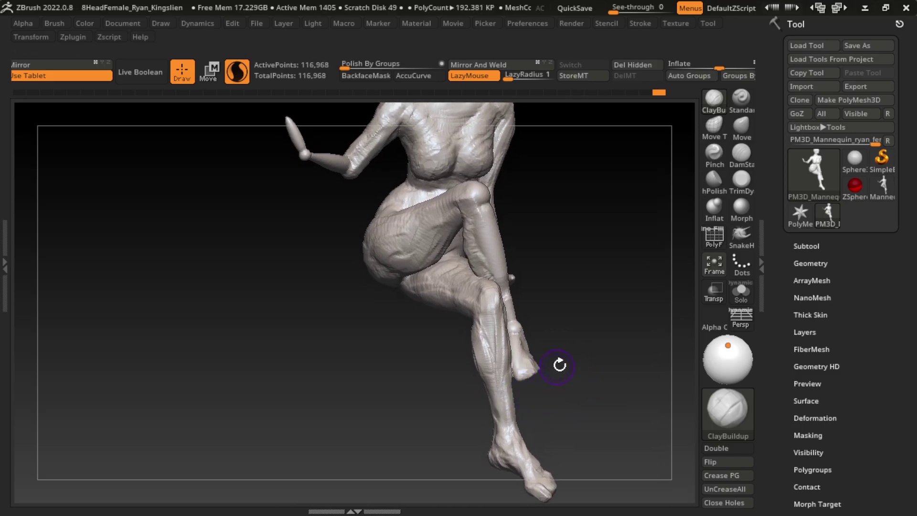
# Briefly select DamStandard, then return to the ClayBuildup brush
pyautogui.click(741, 153)
pyautogui.moveTo(600, 344)
pyautogui.mouseDown()
pyautogui.moveTo(577, 339)
pyautogui.moveTo(624, 344)
pyautogui.mouseUp()
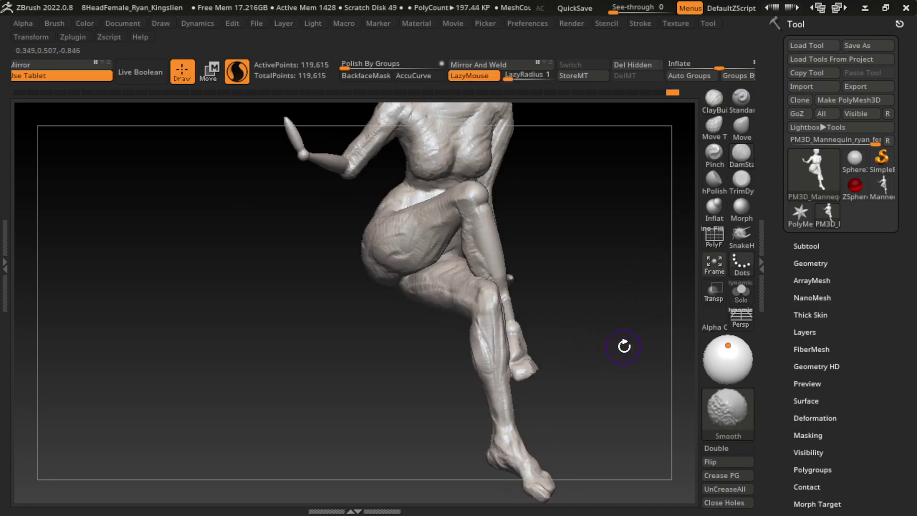
pyautogui.click(720, 110)
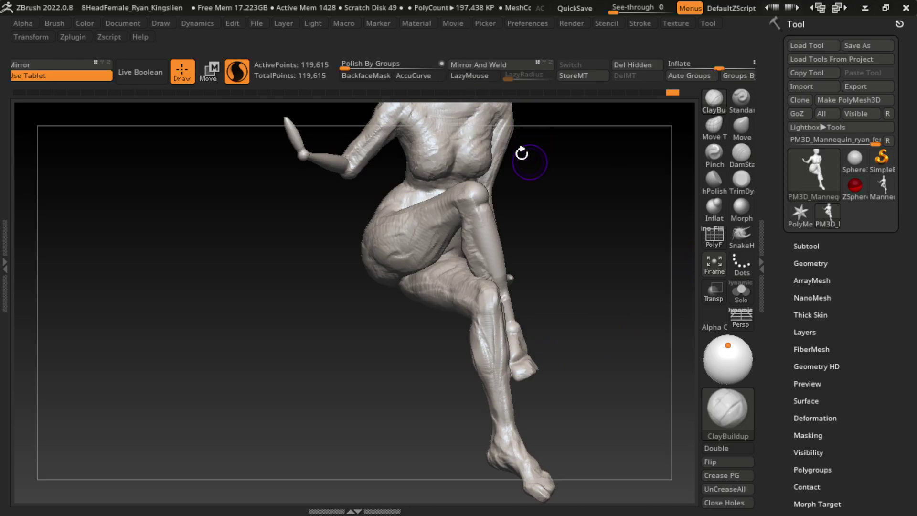
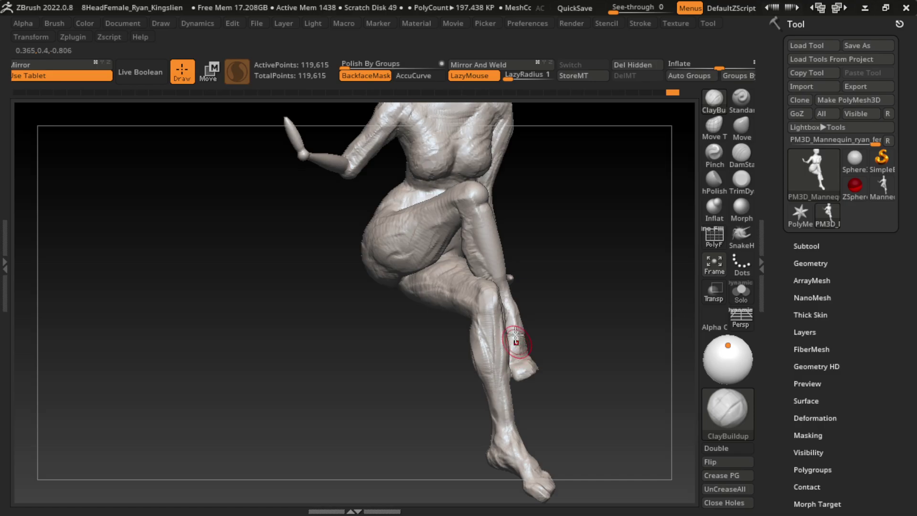
# Build clay at the ankle, then try DamStandard and undo the result
pyautogui.moveTo(524, 350); pyautogui.dragTo(519, 338)
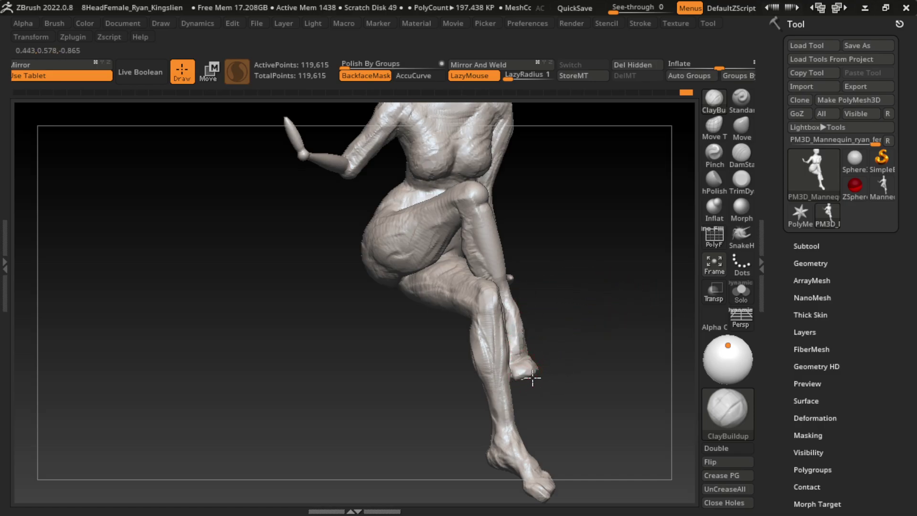
pyautogui.moveTo(552, 372); pyautogui.dragTo(549, 375)
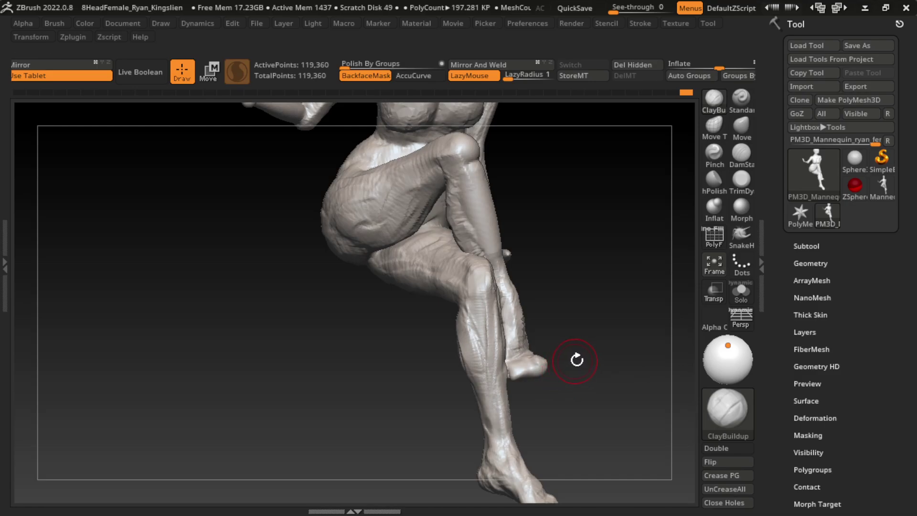
pyautogui.press('b')
pyautogui.press('d')
pyautogui.press('s')
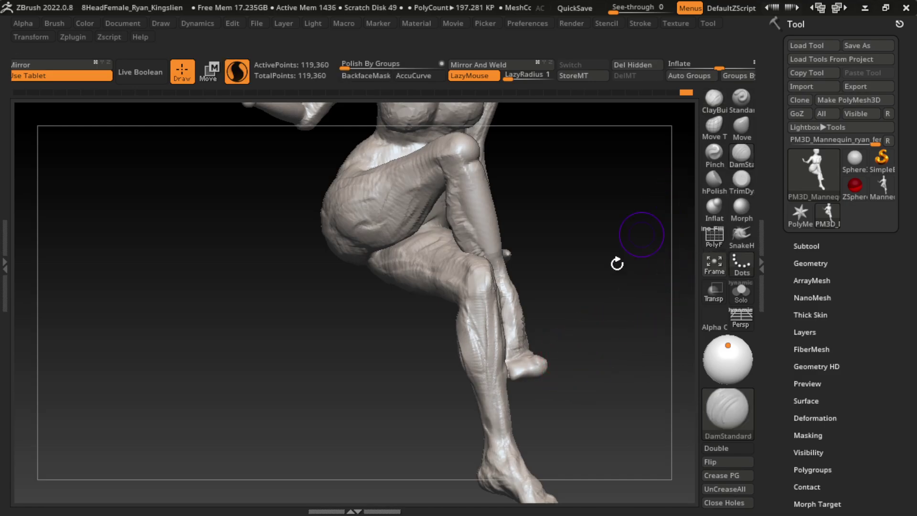
pyautogui.hotkey('ctrl', 'z')
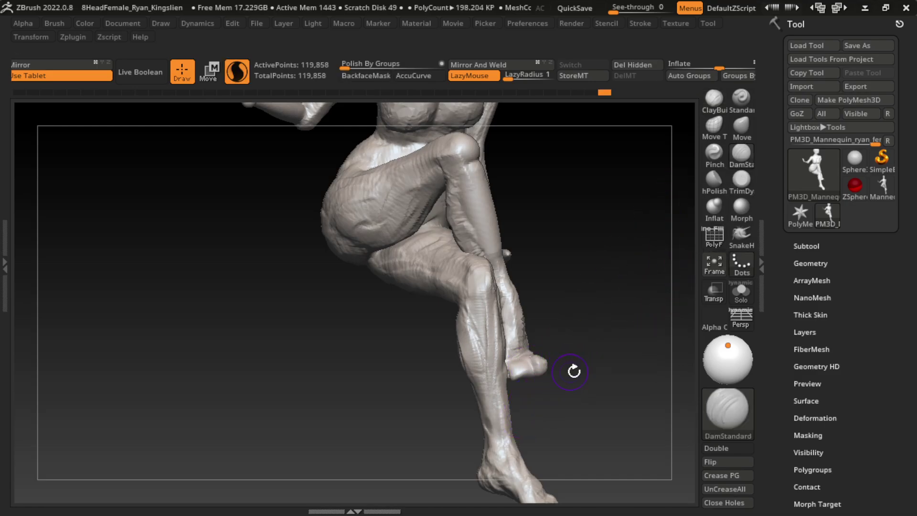
# Add ClayBuildup clay to the foot and toes and turn off backface masking
pyautogui.click(714, 99)
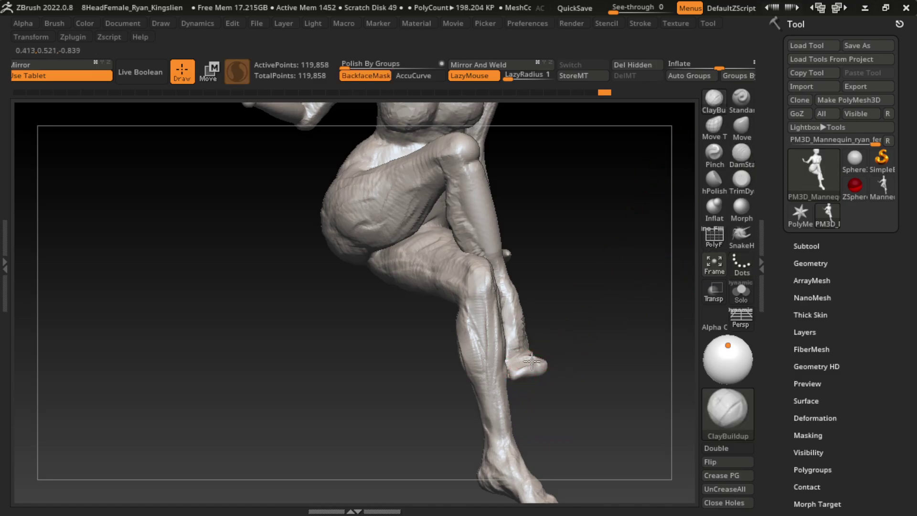
pyautogui.moveTo(525, 363); pyautogui.dragTo(549, 358)
pyautogui.keyDown('alt'); pyautogui.moveTo(612, 351); pyautogui.dragTo(573, 370); pyautogui.keyUp('alt')
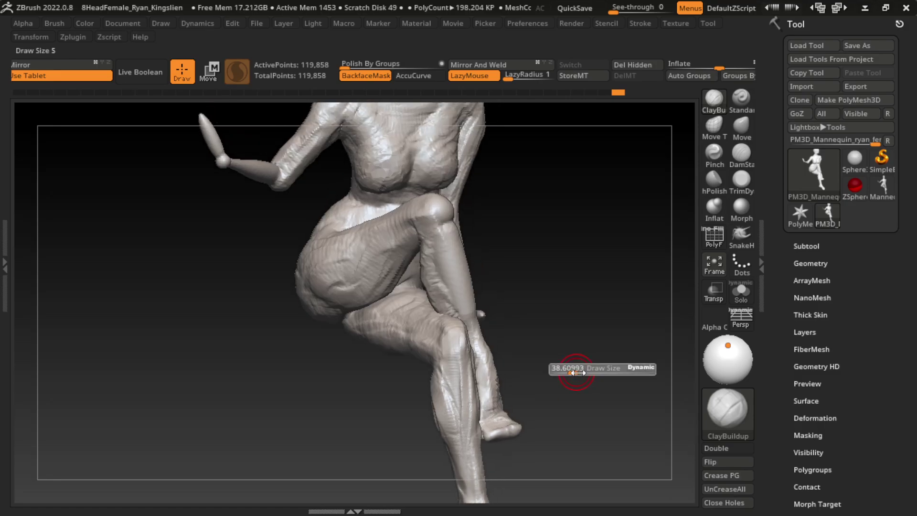
pyautogui.keyDown('alt'); pyautogui.moveTo(587, 321); pyautogui.dragTo(509, 284); pyautogui.keyUp('alt')
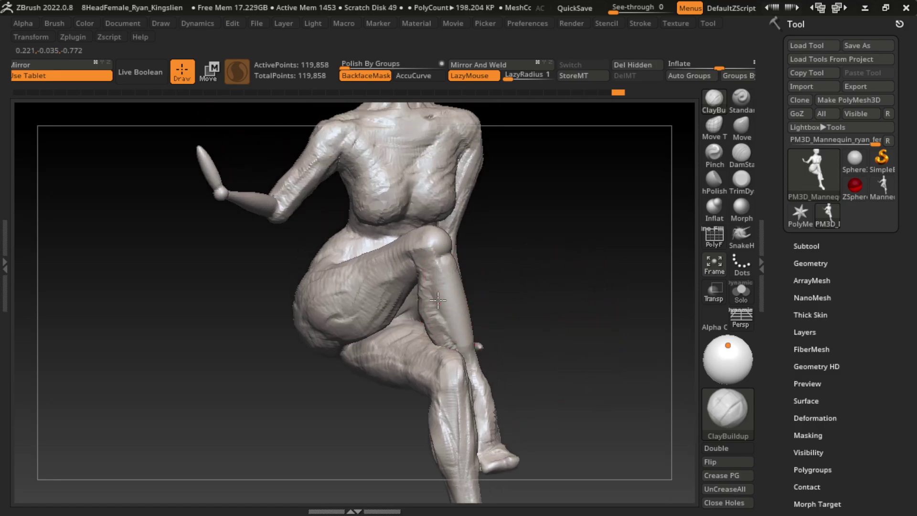
pyautogui.press('space')
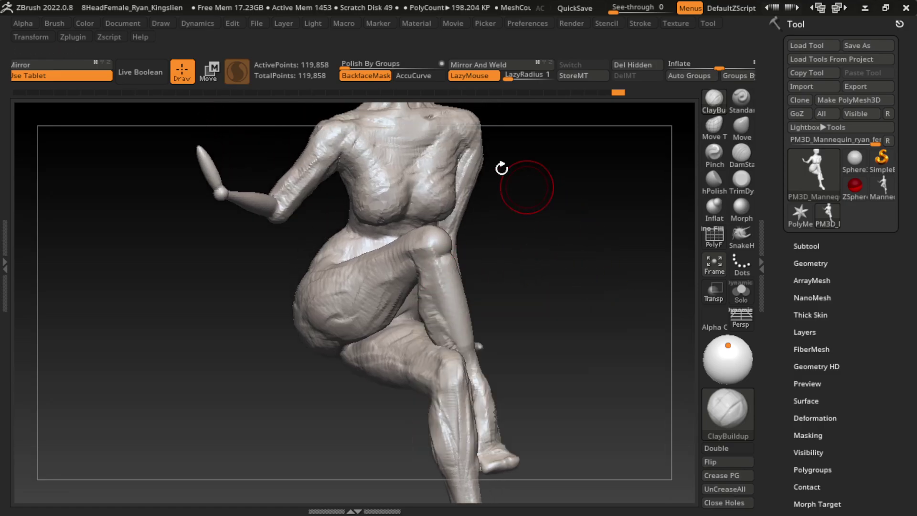
pyautogui.click(365, 75)
pyautogui.press('s')
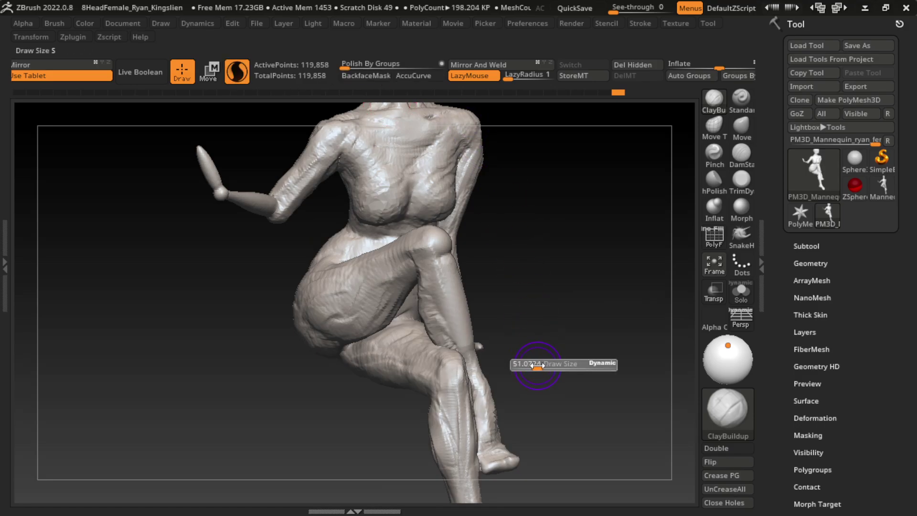
# Build clay down the shin from the knee and smooth the knee and shin
pyautogui.moveTo(516, 256)
pyautogui.mouseDown()
pyautogui.moveTo(563, 251)
pyautogui.moveTo(489, 282)
pyautogui.mouseUp()
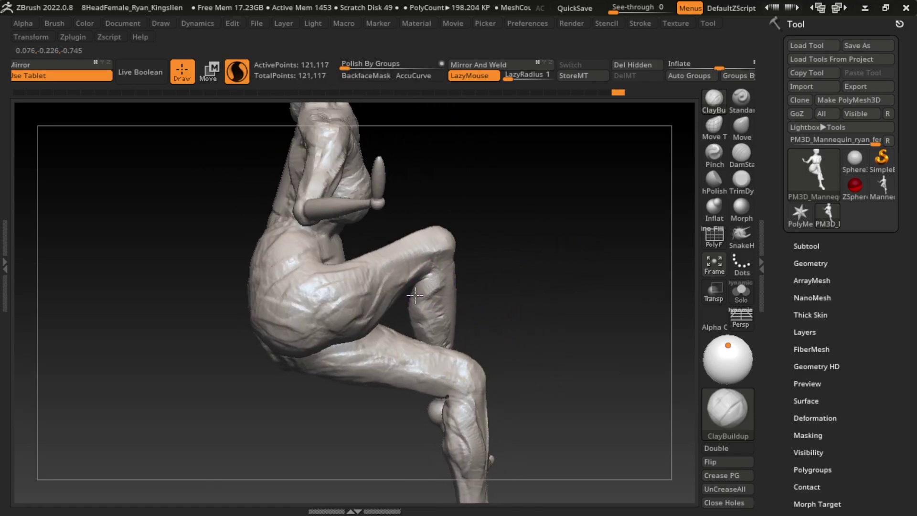
pyautogui.moveTo(414, 296)
pyautogui.mouseDown()
pyautogui.moveTo(420, 335)
pyautogui.moveTo(503, 315)
pyautogui.moveTo(449, 334)
pyautogui.moveTo(435, 304)
pyautogui.moveTo(449, 334)
pyautogui.moveTo(454, 313)
pyautogui.moveTo(480, 344)
pyautogui.mouseUp()
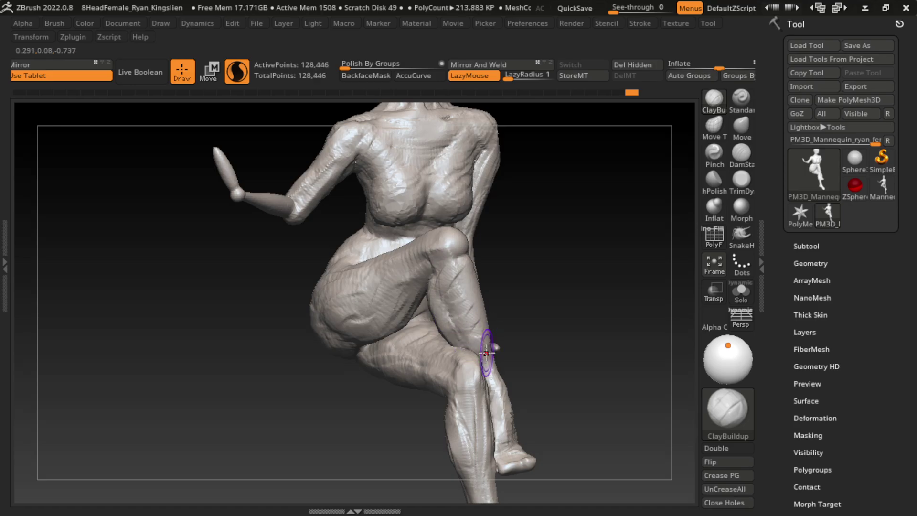
pyautogui.moveTo(487, 376); pyautogui.dragTo(486, 363)
pyautogui.moveTo(444, 268); pyautogui.dragTo(440, 318)
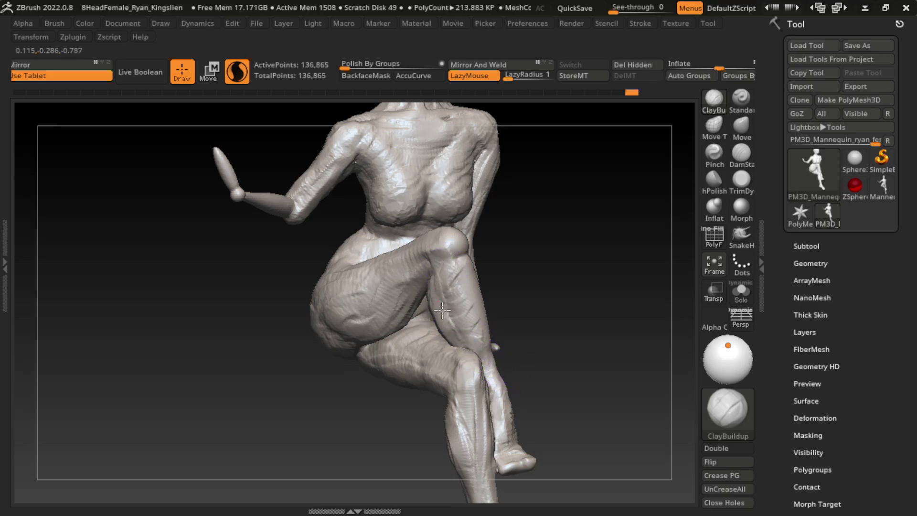
pyautogui.moveTo(451, 239)
pyautogui.mouseDown()
pyautogui.moveTo(480, 358)
pyautogui.moveTo(437, 287)
pyautogui.moveTo(458, 351)
pyautogui.mouseUp()
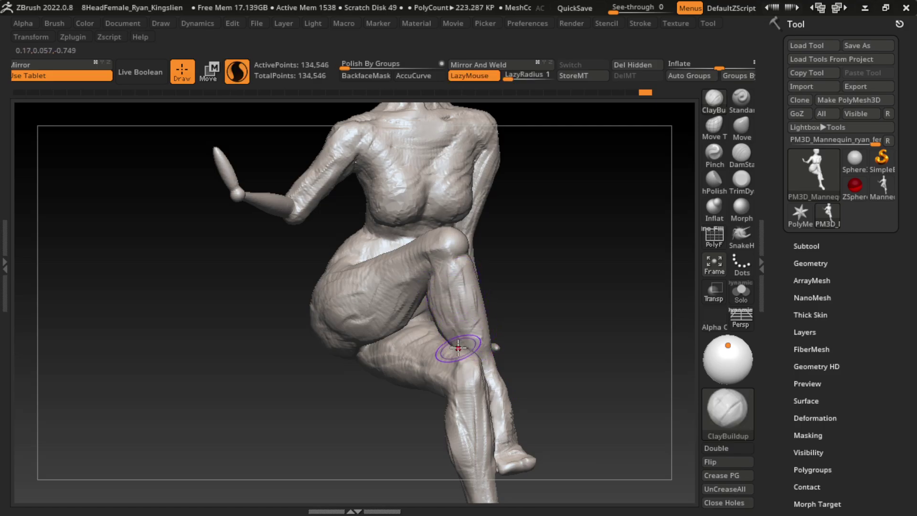
pyautogui.moveTo(446, 246)
pyautogui.mouseDown()
pyautogui.moveTo(435, 248)
pyautogui.moveTo(474, 250)
pyautogui.mouseUp()
pyautogui.moveTo(434, 305)
pyautogui.mouseDown()
pyautogui.moveTo(429, 248)
pyautogui.moveTo(450, 256)
pyautogui.moveTo(409, 303)
pyautogui.moveTo(400, 268)
pyautogui.mouseUp()
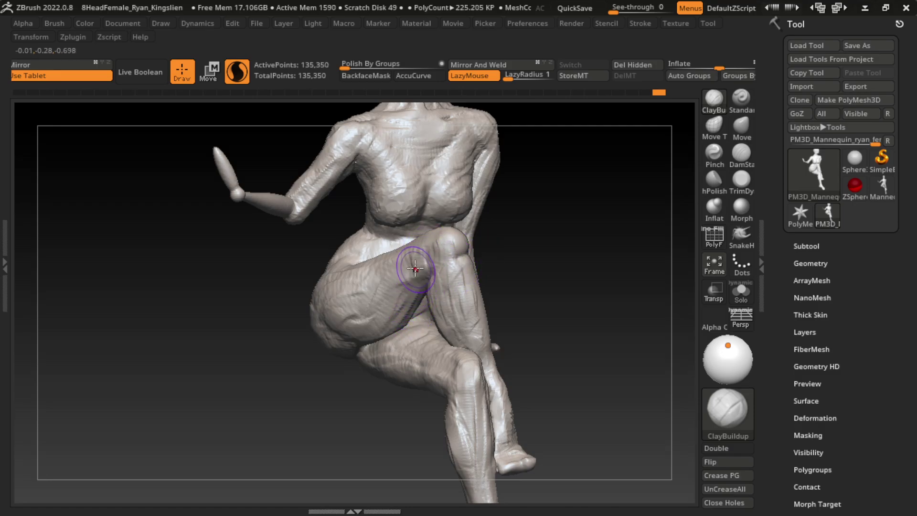
# Reshape the underside and upper surface of the thigh with added clay strokes
pyautogui.moveTo(398, 301)
pyautogui.mouseDown()
pyautogui.moveTo(411, 344)
pyautogui.moveTo(403, 308)
pyautogui.moveTo(411, 286)
pyautogui.moveTo(377, 270)
pyautogui.moveTo(344, 310)
pyautogui.mouseUp()
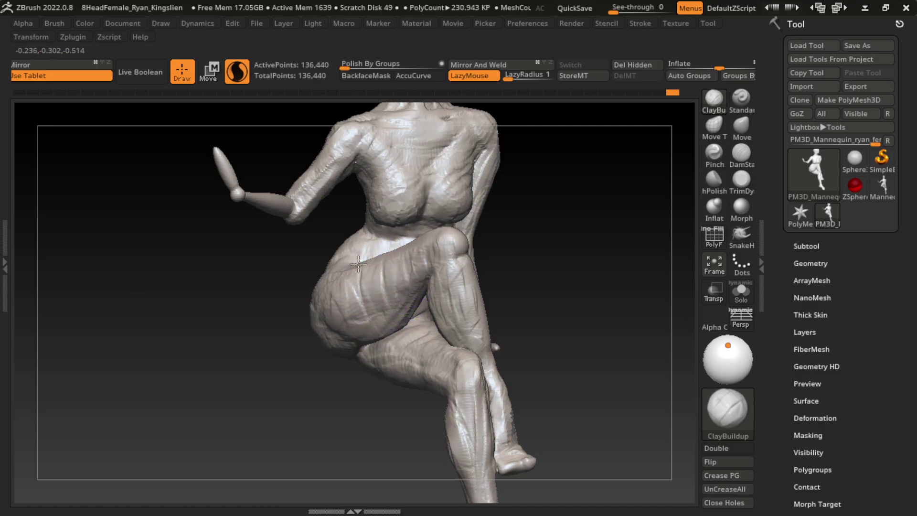
pyautogui.moveTo(372, 265)
pyautogui.mouseDown()
pyautogui.moveTo(404, 269)
pyautogui.moveTo(410, 305)
pyautogui.moveTo(432, 337)
pyautogui.mouseUp()
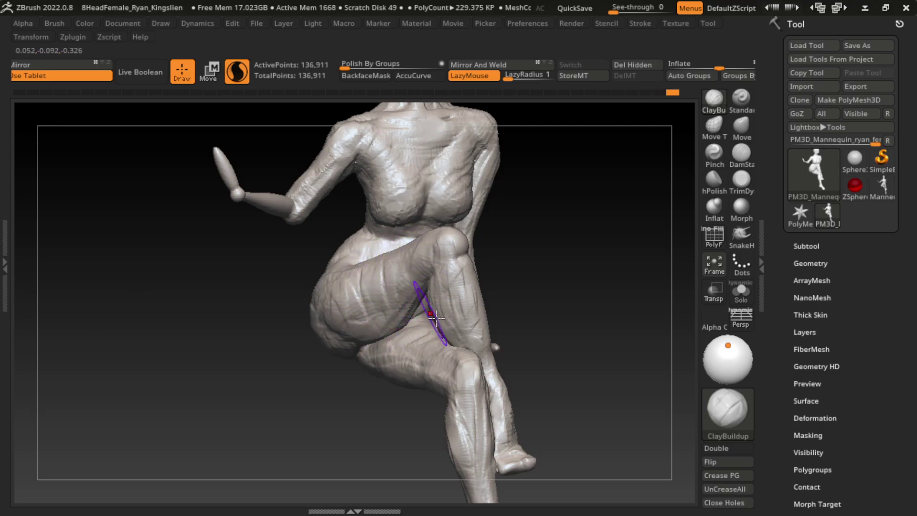
pyautogui.press('s')
pyautogui.moveTo(377, 296)
pyautogui.mouseDown()
pyautogui.moveTo(368, 325)
pyautogui.moveTo(397, 334)
pyautogui.mouseUp()
pyautogui.moveTo(585, 287)
pyautogui.keyDown('alt'); pyautogui.mouseDown()
pyautogui.moveTo(569, 321)
pyautogui.moveTo(592, 318)
pyautogui.moveTo(597, 288)
pyautogui.mouseUp(); pyautogui.keyUp('alt')
pyautogui.press('s')
pyautogui.press('s')
pyautogui.click(741, 126)
# Frame the figure from the front and nudge the head slightly right with a large Move brush
pyautogui.moveTo(633, 188); pyautogui.dragTo(415, 303)
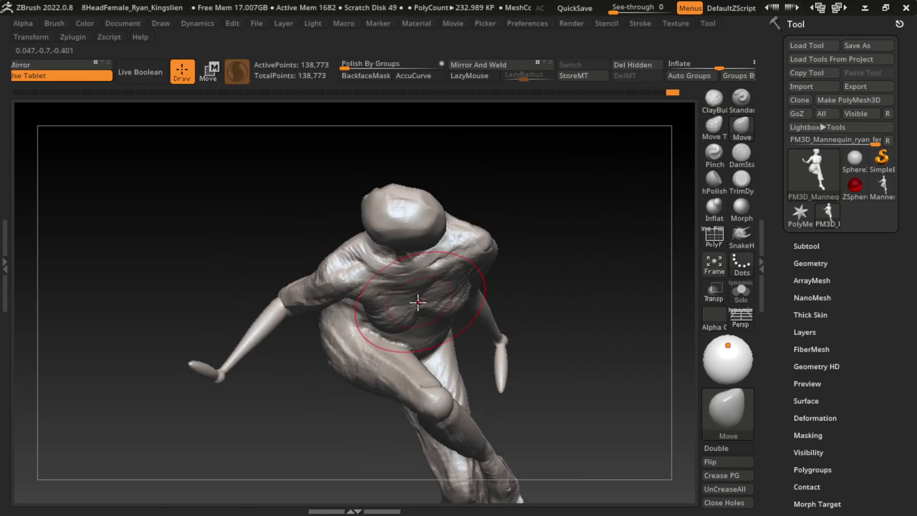
pyautogui.moveTo(508, 276); pyautogui.dragTo(608, 206)
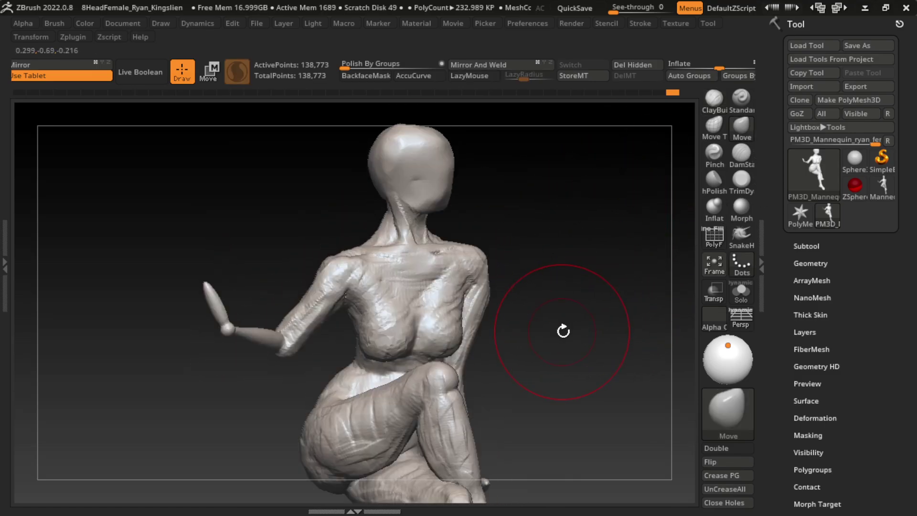
pyautogui.press('s')
pyautogui.moveTo(561, 330)
pyautogui.mouseDown()
pyautogui.moveTo(543, 330)
pyautogui.moveTo(608, 305)
pyautogui.moveTo(511, 280)
pyautogui.mouseUp()
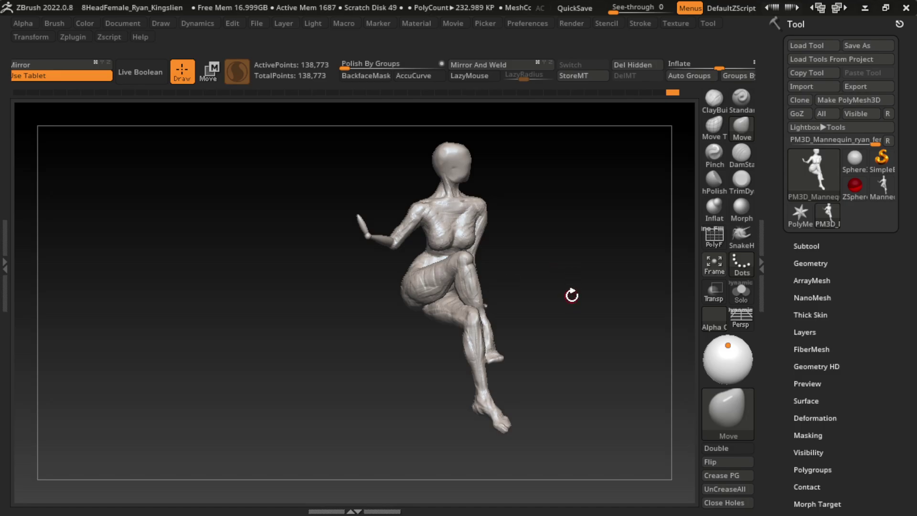
pyautogui.moveTo(571, 295)
pyautogui.keyDown('alt'); pyautogui.mouseDown()
pyautogui.moveTo(591, 330)
pyautogui.moveTo(562, 374)
pyautogui.mouseUp(); pyautogui.keyUp('alt')
pyautogui.press('s')
pyautogui.moveTo(607, 269)
pyautogui.keyDown('alt'); pyautogui.mouseDown()
pyautogui.moveTo(546, 314)
pyautogui.moveTo(558, 273)
pyautogui.mouseUp(); pyautogui.keyUp('alt')
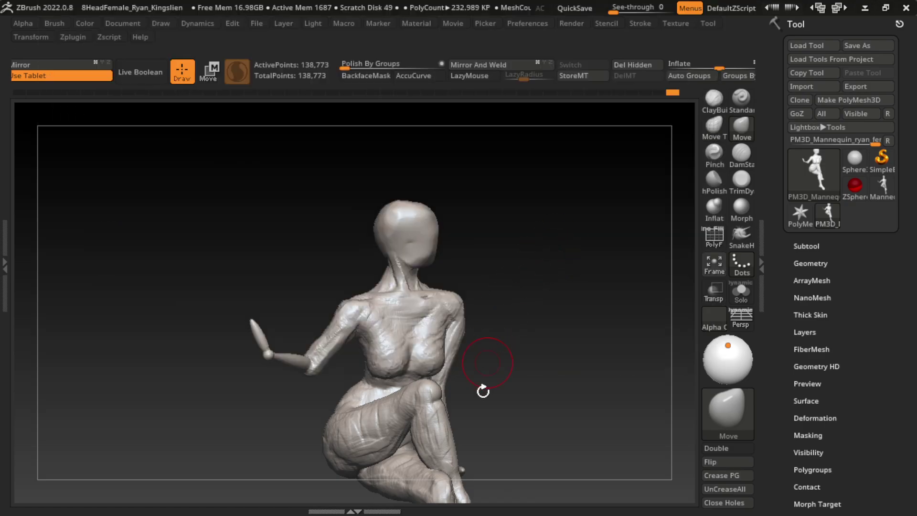
pyautogui.moveTo(481, 388)
pyautogui.mouseDown()
pyautogui.moveTo(531, 317)
pyautogui.moveTo(549, 323)
pyautogui.moveTo(514, 283)
pyautogui.mouseUp()
pyautogui.press('s')
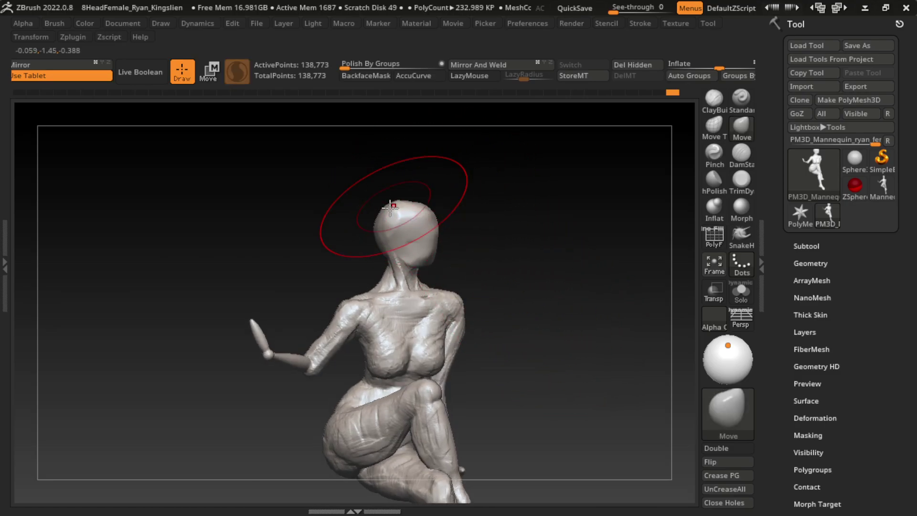
pyautogui.moveTo(432, 156); pyautogui.dragTo(436, 205)
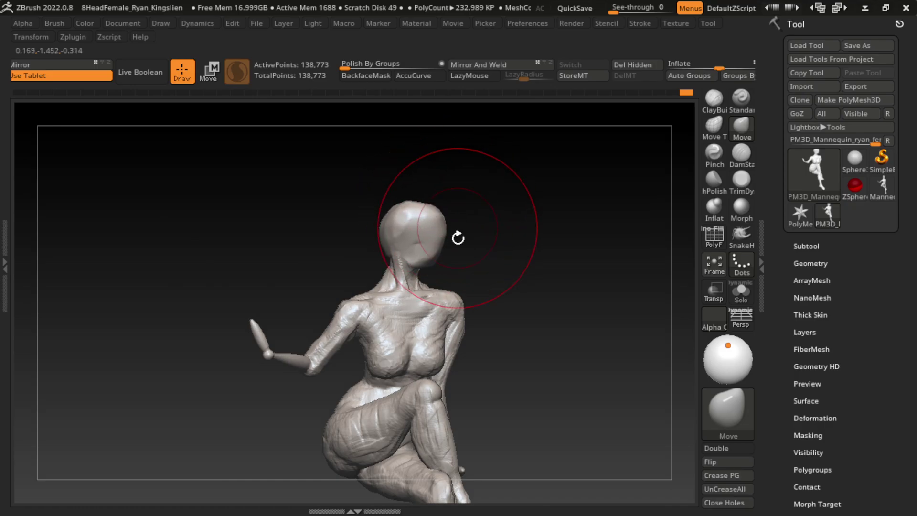
# Reshape the neck and chin with a smaller Move brush
pyautogui.press('s')
pyautogui.moveTo(477, 217); pyautogui.dragTo(456, 217)
pyautogui.moveTo(424, 265); pyautogui.dragTo(430, 266)
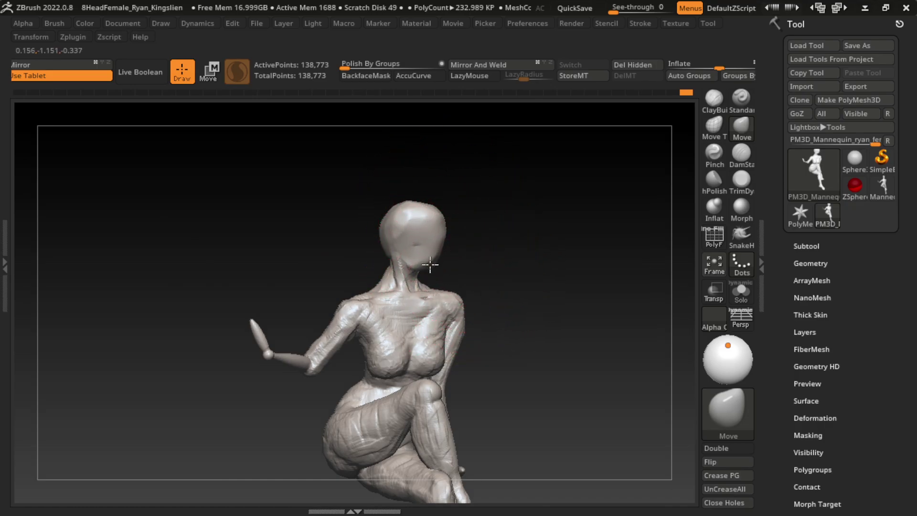
pyautogui.press('s')
pyautogui.moveTo(525, 329); pyautogui.dragTo(507, 328)
pyautogui.moveTo(543, 357); pyautogui.dragTo(510, 330)
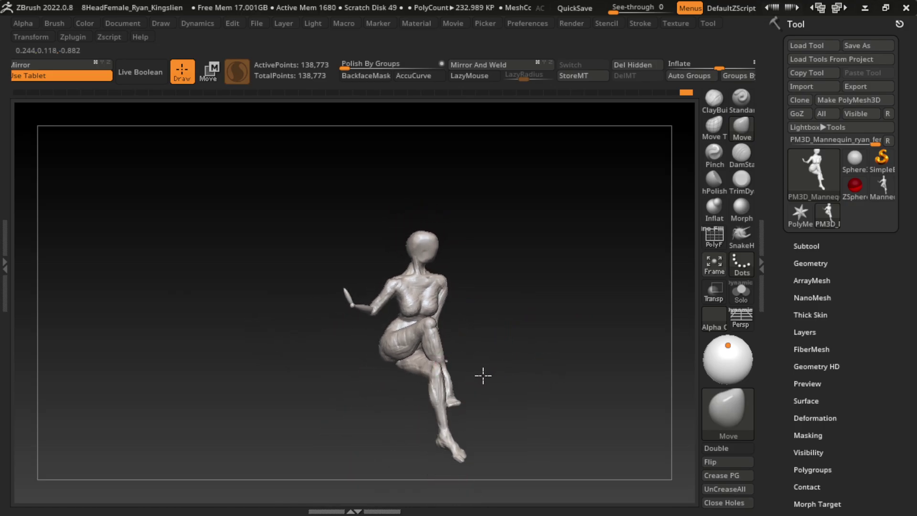
pyautogui.moveTo(483, 374); pyautogui.dragTo(558, 469)
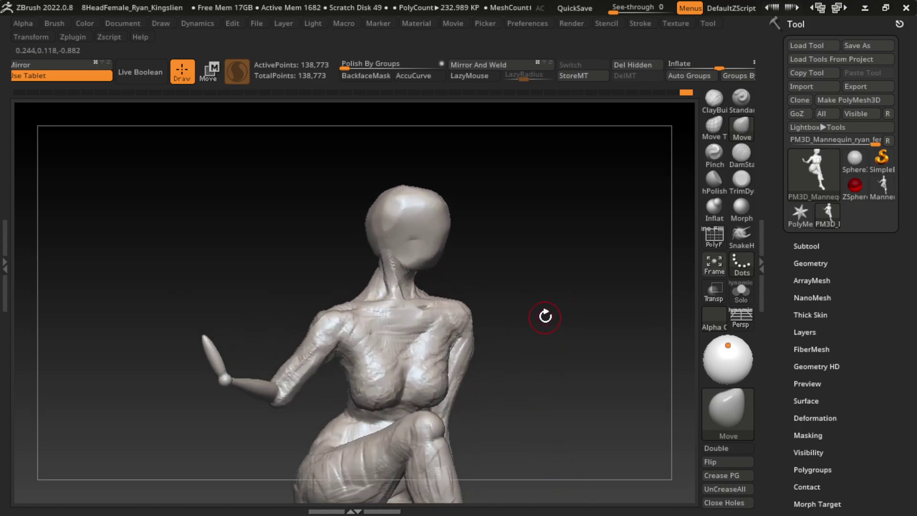
pyautogui.press('b')
pyautogui.press('d')
pyautogui.press('s')
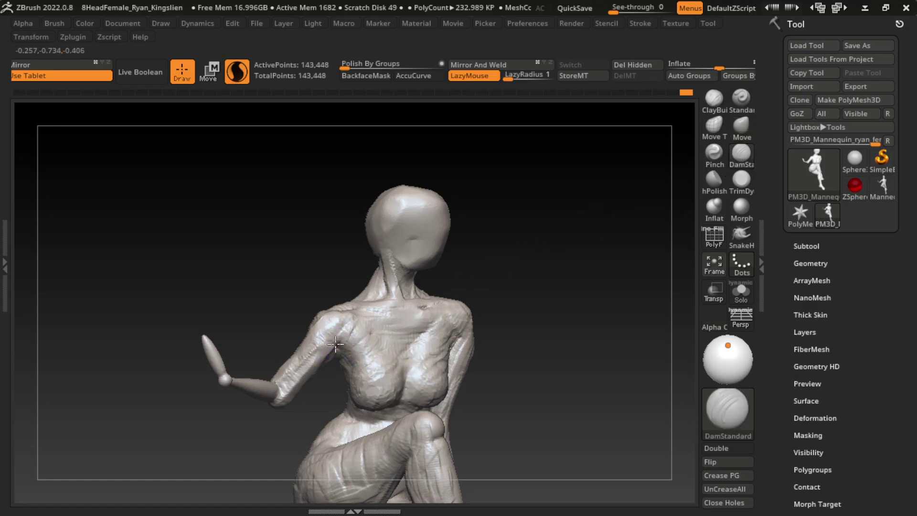
# Carve a crease at the shoulder, then add ClayBuildup clay to the shoulder, upper arm and thigh
pyautogui.moveTo(337, 349); pyautogui.dragTo(337, 358)
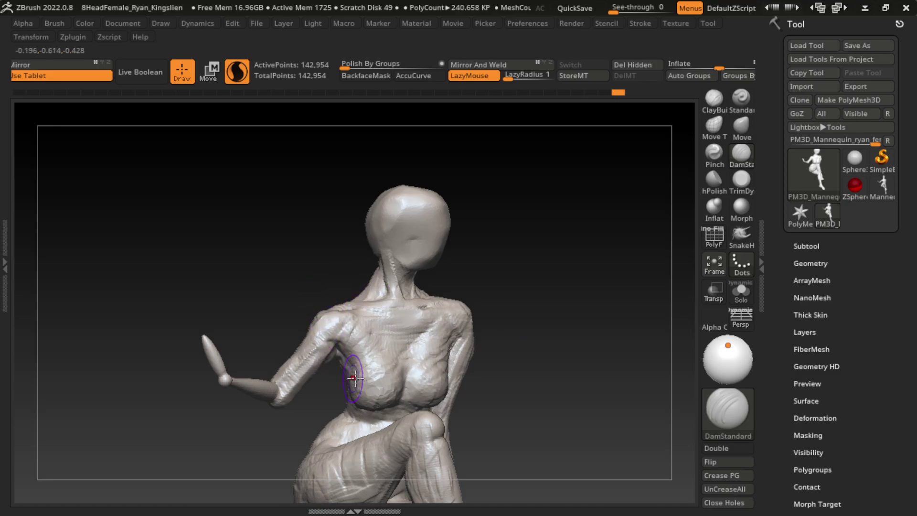
pyautogui.press('b')
pyautogui.press('c')
pyautogui.press('b')
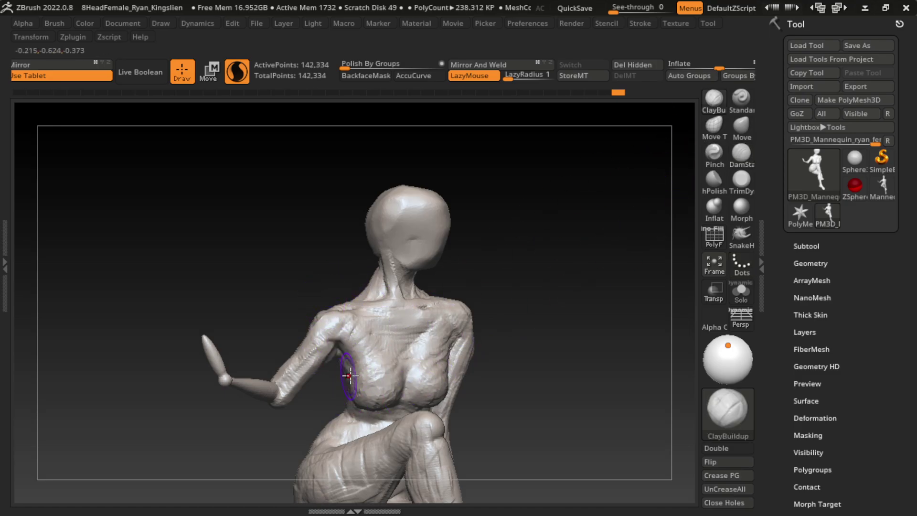
pyautogui.moveTo(337, 386); pyautogui.dragTo(342, 347)
pyautogui.moveTo(358, 444); pyautogui.dragTo(325, 478)
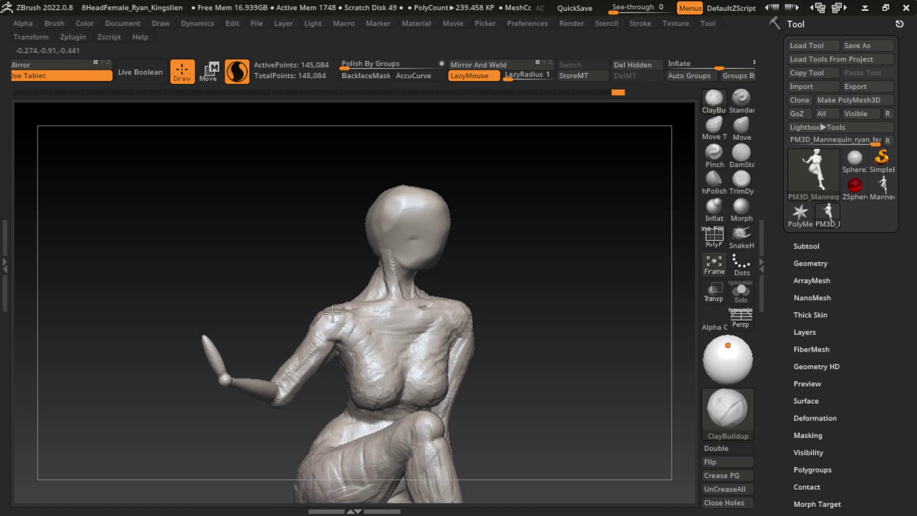
pyautogui.moveTo(335, 310)
pyautogui.mouseDown()
pyautogui.moveTo(315, 370)
pyautogui.moveTo(307, 324)
pyautogui.mouseUp()
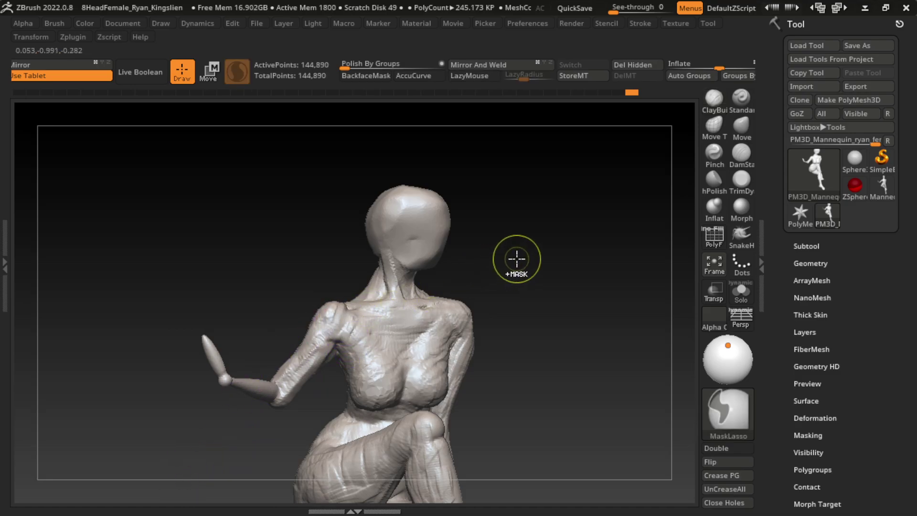
# Flatten the left shoulder and upper arm into trimmed planes with TrimDynamic
pyautogui.moveTo(517, 260); pyautogui.dragTo(436, 262)
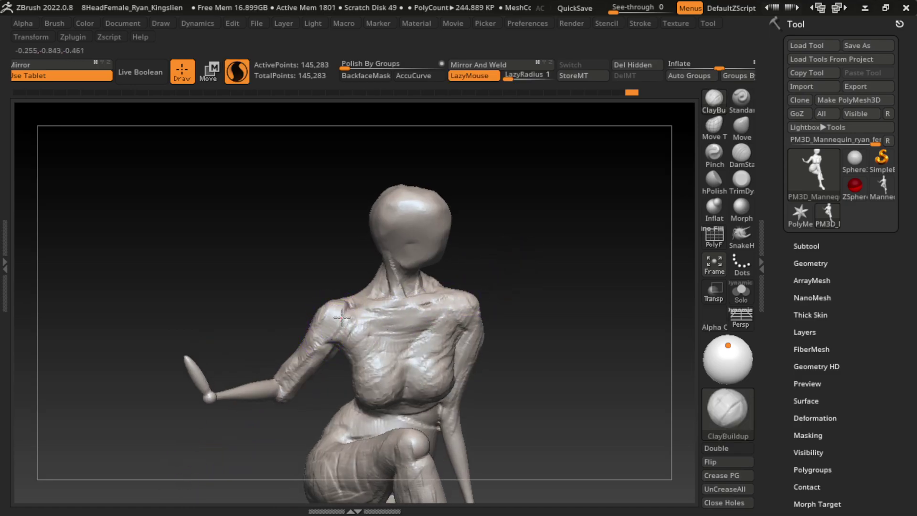
pyautogui.moveTo(510, 266); pyautogui.dragTo(346, 308)
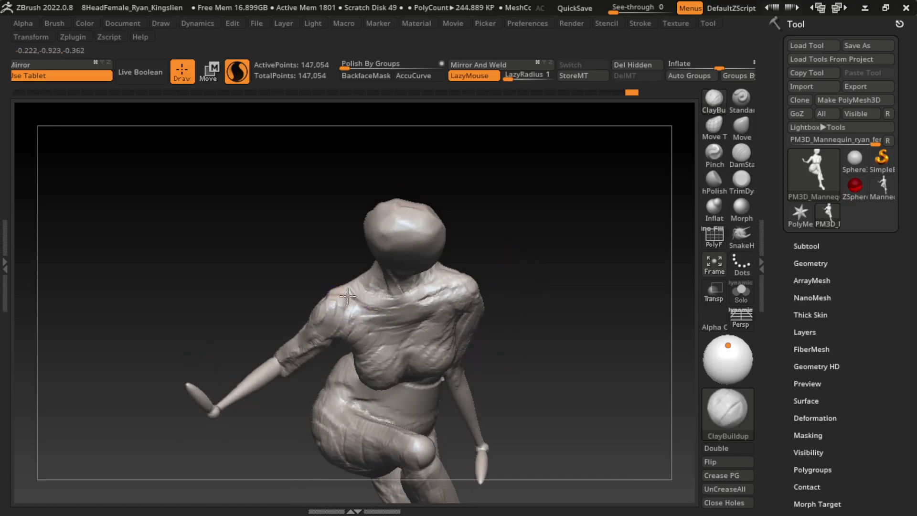
pyautogui.moveTo(558, 310); pyautogui.dragTo(354, 313)
pyautogui.moveTo(464, 304)
pyautogui.mouseDown()
pyautogui.moveTo(517, 266)
pyautogui.moveTo(568, 267)
pyautogui.mouseUp()
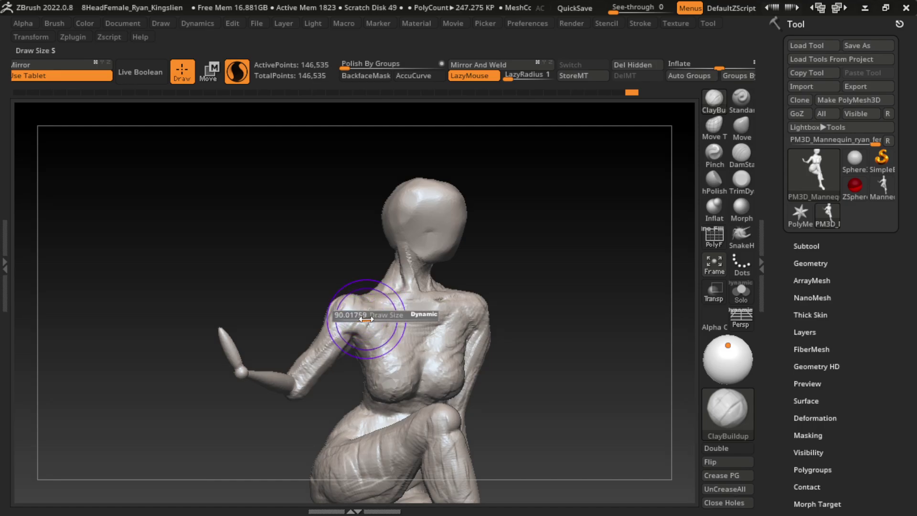
pyautogui.click(740, 185)
pyautogui.moveTo(331, 322); pyautogui.dragTo(352, 381)
pyautogui.press('s')
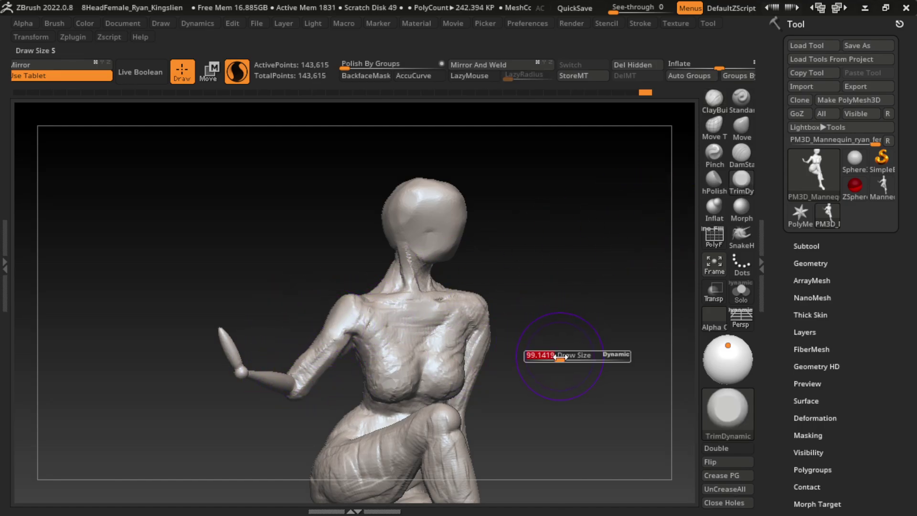
pyautogui.moveTo(470, 286); pyautogui.dragTo(339, 267)
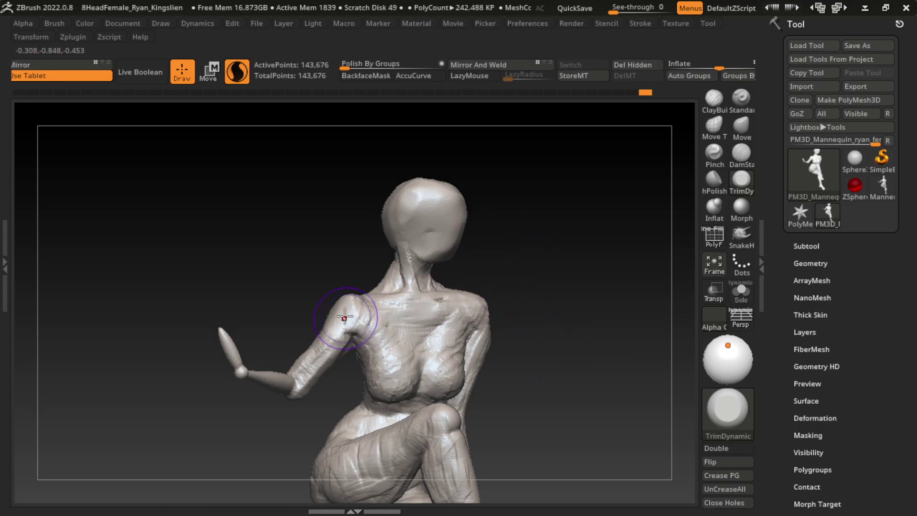
pyautogui.press('f')
# Orbit the figure, resize the brush and select the Move brush from the brush palette
pyautogui.moveTo(477, 312)
pyautogui.mouseDown()
pyautogui.moveTo(524, 299)
pyautogui.moveTo(521, 306)
pyautogui.moveTo(583, 360)
pyautogui.moveTo(559, 343)
pyautogui.mouseUp()
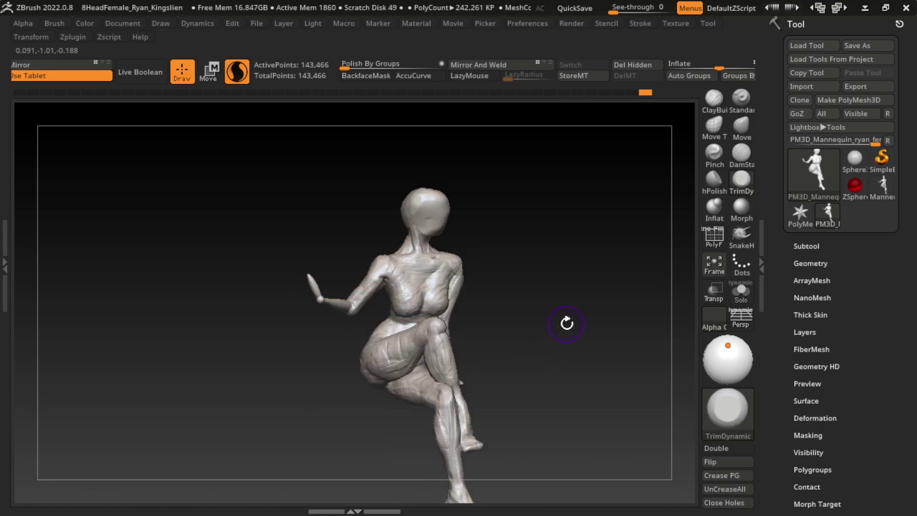
pyautogui.moveTo(520, 265)
pyautogui.mouseDown()
pyautogui.moveTo(534, 278)
pyautogui.moveTo(553, 266)
pyautogui.mouseUp()
pyautogui.press('s')
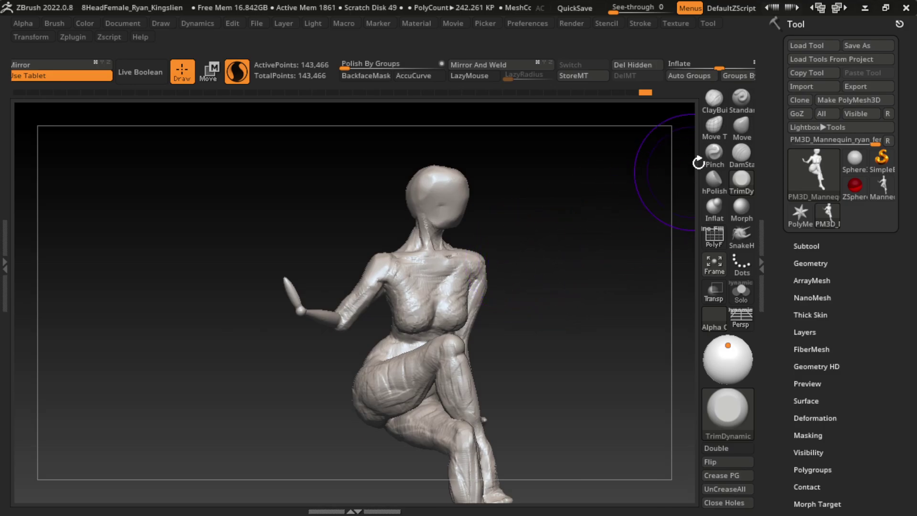
pyautogui.press('b')
pyautogui.click(537, 314)
pyautogui.moveTo(509, 364)
pyautogui.mouseDown()
pyautogui.moveTo(501, 276)
pyautogui.moveTo(539, 303)
pyautogui.moveTo(559, 288)
pyautogui.mouseUp()
pyautogui.press('s')
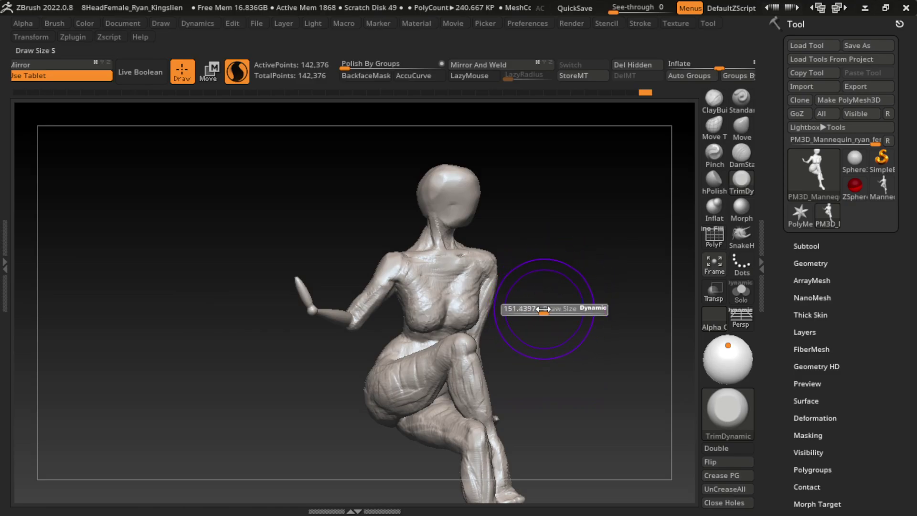
pyautogui.press('s')
pyautogui.press('b')
pyautogui.press('m')
pyautogui.press('v')
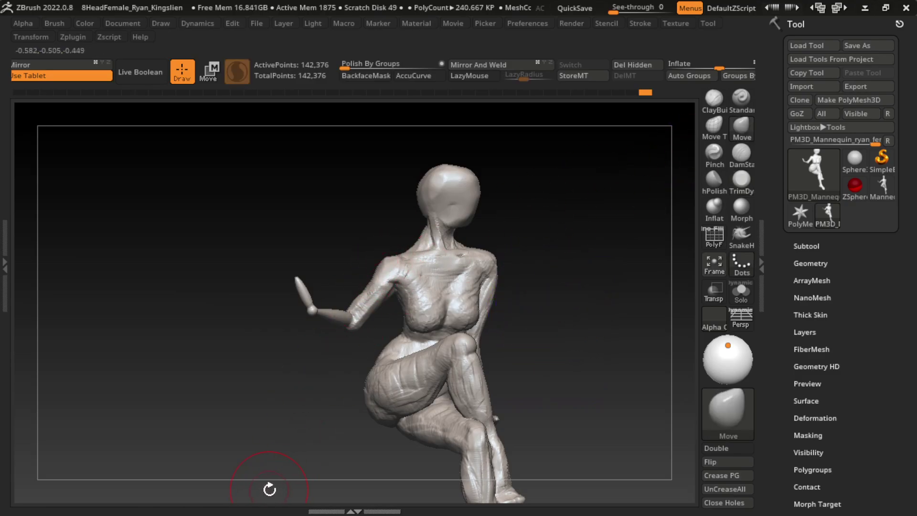
# Pull the neck and upper shoulders into shape with the Move brush
pyautogui.moveTo(437, 279); pyautogui.dragTo(401, 195)
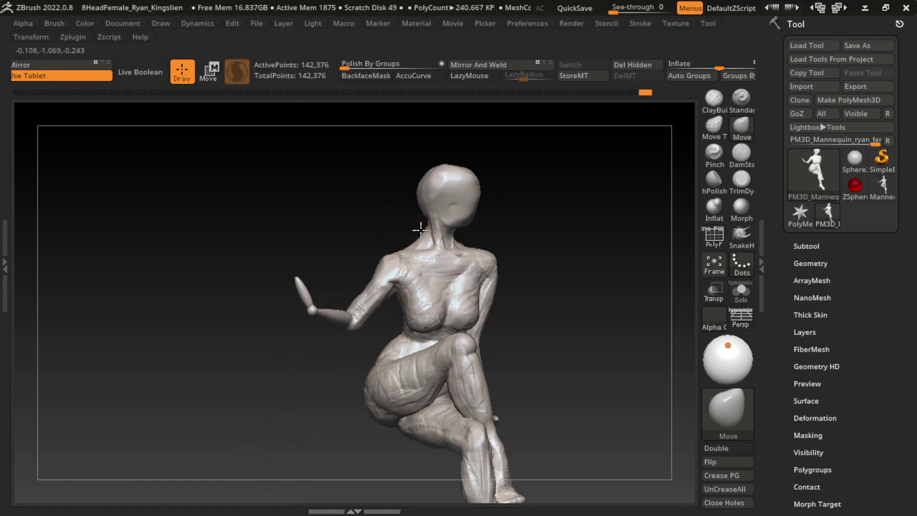
pyautogui.press('s')
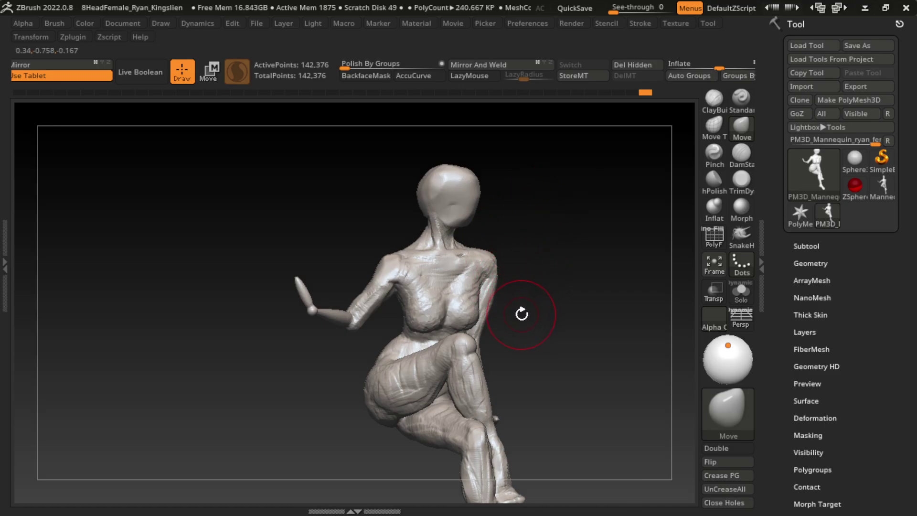
pyautogui.press('s')
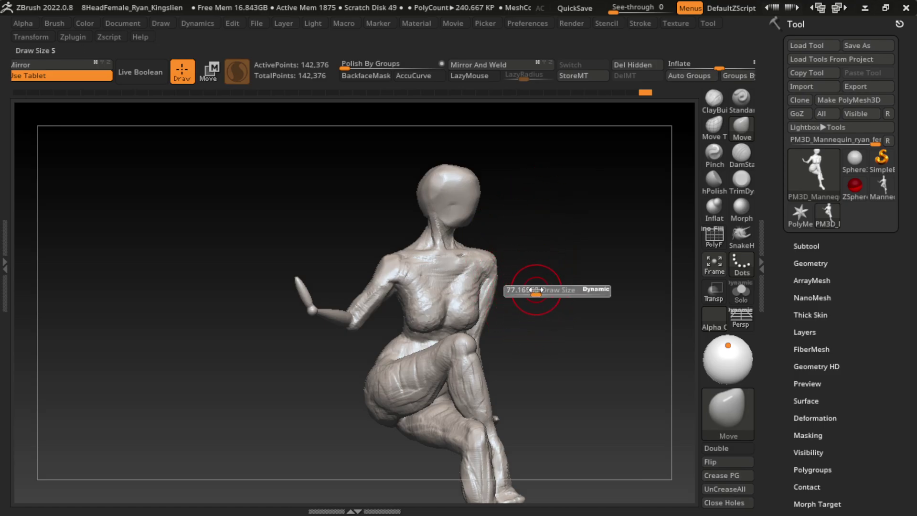
pyautogui.keyDown('alt'); pyautogui.moveTo(543, 246); pyautogui.dragTo(567, 239); pyautogui.keyUp('alt')
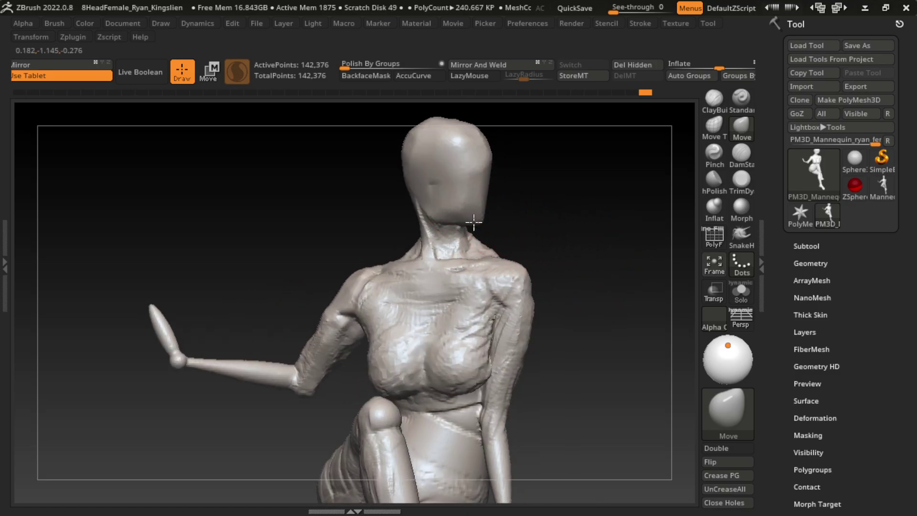
pyautogui.moveTo(534, 205)
pyautogui.keyDown('alt'); pyautogui.mouseDown()
pyautogui.moveTo(587, 243)
pyautogui.moveTo(532, 217)
pyautogui.mouseUp(); pyautogui.keyUp('alt')
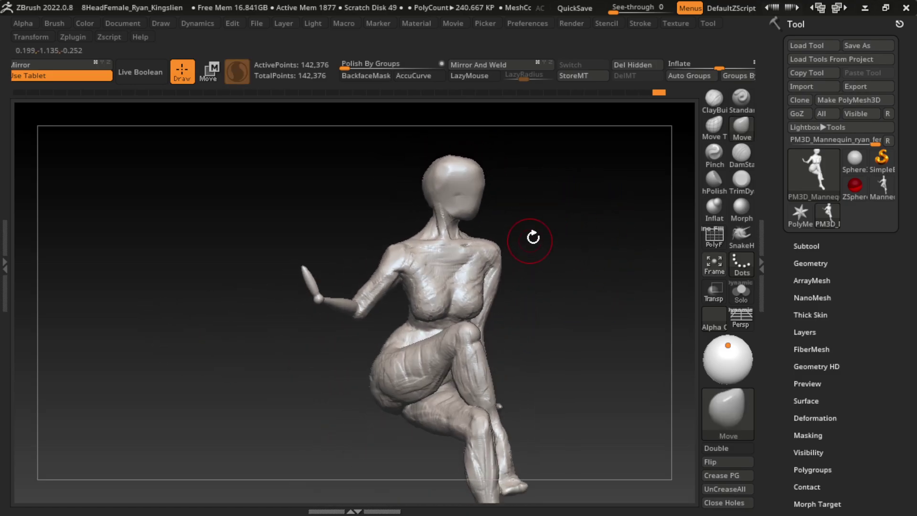
pyautogui.press('s')
pyautogui.press('b')
pyautogui.press('c')
pyautogui.press('b')
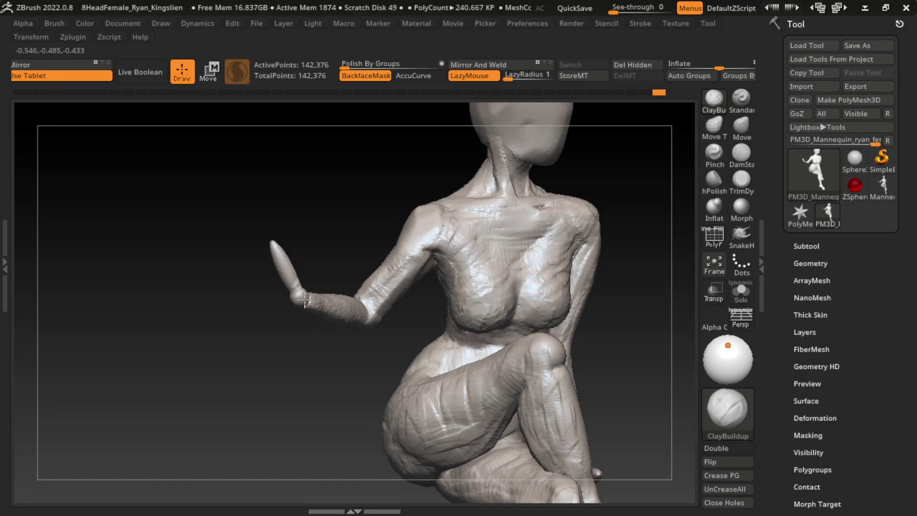
# Build up the wrist and forearm underside and round the hand into a larger fist
pyautogui.moveTo(304, 300); pyautogui.dragTo(351, 326)
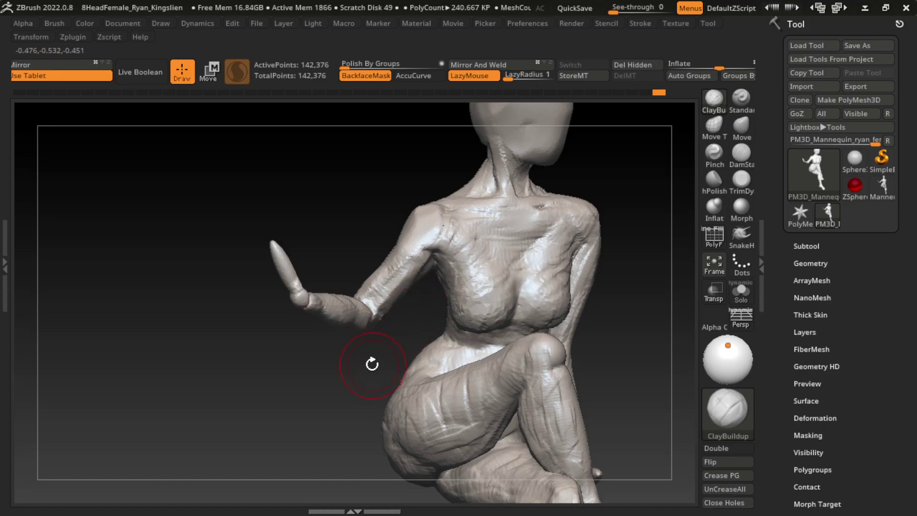
pyautogui.moveTo(351, 347); pyautogui.dragTo(322, 466)
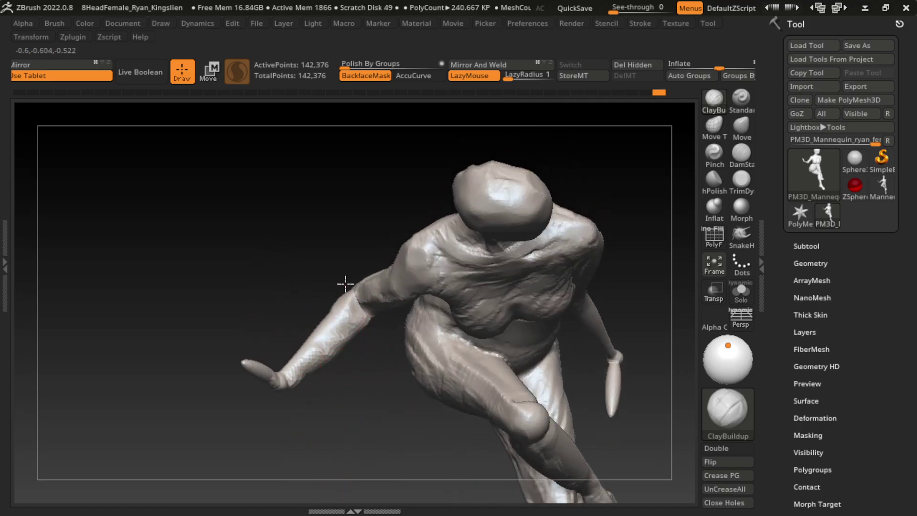
pyautogui.moveTo(289, 377); pyautogui.dragTo(319, 407)
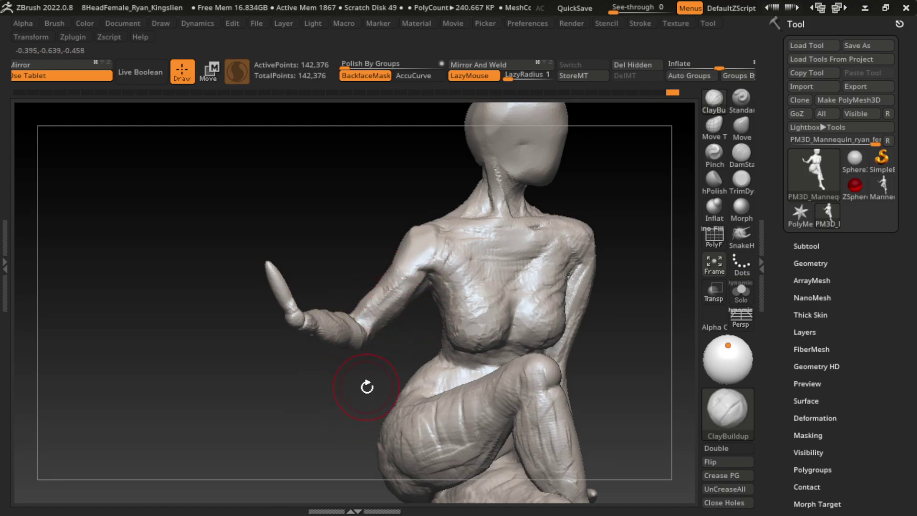
pyautogui.moveTo(366, 386)
pyautogui.mouseDown()
pyautogui.moveTo(323, 383)
pyautogui.moveTo(388, 354)
pyautogui.moveTo(379, 342)
pyautogui.moveTo(436, 345)
pyautogui.moveTo(453, 357)
pyautogui.moveTo(396, 334)
pyautogui.mouseUp()
pyautogui.moveTo(387, 384)
pyautogui.mouseDown()
pyautogui.moveTo(621, 388)
pyautogui.moveTo(673, 319)
pyautogui.mouseUp()
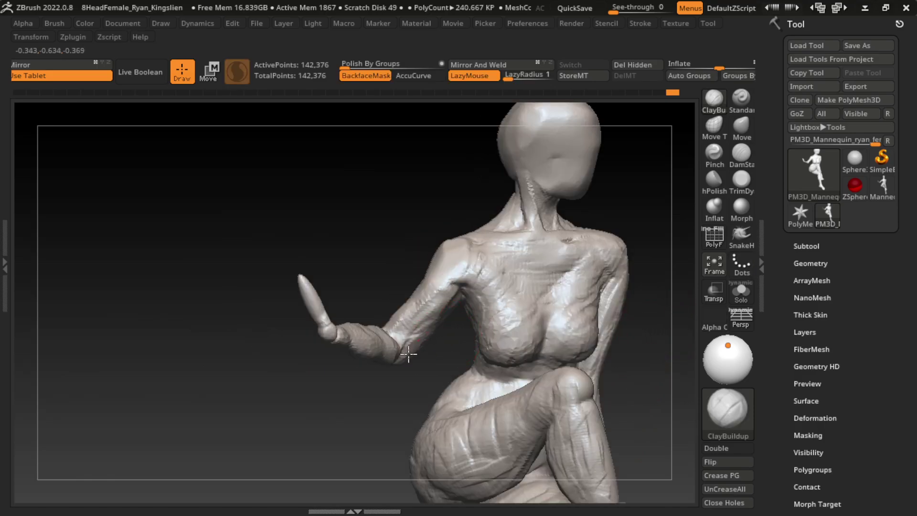
pyautogui.moveTo(435, 377); pyautogui.dragTo(434, 377)
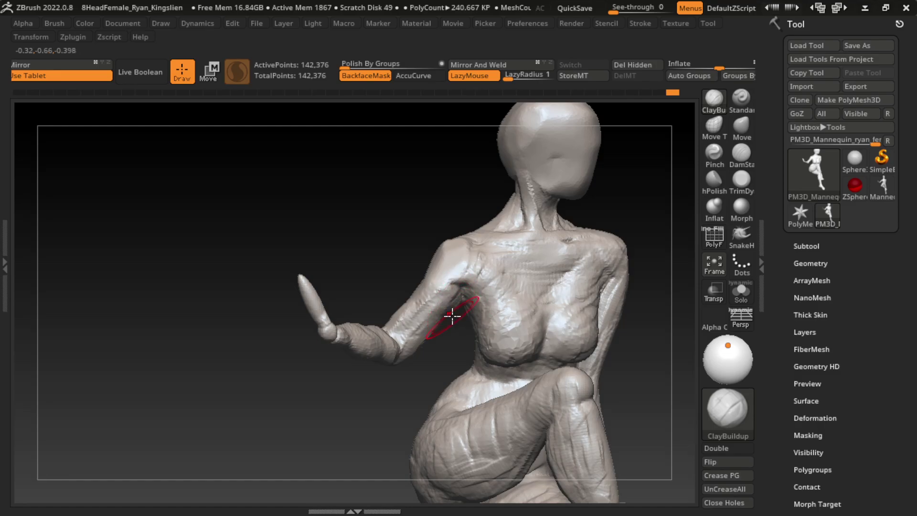
pyautogui.moveTo(442, 353)
pyautogui.mouseDown()
pyautogui.moveTo(337, 409)
pyautogui.moveTo(350, 379)
pyautogui.mouseUp()
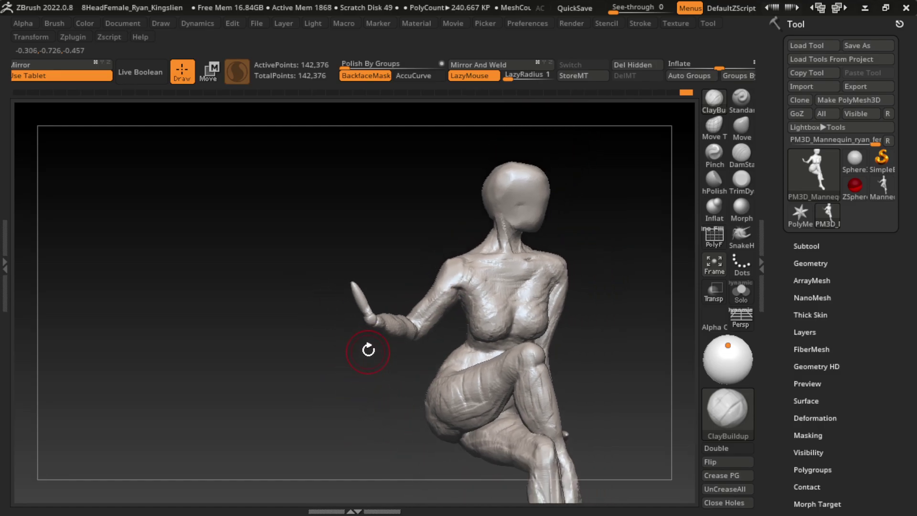
pyautogui.moveTo(349, 304)
pyautogui.mouseDown()
pyautogui.moveTo(388, 297)
pyautogui.moveTo(374, 315)
pyautogui.mouseUp()
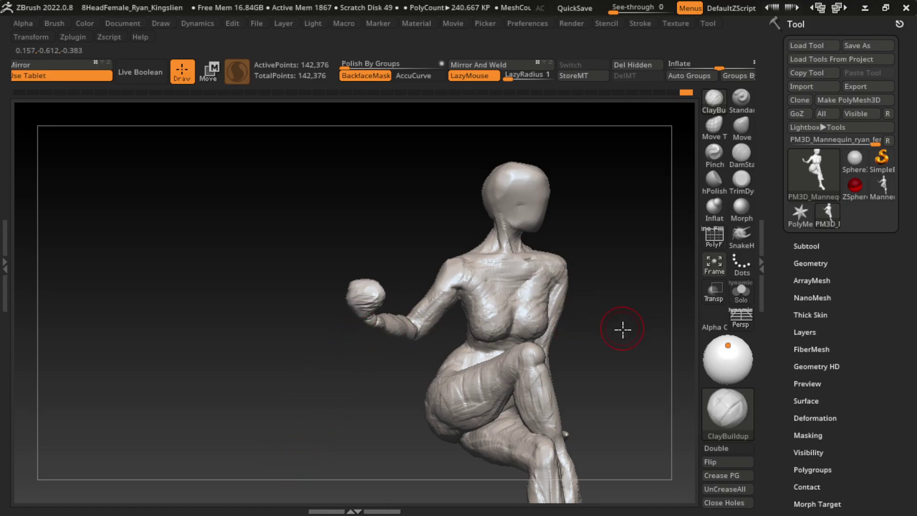
pyautogui.moveTo(620, 327)
pyautogui.mouseDown()
pyautogui.moveTo(557, 368)
pyautogui.moveTo(576, 327)
pyautogui.mouseUp()
# Append a cube subtool and try scaling and moving it with the Transpose gizmo
pyautogui.click(809, 244)
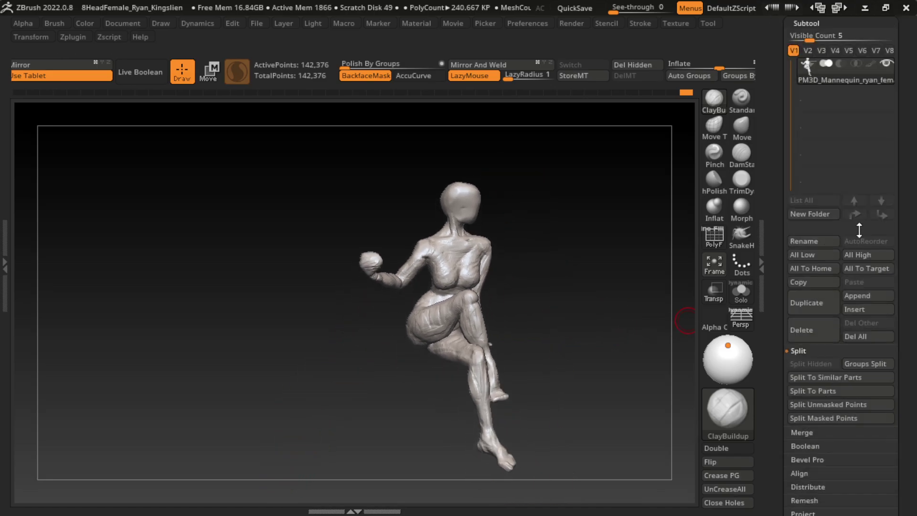
pyautogui.click(864, 296)
pyautogui.click(523, 277)
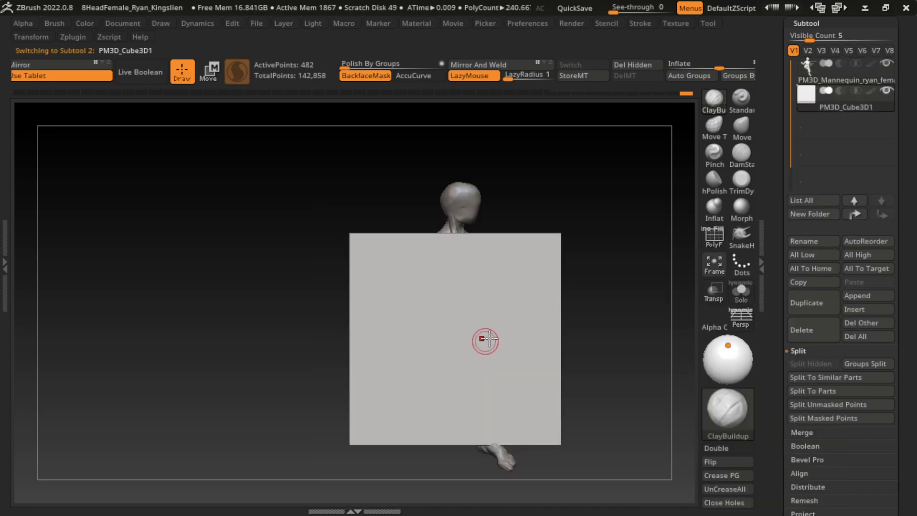
pyautogui.press('w')
pyautogui.moveTo(455, 338); pyautogui.dragTo(458, 346)
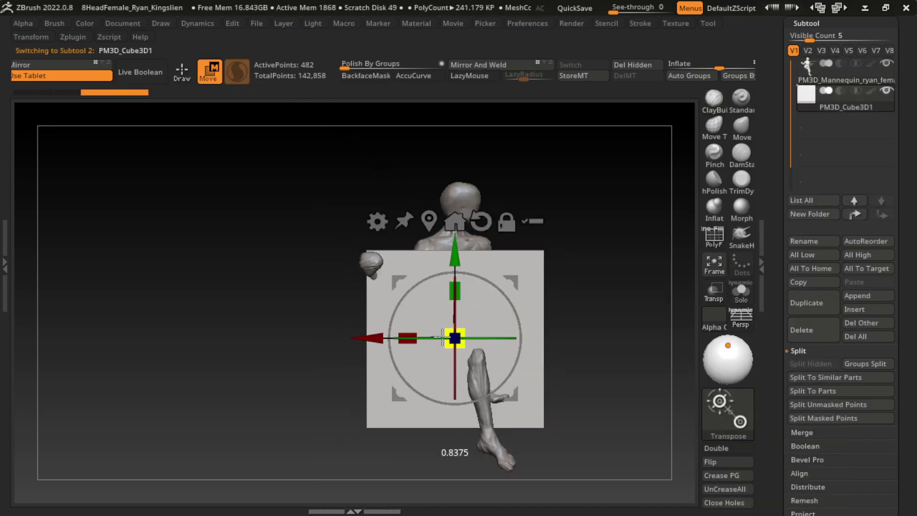
pyautogui.moveTo(455, 247); pyautogui.dragTo(461, 221)
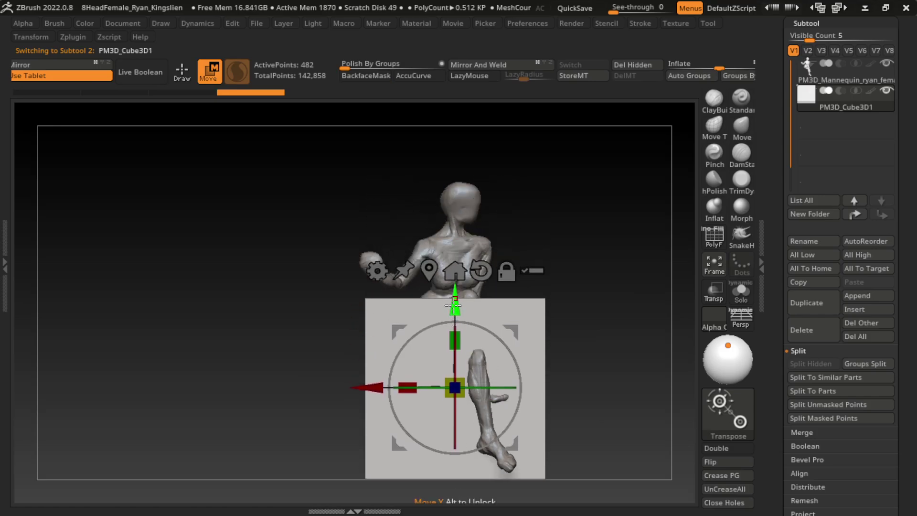
pyautogui.moveTo(454, 296); pyautogui.dragTo(449, 258)
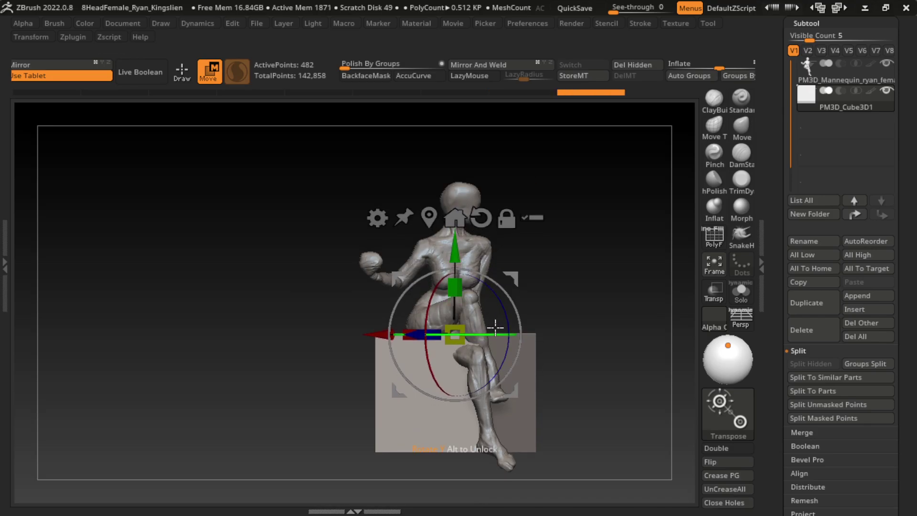
pyautogui.hotkey('ctrl', 'z')
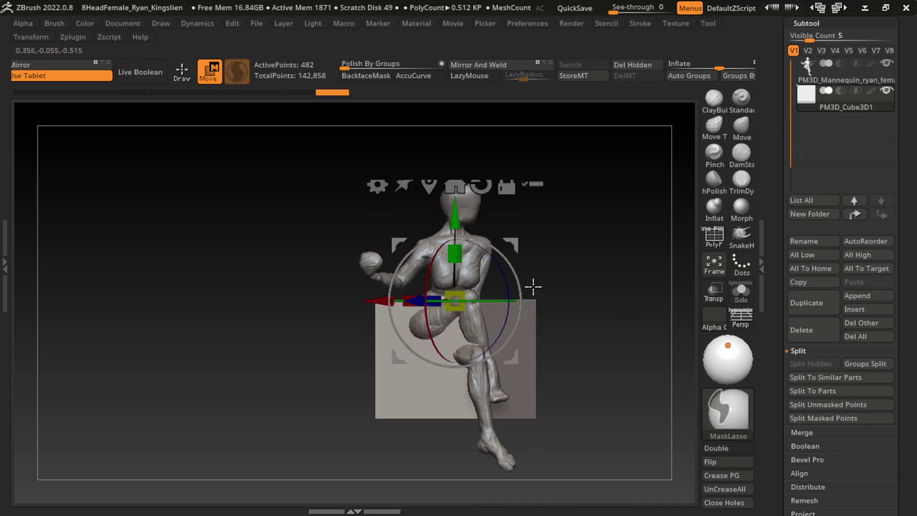
pyautogui.hotkey('ctrl', 'z')
# Lower the cube beneath the seated figure, shift it left and rotate it square
pyautogui.moveTo(452, 219); pyautogui.dragTo(448, 272)
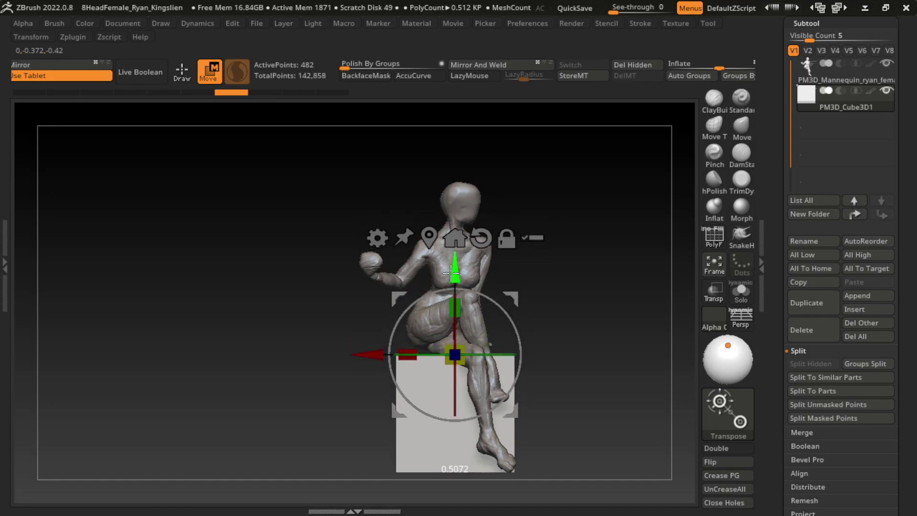
pyautogui.moveTo(367, 354); pyautogui.dragTo(325, 370)
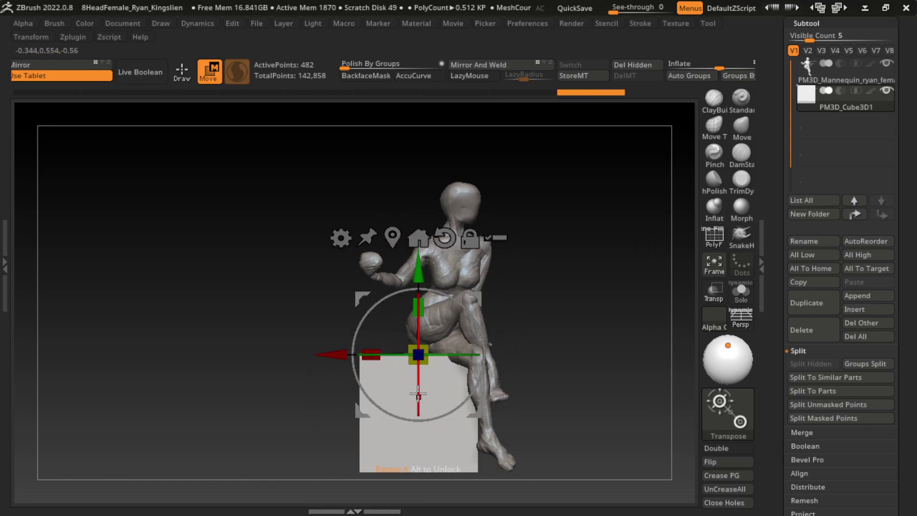
pyautogui.moveTo(418, 400); pyautogui.dragTo(417, 406)
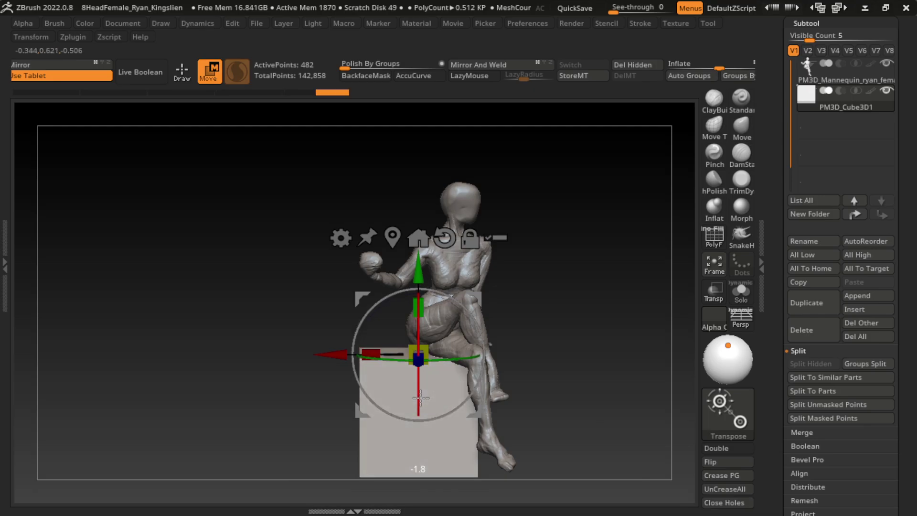
pyautogui.keyDown('ctrl'); pyautogui.moveTo(504, 364); pyautogui.dragTo(498, 350, button='right'); pyautogui.keyUp('ctrl')
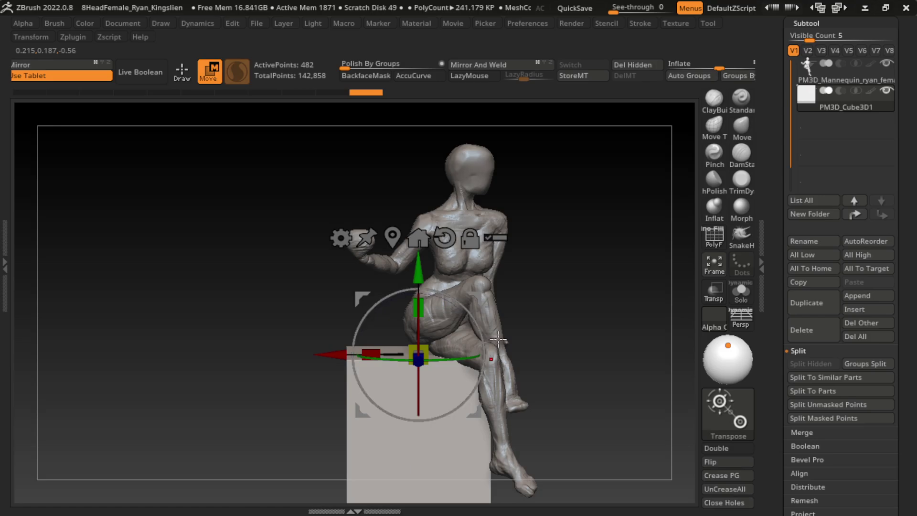
pyautogui.moveTo(499, 338); pyautogui.dragTo(641, 317, button='right')
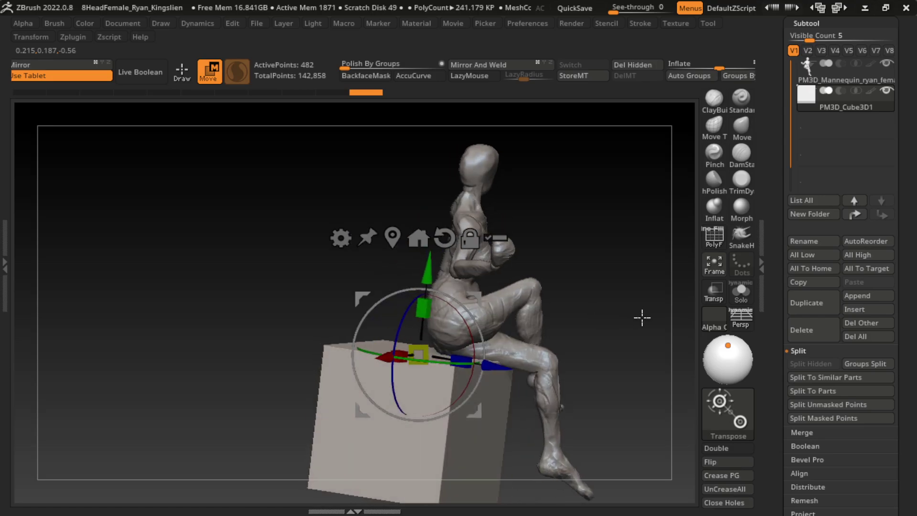
pyautogui.moveTo(486, 366); pyautogui.dragTo(490, 370)
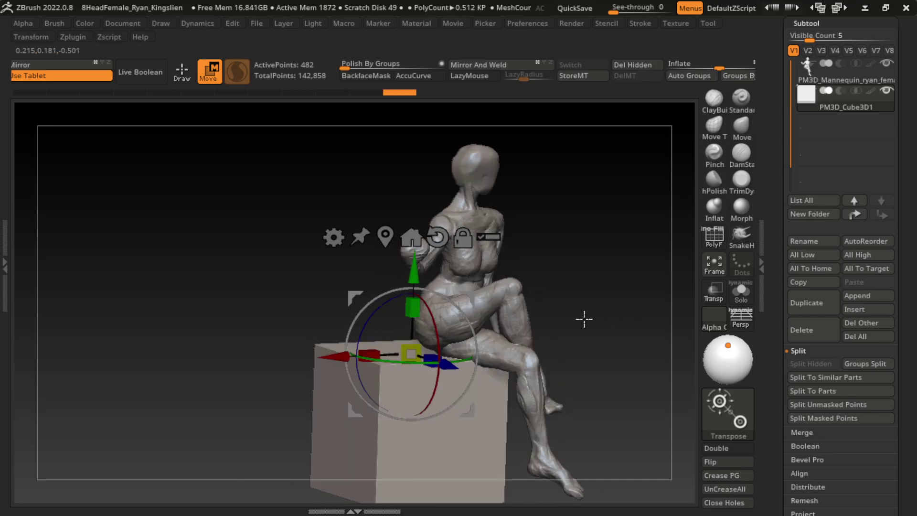
pyautogui.moveTo(490, 370); pyautogui.dragTo(581, 328, button='right')
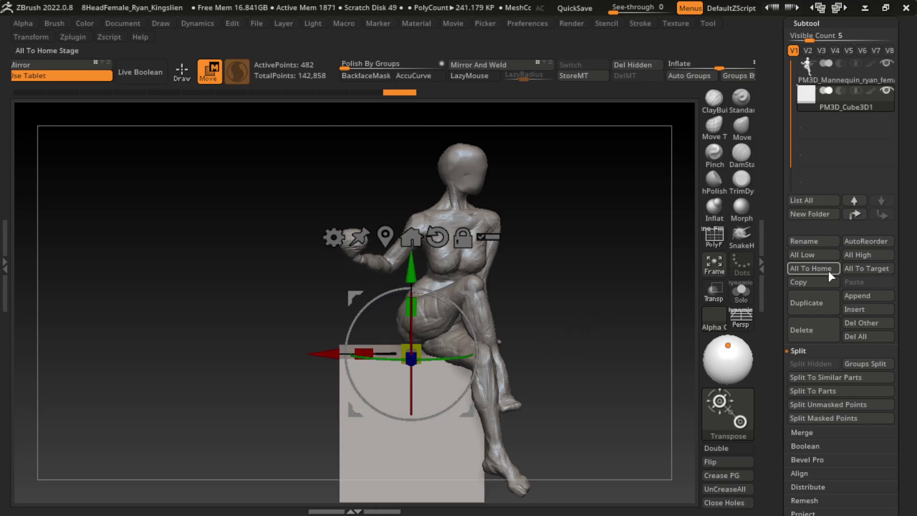
pyautogui.click(857, 295)
# Append a cylinder and scale it thin and tall into a staff beside the figure
pyautogui.click(578, 319)
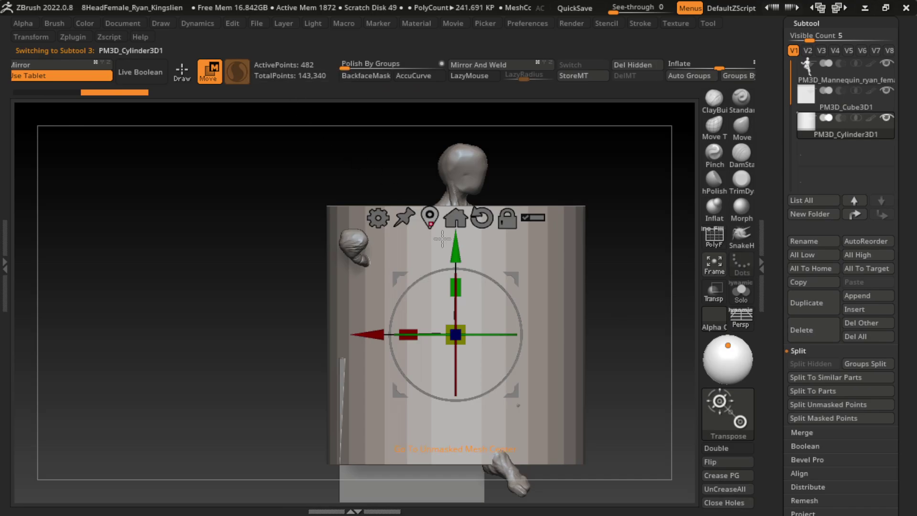
pyautogui.moveTo(455, 335); pyautogui.dragTo(327, 224)
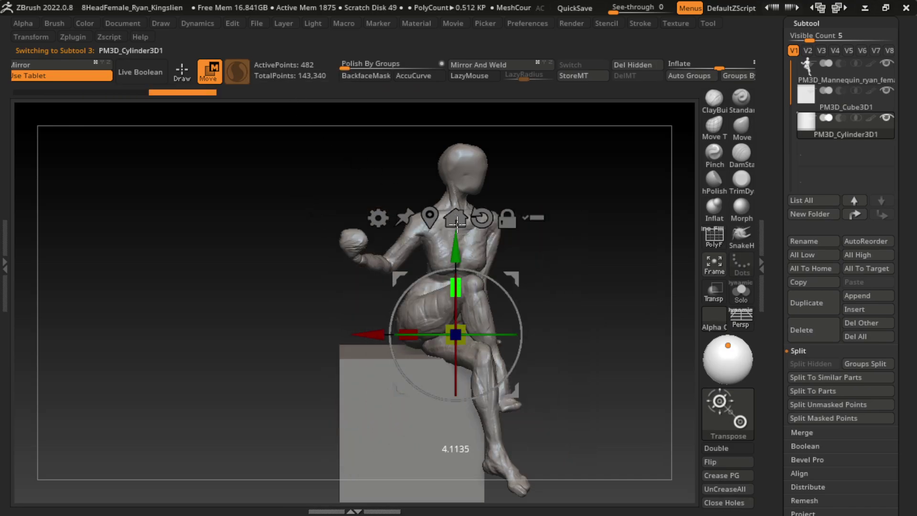
pyautogui.moveTo(356, 334); pyautogui.dragTo(254, 351)
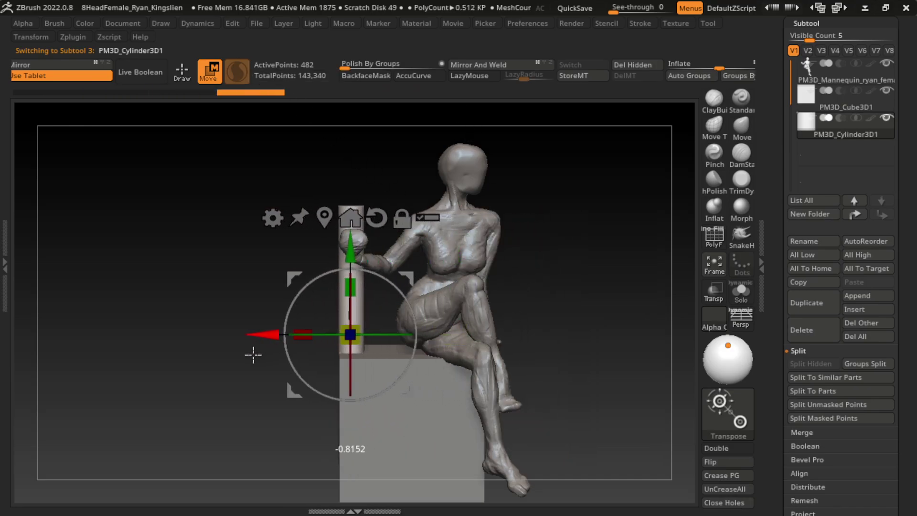
pyautogui.moveTo(366, 349); pyautogui.dragTo(343, 351)
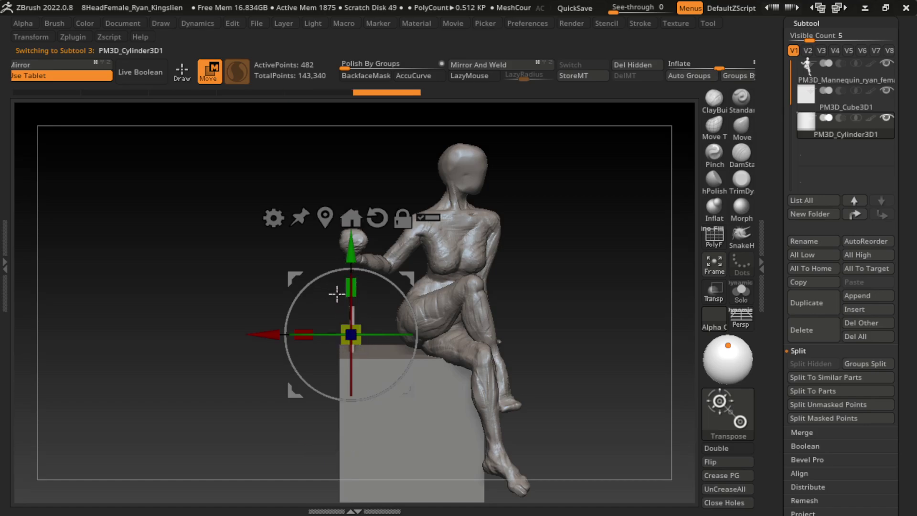
pyautogui.moveTo(353, 287); pyautogui.dragTo(357, 267)
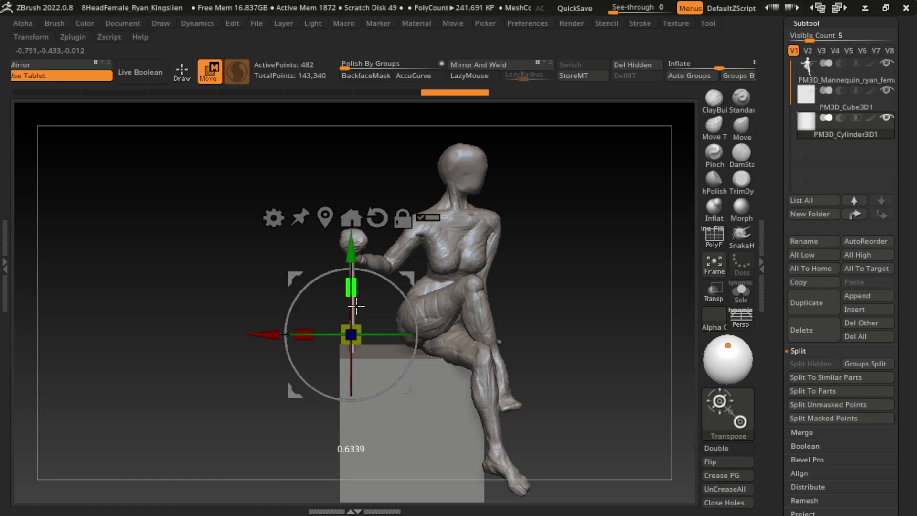
# Raise the staff into the hand, tilt it diagonally, and nudge the box slightly right
pyautogui.moveTo(545, 242)
pyautogui.mouseDown()
pyautogui.moveTo(604, 258)
pyautogui.moveTo(511, 227)
pyautogui.mouseUp()
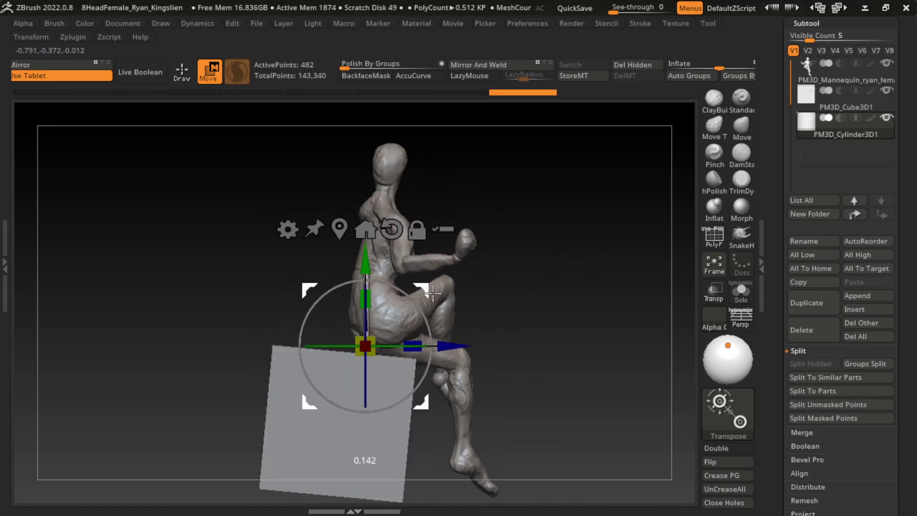
pyautogui.moveTo(509, 258); pyautogui.dragTo(522, 268)
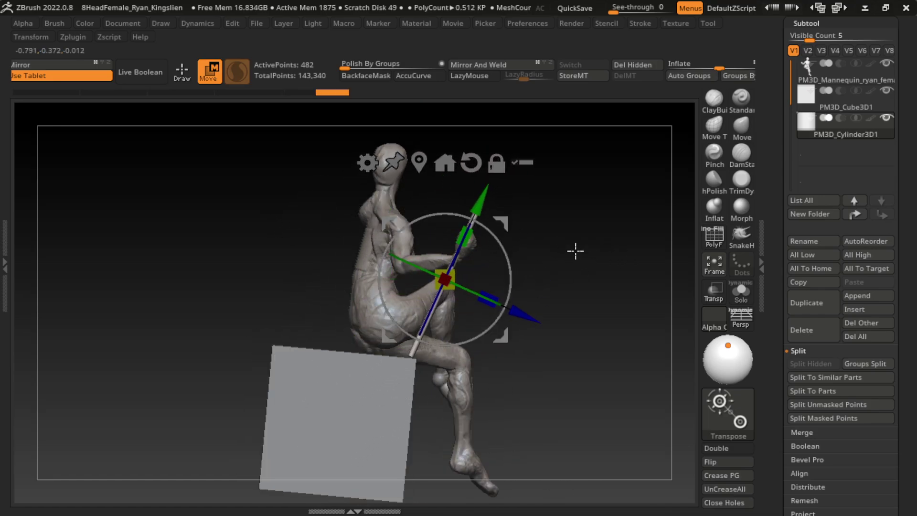
pyautogui.moveTo(577, 250)
pyautogui.mouseDown()
pyautogui.moveTo(623, 217)
pyautogui.moveTo(597, 224)
pyautogui.mouseUp()
pyautogui.moveTo(449, 210); pyautogui.dragTo(453, 215)
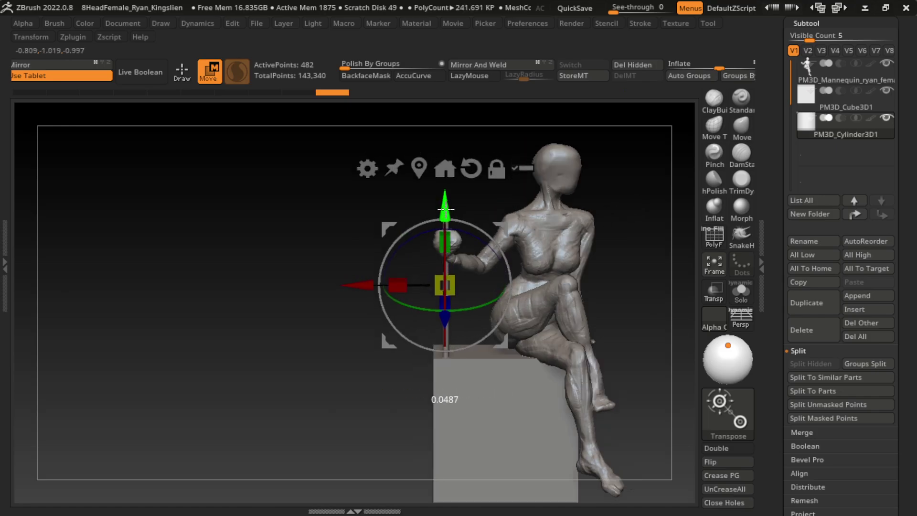
pyautogui.moveTo(506, 262); pyautogui.dragTo(489, 236)
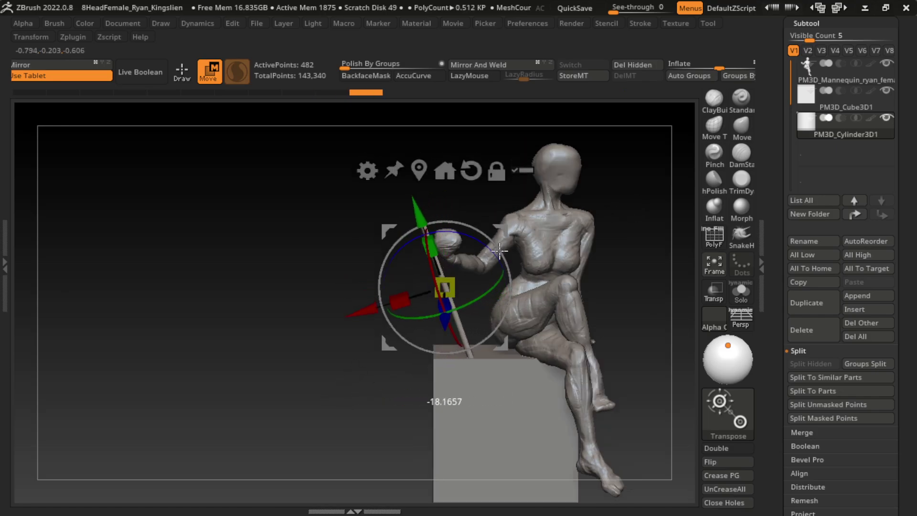
pyautogui.moveTo(359, 303); pyautogui.dragTo(358, 349)
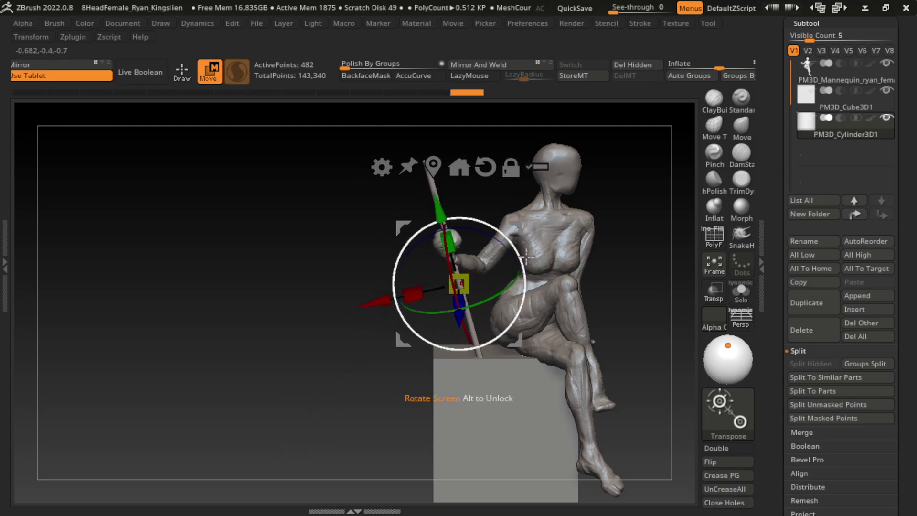
pyautogui.keyDown('alt'); pyautogui.moveTo(652, 254); pyautogui.dragTo(549, 262); pyautogui.keyUp('alt')
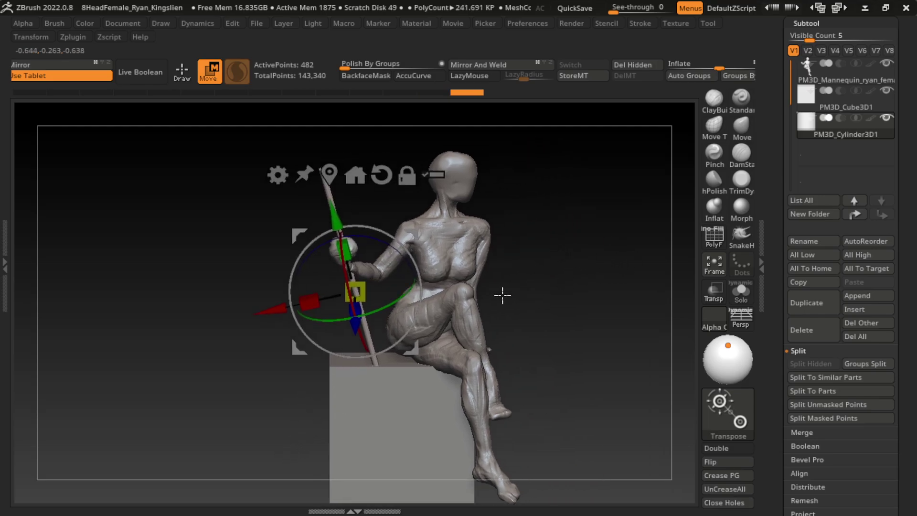
pyautogui.keyDown('alt'); pyautogui.click(453, 372); pyautogui.keyUp('alt')
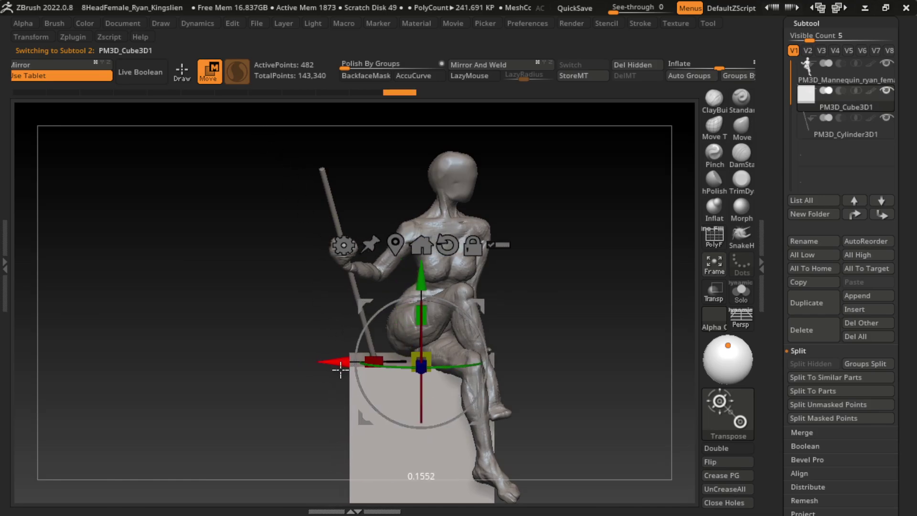
pyautogui.moveTo(340, 369); pyautogui.dragTo(344, 369)
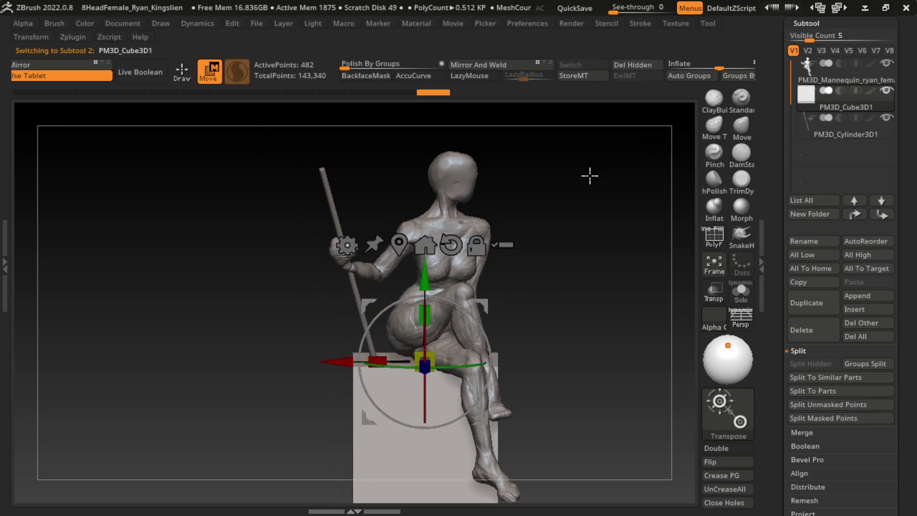
pyautogui.click(190, 77)
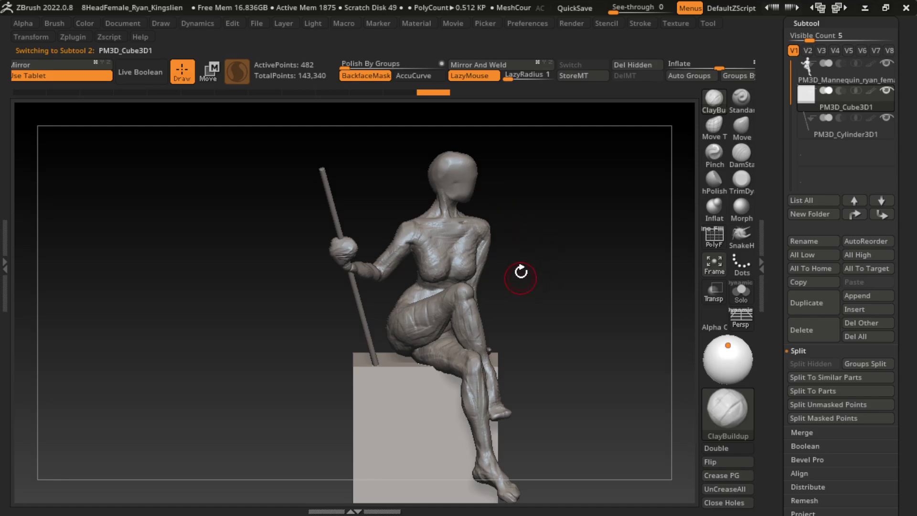
# Select the mannequin, try a Move edit on the hand, undo it, and switch to ClayBuildup
pyautogui.keyDown('alt'); pyautogui.click(337, 253); pyautogui.keyUp('alt')
pyautogui.keyDown('ctrl'); pyautogui.moveTo(552, 231); pyautogui.dragTo(593, 266, button='right'); pyautogui.keyUp('ctrl')
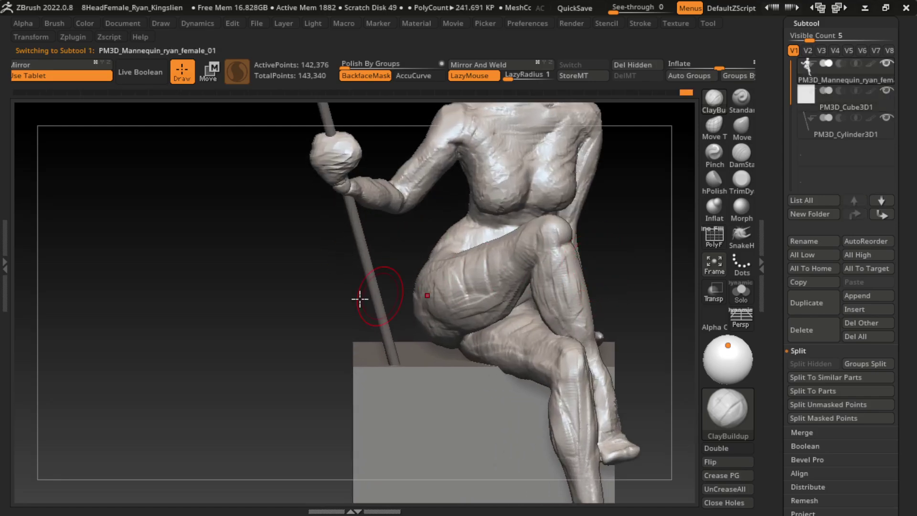
pyautogui.keyDown('ctrl'); pyautogui.moveTo(361, 299); pyautogui.dragTo(610, 209, button='right'); pyautogui.keyUp('ctrl')
pyautogui.moveTo(675, 181)
pyautogui.mouseDown(button='right')
pyautogui.moveTo(303, 332)
pyautogui.moveTo(296, 378)
pyautogui.mouseUp(button='right')
pyautogui.moveTo(286, 270); pyautogui.dragTo(343, 279, button='right')
pyautogui.press('s')
pyautogui.click(741, 125)
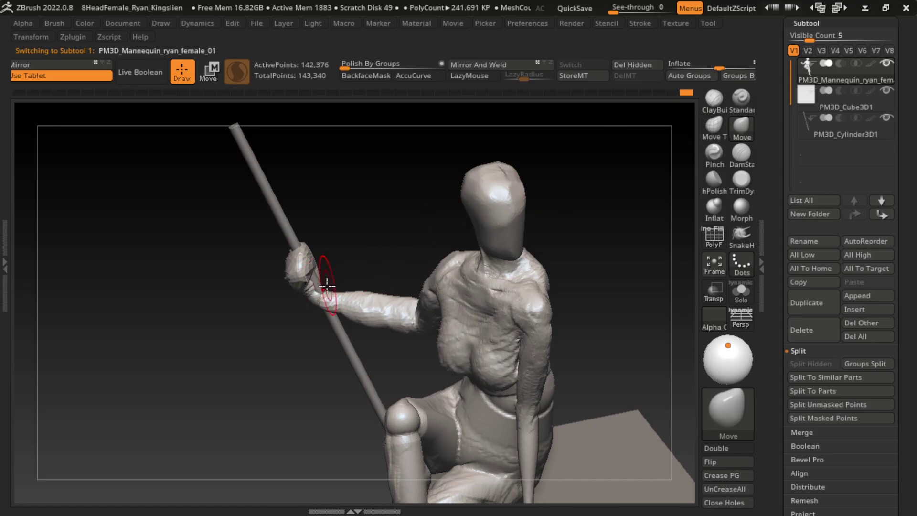
pyautogui.moveTo(307, 307)
pyautogui.mouseDown(button='right')
pyautogui.moveTo(507, 310)
pyautogui.moveTo(597, 267)
pyautogui.moveTo(563, 266)
pyautogui.mouseUp(button='right')
pyautogui.moveTo(505, 256)
pyautogui.mouseDown(button='right')
pyautogui.moveTo(543, 246)
pyautogui.moveTo(296, 266)
pyautogui.mouseUp(button='right')
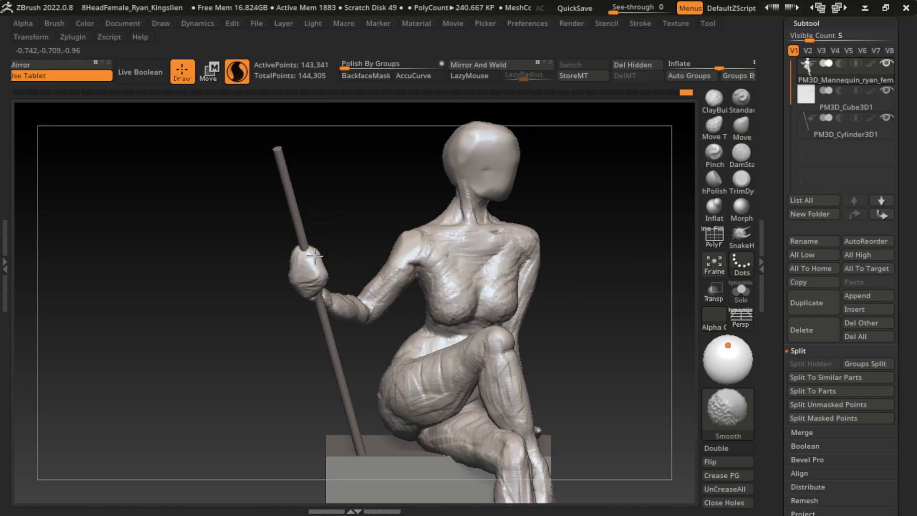
pyautogui.hotkey('ctrl', 'z')
pyautogui.hotkey('ctrl', 'z')
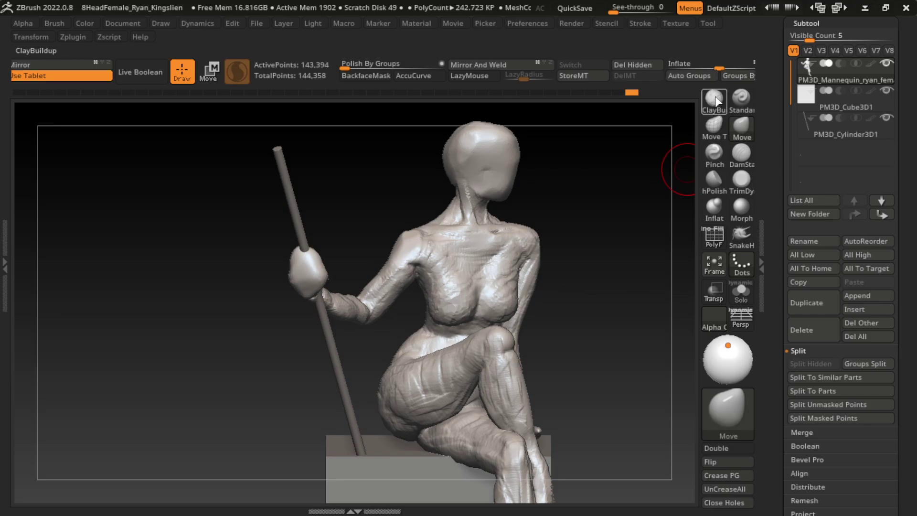
pyautogui.click(713, 98)
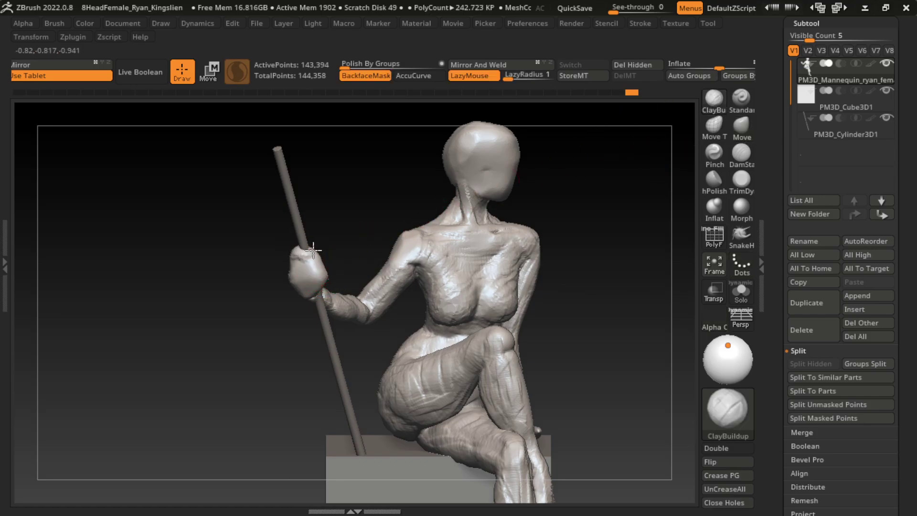
pyautogui.hotkey('ctrl', 'z')
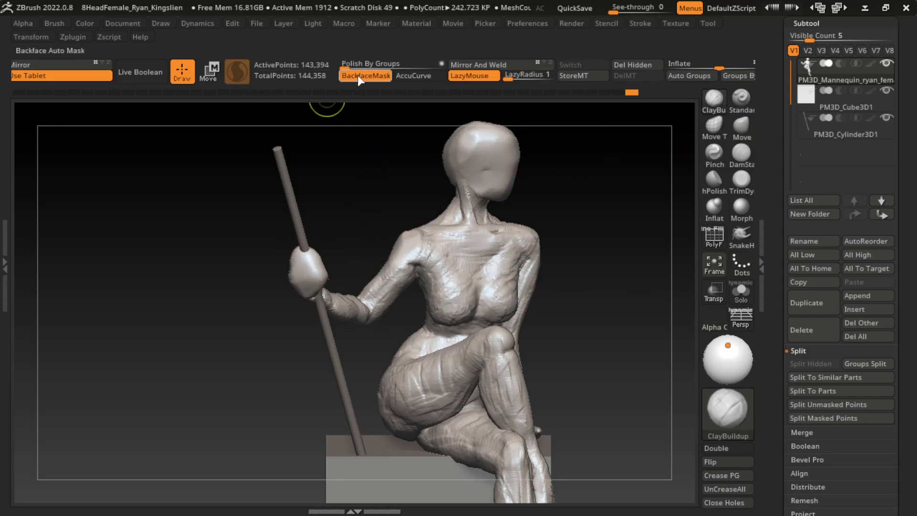
# Turn off backface masking and add ClayBuildup clay to the shoulder
pyautogui.click(359, 76)
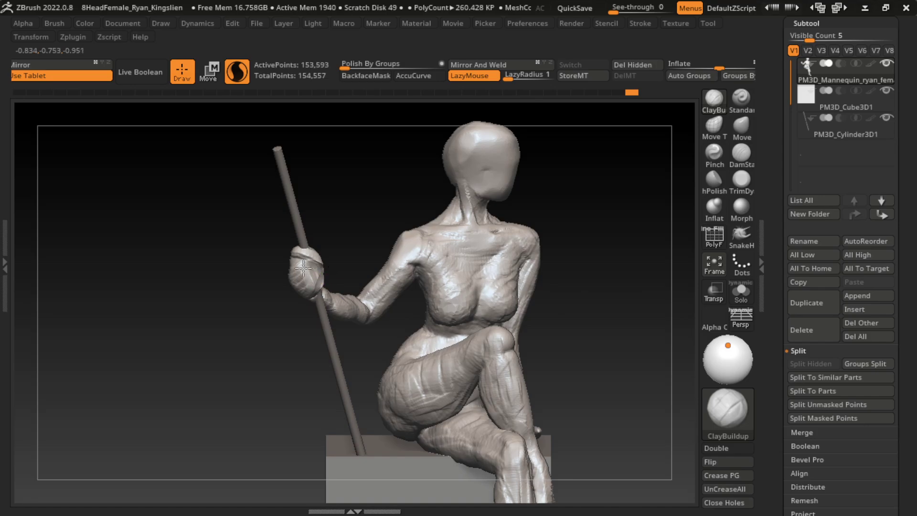
pyautogui.moveTo(329, 245)
pyautogui.mouseDown()
pyautogui.moveTo(315, 250)
pyautogui.moveTo(321, 270)
pyautogui.mouseUp()
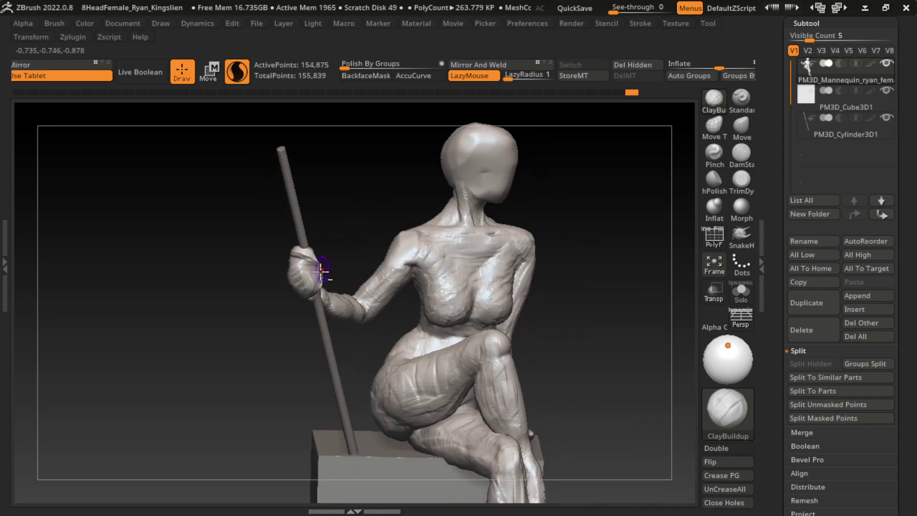
pyautogui.moveTo(345, 237); pyautogui.dragTo(360, 247)
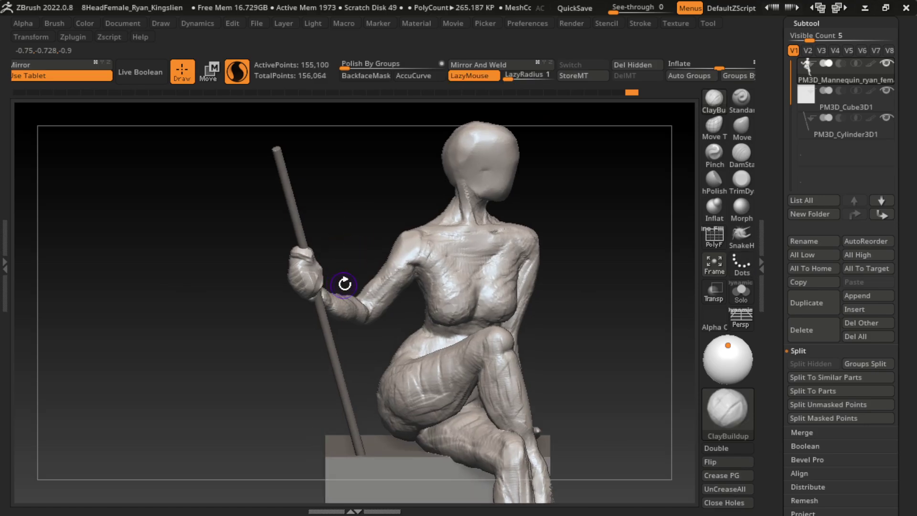
pyautogui.moveTo(344, 282)
pyautogui.mouseDown()
pyautogui.moveTo(593, 205)
pyautogui.moveTo(317, 242)
pyautogui.moveTo(331, 267)
pyautogui.moveTo(377, 207)
pyautogui.moveTo(350, 250)
pyautogui.mouseUp()
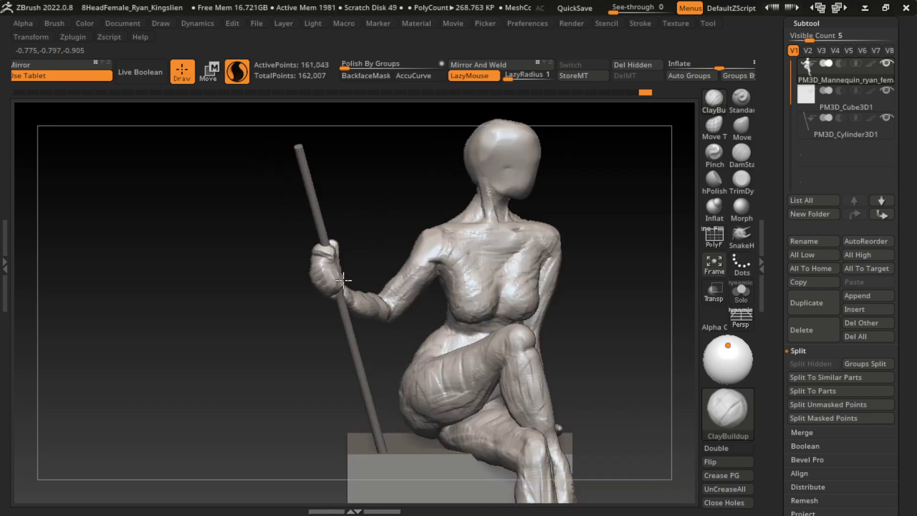
pyautogui.moveTo(581, 245)
pyautogui.mouseDown()
pyautogui.moveTo(546, 252)
pyautogui.moveTo(574, 254)
pyautogui.mouseUp()
pyautogui.moveTo(571, 220); pyautogui.dragTo(548, 259)
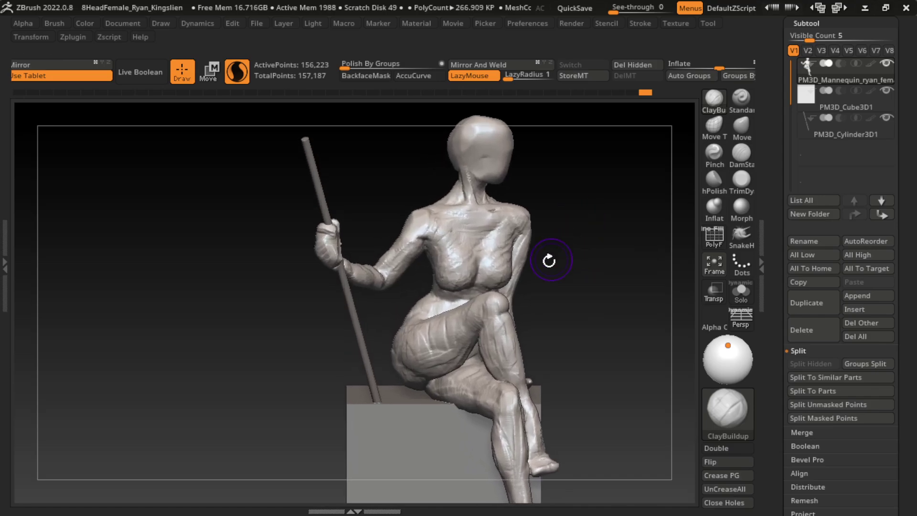
pyautogui.moveTo(400, 222)
pyautogui.mouseDown()
pyautogui.moveTo(409, 194)
pyautogui.moveTo(381, 204)
pyautogui.moveTo(390, 235)
pyautogui.mouseUp()
# Build up clay detail on the hand with the ClayBuildup brush
pyautogui.click(741, 153)
pyautogui.moveTo(429, 181)
pyautogui.mouseDown()
pyautogui.moveTo(337, 232)
pyautogui.moveTo(348, 214)
pyautogui.moveTo(546, 194)
pyautogui.mouseUp()
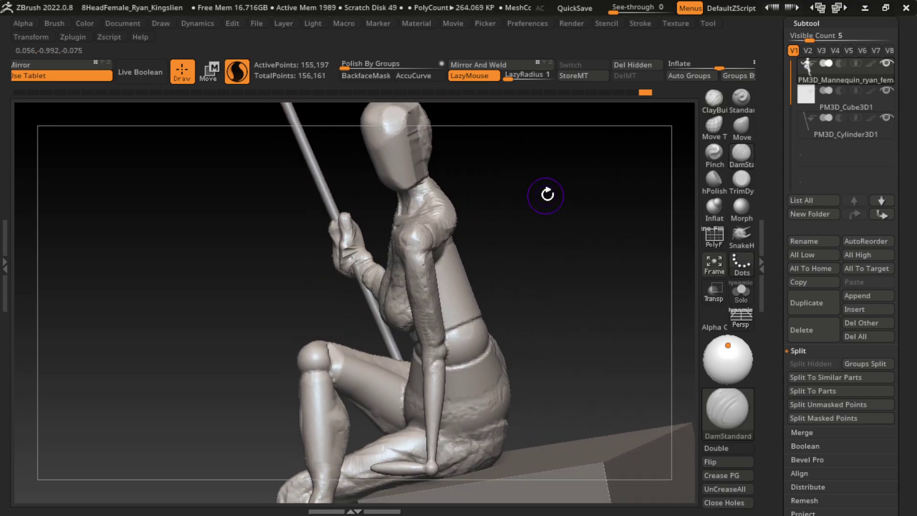
pyautogui.click(712, 100)
pyautogui.moveTo(356, 242); pyautogui.dragTo(356, 236)
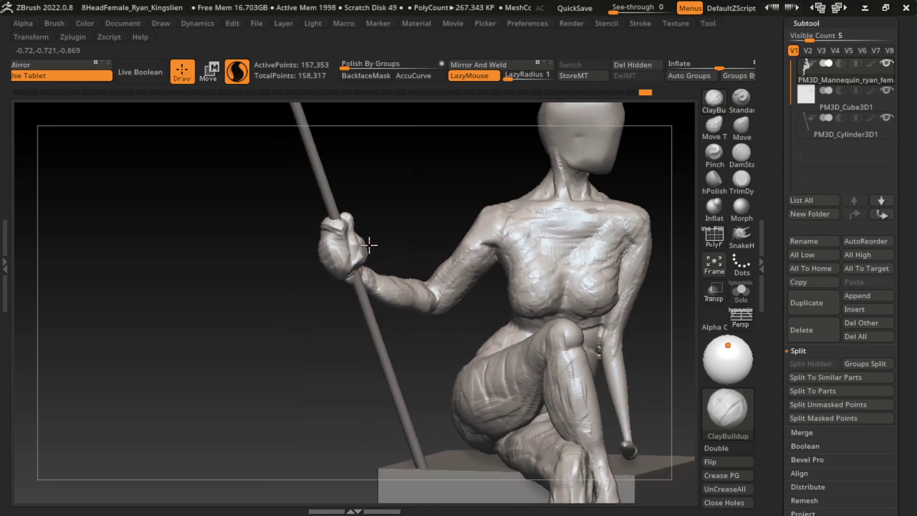
pyautogui.moveTo(380, 247); pyautogui.dragTo(366, 234)
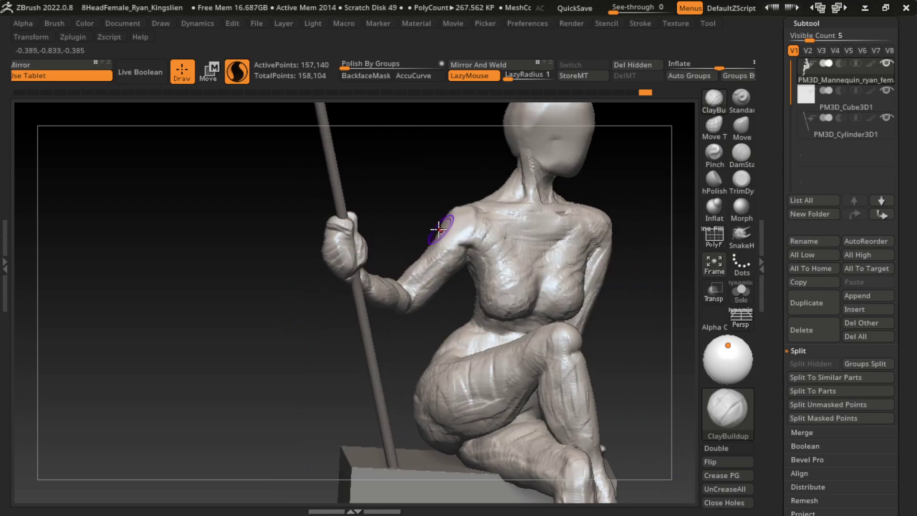
pyautogui.moveTo(430, 215); pyautogui.dragTo(420, 229)
pyautogui.moveTo(624, 188)
pyautogui.keyDown('alt'); pyautogui.mouseDown()
pyautogui.moveTo(499, 216)
pyautogui.moveTo(549, 272)
pyautogui.moveTo(511, 253)
pyautogui.mouseUp(); pyautogui.keyUp('alt')
# Add clay over the forearm, shoulder, chest, neck and abdomen, then enlarge the brush
pyautogui.press('s')
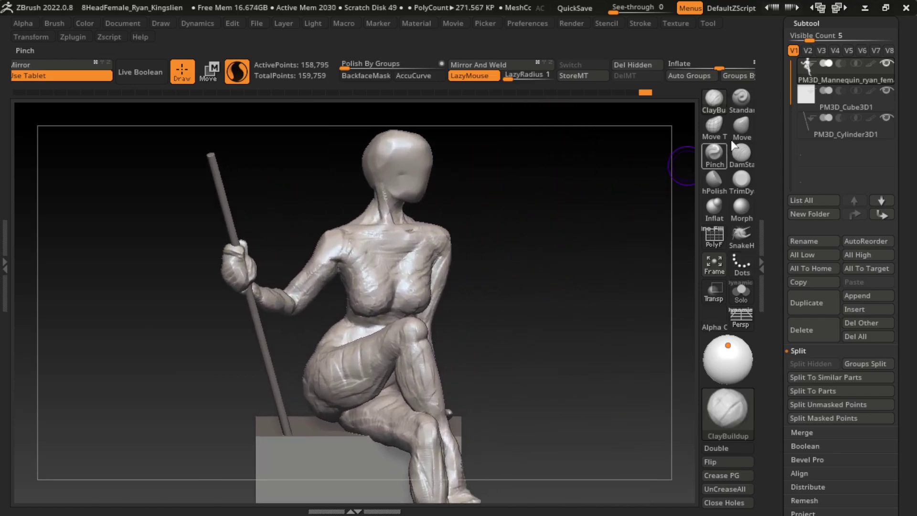
pyautogui.press('b')
pyautogui.press('Escape')
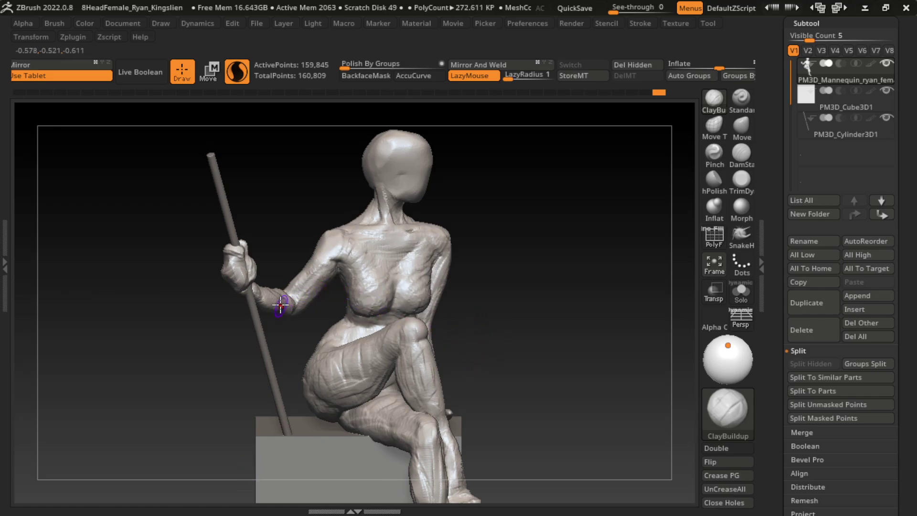
pyautogui.moveTo(285, 302)
pyautogui.mouseDown()
pyautogui.moveTo(284, 312)
pyautogui.moveTo(282, 304)
pyautogui.moveTo(320, 311)
pyautogui.mouseUp()
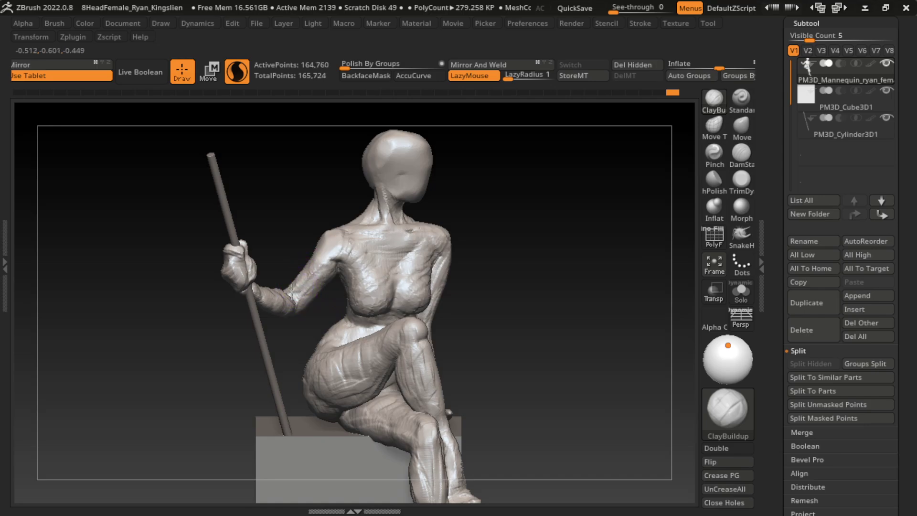
pyautogui.moveTo(366, 217); pyautogui.dragTo(381, 245)
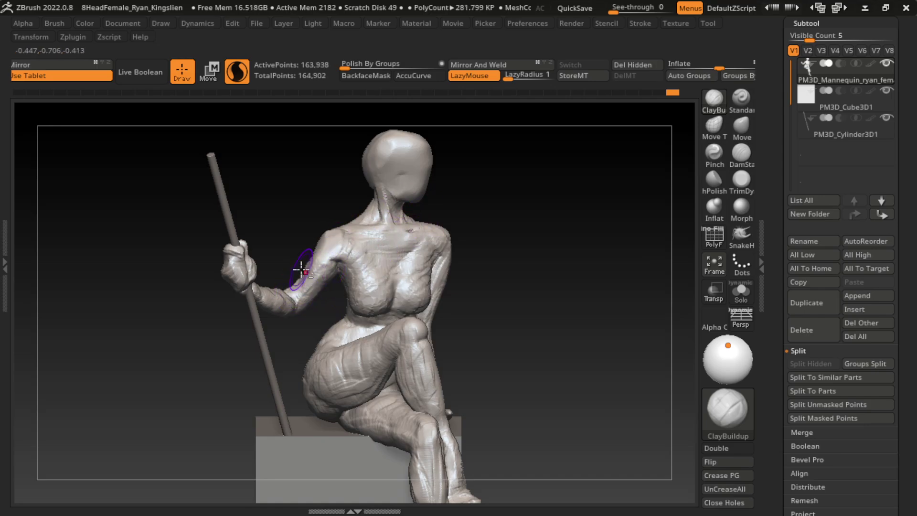
pyautogui.moveTo(309, 256); pyautogui.dragTo(401, 201)
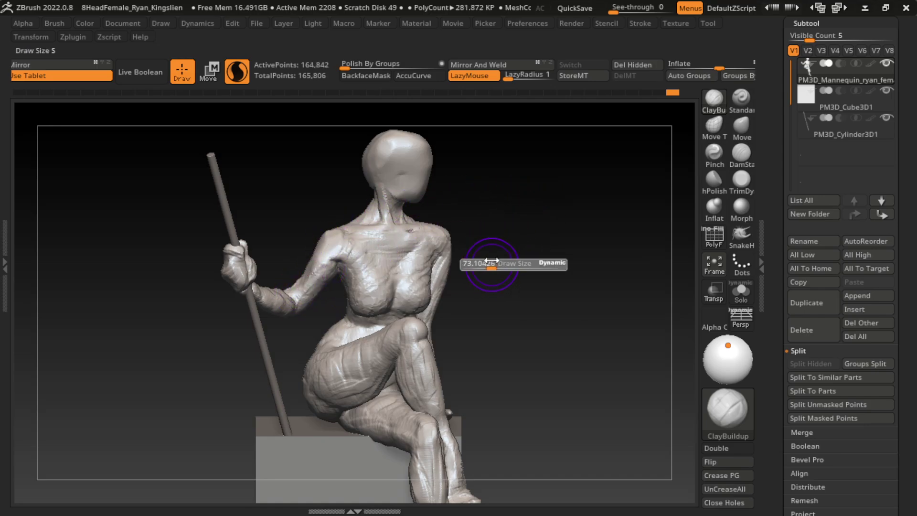
pyautogui.moveTo(348, 215); pyautogui.dragTo(353, 291)
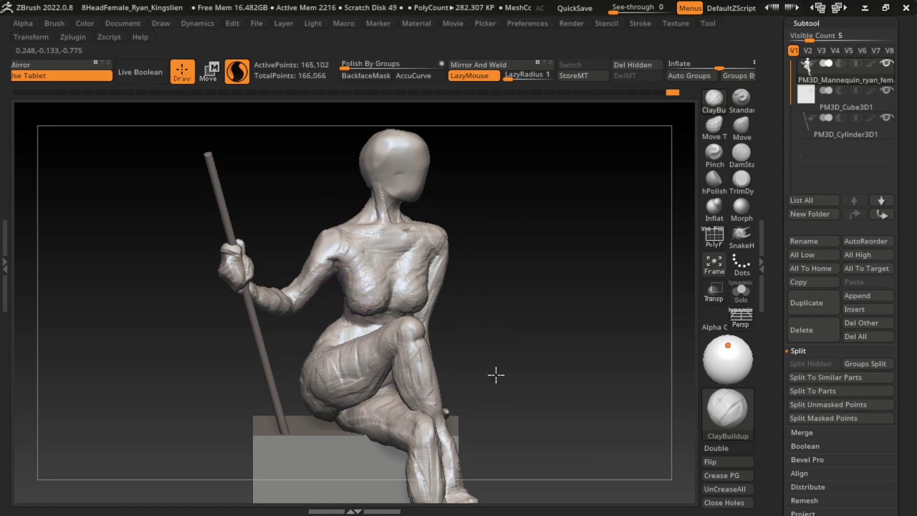
pyautogui.moveTo(495, 375); pyautogui.dragTo(449, 366)
# Sculpt the right collarbone and shoulder and build up the left upper arm
pyautogui.press('s')
pyautogui.press('s')
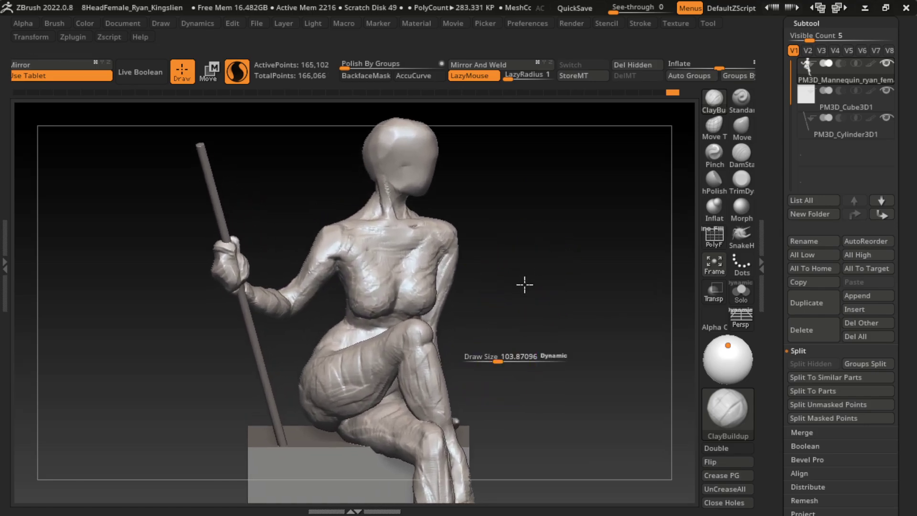
pyautogui.keyDown('alt'); pyautogui.moveTo(525, 285); pyautogui.dragTo(491, 380); pyautogui.keyUp('alt')
pyautogui.press('s')
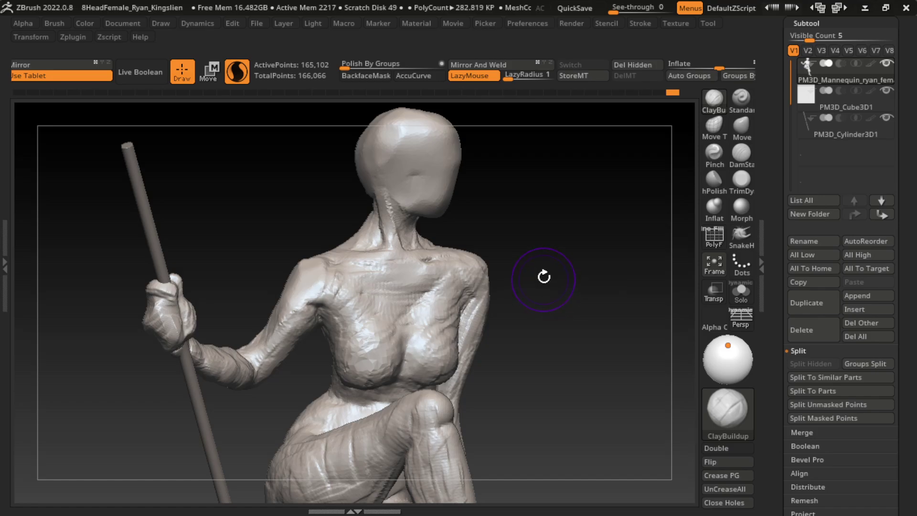
pyautogui.moveTo(406, 291)
pyautogui.mouseDown()
pyautogui.moveTo(454, 258)
pyautogui.moveTo(459, 267)
pyautogui.moveTo(430, 299)
pyautogui.moveTo(446, 296)
pyautogui.moveTo(461, 275)
pyautogui.moveTo(440, 292)
pyautogui.mouseUp()
pyautogui.moveTo(315, 298)
pyautogui.mouseDown()
pyautogui.moveTo(327, 307)
pyautogui.moveTo(316, 305)
pyautogui.moveTo(291, 332)
pyautogui.moveTo(294, 305)
pyautogui.mouseUp()
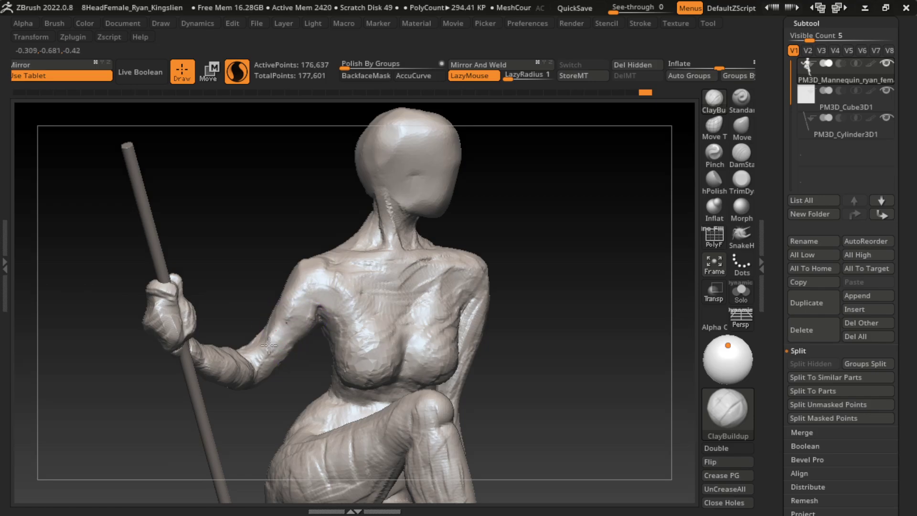
# Reshape the neck and build up the upper chest and collarbones
pyautogui.moveTo(609, 297)
pyautogui.keyDown('alt'); pyautogui.mouseDown()
pyautogui.moveTo(501, 328)
pyautogui.moveTo(460, 254)
pyautogui.mouseUp(); pyautogui.keyUp('alt')
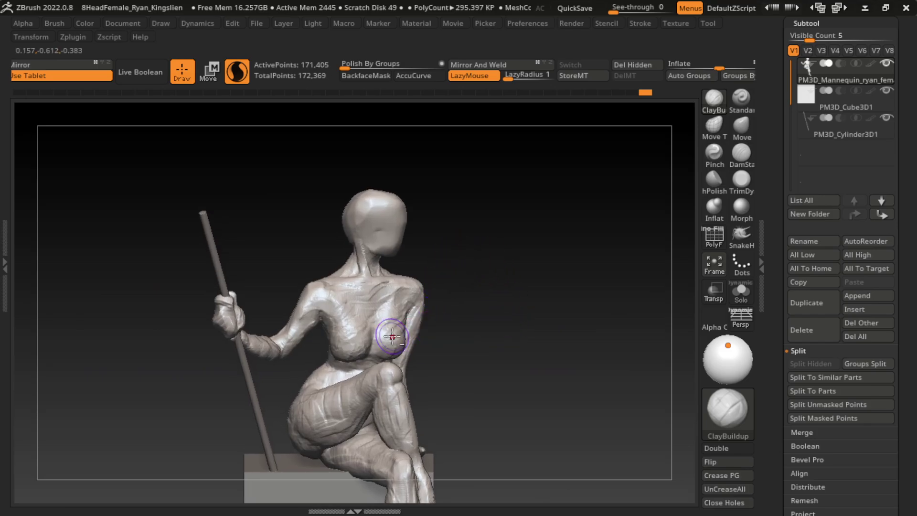
pyautogui.moveTo(403, 271); pyautogui.dragTo(377, 282)
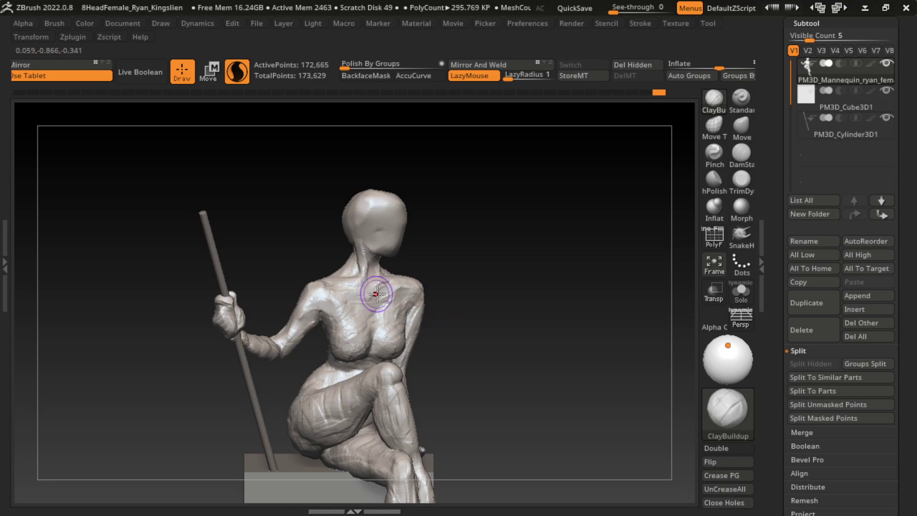
pyautogui.moveTo(405, 274)
pyautogui.mouseDown()
pyautogui.moveTo(372, 267)
pyautogui.moveTo(343, 279)
pyautogui.moveTo(386, 286)
pyautogui.mouseUp()
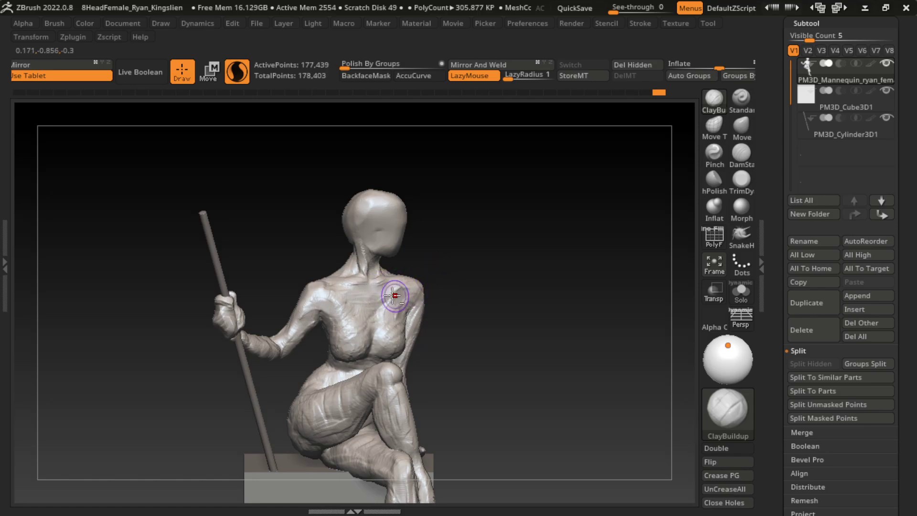
pyautogui.moveTo(404, 287); pyautogui.dragTo(336, 293)
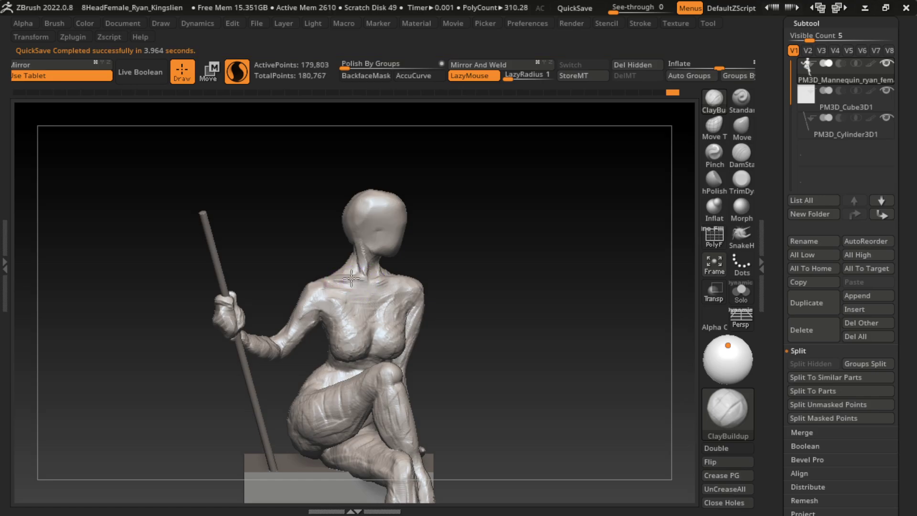
pyautogui.moveTo(352, 277); pyautogui.dragTo(363, 279)
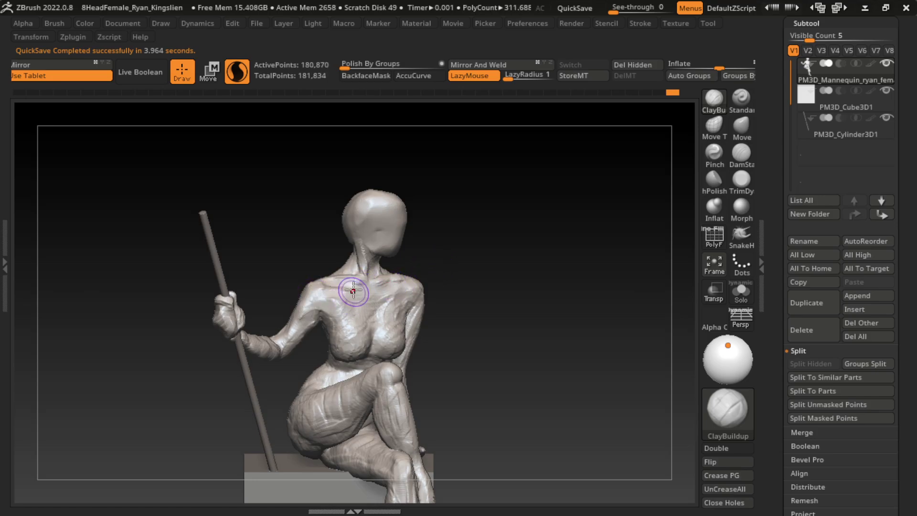
pyautogui.moveTo(406, 287); pyautogui.dragTo(370, 278)
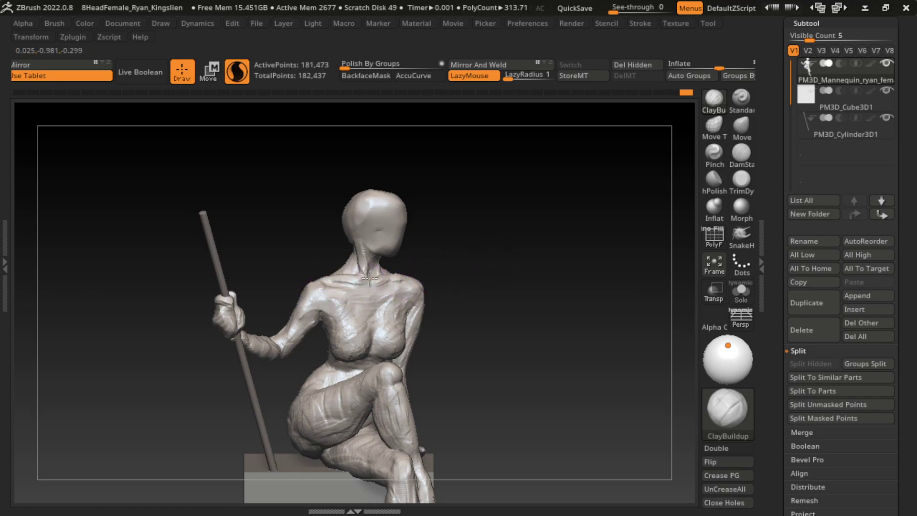
pyautogui.moveTo(458, 249)
pyautogui.keyDown('alt'); pyautogui.mouseDown()
pyautogui.moveTo(474, 274)
pyautogui.moveTo(467, 252)
pyautogui.moveTo(379, 265)
pyautogui.mouseUp(); pyautogui.keyUp('alt')
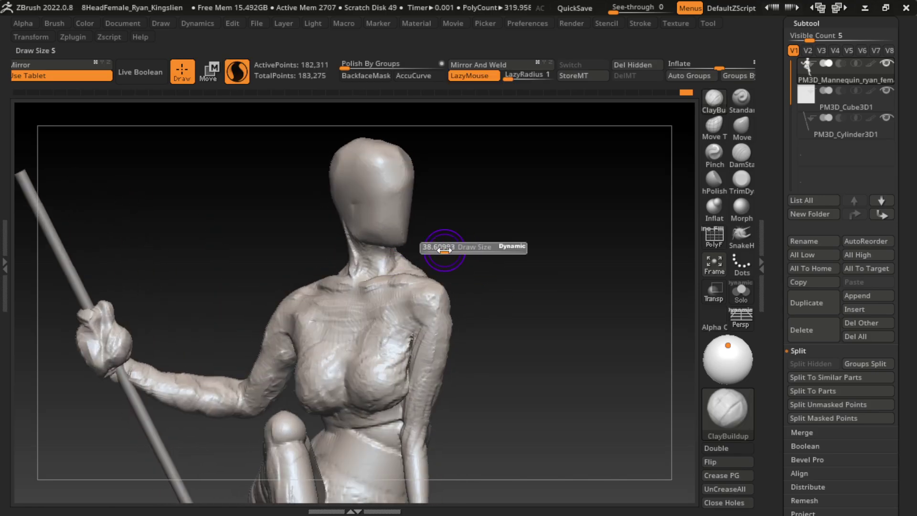
# Re-sculpt the side of the neck and define the chest and left breast
pyautogui.moveTo(440, 246)
pyautogui.mouseDown()
pyautogui.moveTo(390, 250)
pyautogui.moveTo(557, 241)
pyautogui.moveTo(505, 277)
pyautogui.moveTo(484, 266)
pyautogui.moveTo(506, 258)
pyautogui.mouseUp()
pyautogui.moveTo(487, 299); pyautogui.dragTo(476, 310)
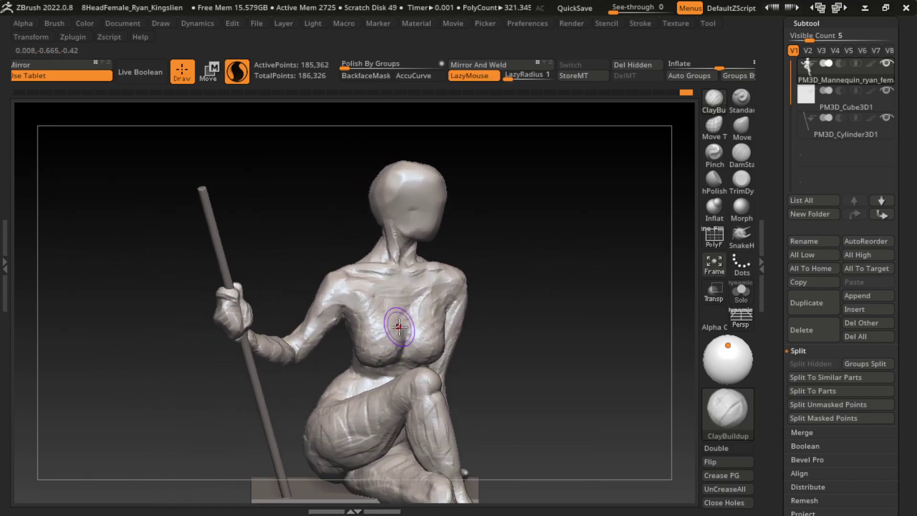
pyautogui.moveTo(400, 322)
pyautogui.mouseDown()
pyautogui.moveTo(399, 307)
pyautogui.moveTo(413, 310)
pyautogui.mouseUp()
# Lightly sculpt the raised knee from the side, then return to a frontal view
pyautogui.moveTo(541, 374)
pyautogui.mouseDown()
pyautogui.moveTo(477, 356)
pyautogui.moveTo(485, 344)
pyautogui.moveTo(487, 356)
pyautogui.moveTo(503, 332)
pyautogui.mouseUp()
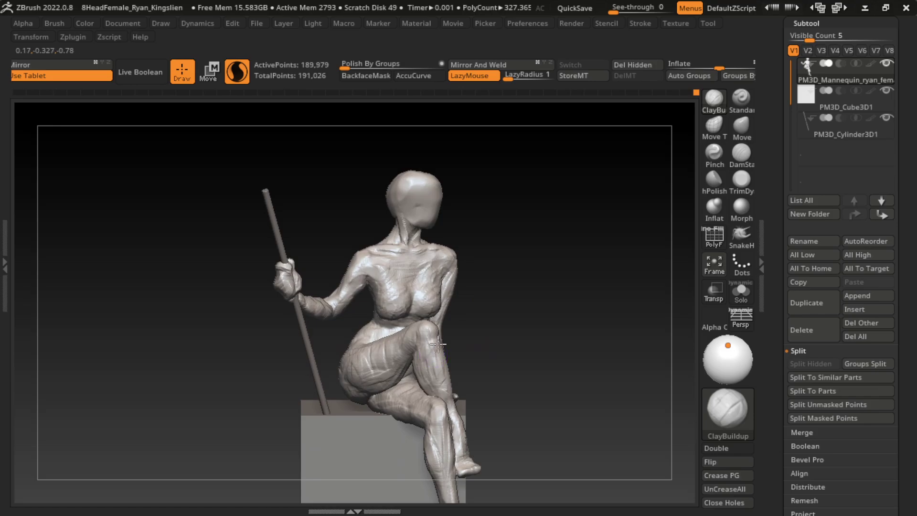
pyautogui.moveTo(438, 350); pyautogui.dragTo(437, 343)
pyautogui.moveTo(507, 374)
pyautogui.mouseDown()
pyautogui.moveTo(502, 403)
pyautogui.moveTo(497, 358)
pyautogui.moveTo(494, 375)
pyautogui.moveTo(416, 391)
pyautogui.mouseUp()
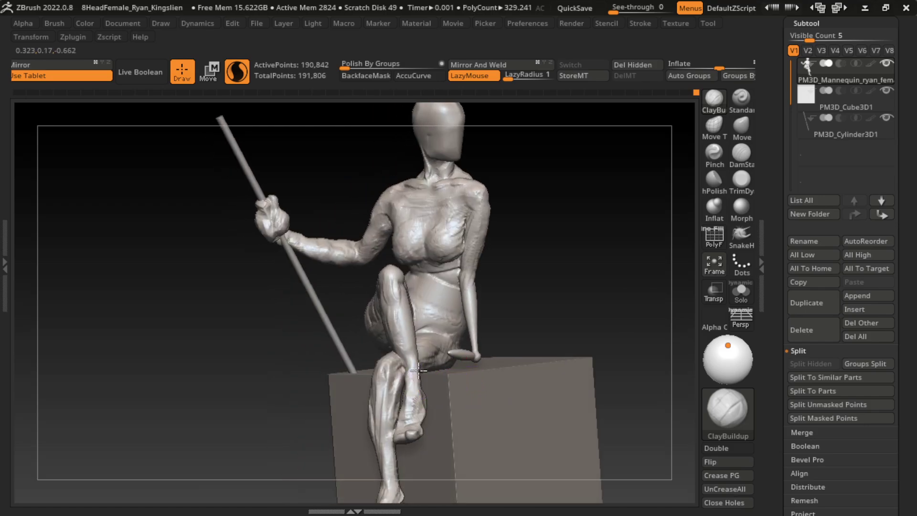
pyautogui.moveTo(549, 321); pyautogui.dragTo(598, 288)
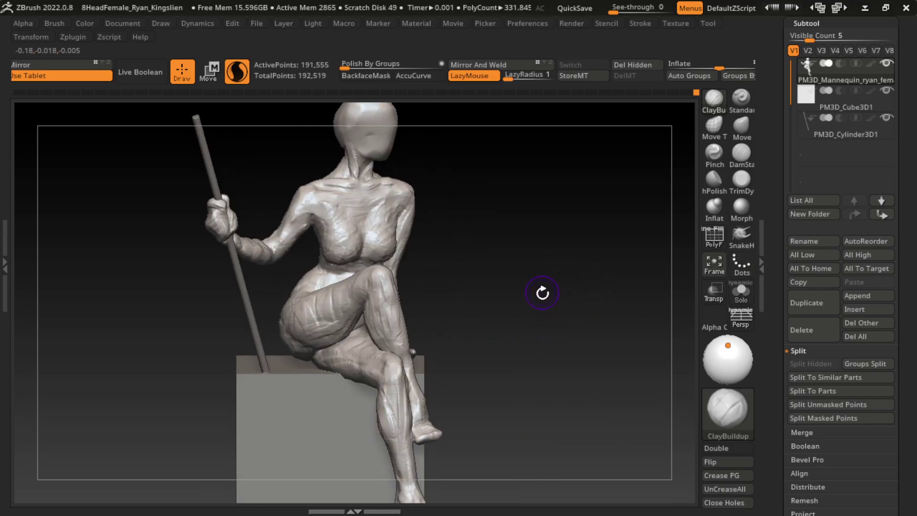
pyautogui.moveTo(542, 293)
pyautogui.mouseDown()
pyautogui.moveTo(523, 302)
pyautogui.moveTo(493, 293)
pyautogui.moveTo(495, 350)
pyautogui.moveTo(528, 307)
pyautogui.moveTo(556, 368)
pyautogui.moveTo(536, 317)
pyautogui.mouseUp()
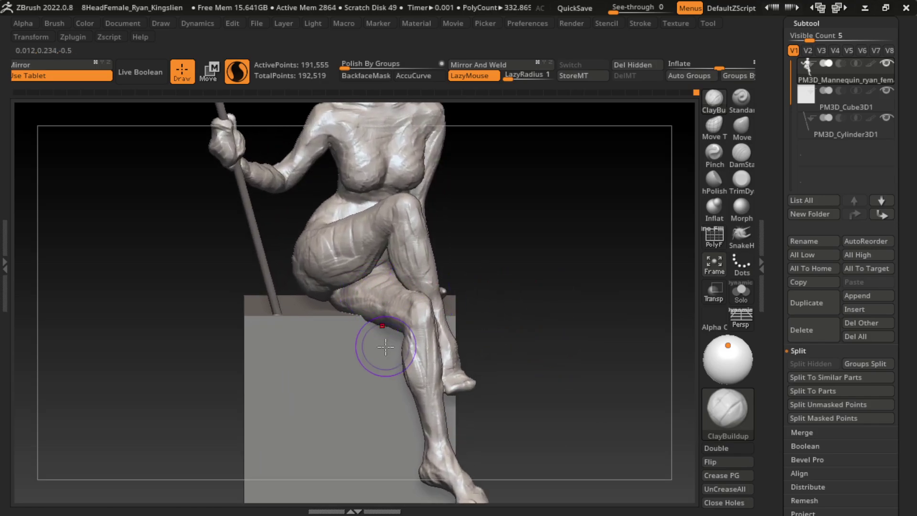
# Smooth the under-thigh and knee where the leg meets the box, then enlarge the brush
pyautogui.keyDown('shift'); pyautogui.moveTo(337, 335); pyautogui.dragTo(368, 315); pyautogui.keyUp('shift')
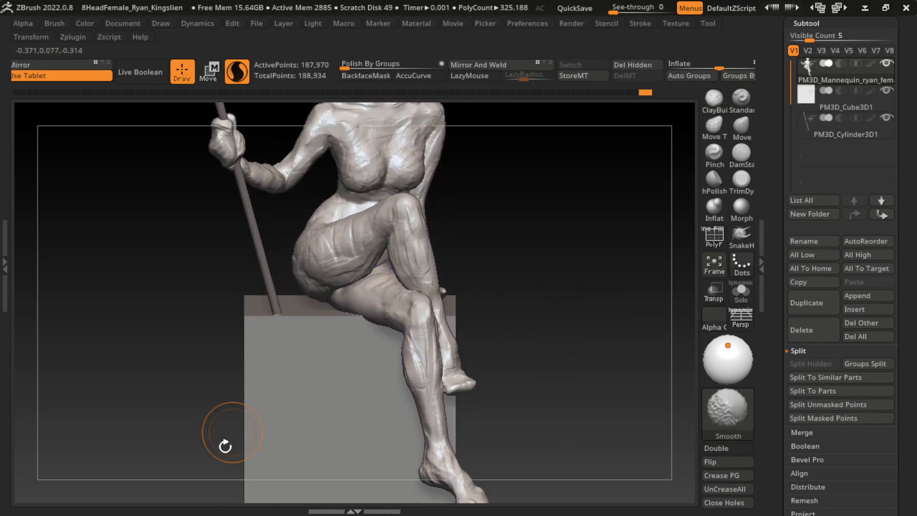
pyautogui.moveTo(308, 280)
pyautogui.keyDown('shift'); pyautogui.mouseDown()
pyautogui.moveTo(351, 268)
pyautogui.moveTo(349, 241)
pyautogui.mouseUp(); pyautogui.keyUp('shift')
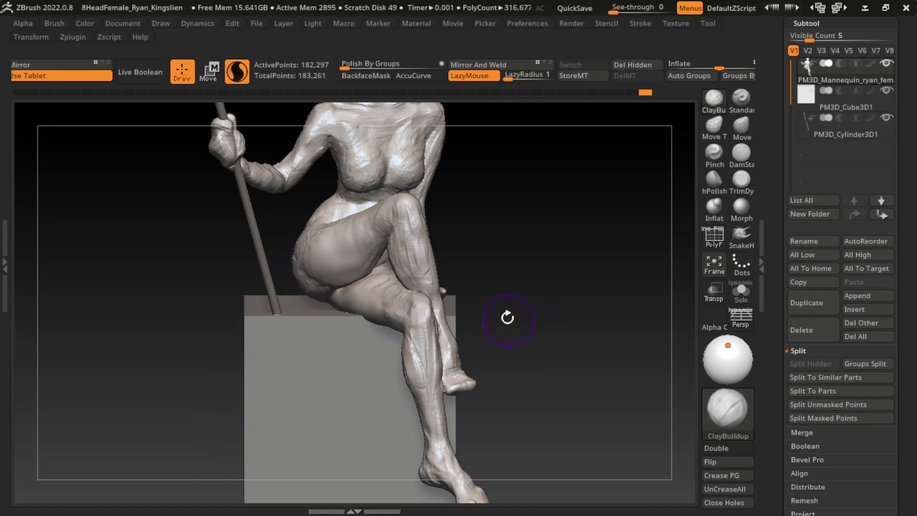
pyautogui.press('s')
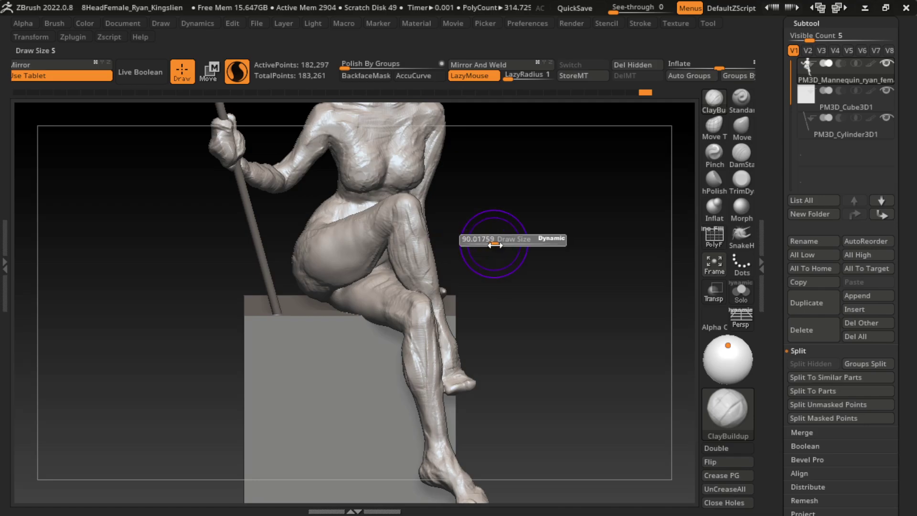
pyautogui.moveTo(480, 240); pyautogui.dragTo(525, 240)
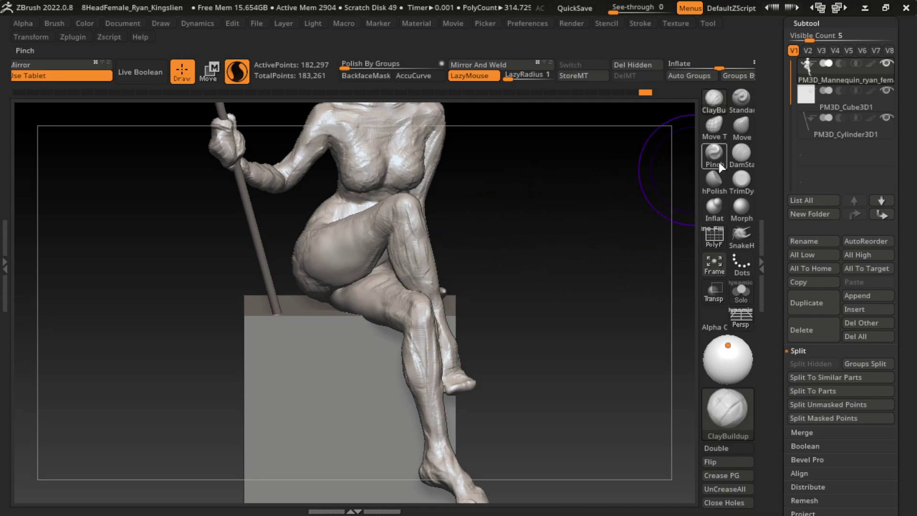
# Select Move Topological, reframe the figure, lasso-mask the head and neck, then clear the mask
pyautogui.click(713, 125)
pyautogui.moveTo(614, 143); pyautogui.dragTo(547, 291)
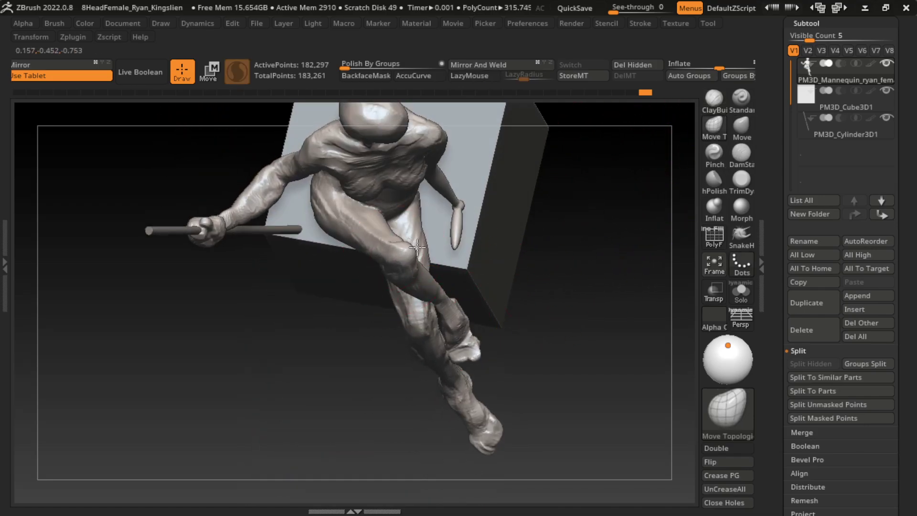
pyautogui.press('s')
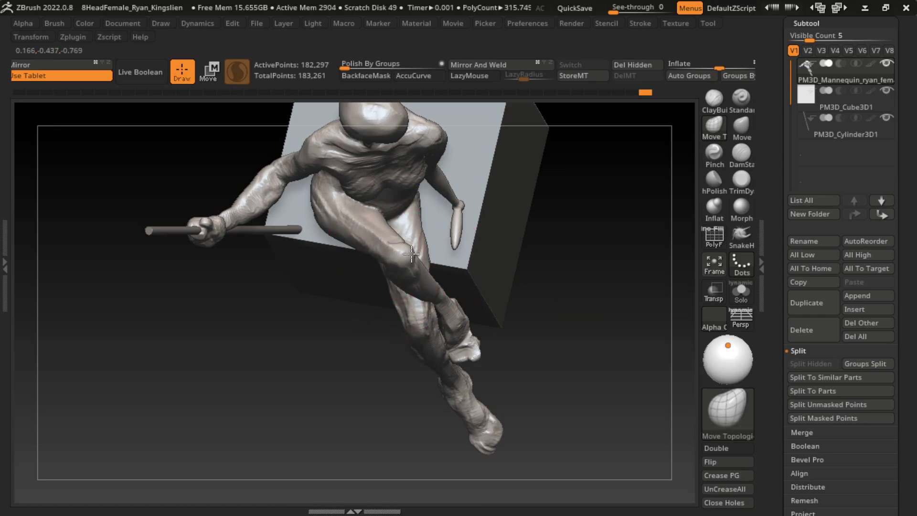
pyautogui.moveTo(549, 335)
pyautogui.mouseDown()
pyautogui.moveTo(593, 175)
pyautogui.moveTo(540, 284)
pyautogui.mouseUp()
pyautogui.press('s')
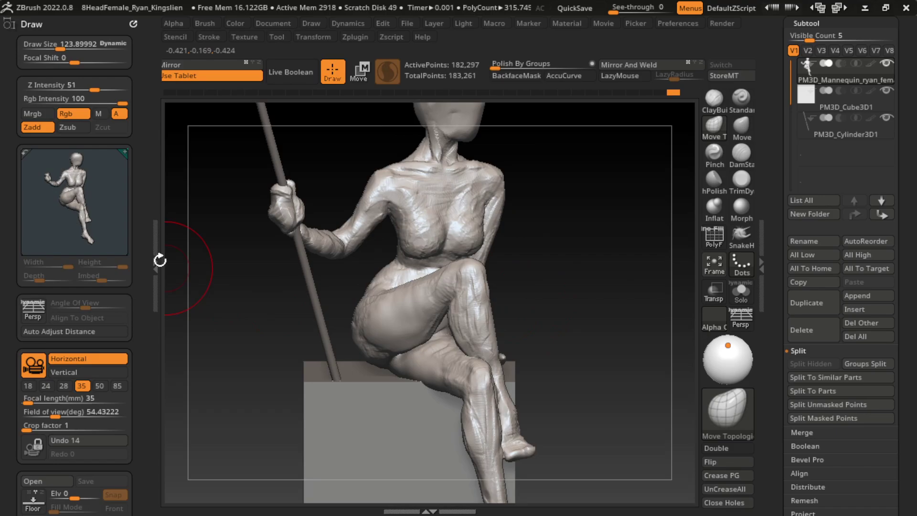
pyautogui.click(156, 262)
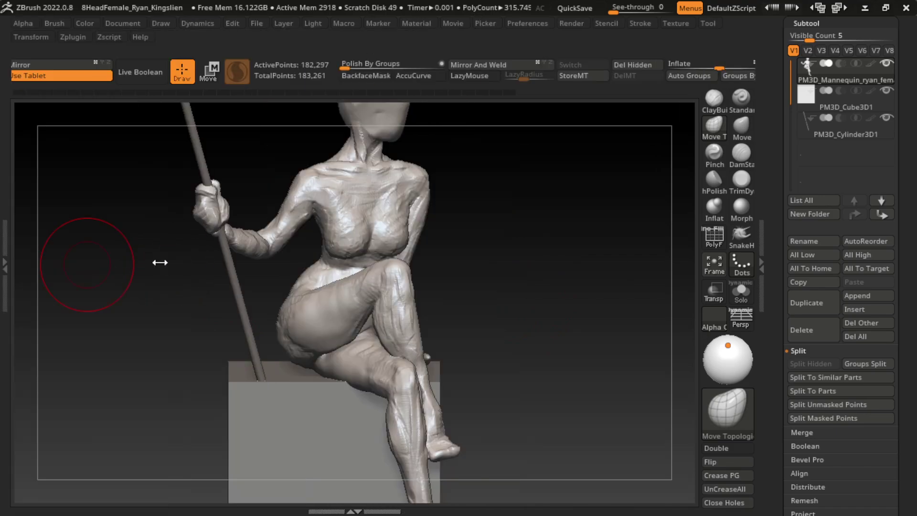
pyautogui.moveTo(567, 362)
pyautogui.keyDown('alt'); pyautogui.mouseDown()
pyautogui.moveTo(534, 376)
pyautogui.moveTo(553, 309)
pyautogui.moveTo(520, 320)
pyautogui.moveTo(530, 301)
pyautogui.moveTo(537, 343)
pyautogui.mouseUp(); pyautogui.keyUp('alt')
pyautogui.press('s')
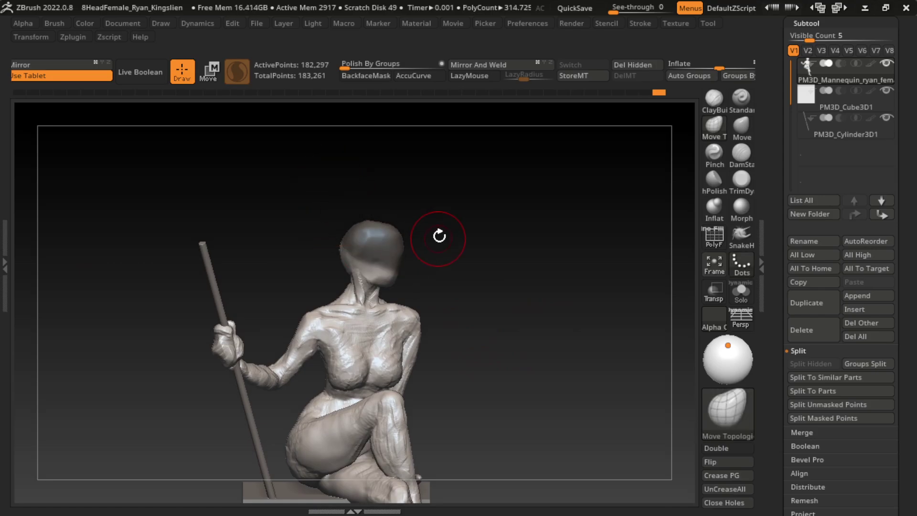
pyautogui.keyDown('ctrl'); pyautogui.moveTo(423, 204); pyautogui.dragTo(383, 294); pyautogui.keyUp('ctrl')
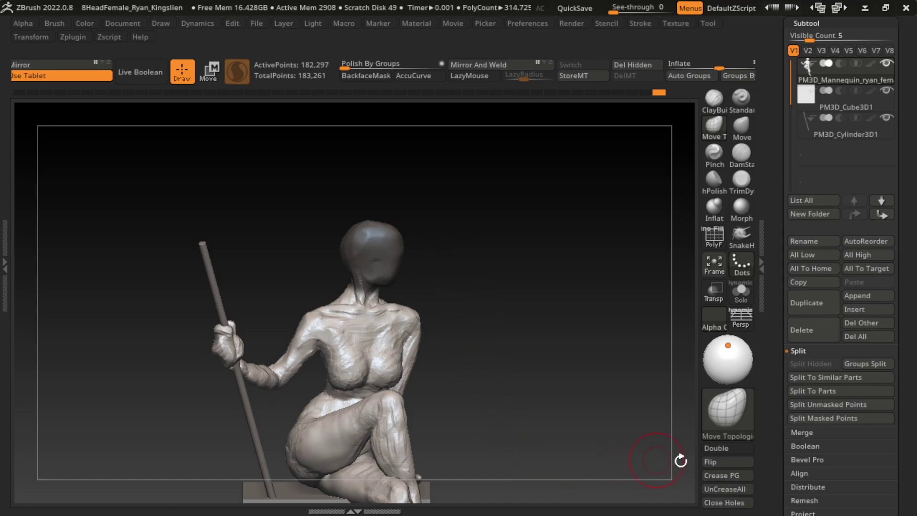
pyautogui.keyDown('ctrl'); pyautogui.click(680, 470); pyautogui.keyUp('ctrl')
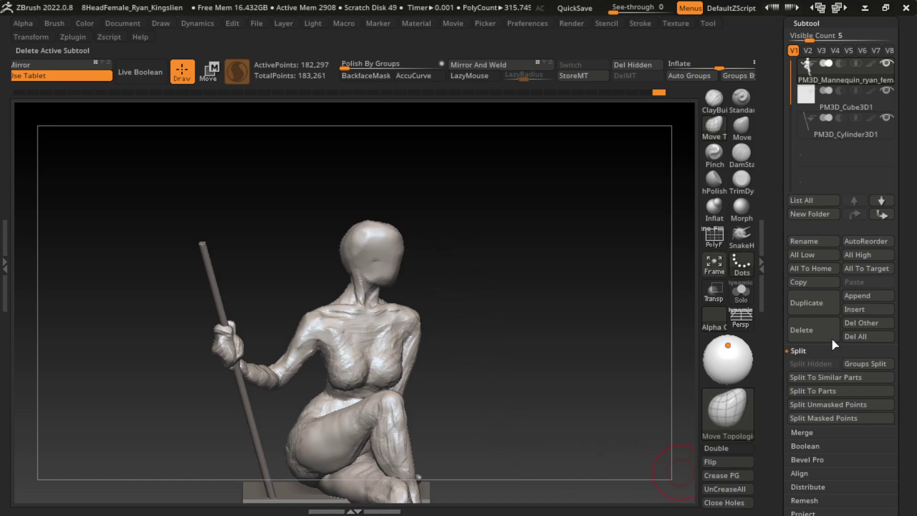
# Duplicate the mannequin subtool and isolate only its head piece in Solo
pyautogui.click(818, 301)
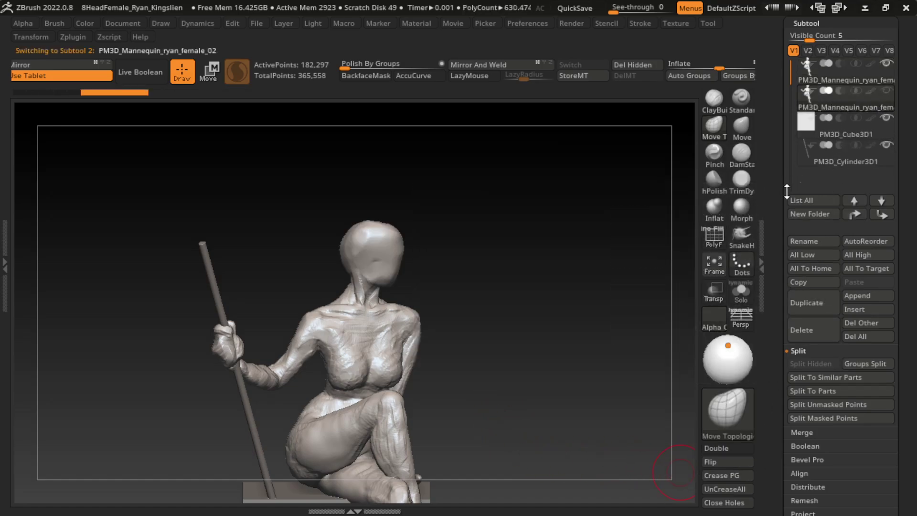
pyautogui.click(740, 291)
pyautogui.keyDown('ctrl'); pyautogui.keyDown('shift'); pyautogui.click(374, 334); pyautogui.keyUp('shift'); pyautogui.keyUp('ctrl')
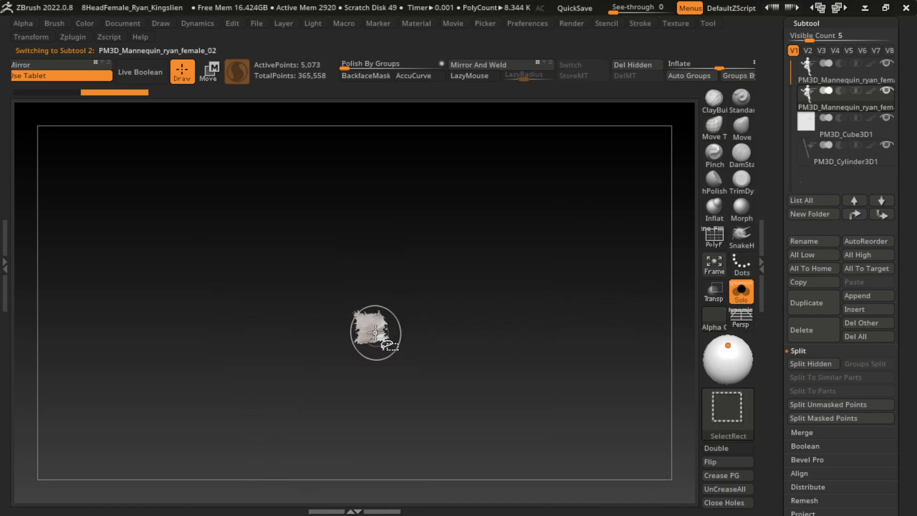
pyautogui.keyDown('ctrl'); pyautogui.keyDown('shift'); pyautogui.click(386, 238); pyautogui.keyUp('shift'); pyautogui.keyUp('ctrl')
# Apply Del Hidden and Close Holes to the head subtool, then switch off Solo
pyautogui.click(633, 65)
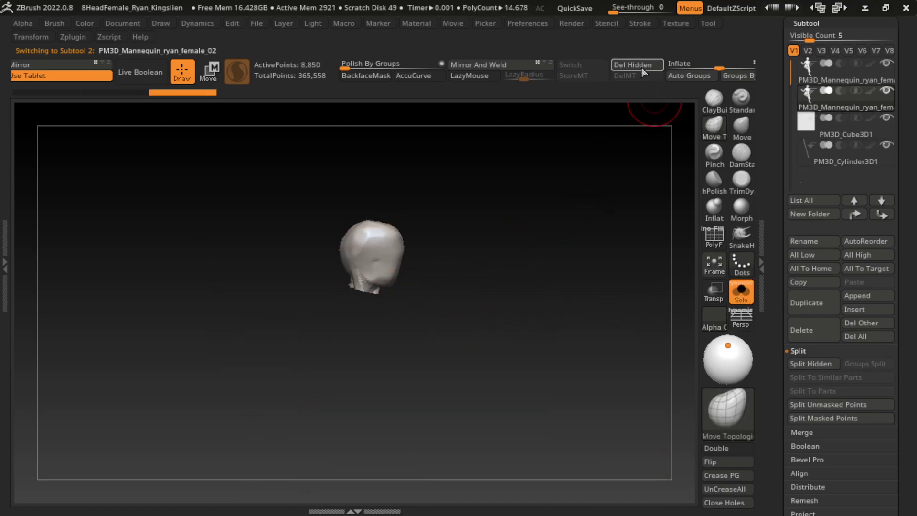
pyautogui.click(733, 503)
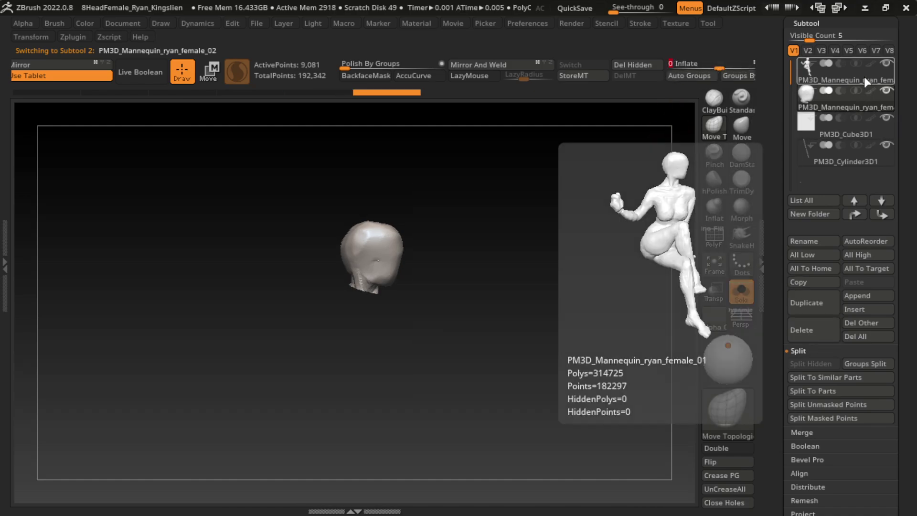
pyautogui.click(864, 76)
pyautogui.click(855, 103)
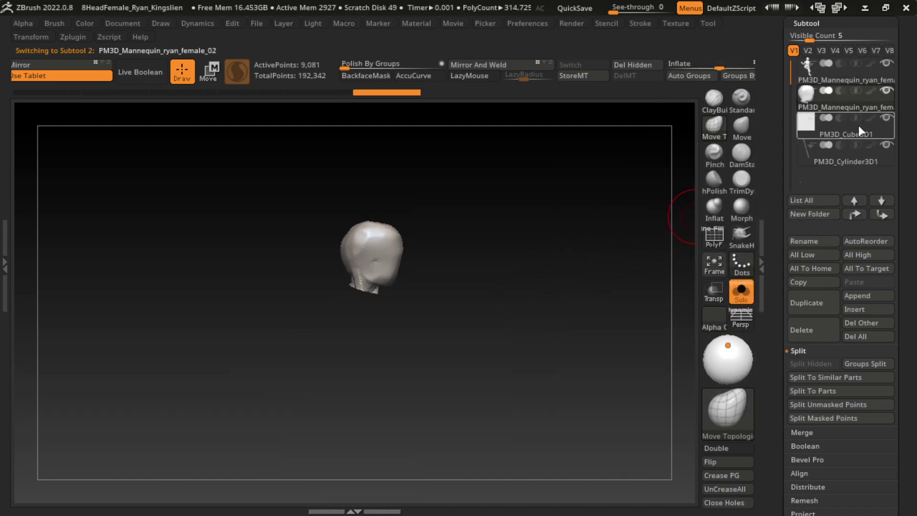
pyautogui.click(741, 293)
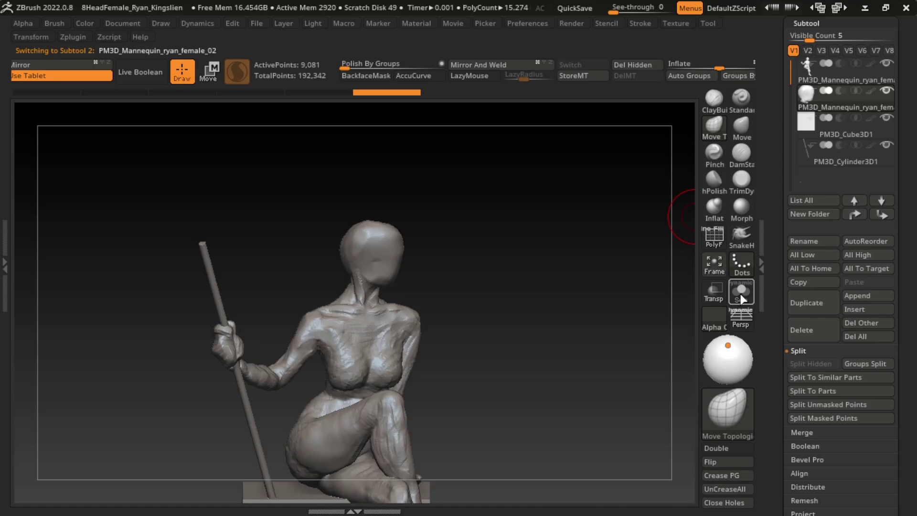
# Select ClayBuildup and build clay bands over the head
pyautogui.click(221, 79)
pyautogui.press('b')
pyautogui.press('c')
pyautogui.press('b')
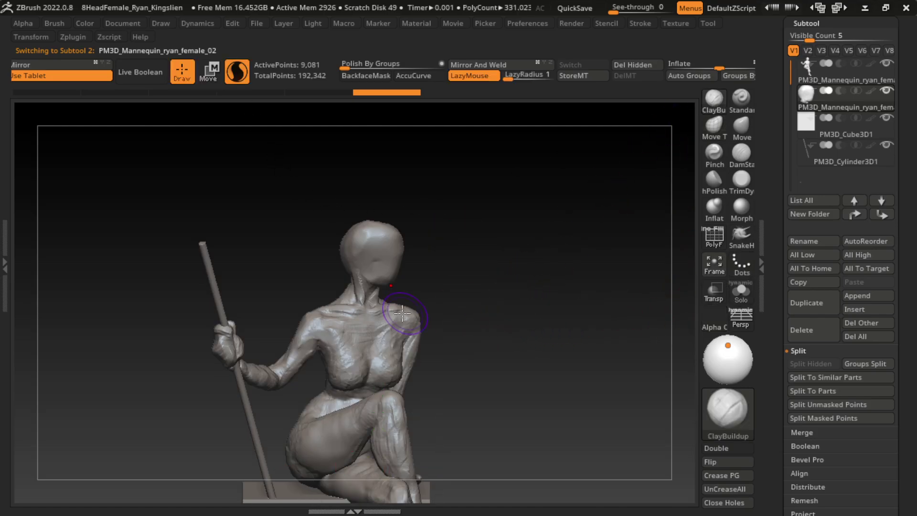
pyautogui.moveTo(370, 253); pyautogui.dragTo(369, 283)
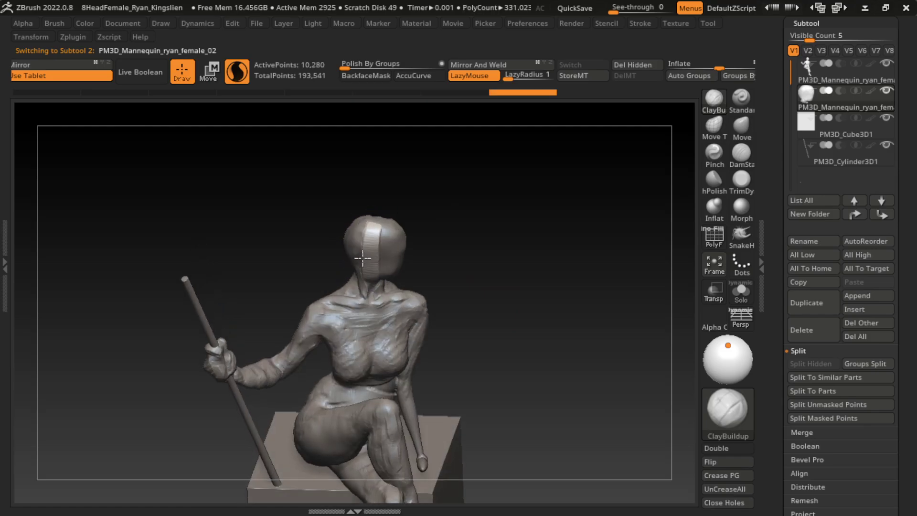
pyautogui.moveTo(364, 227); pyautogui.dragTo(369, 287)
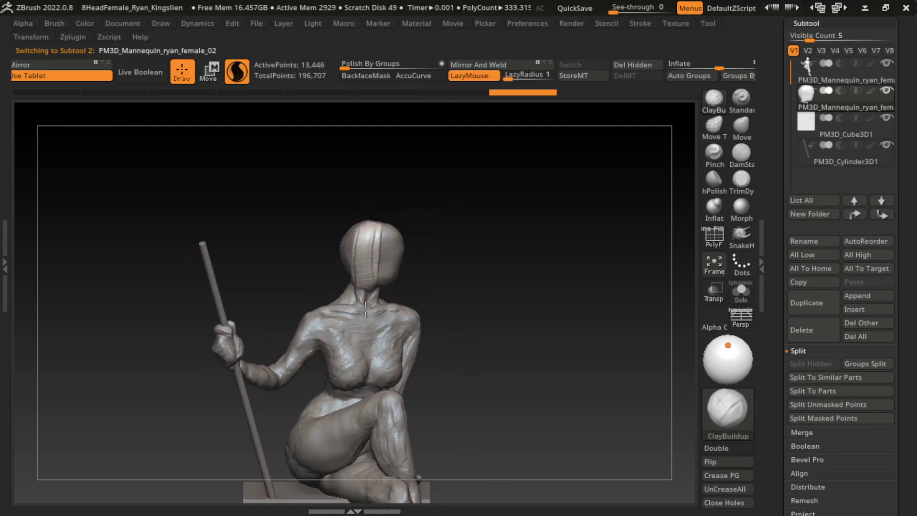
pyautogui.keyDown('alt'); pyautogui.click(368, 292); pyautogui.keyUp('alt')
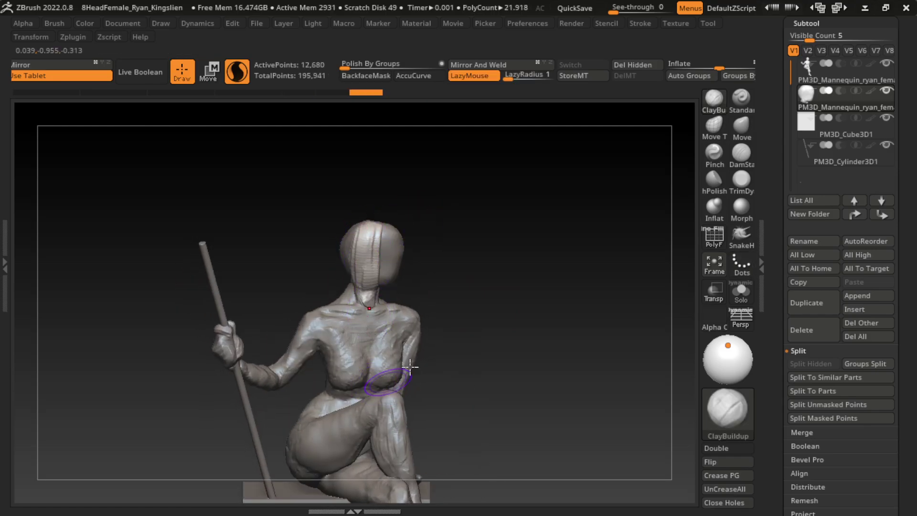
# Use SnakeHook to pull a hair strand down from the head
pyautogui.click(739, 239)
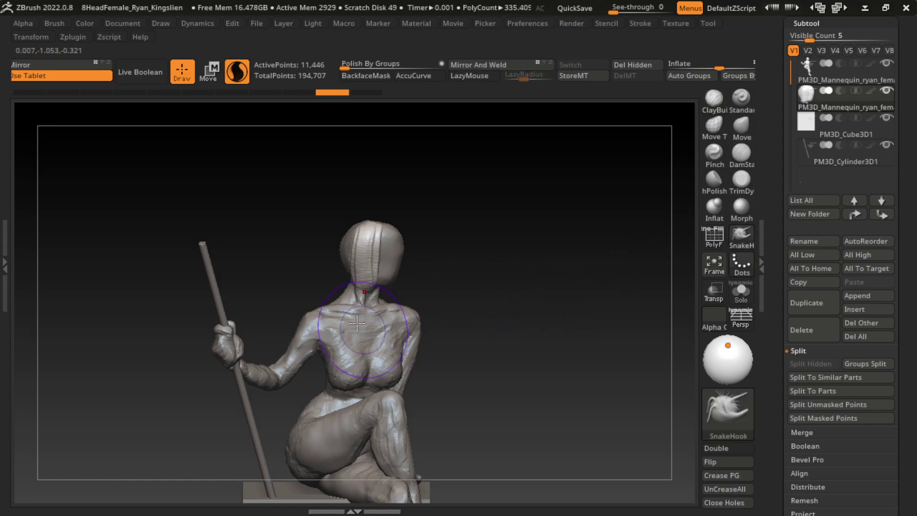
pyautogui.moveTo(371, 267); pyautogui.dragTo(370, 336)
pyautogui.keyDown('alt'); pyautogui.click(371, 385); pyautogui.keyUp('alt')
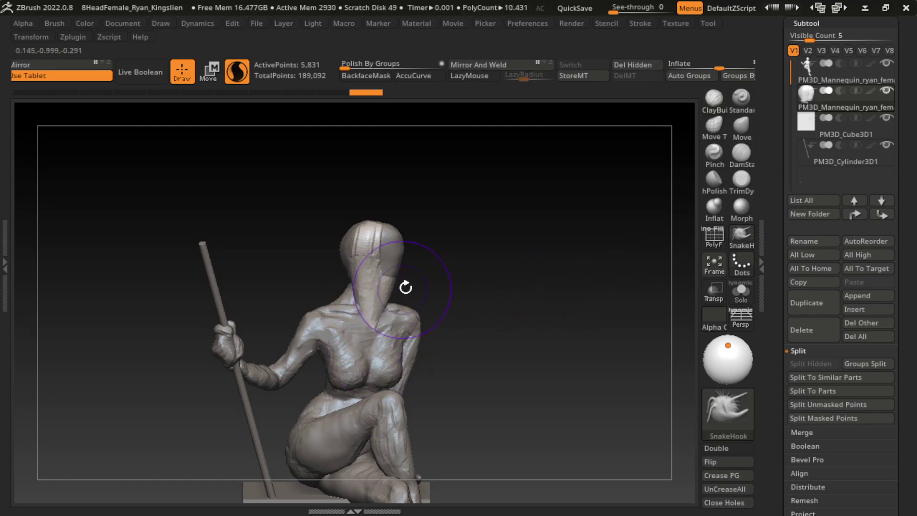
pyautogui.moveTo(478, 271); pyautogui.dragTo(411, 279)
pyautogui.moveTo(359, 319); pyautogui.dragTo(339, 420)
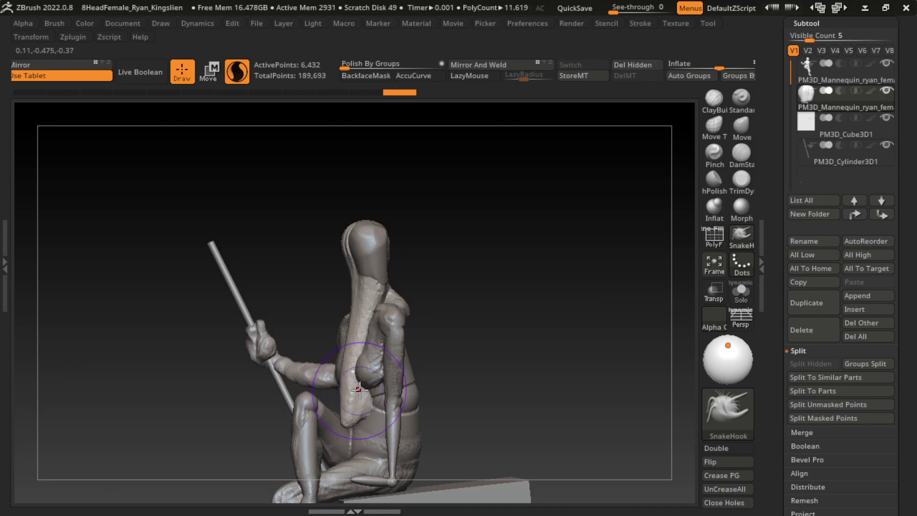
pyautogui.moveTo(454, 330); pyautogui.dragTo(517, 302)
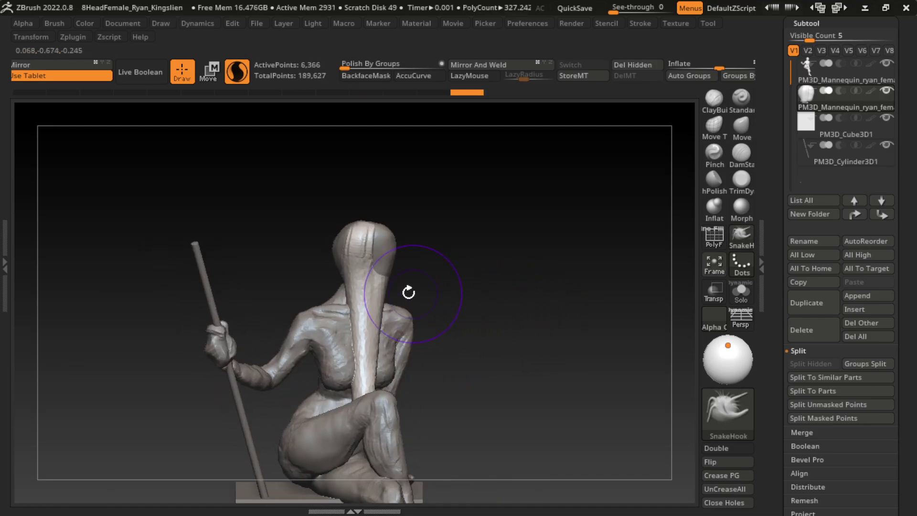
# Add ClayBuildup clay to the shoulder and head
pyautogui.click(713, 98)
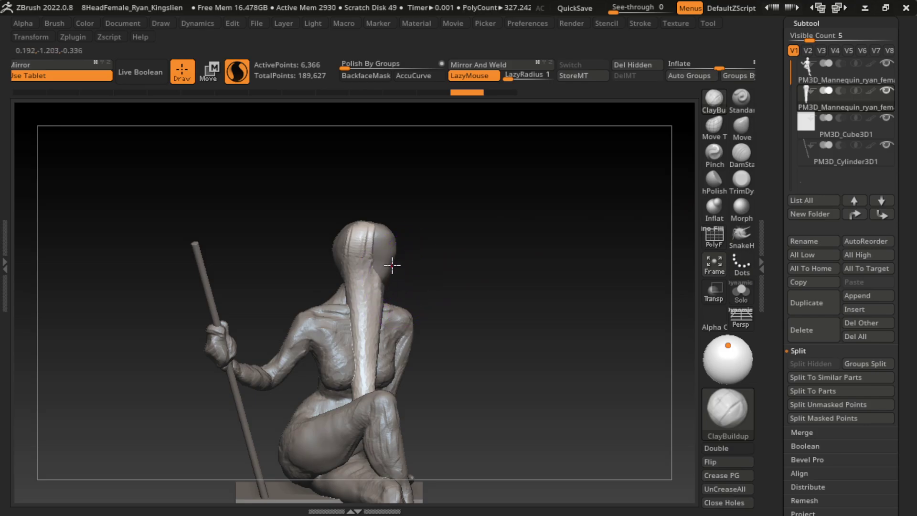
pyautogui.moveTo(387, 311); pyautogui.dragTo(393, 330)
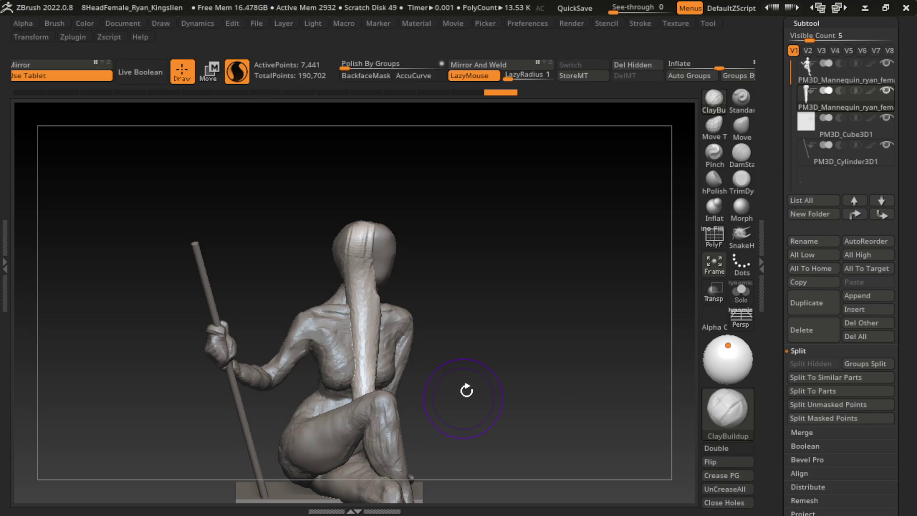
pyautogui.moveTo(467, 387); pyautogui.dragTo(529, 389)
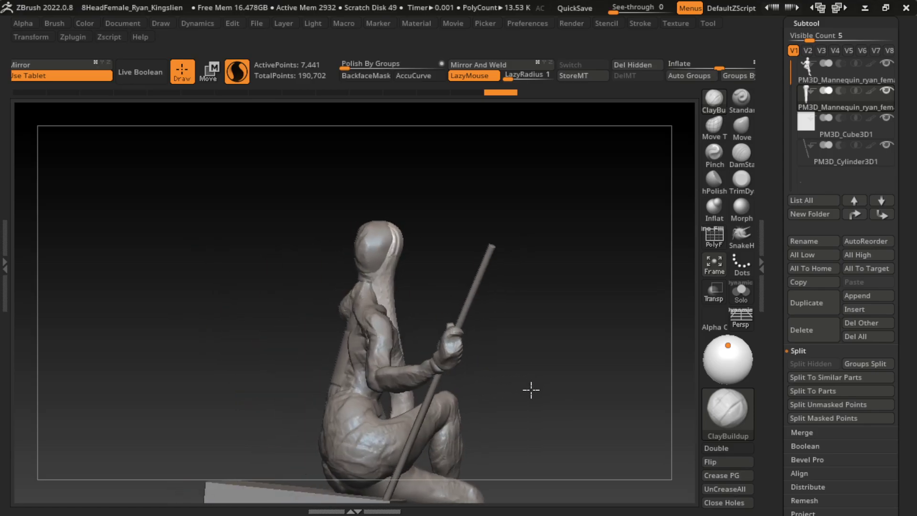
pyautogui.moveTo(381, 232); pyautogui.dragTo(375, 258)
pyautogui.moveTo(532, 211); pyautogui.dragTo(481, 229)
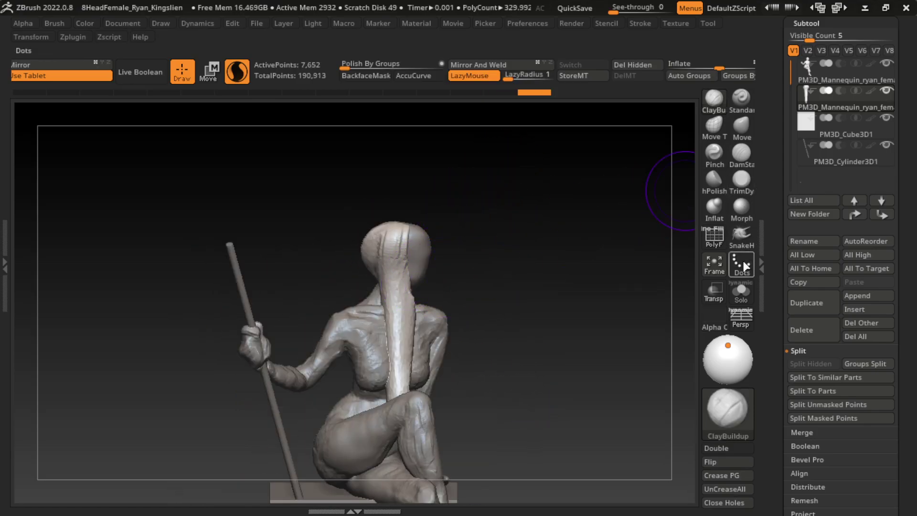
# Extend the hair strand with SnakeHook down along the figure's side
pyautogui.click(741, 236)
pyautogui.moveTo(569, 290); pyautogui.dragTo(428, 299)
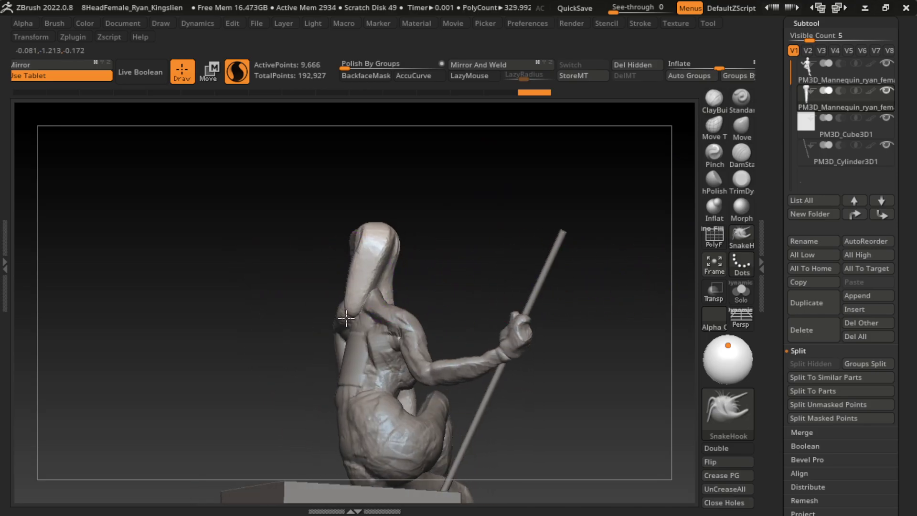
pyautogui.moveTo(346, 318)
pyautogui.mouseDown()
pyautogui.moveTo(328, 372)
pyautogui.moveTo(336, 411)
pyautogui.mouseUp()
pyautogui.moveTo(600, 145)
pyautogui.mouseDown()
pyautogui.moveTo(539, 158)
pyautogui.moveTo(451, 276)
pyautogui.mouseUp()
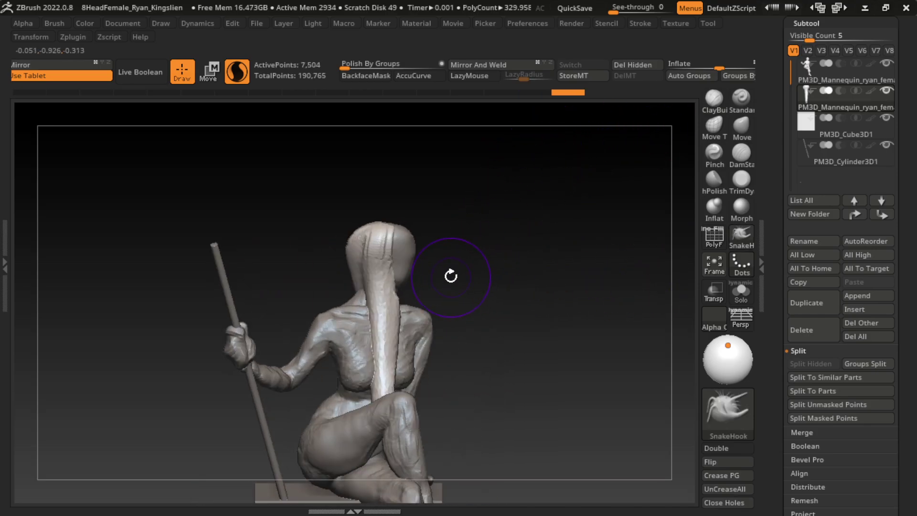
# Build up clay along the figure's edge and reshape the head, viewed from the back
pyautogui.click(713, 99)
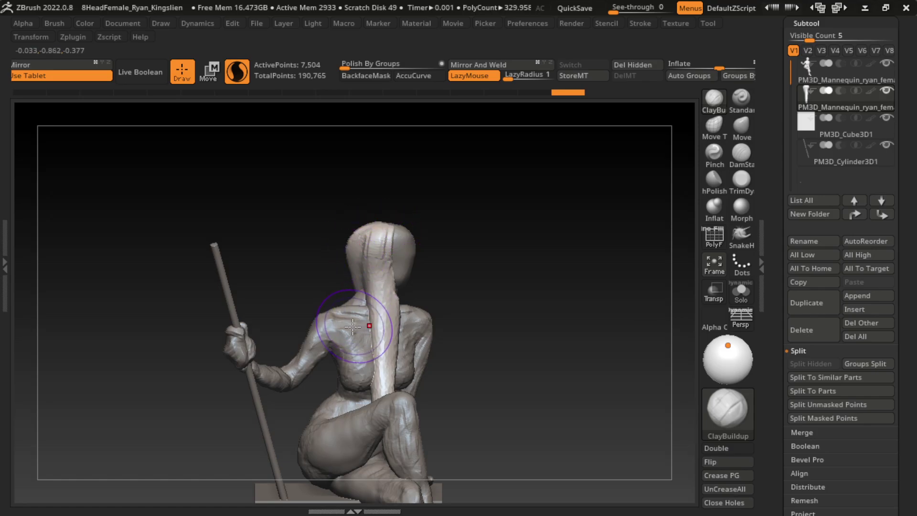
pyautogui.click(740, 126)
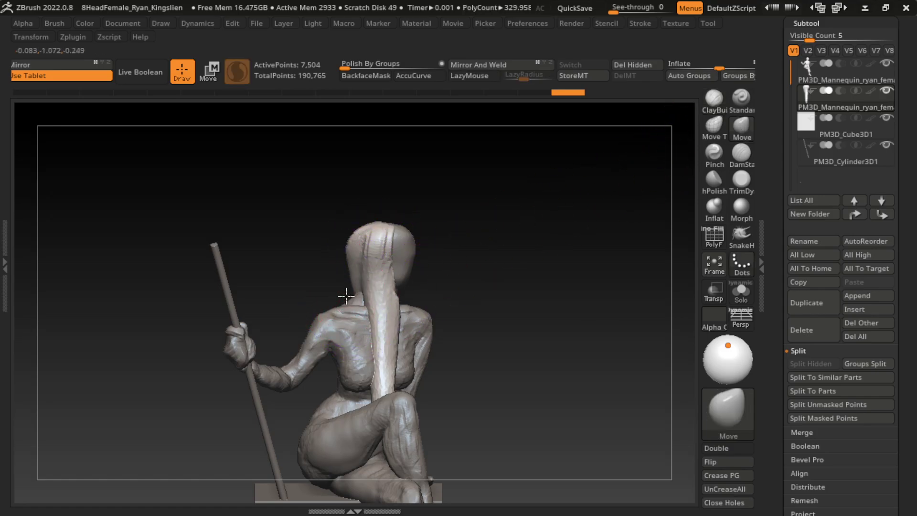
pyautogui.moveTo(479, 283)
pyautogui.mouseDown()
pyautogui.moveTo(522, 303)
pyautogui.moveTo(514, 332)
pyautogui.moveTo(603, 163)
pyautogui.mouseUp()
pyautogui.press('b')
pyautogui.press('c')
pyautogui.press('b')
pyautogui.moveTo(337, 279)
pyautogui.mouseDown()
pyautogui.moveTo(332, 320)
pyautogui.moveTo(337, 309)
pyautogui.mouseUp()
pyautogui.moveTo(478, 267); pyautogui.dragTo(485, 276)
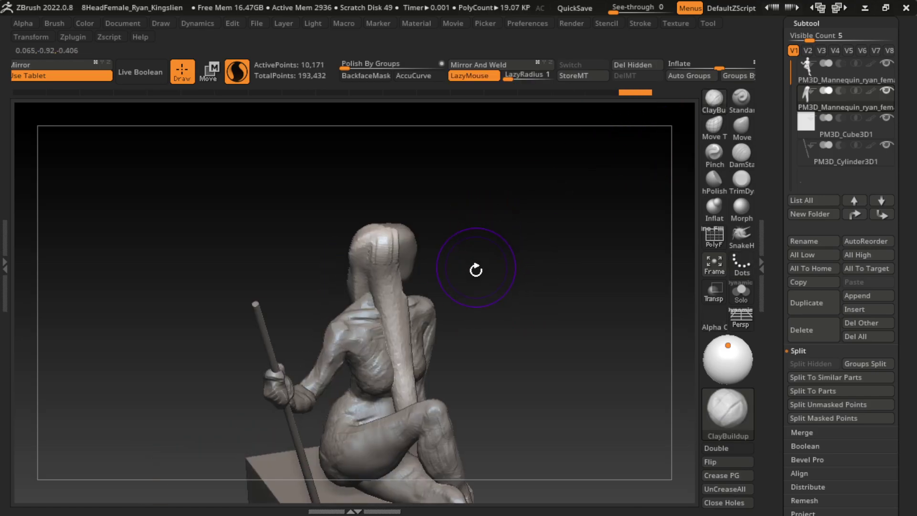
pyautogui.moveTo(484, 223)
pyautogui.mouseDown()
pyautogui.moveTo(355, 268)
pyautogui.moveTo(363, 272)
pyautogui.mouseUp()
pyautogui.moveTo(491, 221)
pyautogui.mouseDown()
pyautogui.moveTo(387, 275)
pyautogui.moveTo(479, 346)
pyautogui.moveTo(444, 250)
pyautogui.mouseUp()
pyautogui.moveTo(434, 293); pyautogui.dragTo(460, 409)
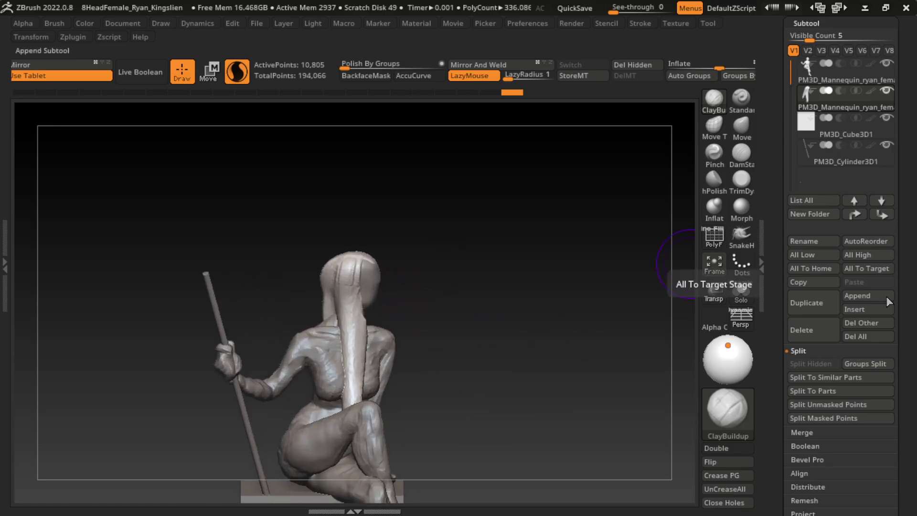
# Delete the hair subtool, confirming the warning, and zoom in on the seated figure
pyautogui.click(809, 329)
pyautogui.click(673, 363)
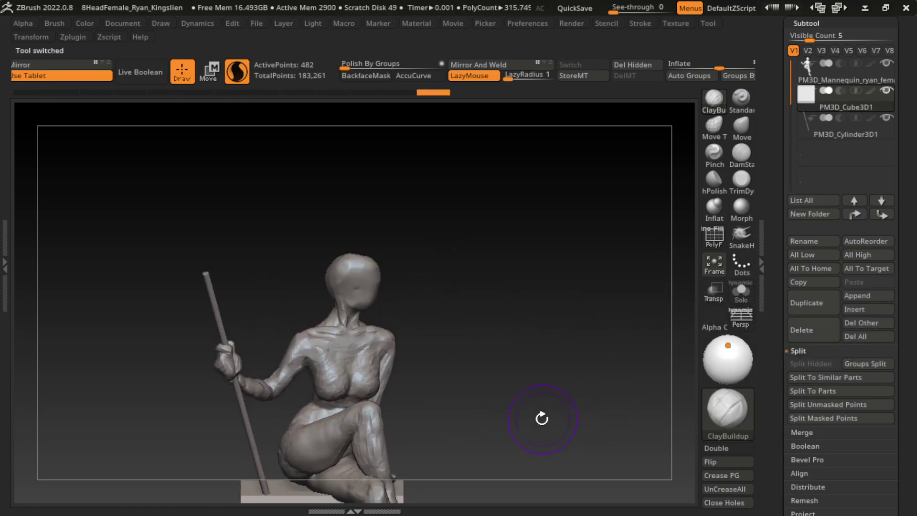
pyautogui.moveTo(540, 417)
pyautogui.mouseDown()
pyautogui.moveTo(524, 424)
pyautogui.moveTo(555, 374)
pyautogui.moveTo(437, 303)
pyautogui.mouseUp()
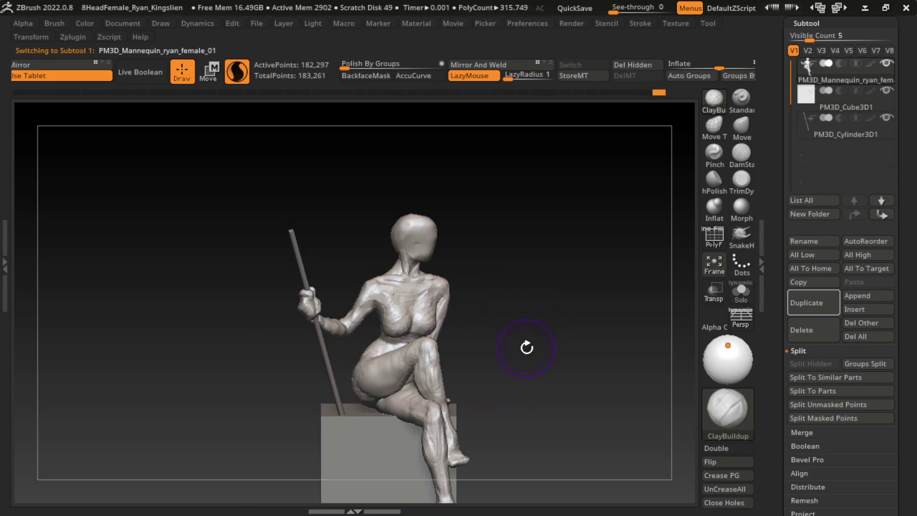
pyautogui.moveTo(528, 288)
pyautogui.keyDown('alt'); pyautogui.mouseDown()
pyautogui.moveTo(549, 315)
pyautogui.moveTo(545, 290)
pyautogui.moveTo(557, 354)
pyautogui.mouseUp(); pyautogui.keyUp('alt')
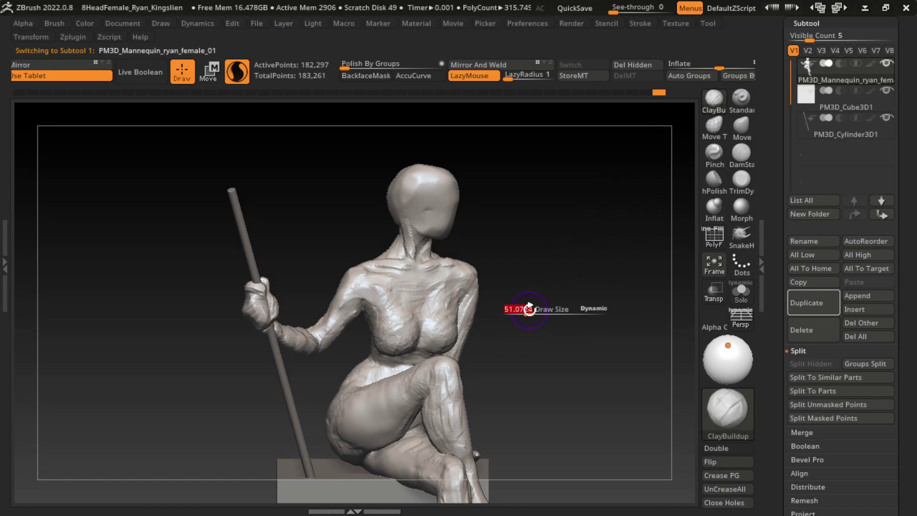
pyautogui.keyDown('alt'); pyautogui.moveTo(537, 364); pyautogui.dragTo(555, 313); pyautogui.keyUp('alt')
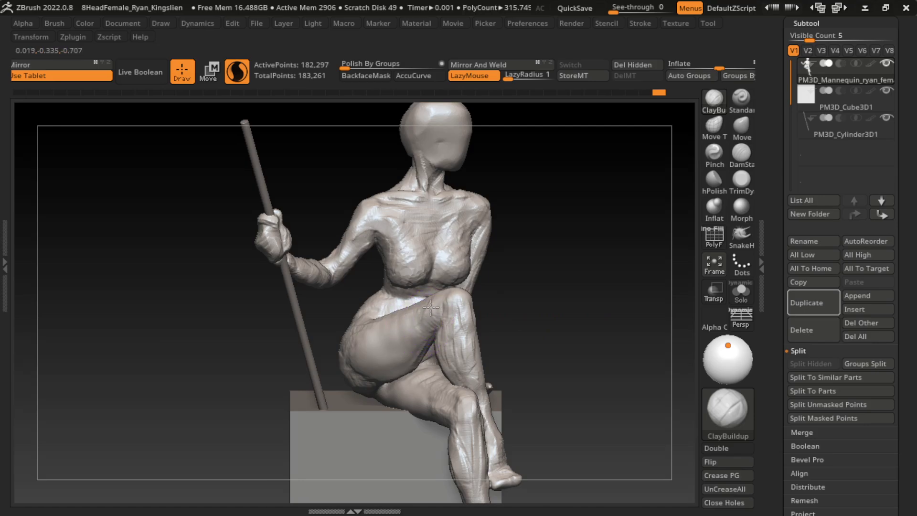
# Build up and reshape the thigh and lower leg with ClayBuildup
pyautogui.moveTo(420, 332)
pyautogui.mouseDown()
pyautogui.moveTo(426, 311)
pyautogui.moveTo(389, 330)
pyautogui.mouseUp()
pyautogui.moveTo(405, 367); pyautogui.dragTo(420, 396)
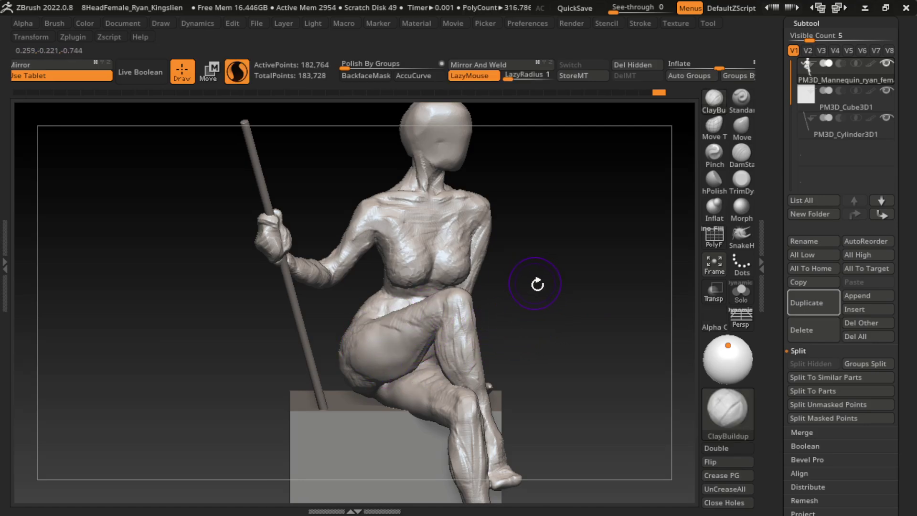
pyautogui.moveTo(537, 284); pyautogui.dragTo(499, 377)
# From her left side, smooth the hip and thigh wrinkles and shrink Draw Size to about 109
pyautogui.press('s')
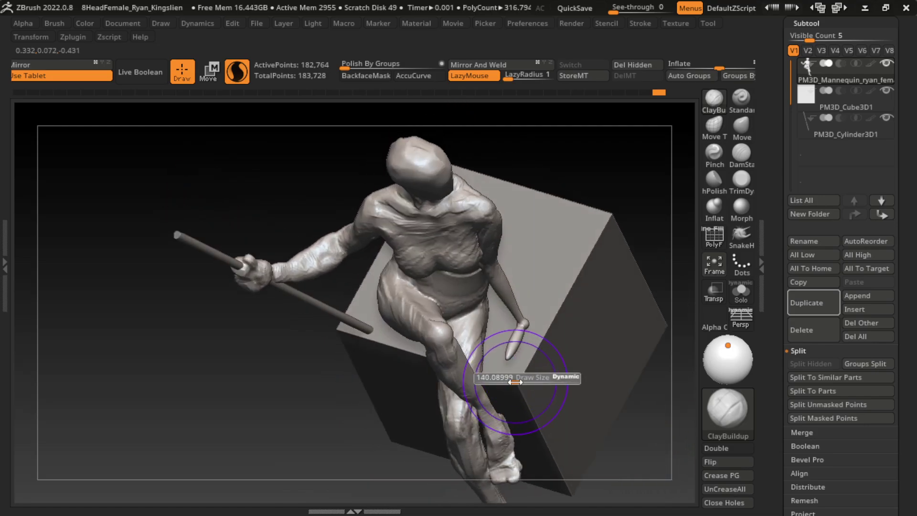
pyautogui.press('ctrl')
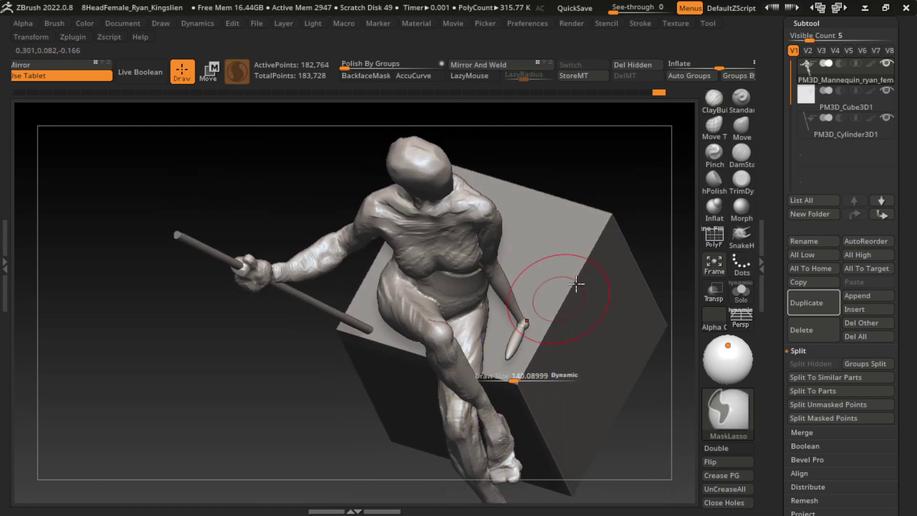
pyautogui.moveTo(642, 172); pyautogui.dragTo(614, 205)
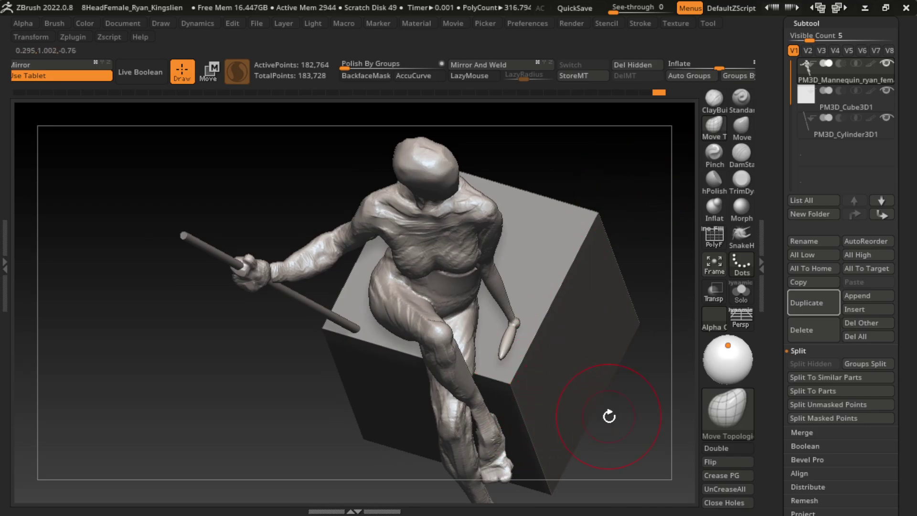
pyautogui.moveTo(609, 416)
pyautogui.mouseDown()
pyautogui.moveTo(617, 424)
pyautogui.moveTo(606, 441)
pyautogui.mouseUp()
pyautogui.press('s')
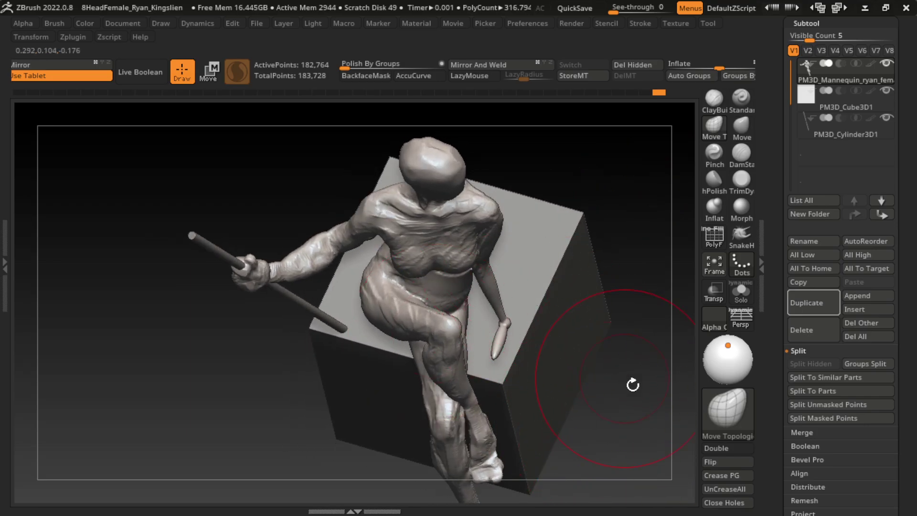
pyautogui.keyDown('shift'); pyautogui.moveTo(633, 384); pyautogui.dragTo(625, 296); pyautogui.keyUp('shift')
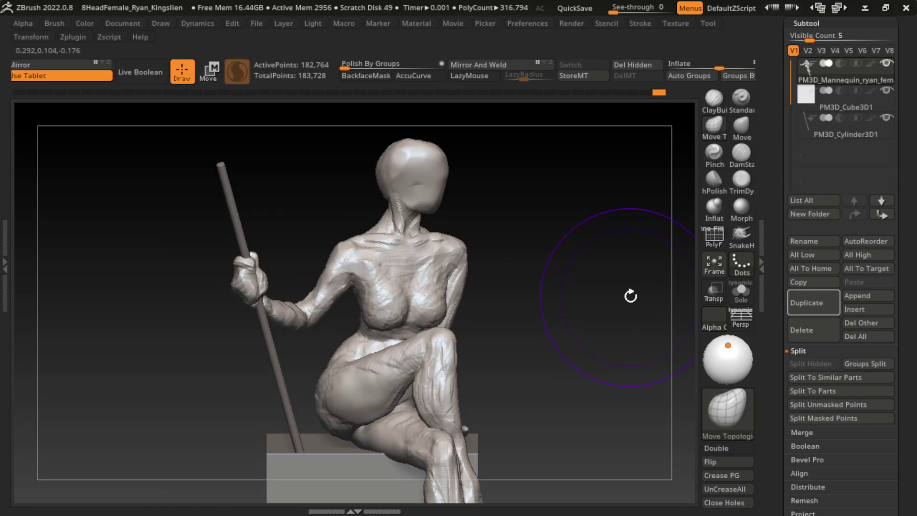
pyautogui.press('s')
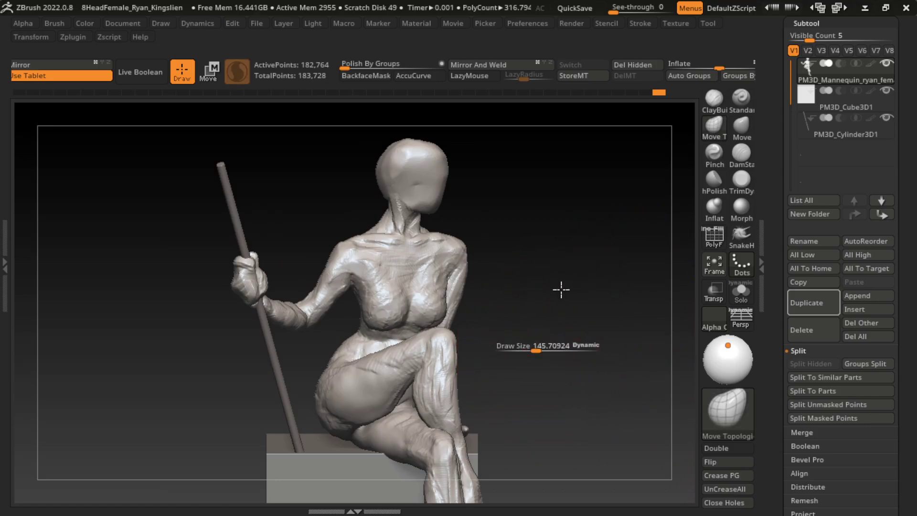
pyautogui.moveTo(561, 289); pyautogui.dragTo(456, 339)
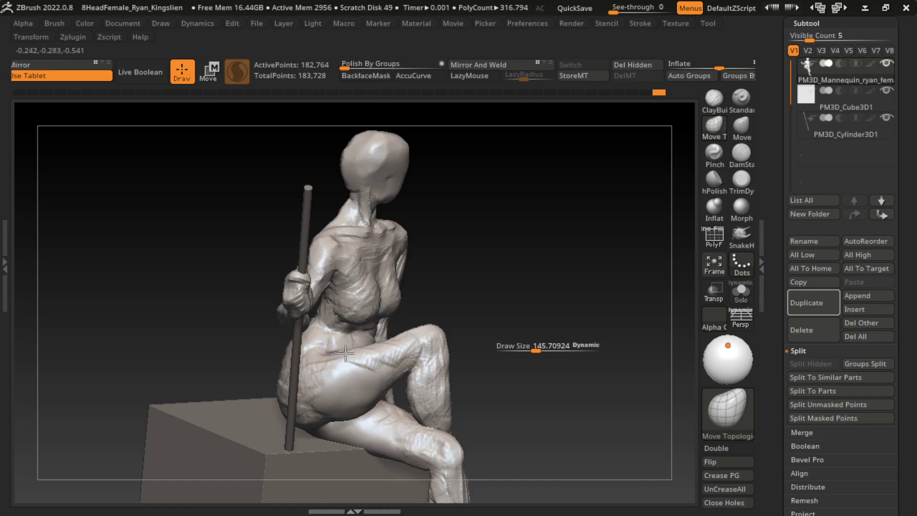
pyautogui.keyDown('shift'); pyautogui.moveTo(346, 364); pyautogui.dragTo(409, 329); pyautogui.keyUp('shift')
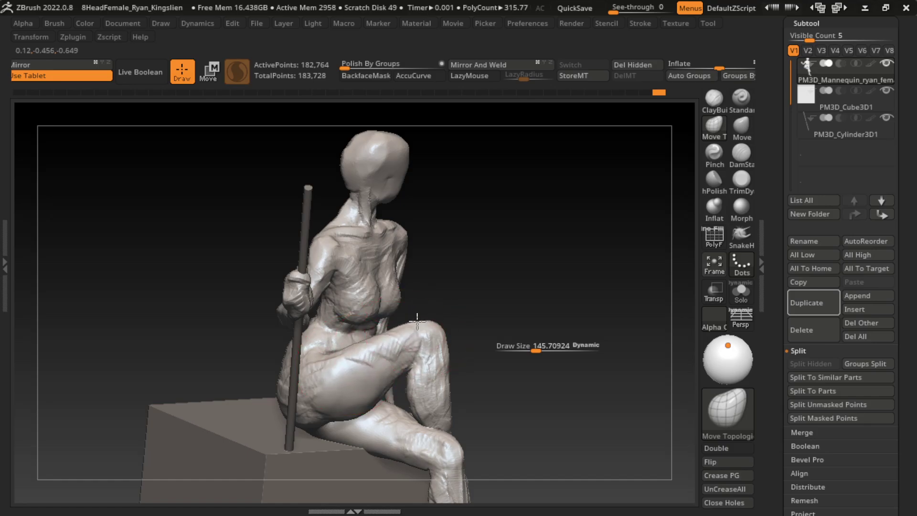
pyautogui.moveTo(537, 380)
pyautogui.mouseDown()
pyautogui.moveTo(610, 332)
pyautogui.moveTo(531, 406)
pyautogui.moveTo(550, 344)
pyautogui.moveTo(556, 383)
pyautogui.moveTo(548, 379)
pyautogui.mouseUp()
pyautogui.press('s')
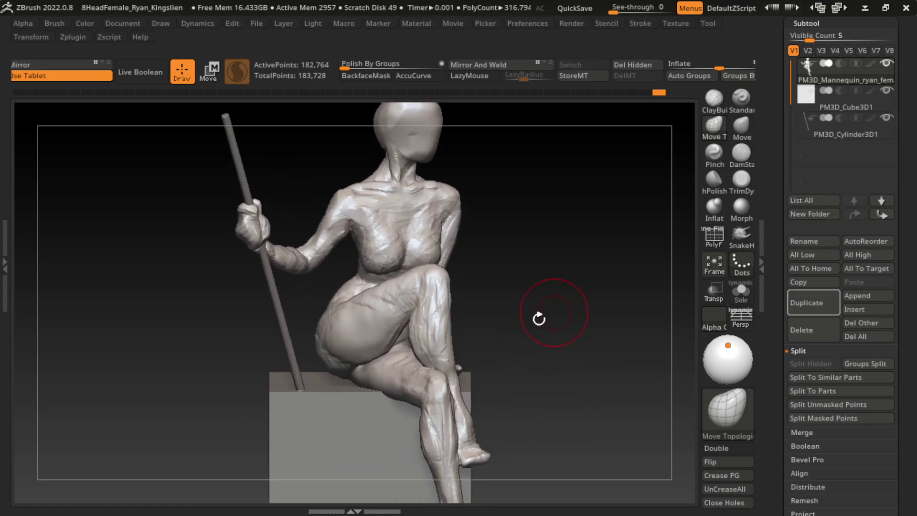
pyautogui.press('shift')
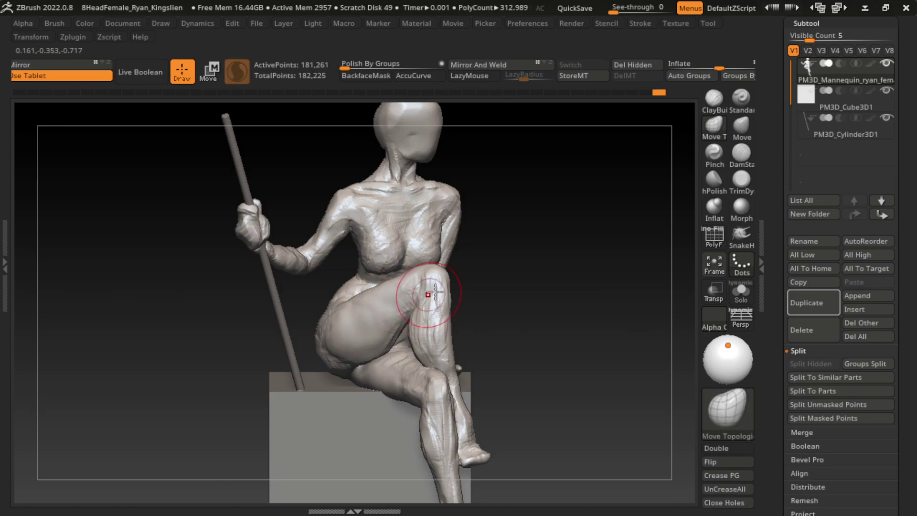
# Flatten the upper arm and shoulder with TrimDynamic, smooth the chest side, and zoom out
pyautogui.click(741, 179)
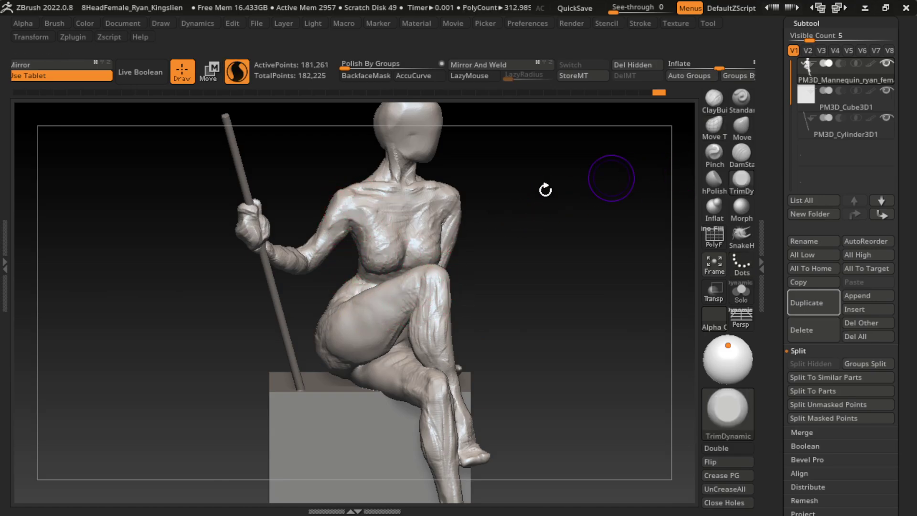
pyautogui.moveTo(329, 231); pyautogui.dragTo(327, 233)
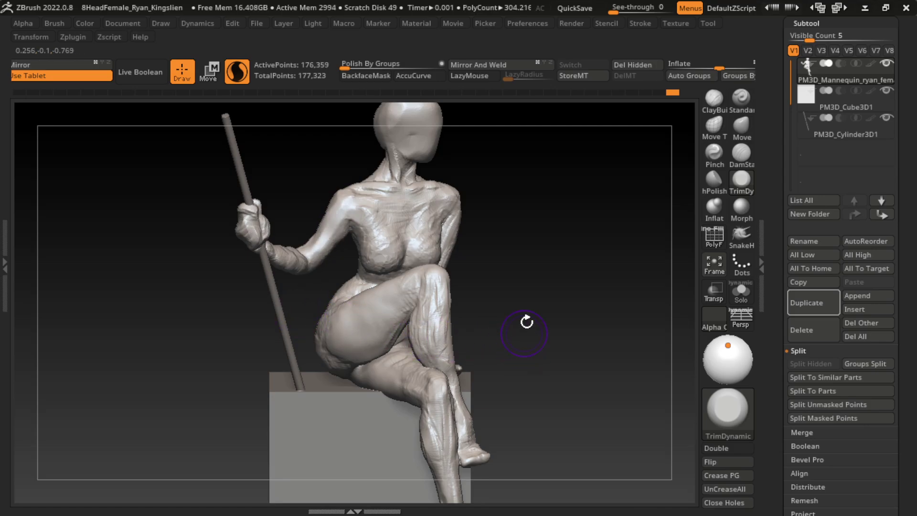
pyautogui.moveTo(392, 253); pyautogui.dragTo(410, 277)
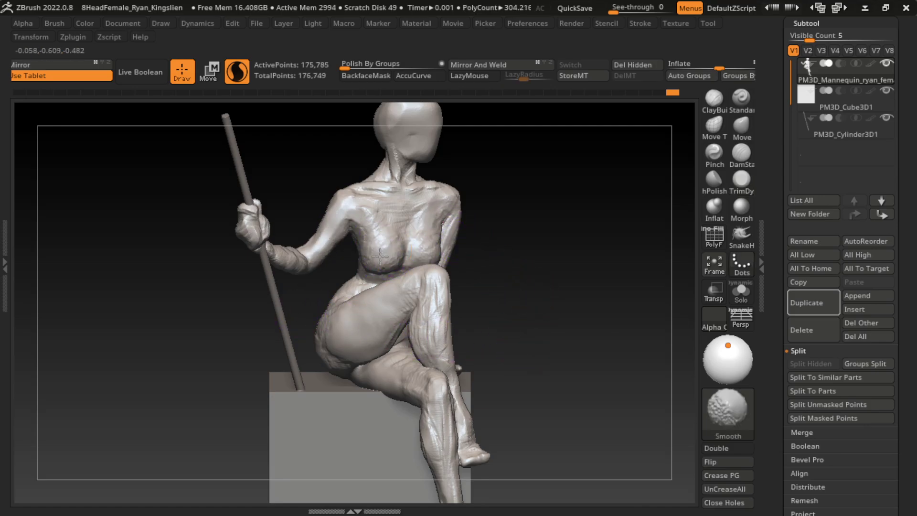
pyautogui.moveTo(538, 331); pyautogui.dragTo(448, 347)
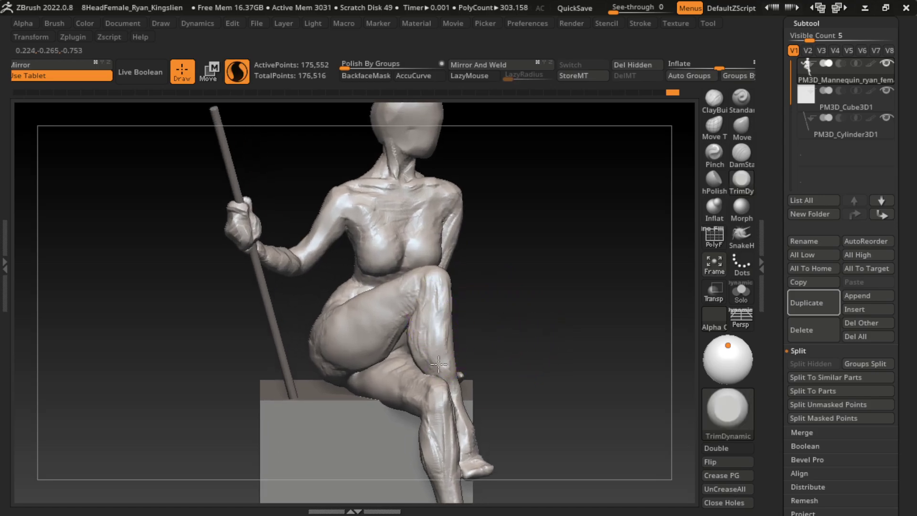
pyautogui.keyDown('ctrl'); pyautogui.moveTo(491, 436); pyautogui.dragTo(523, 360, button='right'); pyautogui.keyUp('ctrl')
# Switch to ClayBuildup with LazyMouse and build up the calf and back of the knee
pyautogui.press('b')
pyautogui.press('c')
pyautogui.press('b')
pyautogui.press('l')
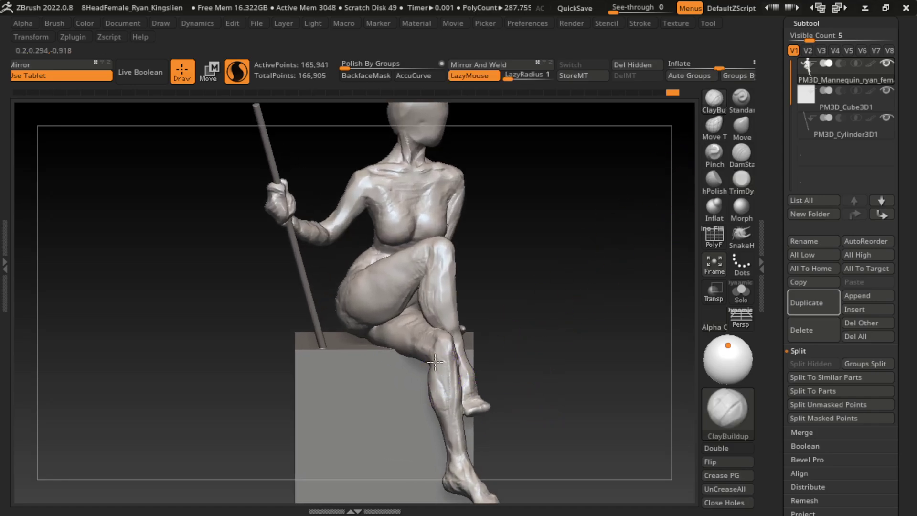
pyautogui.moveTo(444, 364); pyautogui.dragTo(432, 359)
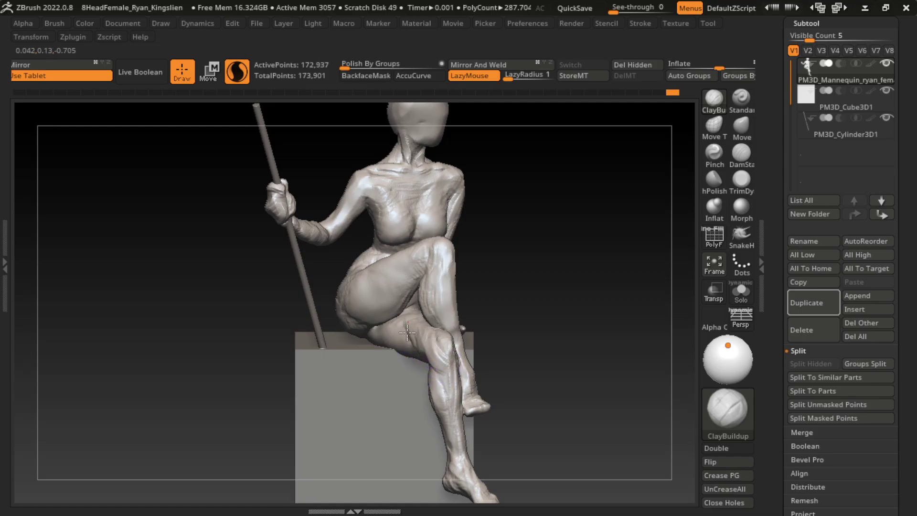
pyautogui.moveTo(407, 333); pyautogui.dragTo(416, 352)
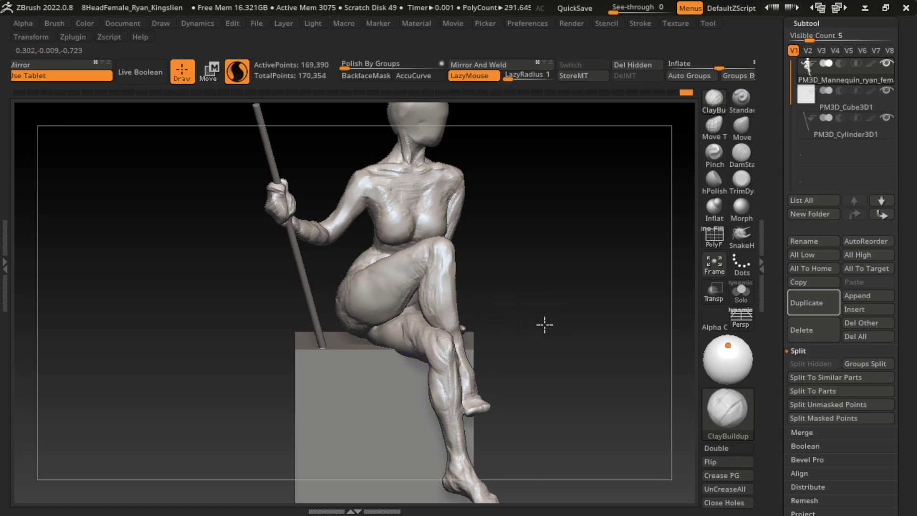
# Add clay to the inner thigh between the legs and along the shin
pyautogui.moveTo(544, 324); pyautogui.dragTo(447, 308)
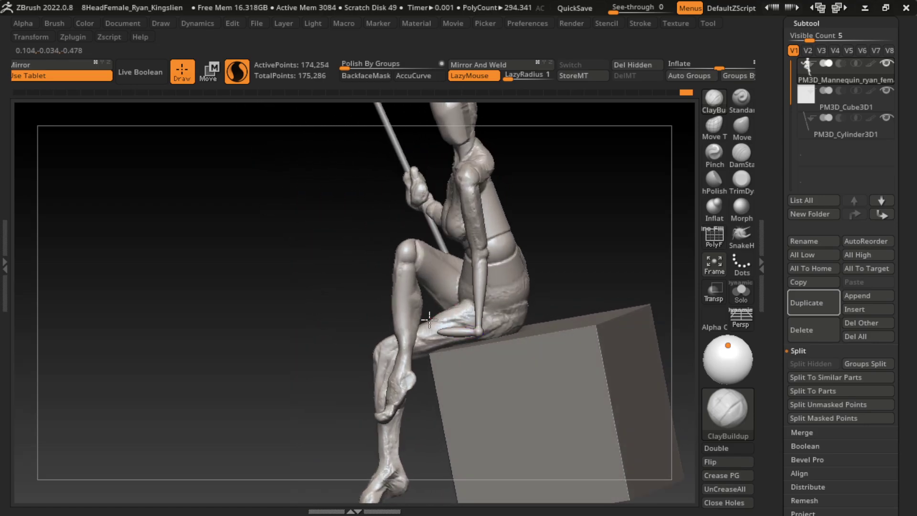
pyautogui.moveTo(583, 293); pyautogui.dragTo(640, 293)
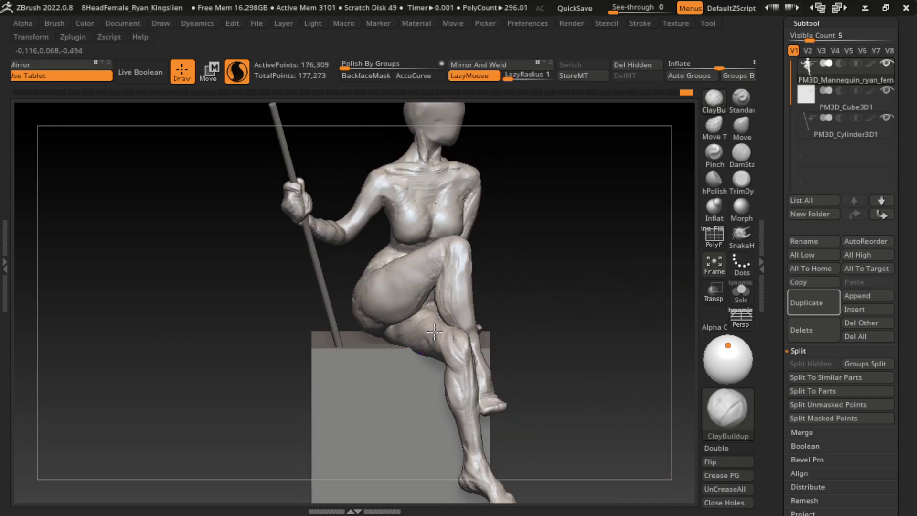
pyautogui.moveTo(422, 351); pyautogui.dragTo(434, 316)
pyautogui.moveTo(610, 351)
pyautogui.mouseDown()
pyautogui.moveTo(545, 360)
pyautogui.moveTo(575, 408)
pyautogui.moveTo(552, 380)
pyautogui.moveTo(572, 384)
pyautogui.mouseUp()
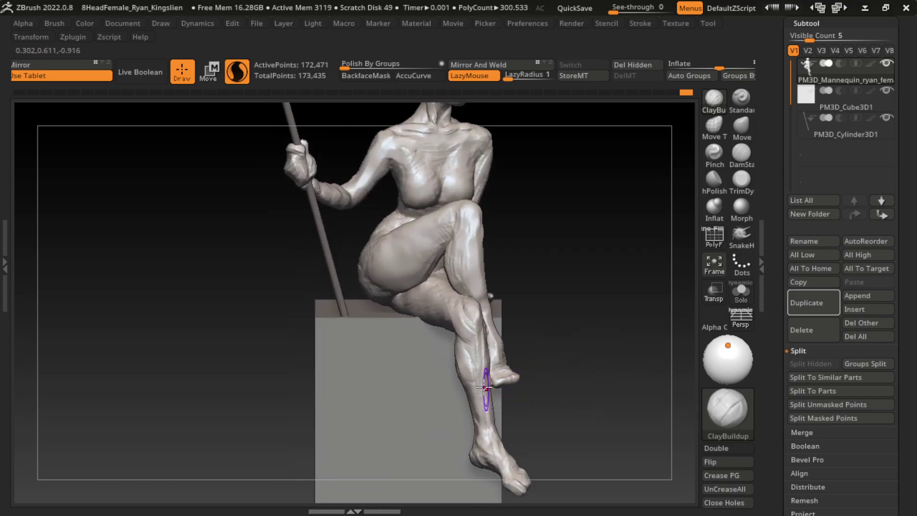
pyautogui.moveTo(486, 388); pyautogui.dragTo(456, 343)
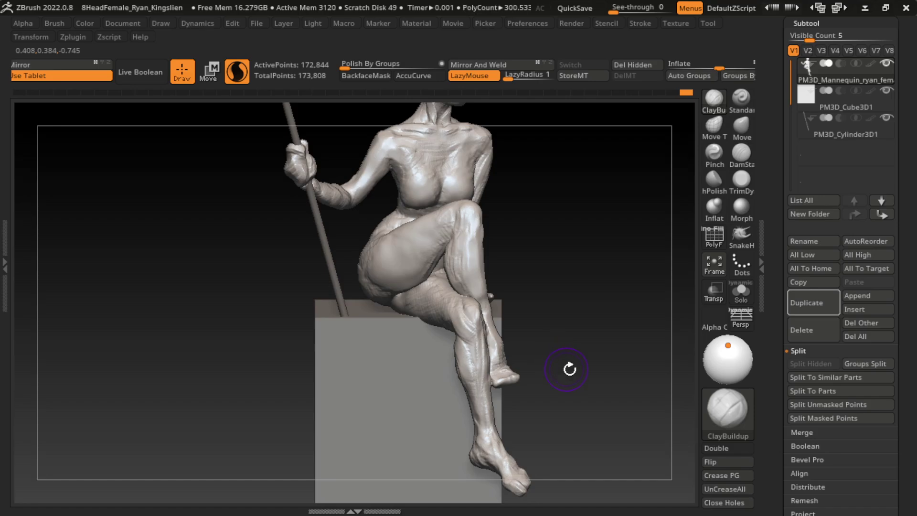
# Sculpt the crossed leg's shin from a side view
pyautogui.moveTo(569, 369); pyautogui.dragTo(548, 375)
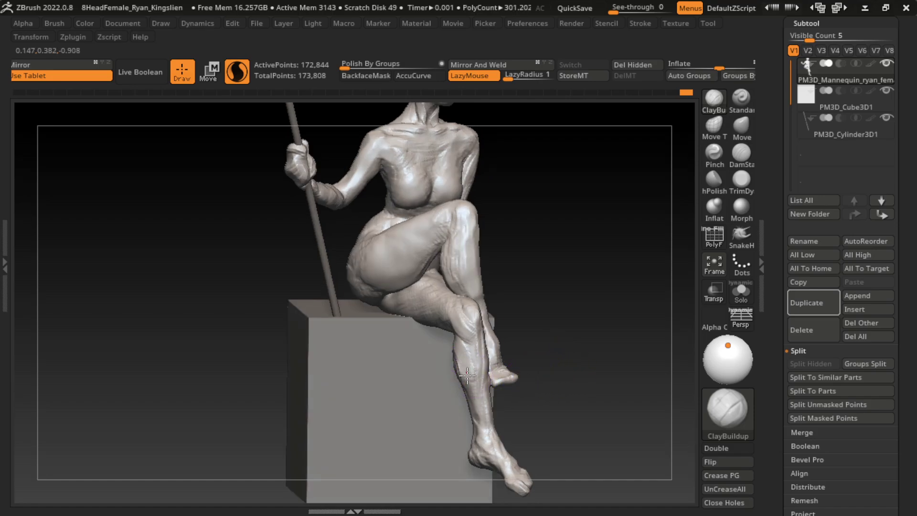
pyautogui.moveTo(467, 376); pyautogui.dragTo(478, 401)
pyautogui.moveTo(549, 372)
pyautogui.mouseDown()
pyautogui.moveTo(575, 379)
pyautogui.moveTo(621, 330)
pyautogui.mouseUp()
pyautogui.moveTo(482, 363); pyautogui.dragTo(470, 311)
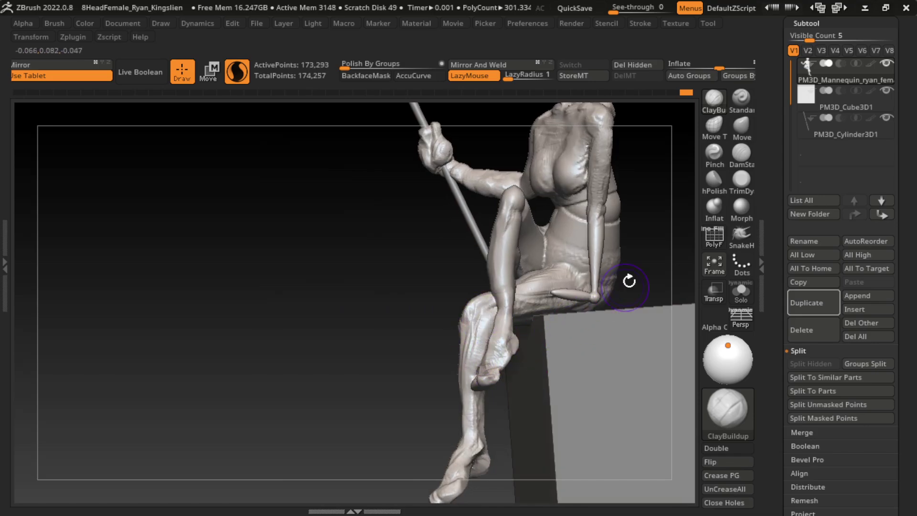
pyautogui.moveTo(629, 281)
pyautogui.mouseDown()
pyautogui.moveTo(647, 272)
pyautogui.moveTo(497, 353)
pyautogui.mouseUp()
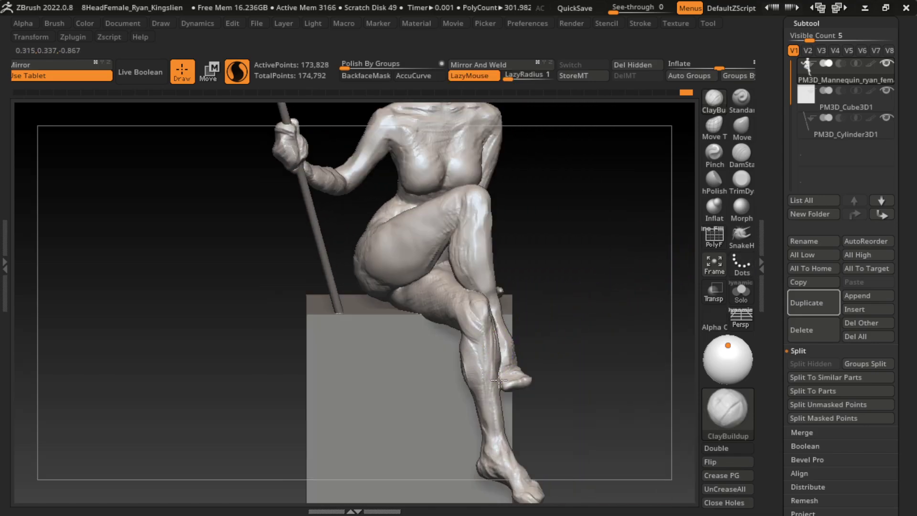
# Add more form to the shin and shape the knee from the side
pyautogui.moveTo(553, 377); pyautogui.dragTo(592, 353)
pyautogui.moveTo(508, 384); pyautogui.dragTo(500, 366)
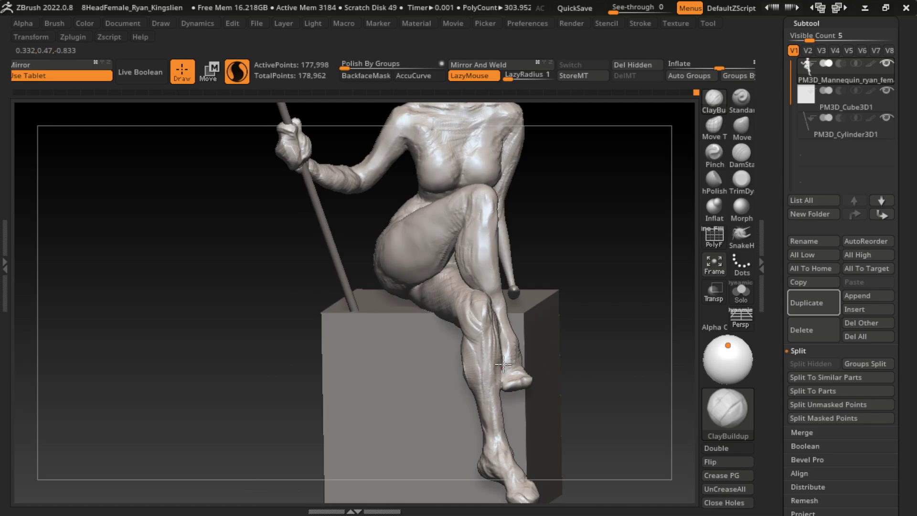
pyautogui.moveTo(601, 375)
pyautogui.mouseDown()
pyautogui.moveTo(634, 362)
pyautogui.moveTo(590, 353)
pyautogui.moveTo(621, 334)
pyautogui.mouseUp()
pyautogui.moveTo(477, 305); pyautogui.dragTo(506, 287)
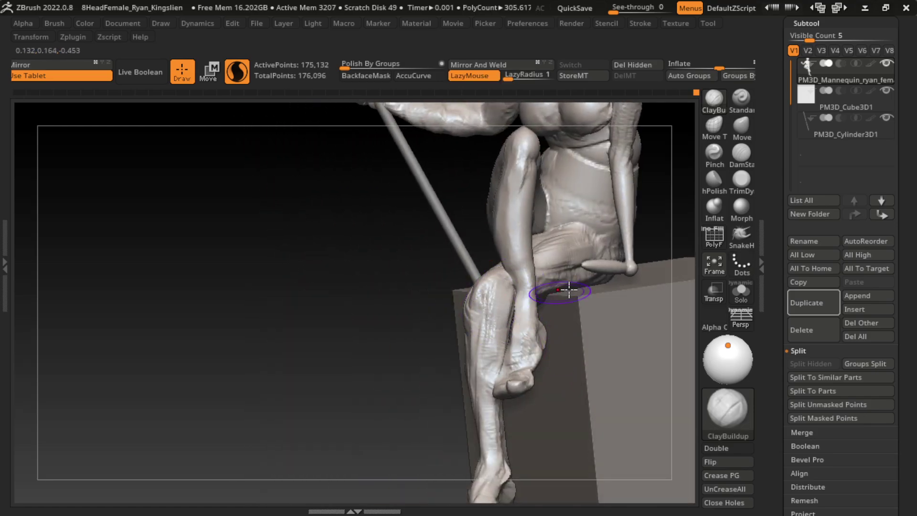
pyautogui.moveTo(682, 291)
pyautogui.mouseDown()
pyautogui.moveTo(640, 296)
pyautogui.moveTo(614, 327)
pyautogui.moveTo(606, 290)
pyautogui.mouseUp()
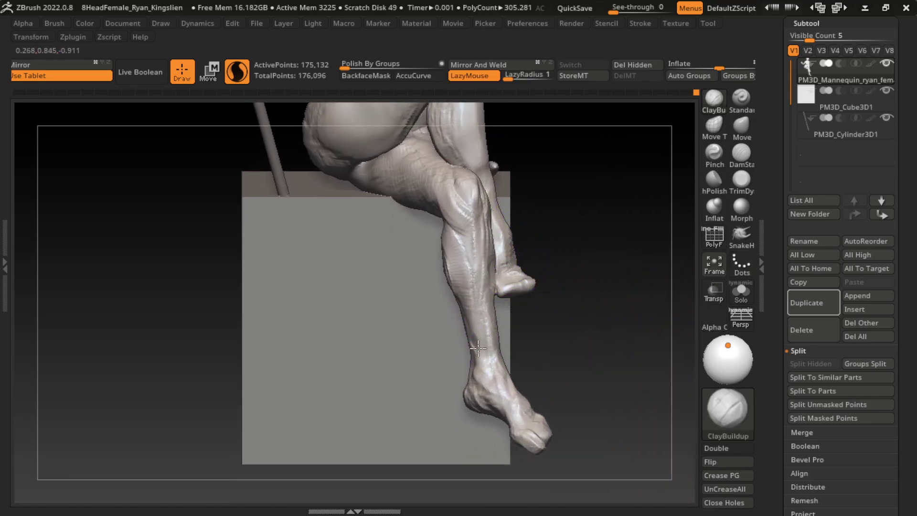
# Add clay to the hanging leg's shin, ankle and top of the foot
pyautogui.moveTo(456, 296)
pyautogui.mouseDown()
pyautogui.moveTo(491, 352)
pyautogui.moveTo(465, 286)
pyautogui.moveTo(492, 359)
pyautogui.moveTo(466, 287)
pyautogui.moveTo(513, 400)
pyautogui.moveTo(478, 310)
pyautogui.mouseUp()
pyautogui.moveTo(492, 374)
pyautogui.mouseDown()
pyautogui.moveTo(484, 310)
pyautogui.moveTo(491, 374)
pyautogui.mouseUp()
pyautogui.moveTo(511, 409); pyautogui.dragTo(487, 327)
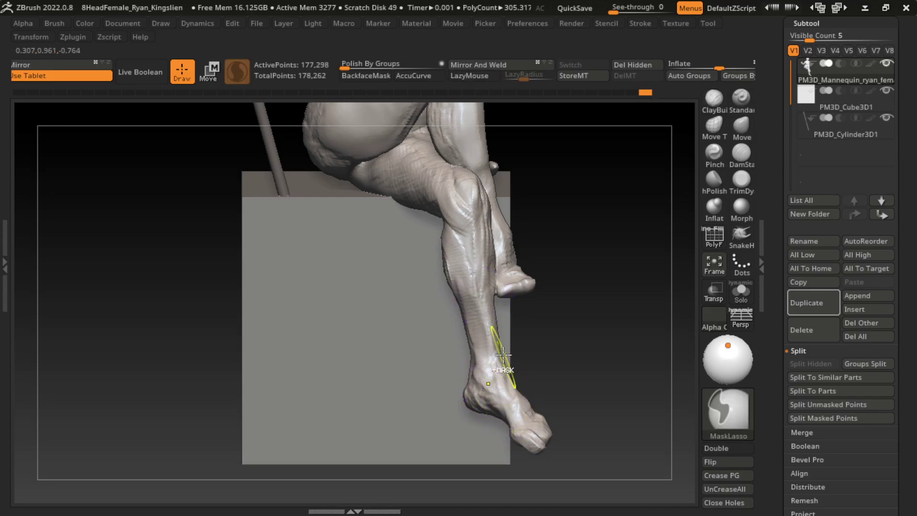
pyautogui.moveTo(482, 287); pyautogui.dragTo(540, 405)
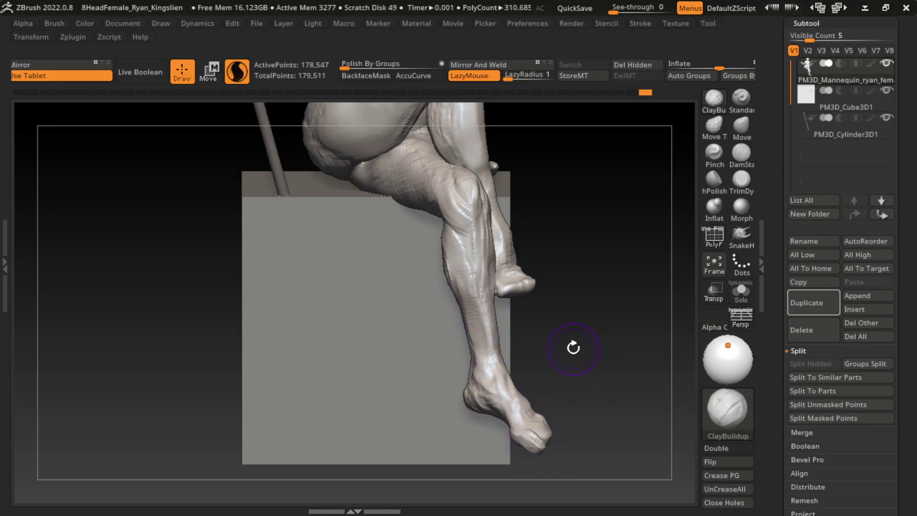
pyautogui.moveTo(479, 385); pyautogui.dragTo(471, 341)
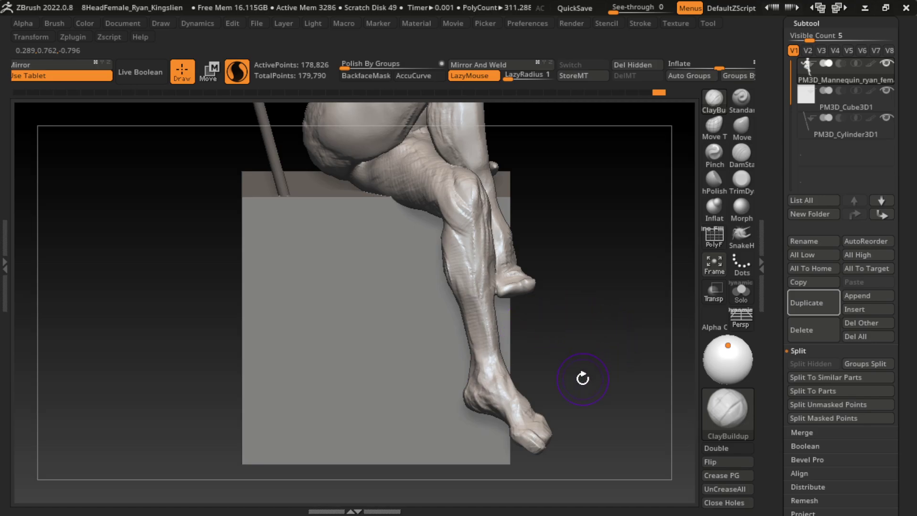
pyautogui.moveTo(535, 430)
pyautogui.mouseDown()
pyautogui.moveTo(513, 420)
pyautogui.moveTo(523, 389)
pyautogui.moveTo(516, 420)
pyautogui.moveTo(467, 388)
pyautogui.mouseUp()
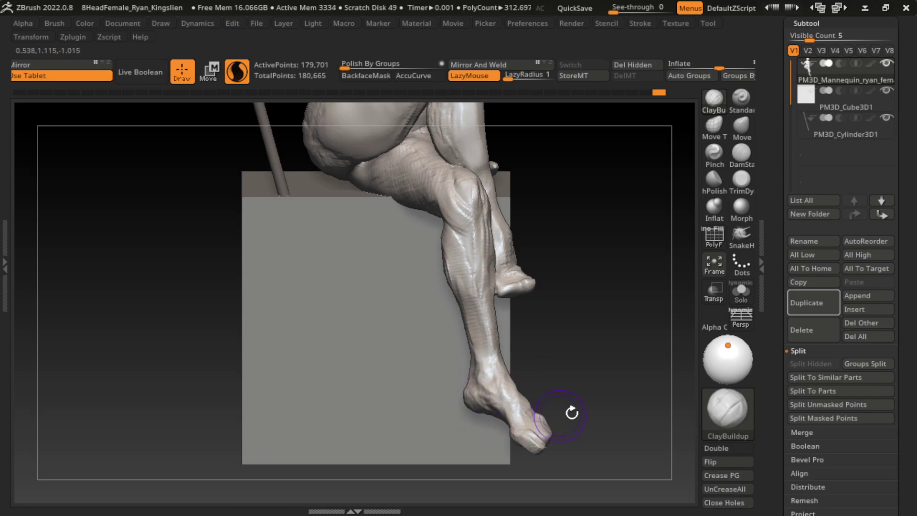
# Detail the heel and back of the lower leg, undoing the last stroke
pyautogui.keyDown('alt'); pyautogui.moveTo(573, 409); pyautogui.dragTo(571, 367); pyautogui.keyUp('alt')
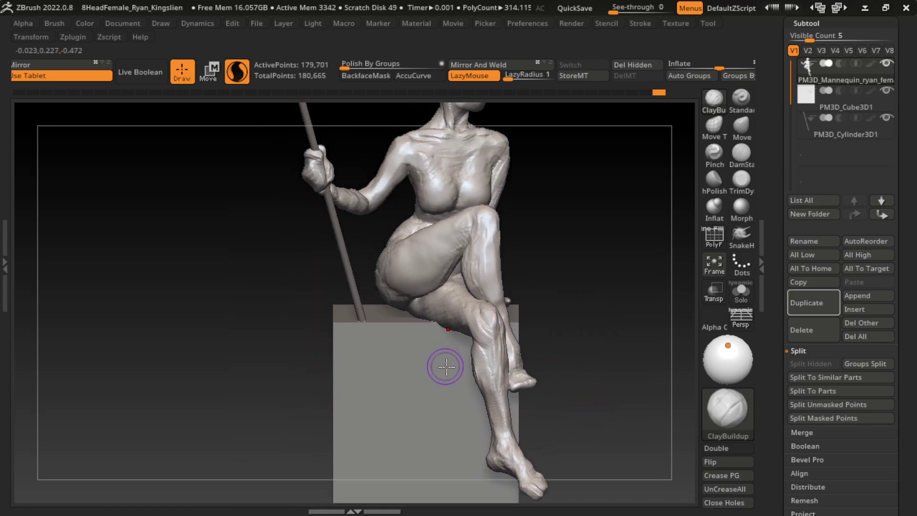
pyautogui.moveTo(446, 367)
pyautogui.mouseDown()
pyautogui.moveTo(422, 325)
pyautogui.moveTo(452, 323)
pyautogui.mouseUp()
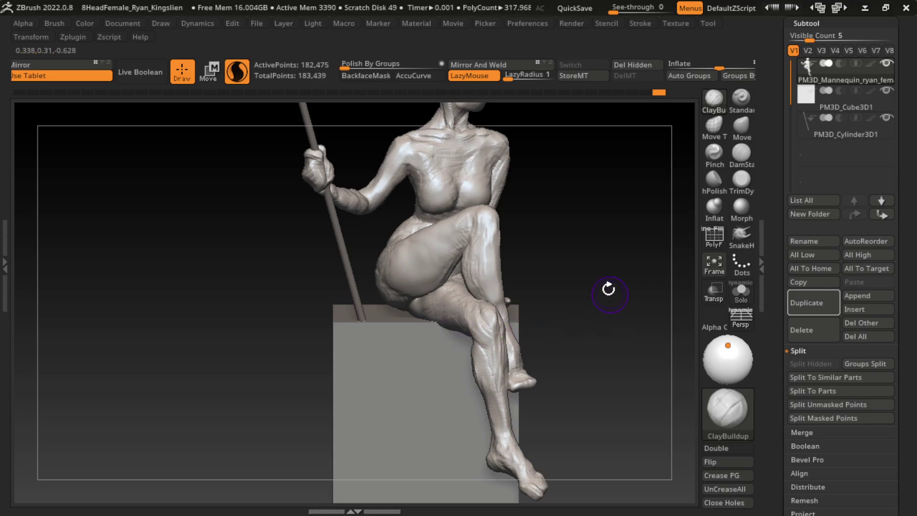
pyautogui.keyDown('alt'); pyautogui.moveTo(608, 289); pyautogui.dragTo(565, 347); pyautogui.keyUp('alt')
pyautogui.hotkey('ctrl', 'z')
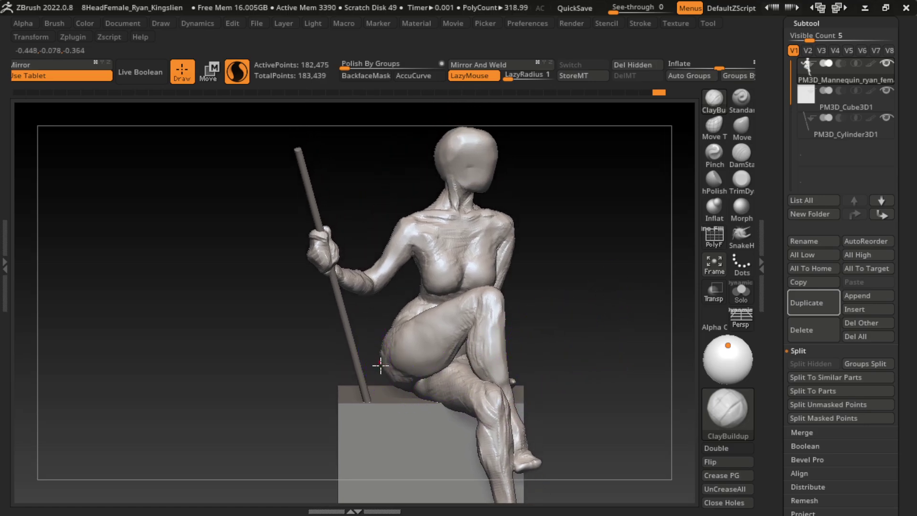
# Add clay under the raised thigh above the box, then Shift-smooth it
pyautogui.moveTo(379, 377); pyautogui.dragTo(394, 370)
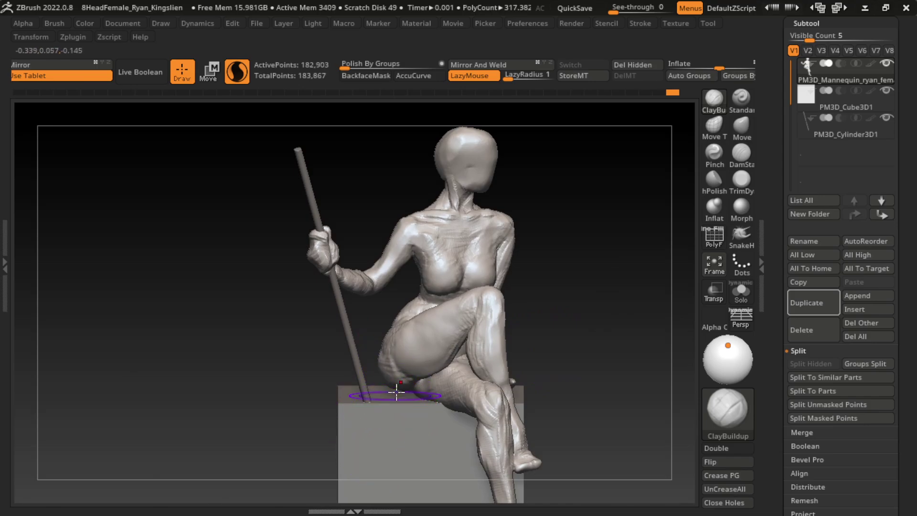
pyautogui.moveTo(377, 389)
pyautogui.mouseDown()
pyautogui.moveTo(383, 350)
pyautogui.moveTo(383, 400)
pyautogui.mouseUp()
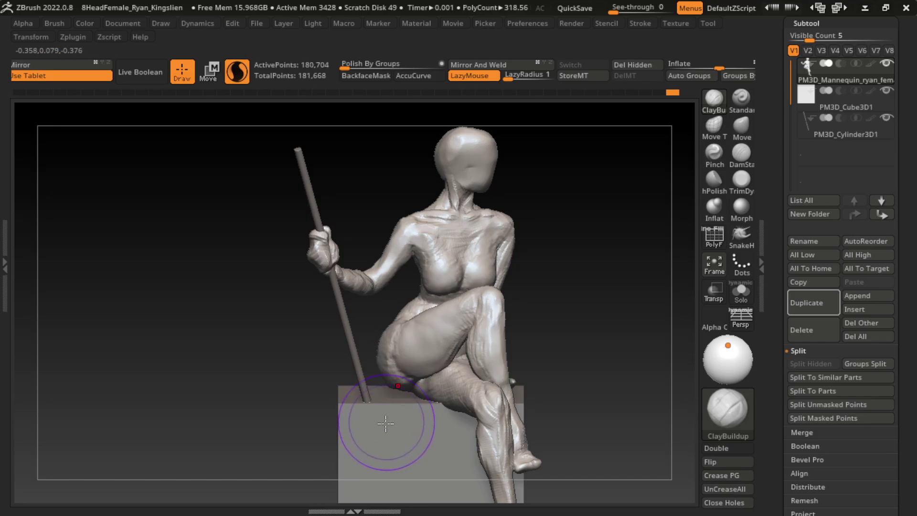
pyautogui.moveTo(401, 311)
pyautogui.mouseDown()
pyautogui.moveTo(378, 377)
pyautogui.moveTo(411, 329)
pyautogui.mouseUp()
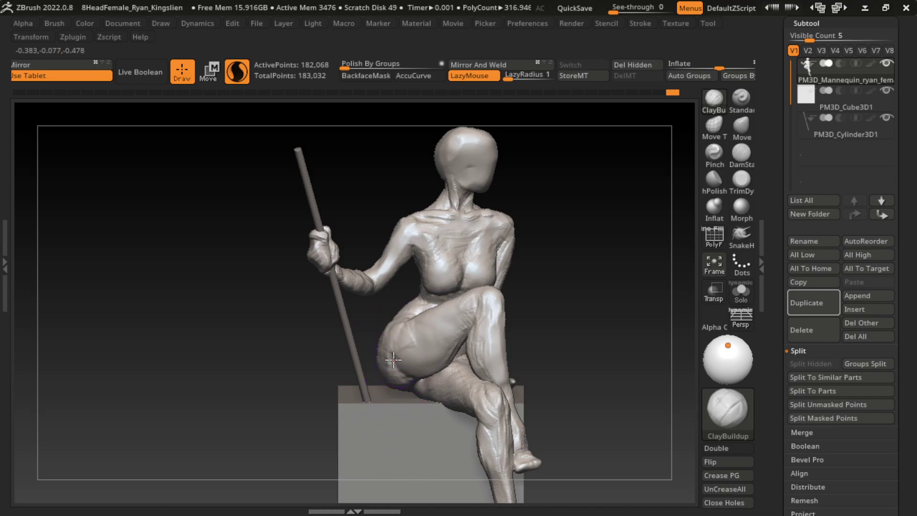
pyautogui.moveTo(393, 354); pyautogui.dragTo(404, 365)
pyautogui.press('shift')
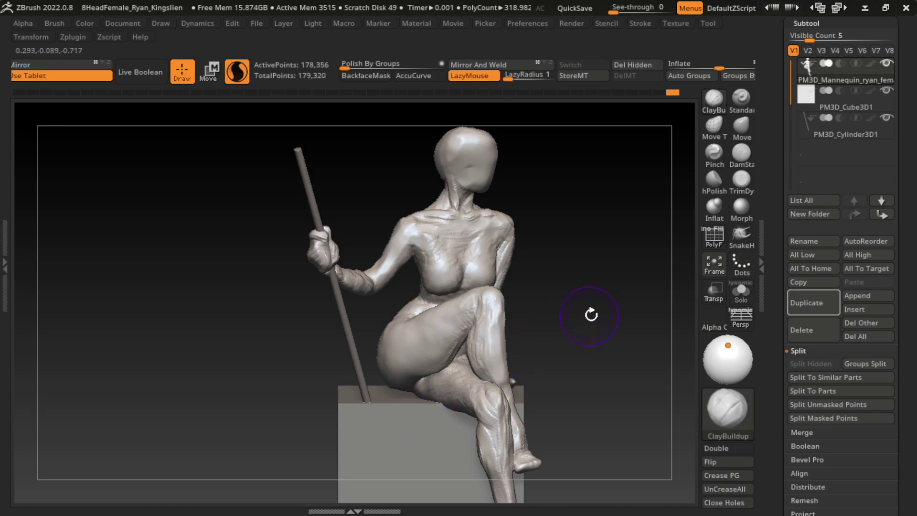
pyautogui.moveTo(487, 338); pyautogui.dragTo(502, 335)
pyautogui.keyDown('alt'); pyautogui.moveTo(584, 292); pyautogui.dragTo(560, 332); pyautogui.keyUp('alt')
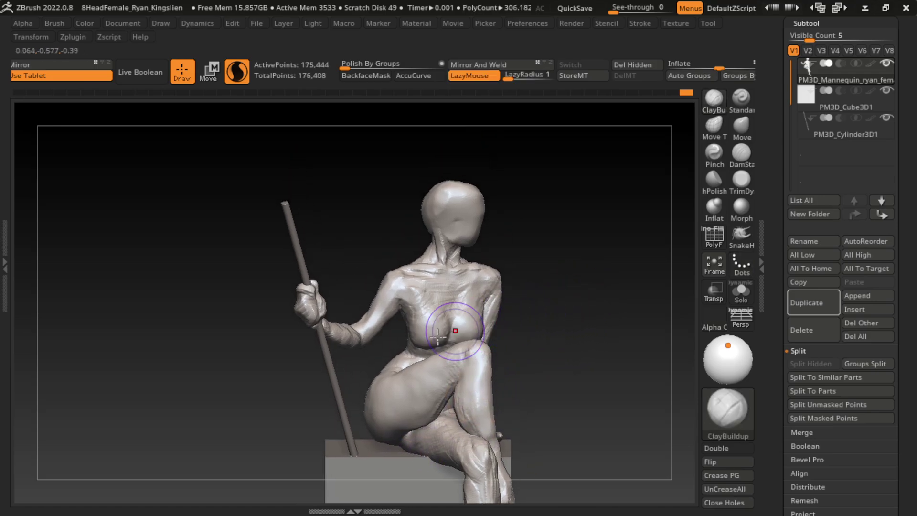
# Shift-smooth the thigh surface
pyautogui.press('shift')
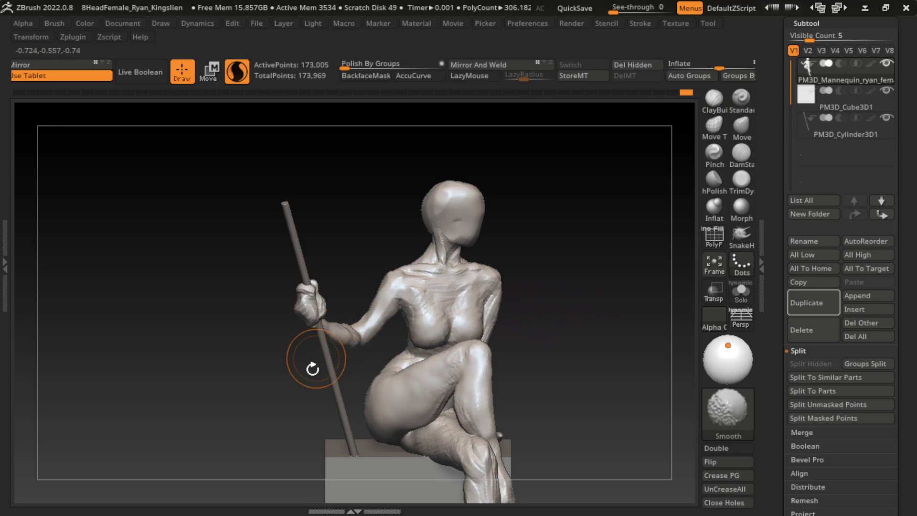
pyautogui.press('shift')
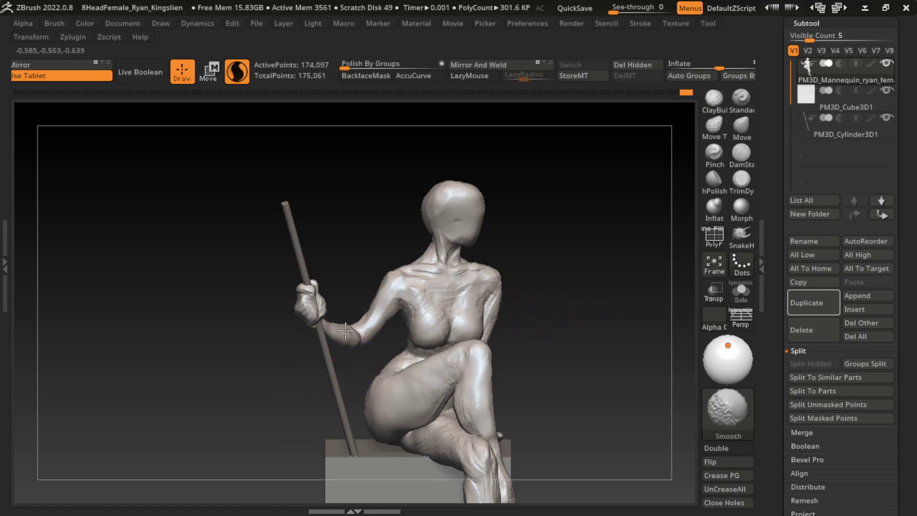
pyautogui.keyDown('shift'); pyautogui.moveTo(378, 406); pyautogui.dragTo(461, 393); pyautogui.keyUp('shift')
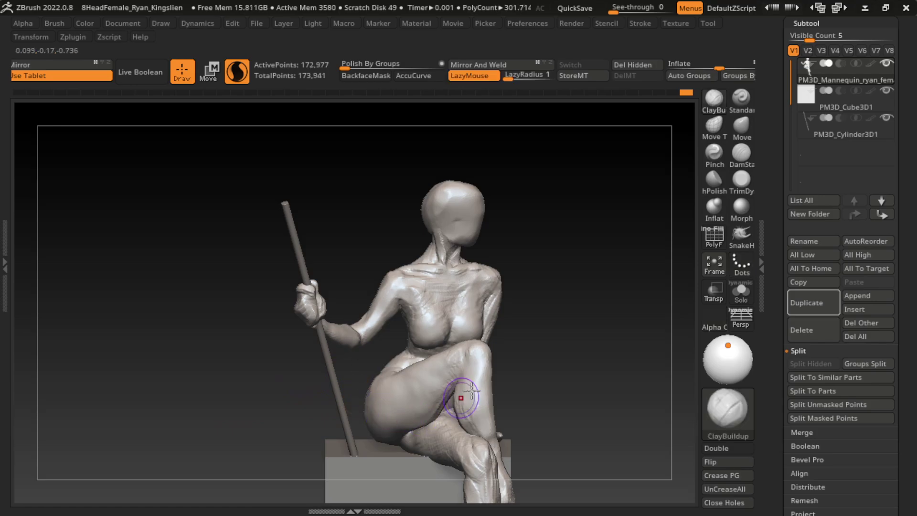
pyautogui.keyDown('alt'); pyautogui.moveTo(572, 313); pyautogui.dragTo(529, 348); pyautogui.keyUp('alt')
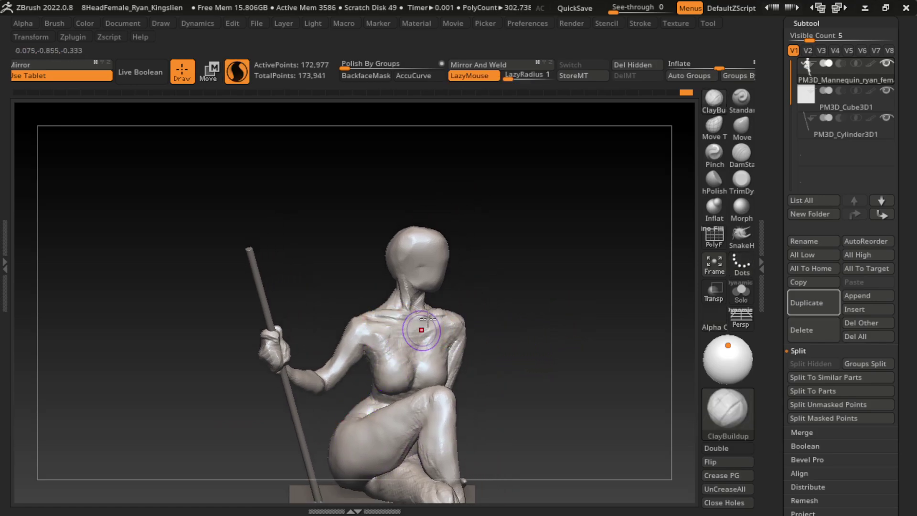
# Build up clay on the chest and neck, then smooth the torso side and shoulder
pyautogui.moveTo(421, 329); pyautogui.dragTo(453, 291)
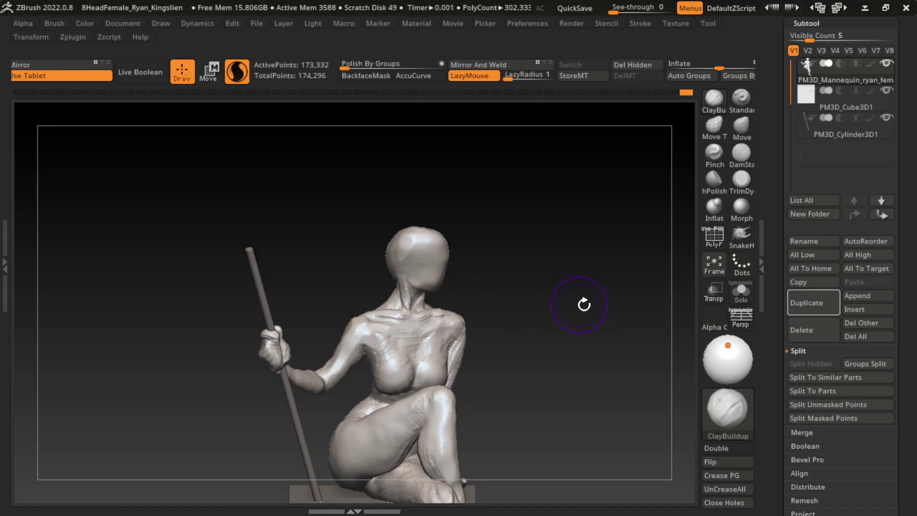
pyautogui.moveTo(583, 305); pyautogui.dragTo(578, 312)
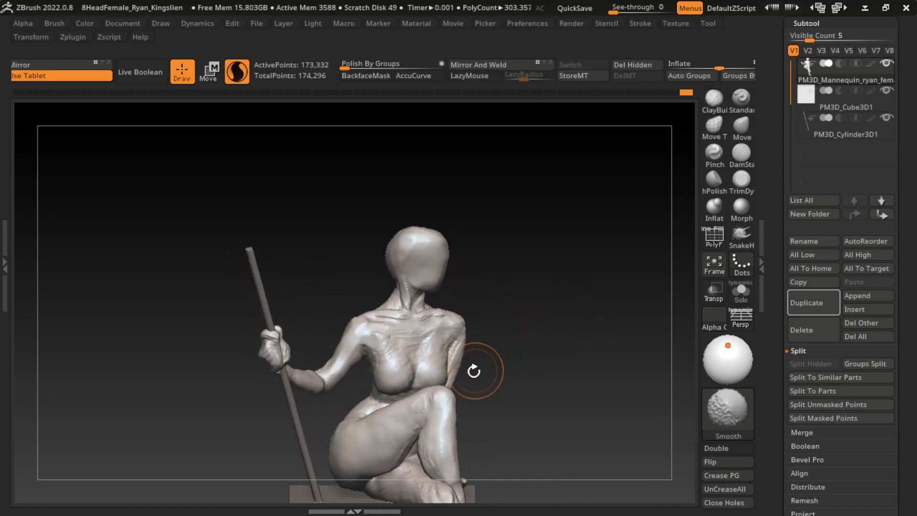
pyautogui.keyDown('shift'); pyautogui.moveTo(473, 371); pyautogui.dragTo(466, 367); pyautogui.keyUp('shift')
pyautogui.keyDown('shift'); pyautogui.moveTo(483, 335); pyautogui.dragTo(556, 367); pyautogui.keyUp('shift')
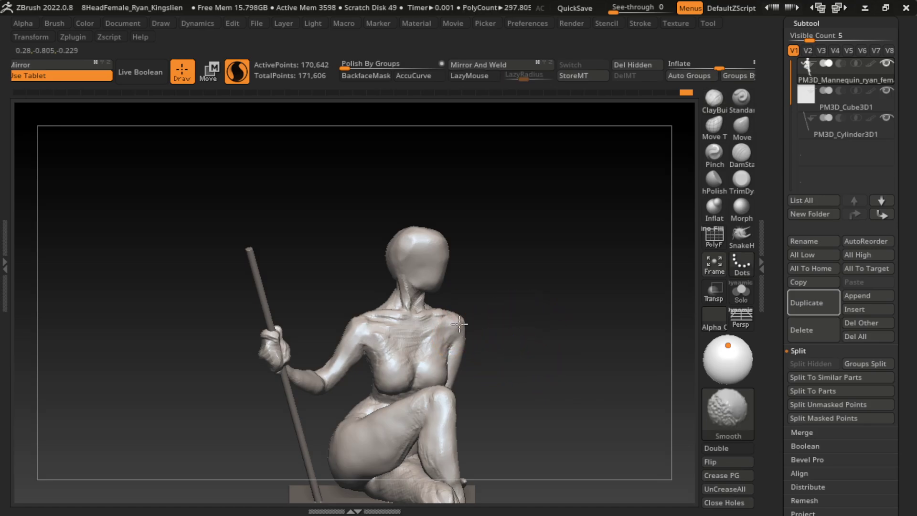
pyautogui.moveTo(468, 336)
pyautogui.keyDown('shift'); pyautogui.mouseDown()
pyautogui.moveTo(456, 325)
pyautogui.moveTo(470, 385)
pyautogui.mouseUp(); pyautogui.keyUp('shift')
# Return to ClayBuildup and add clay along the upper arm and shoulder
pyautogui.press('b')
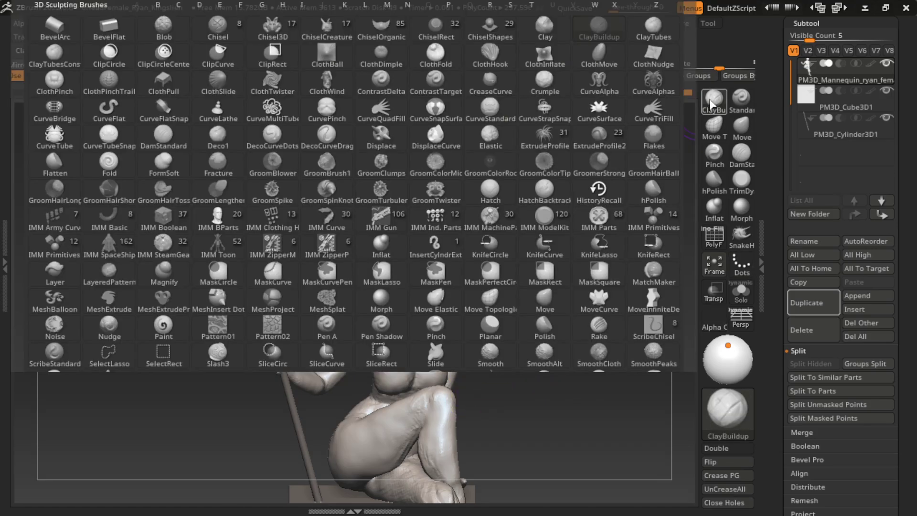
pyautogui.press('c')
pyautogui.press('b')
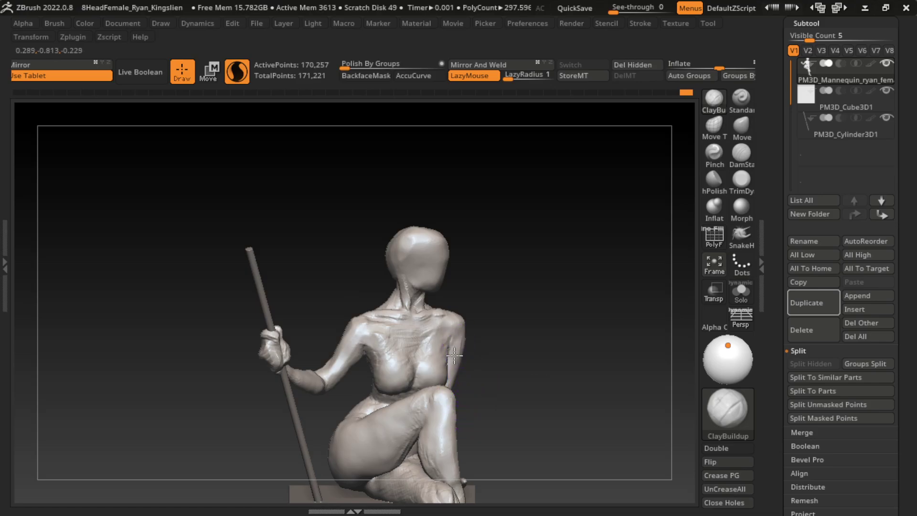
pyautogui.moveTo(454, 355); pyautogui.dragTo(462, 333)
pyautogui.moveTo(548, 416); pyautogui.dragTo(503, 394)
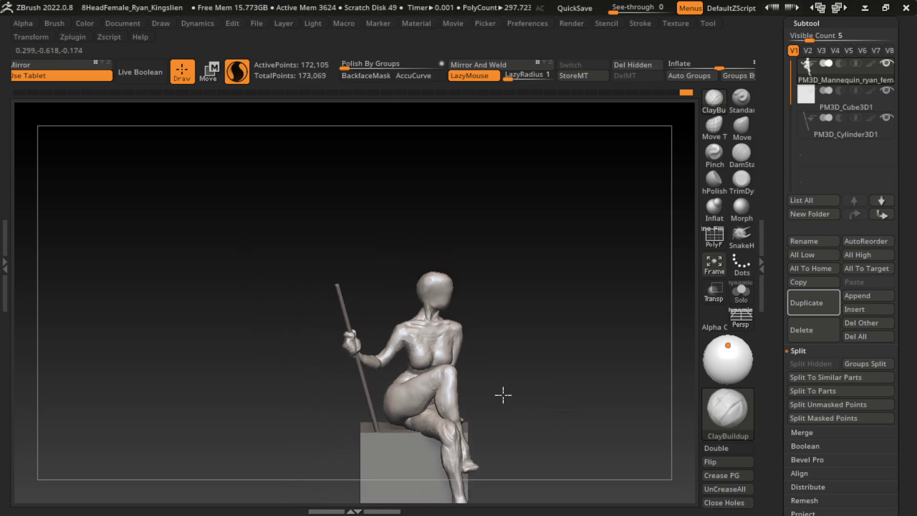
pyautogui.moveTo(530, 365)
pyautogui.mouseDown()
pyautogui.moveTo(522, 379)
pyautogui.moveTo(366, 350)
pyautogui.moveTo(358, 333)
pyautogui.moveTo(474, 333)
pyautogui.moveTo(364, 337)
pyautogui.moveTo(358, 324)
pyautogui.moveTo(388, 338)
pyautogui.moveTo(350, 343)
pyautogui.moveTo(434, 340)
pyautogui.moveTo(376, 328)
pyautogui.moveTo(358, 335)
pyautogui.mouseUp()
# Select the TrimDynamic brush and frame the upper body at a new angle
pyautogui.click(741, 179)
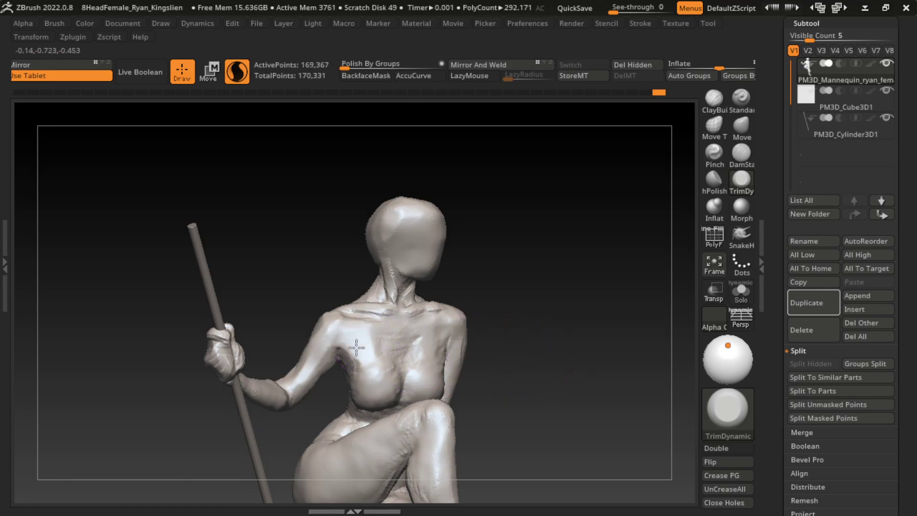
pyautogui.moveTo(549, 357)
pyautogui.mouseDown()
pyautogui.moveTo(528, 360)
pyautogui.moveTo(535, 369)
pyautogui.mouseUp()
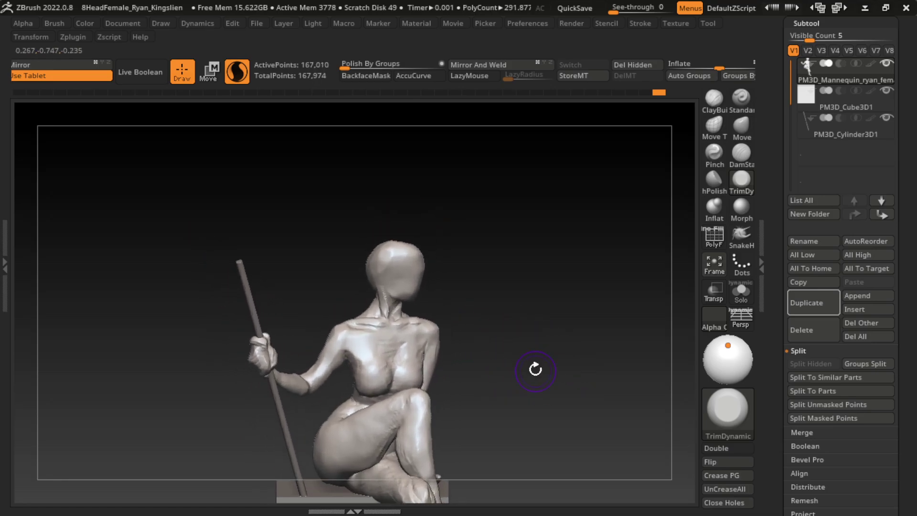
pyautogui.moveTo(555, 412)
pyautogui.mouseDown()
pyautogui.moveTo(487, 407)
pyautogui.moveTo(495, 410)
pyautogui.mouseUp()
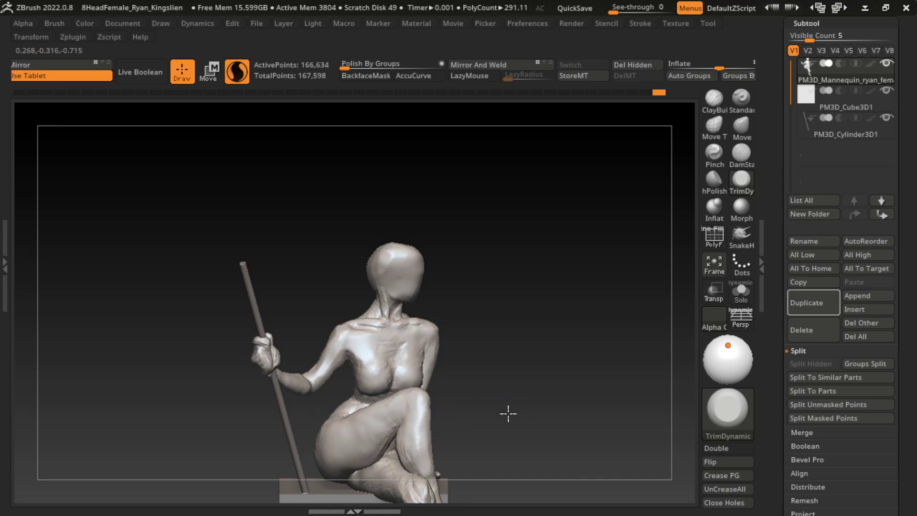
pyautogui.keyDown('alt'); pyautogui.moveTo(507, 414); pyautogui.dragTo(604, 341); pyautogui.keyUp('alt')
# Switch to DamStandard with a smaller brush and carve a crease down the shin
pyautogui.press('b')
pyautogui.press('d')
pyautogui.press('s')
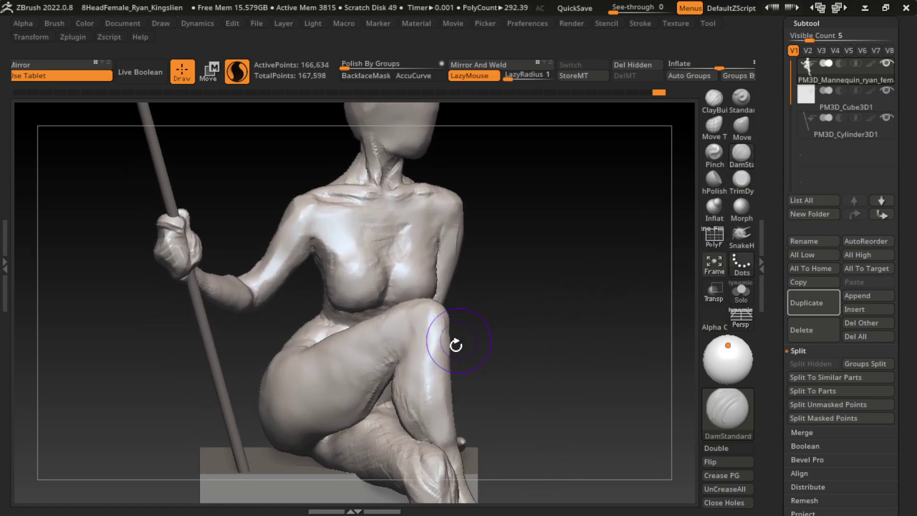
pyautogui.press('s')
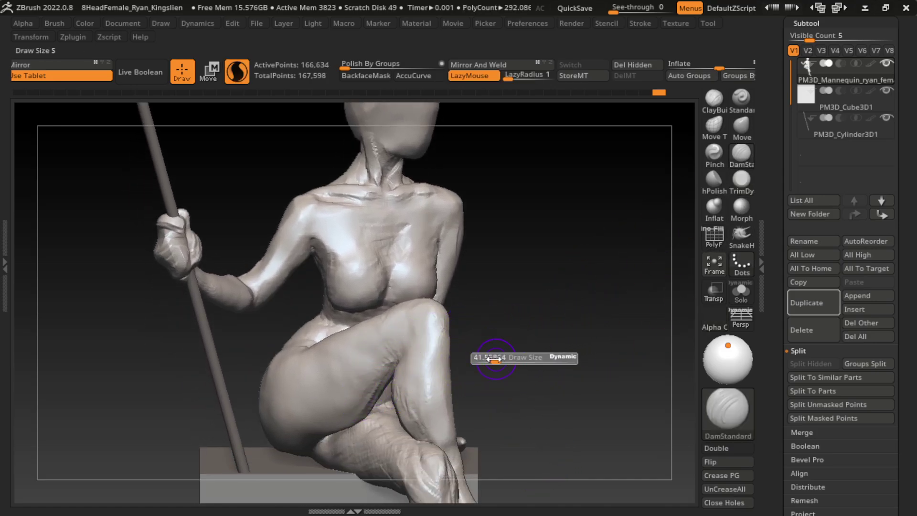
pyautogui.moveTo(494, 359); pyautogui.dragTo(403, 409)
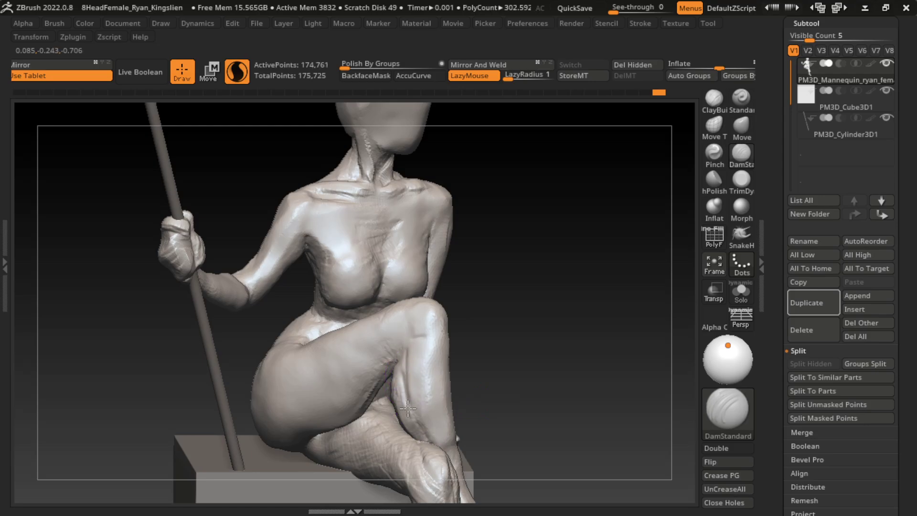
pyautogui.moveTo(403, 377); pyautogui.dragTo(421, 420)
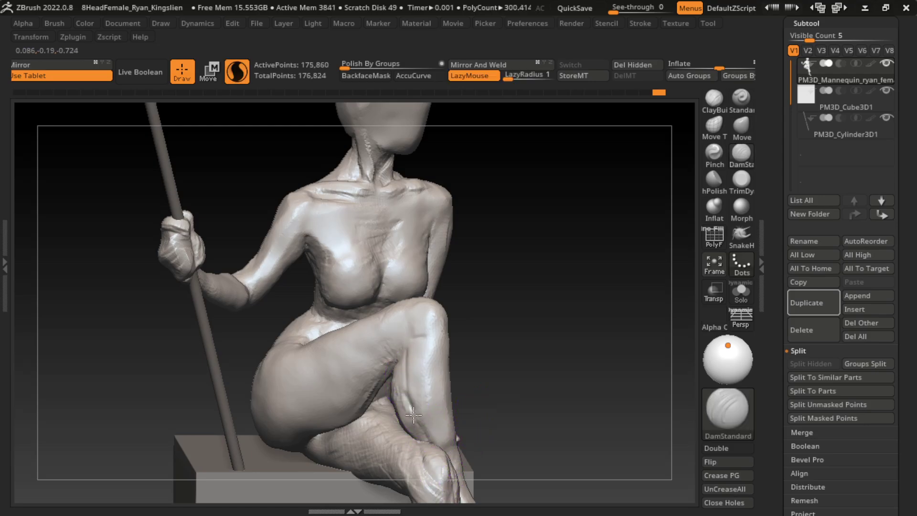
# Try raising the shin with the Standard brush, undoing the last stroke
pyautogui.click(740, 98)
pyautogui.moveTo(436, 389); pyautogui.dragTo(420, 416)
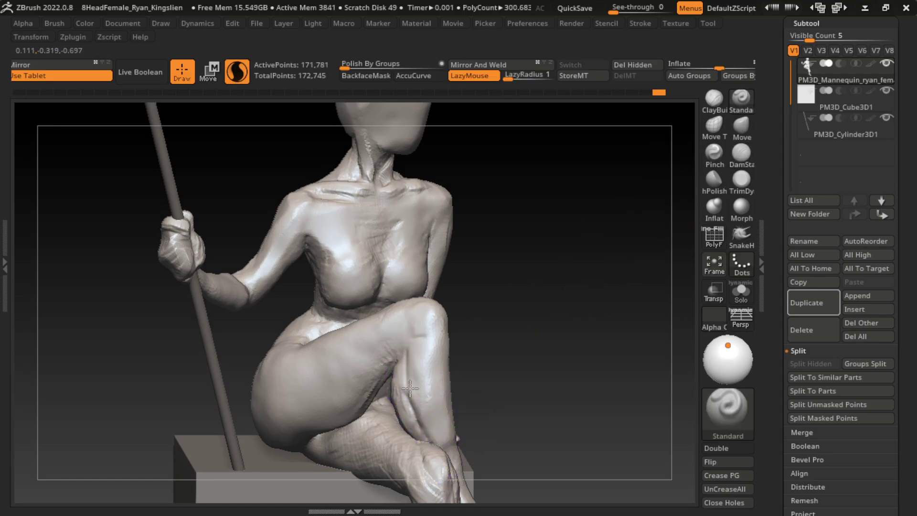
pyautogui.moveTo(405, 348)
pyautogui.mouseDown()
pyautogui.moveTo(409, 395)
pyautogui.moveTo(404, 343)
pyautogui.mouseUp()
pyautogui.hotkey('ctrl', 'z')
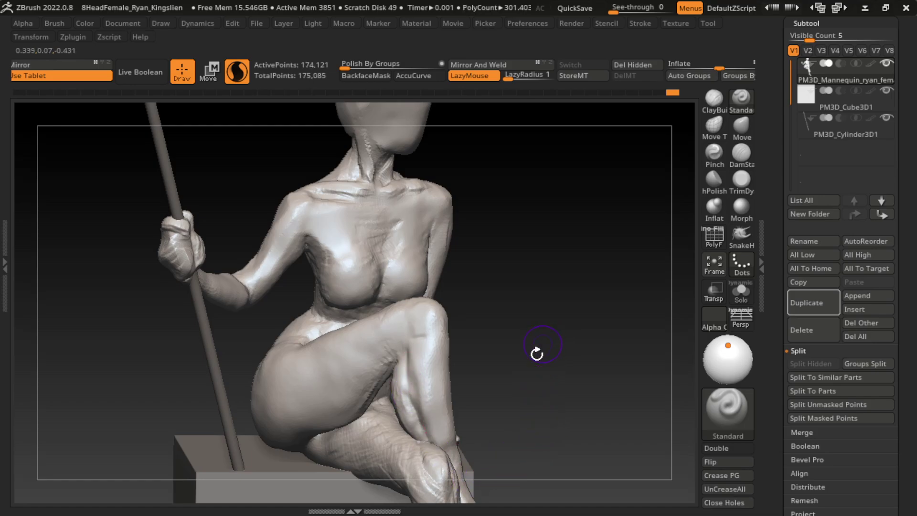
# Switch to ClayBuildup and rebuild the shin muscle surface
pyautogui.press('s')
pyautogui.click(714, 98)
pyautogui.press('s')
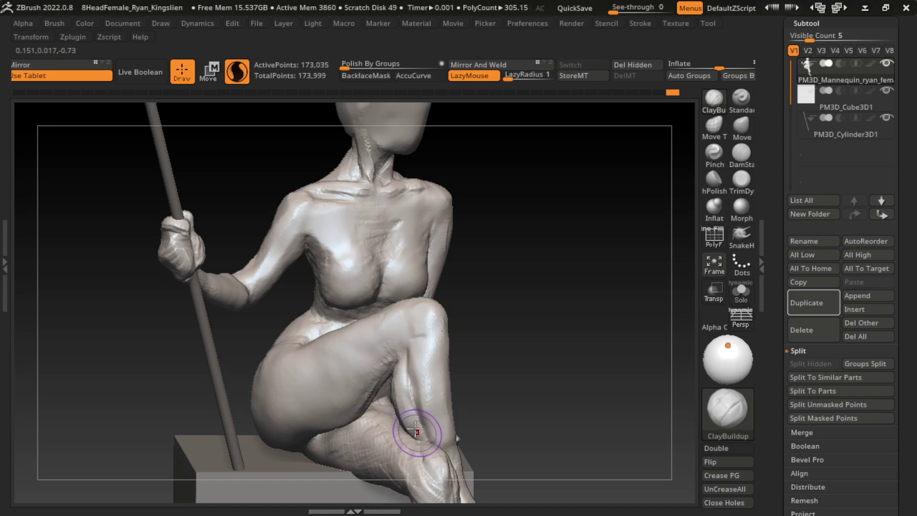
pyautogui.moveTo(420, 410); pyautogui.dragTo(422, 406)
pyautogui.moveTo(438, 444); pyautogui.dragTo(443, 447)
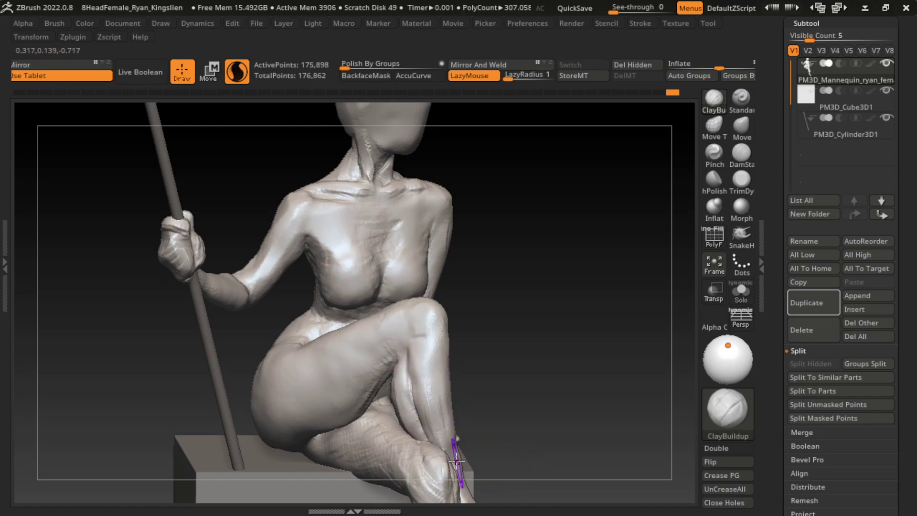
pyautogui.press('f')
pyautogui.moveTo(484, 424); pyautogui.dragTo(543, 381)
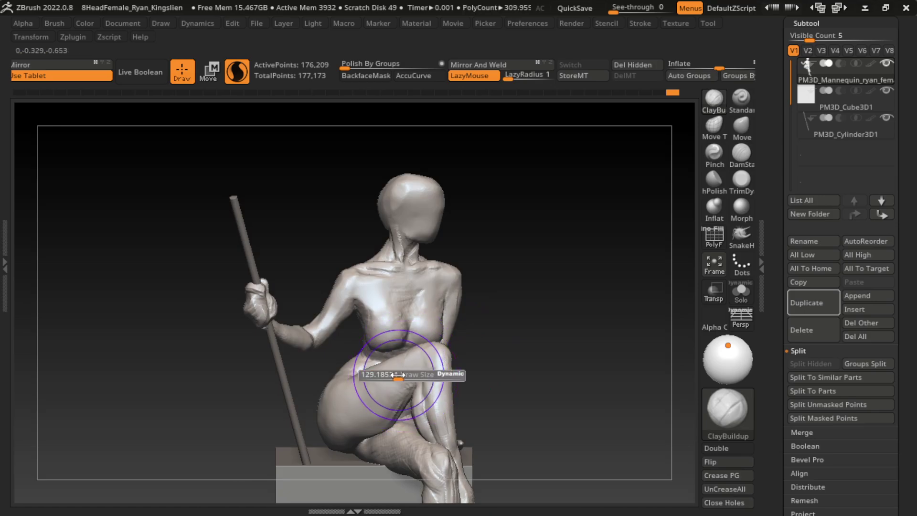
# Add clay below the chest and reshape the upper thigh and hip with Standard
pyautogui.scroll(3, 444, 377)
pyautogui.moveTo(382, 310); pyautogui.dragTo(391, 315)
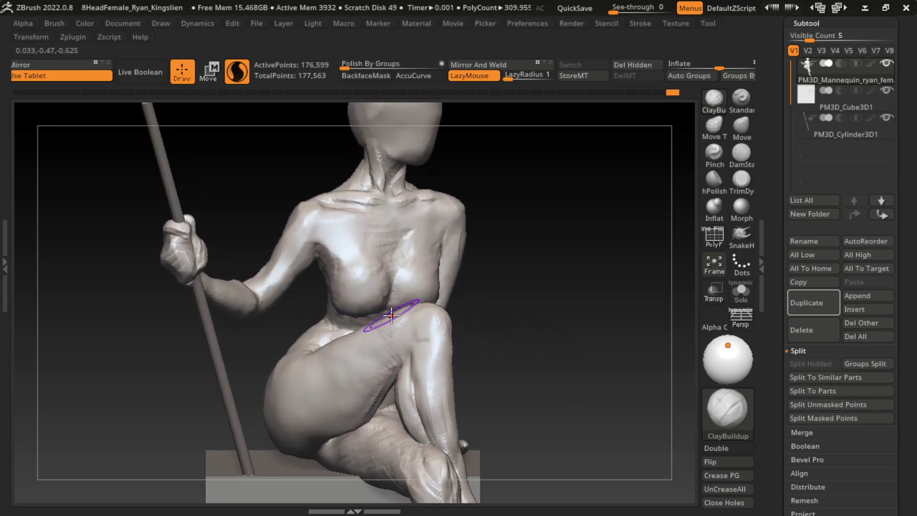
pyautogui.click(741, 98)
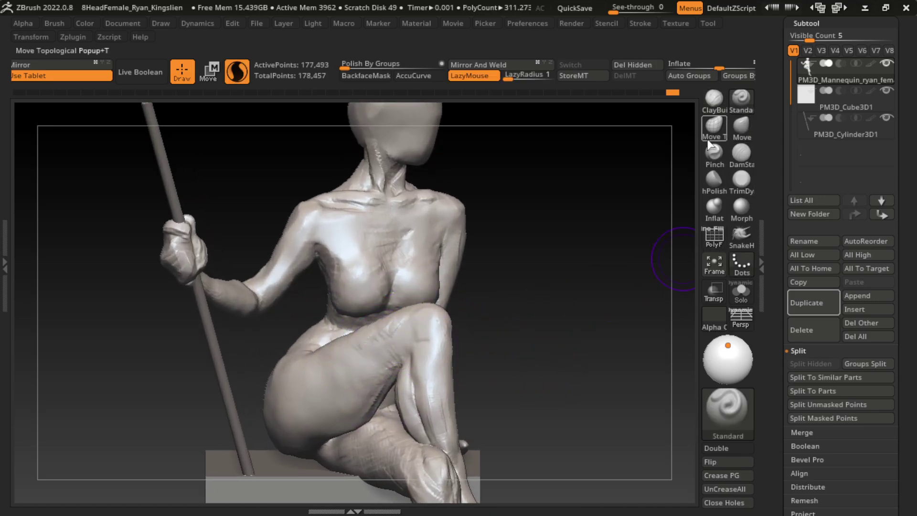
pyautogui.moveTo(346, 336); pyautogui.dragTo(379, 349)
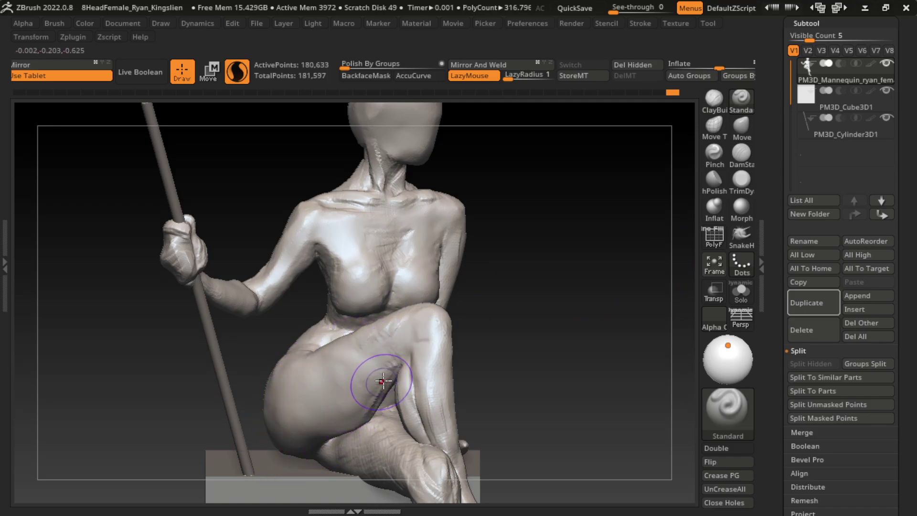
# Carve the thigh–calf crease with DamStandard, then soften it with ClayBuildup
pyautogui.click(741, 155)
pyautogui.moveTo(358, 395)
pyautogui.mouseDown()
pyautogui.moveTo(401, 364)
pyautogui.moveTo(334, 392)
pyautogui.mouseUp()
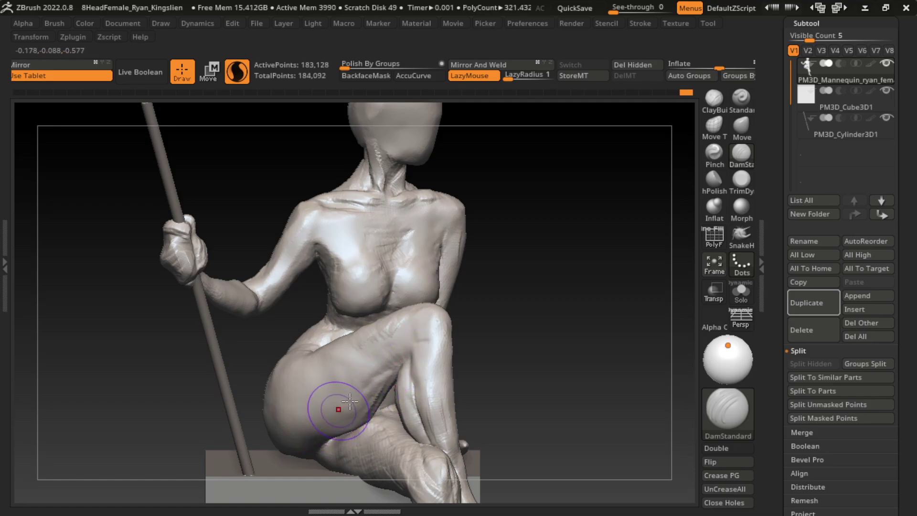
pyautogui.click(713, 98)
pyautogui.moveTo(402, 351)
pyautogui.keyDown('shift'); pyautogui.mouseDown()
pyautogui.moveTo(363, 365)
pyautogui.moveTo(423, 321)
pyautogui.moveTo(411, 345)
pyautogui.moveTo(459, 353)
pyautogui.mouseUp(); pyautogui.keyUp('shift')
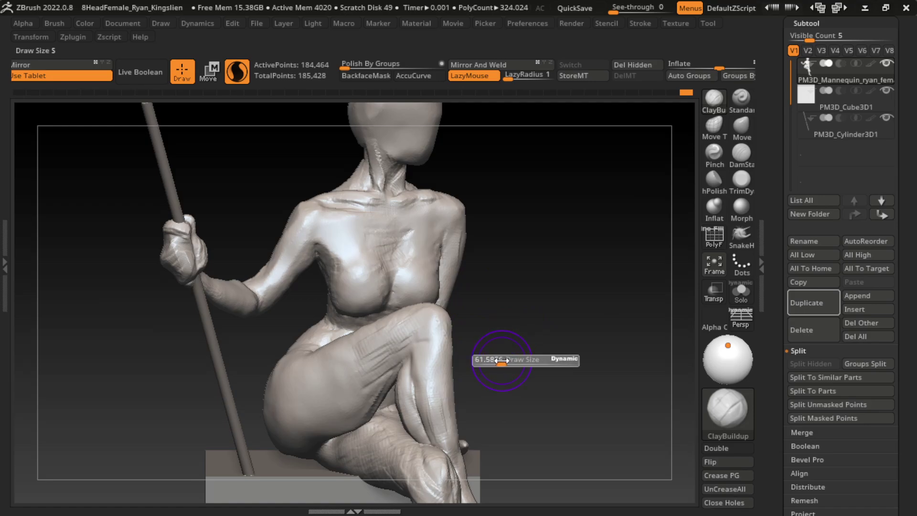
pyautogui.moveTo(377, 386)
pyautogui.mouseDown()
pyautogui.moveTo(381, 401)
pyautogui.moveTo(359, 419)
pyautogui.moveTo(371, 388)
pyautogui.moveTo(371, 404)
pyautogui.mouseUp()
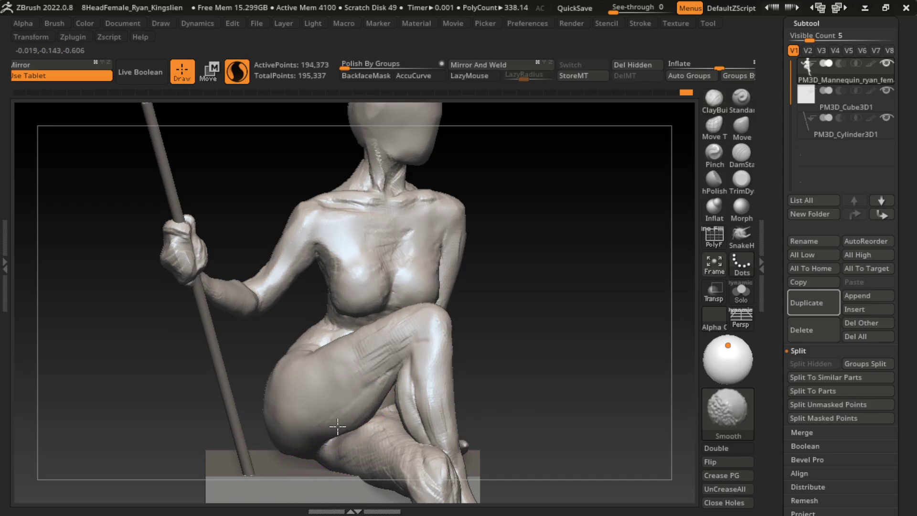
# Smooth the thigh and build up its front with Standard brush strokes
pyautogui.keyDown('shift'); pyautogui.moveTo(280, 405); pyautogui.dragTo(199, 504); pyautogui.keyUp('shift')
pyautogui.press('l')
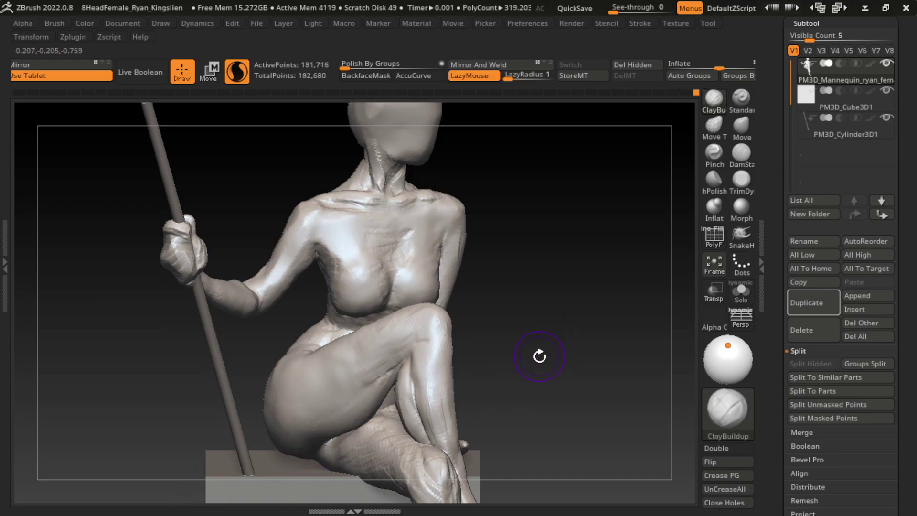
pyautogui.press('s')
pyautogui.click(741, 100)
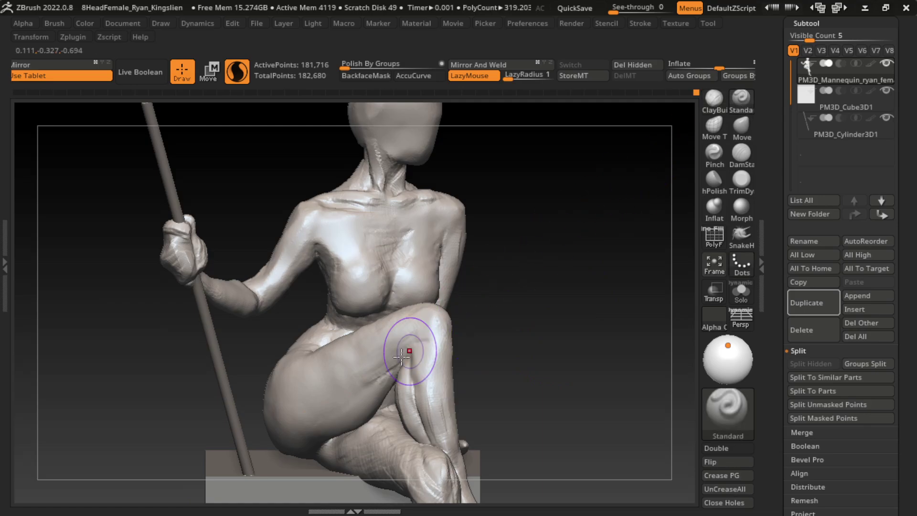
pyautogui.moveTo(334, 387); pyautogui.dragTo(273, 443)
pyautogui.moveTo(374, 352); pyautogui.dragTo(282, 385)
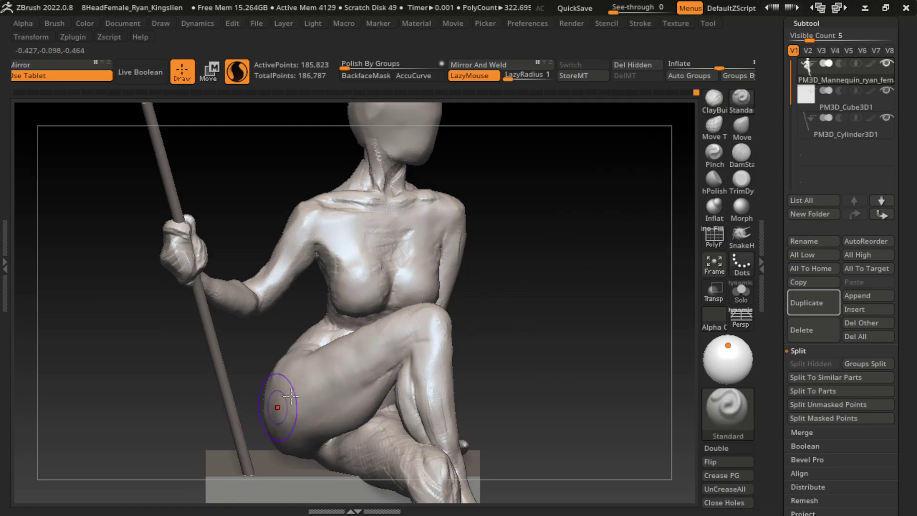
pyautogui.click(713, 101)
# Add and smooth ClayBuildup strokes across the thigh and along the sternum
pyautogui.moveTo(379, 343); pyautogui.dragTo(287, 380)
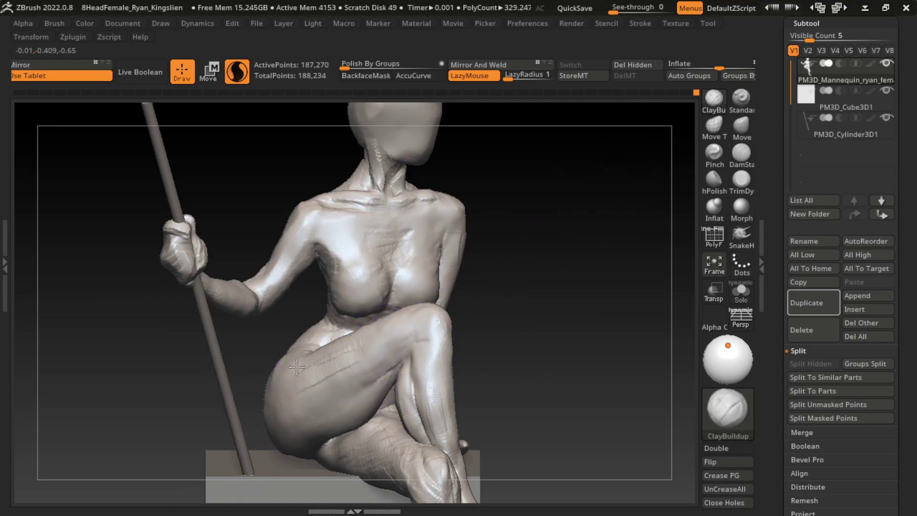
pyautogui.moveTo(379, 337)
pyautogui.mouseDown()
pyautogui.moveTo(296, 377)
pyautogui.moveTo(429, 379)
pyautogui.mouseUp()
pyautogui.press('shift')
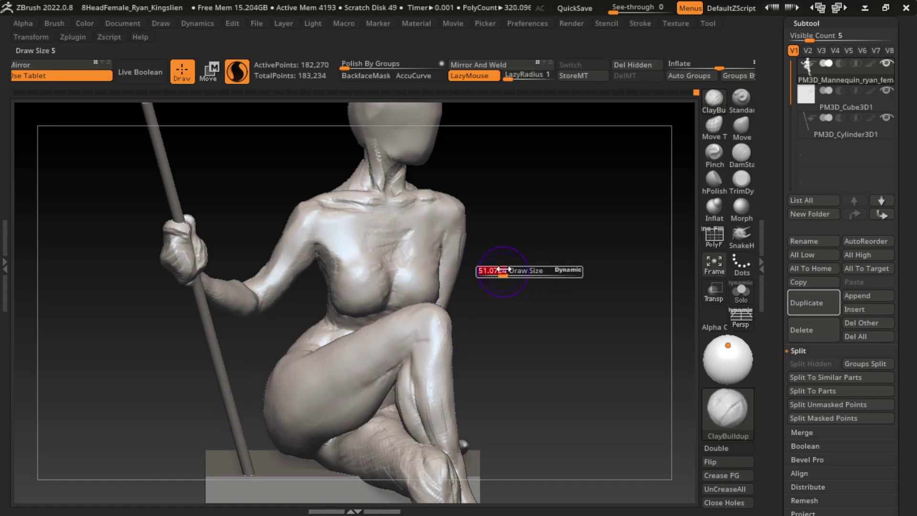
pyautogui.moveTo(368, 245)
pyautogui.mouseDown()
pyautogui.moveTo(374, 267)
pyautogui.moveTo(401, 286)
pyautogui.moveTo(393, 277)
pyautogui.moveTo(389, 338)
pyautogui.moveTo(406, 308)
pyautogui.mouseUp()
pyautogui.press('shift')
pyautogui.click(740, 153)
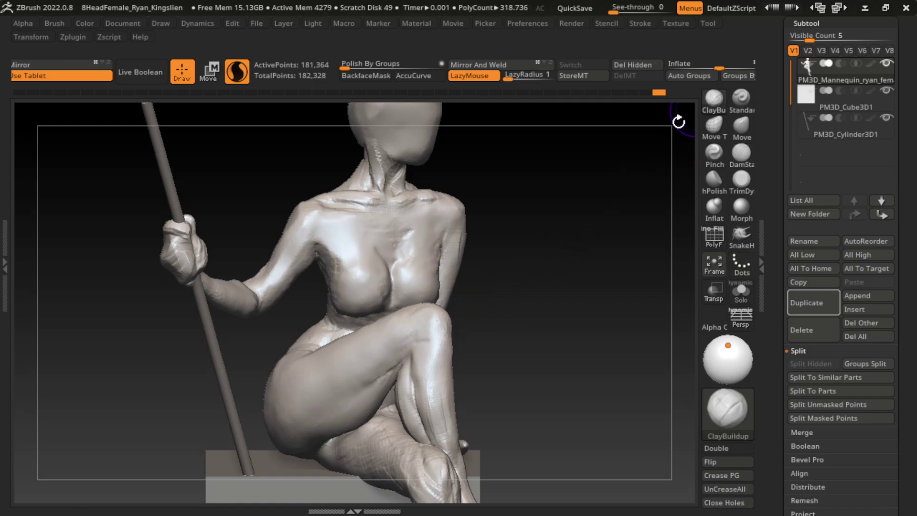
# Build up clay on the chest with ClayBuildup and Shift-smooth it
pyautogui.click(713, 98)
pyautogui.moveTo(391, 255)
pyautogui.mouseDown()
pyautogui.moveTo(385, 241)
pyautogui.moveTo(439, 239)
pyautogui.mouseUp()
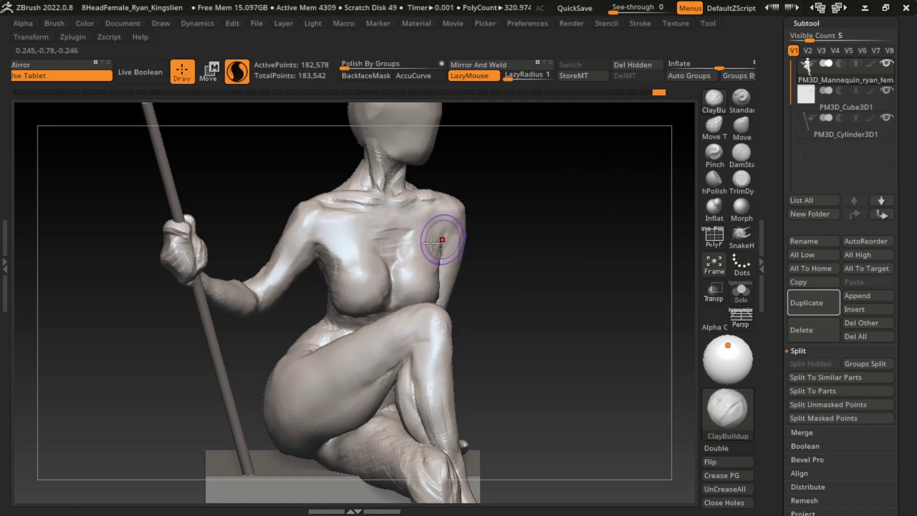
pyautogui.press('shift')
pyautogui.keyDown('shift'); pyautogui.moveTo(409, 277); pyautogui.dragTo(421, 278); pyautogui.keyUp('shift')
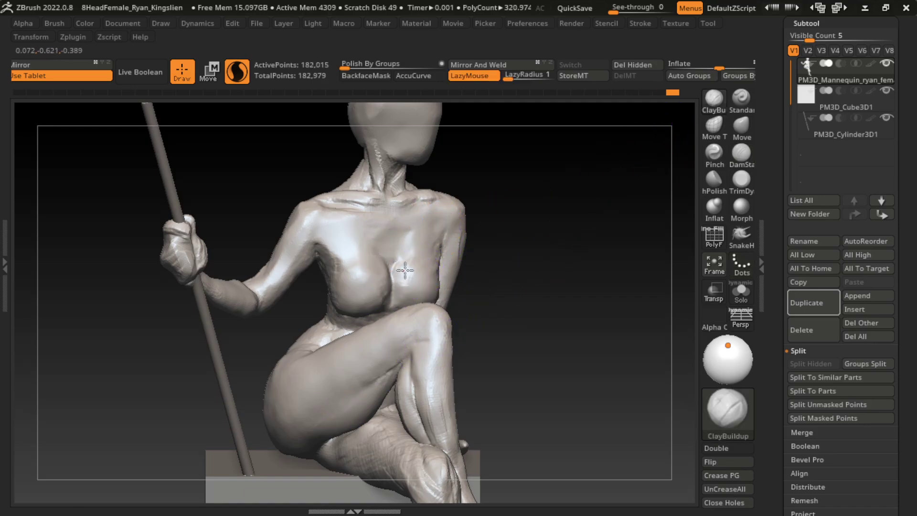
pyautogui.press('l')
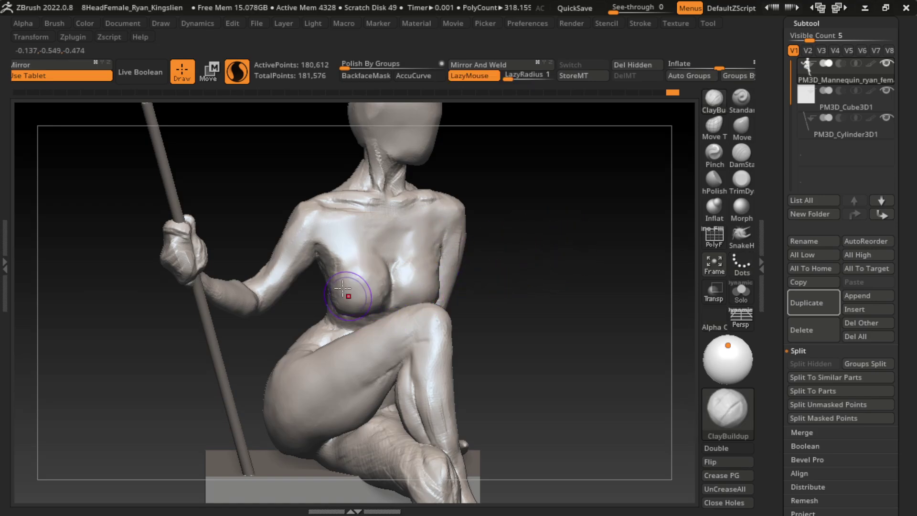
# Sculpt and smooth the ribcage, then build up the area under the breast
pyautogui.moveTo(527, 245); pyautogui.dragTo(511, 253)
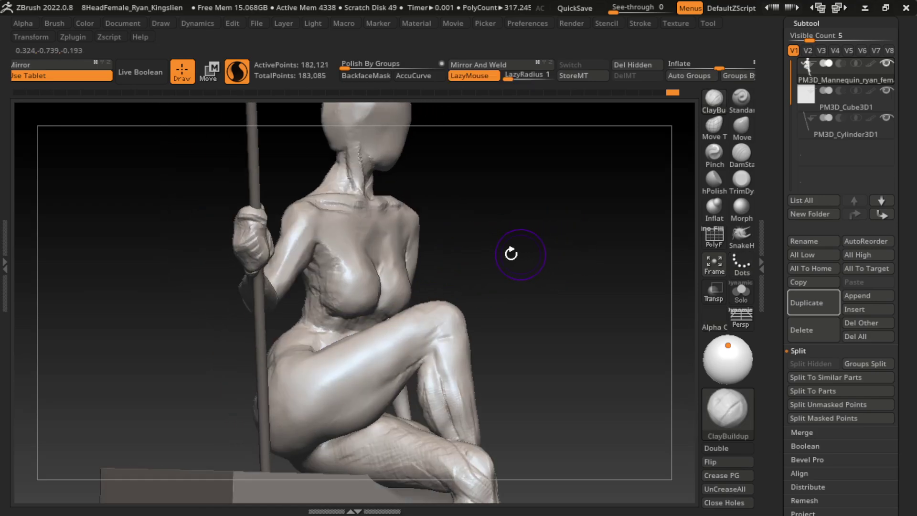
pyautogui.moveTo(331, 303); pyautogui.dragTo(323, 294)
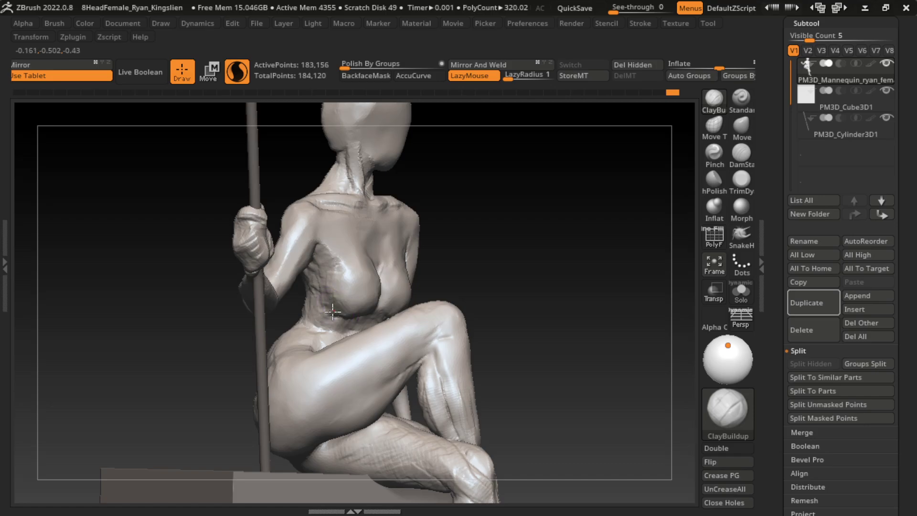
pyautogui.moveTo(389, 252)
pyautogui.mouseDown()
pyautogui.moveTo(403, 310)
pyautogui.moveTo(335, 312)
pyautogui.mouseUp()
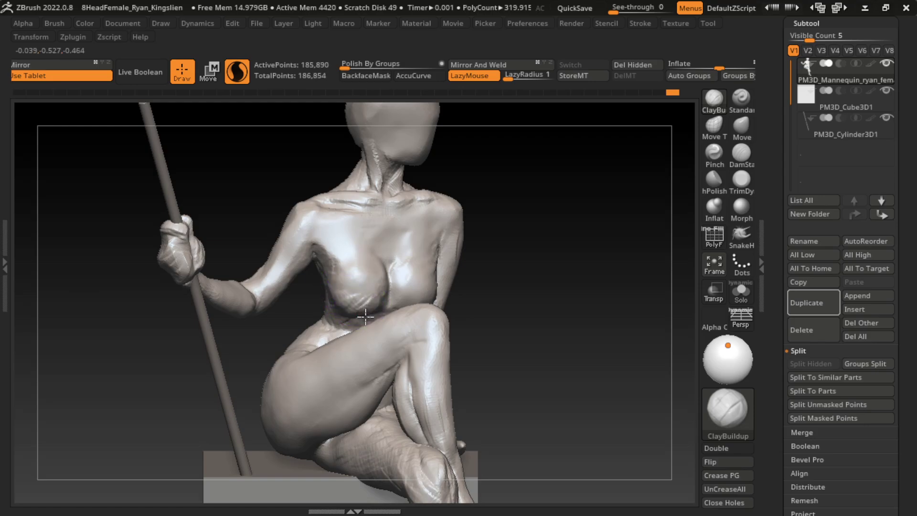
pyautogui.keyDown('shift'); pyautogui.moveTo(365, 316); pyautogui.dragTo(357, 298); pyautogui.keyUp('shift')
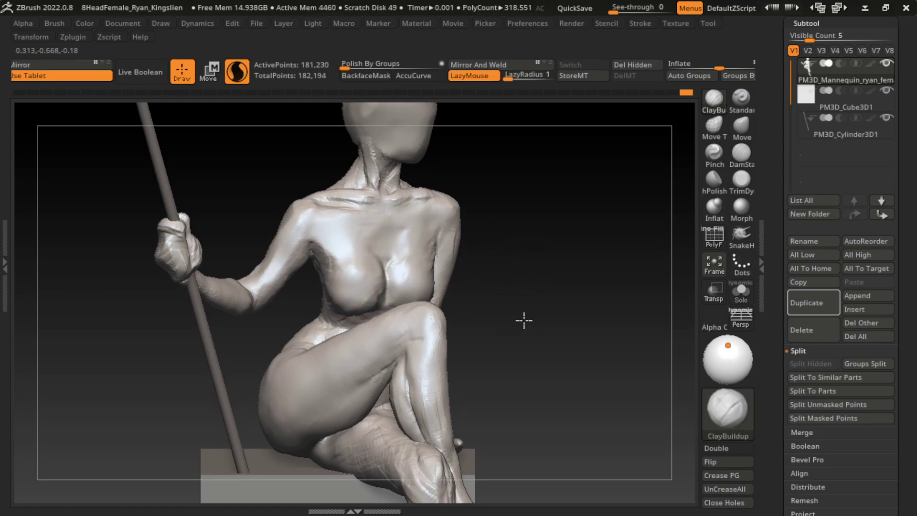
pyautogui.moveTo(514, 294); pyautogui.dragTo(523, 310)
pyautogui.moveTo(370, 334)
pyautogui.mouseDown()
pyautogui.moveTo(338, 292)
pyautogui.moveTo(357, 289)
pyautogui.moveTo(370, 266)
pyautogui.mouseUp()
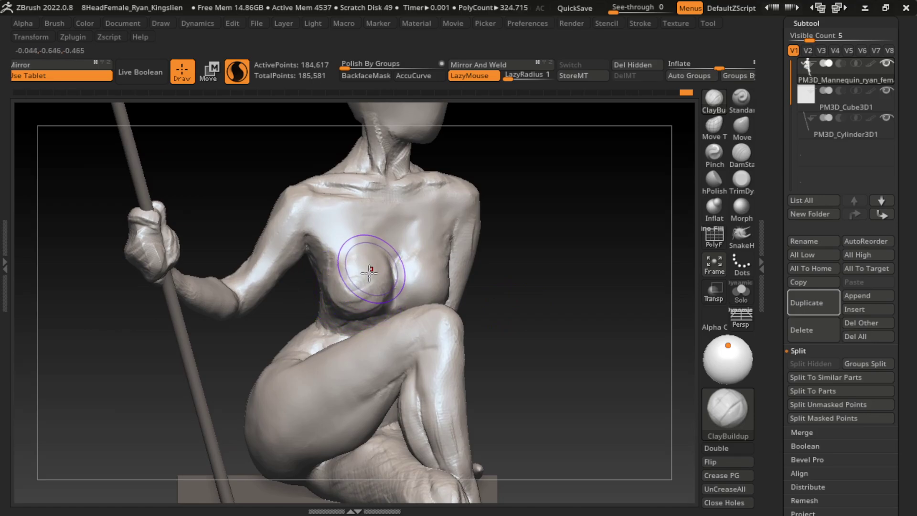
# Smooth the chest surface into the torso from a closer view
pyautogui.press('f')
pyautogui.moveTo(559, 250)
pyautogui.mouseDown()
pyautogui.moveTo(538, 310)
pyautogui.moveTo(501, 297)
pyautogui.moveTo(427, 295)
pyautogui.moveTo(422, 312)
pyautogui.moveTo(420, 292)
pyautogui.mouseUp()
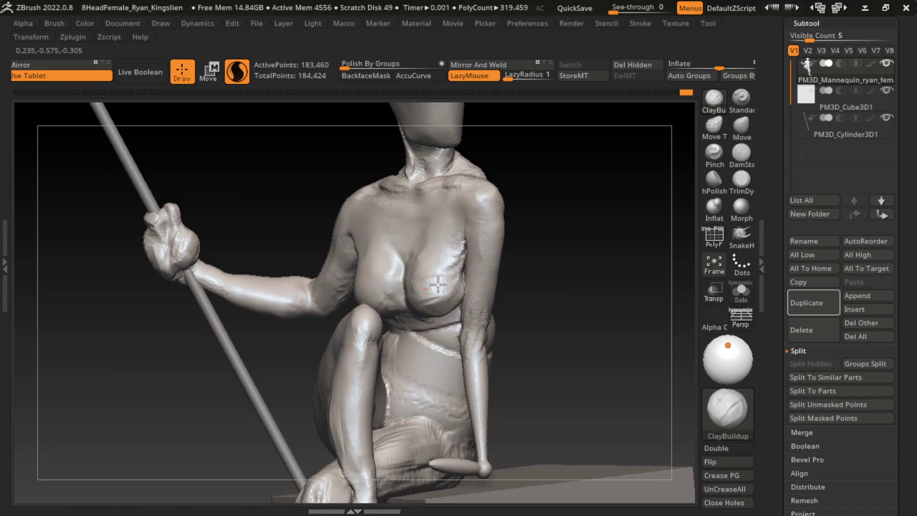
pyautogui.moveTo(549, 305); pyautogui.dragTo(593, 288)
pyautogui.press('l')
pyautogui.moveTo(505, 284)
pyautogui.mouseDown()
pyautogui.moveTo(589, 311)
pyautogui.moveTo(533, 311)
pyautogui.moveTo(561, 335)
pyautogui.moveTo(525, 323)
pyautogui.moveTo(654, 204)
pyautogui.mouseUp()
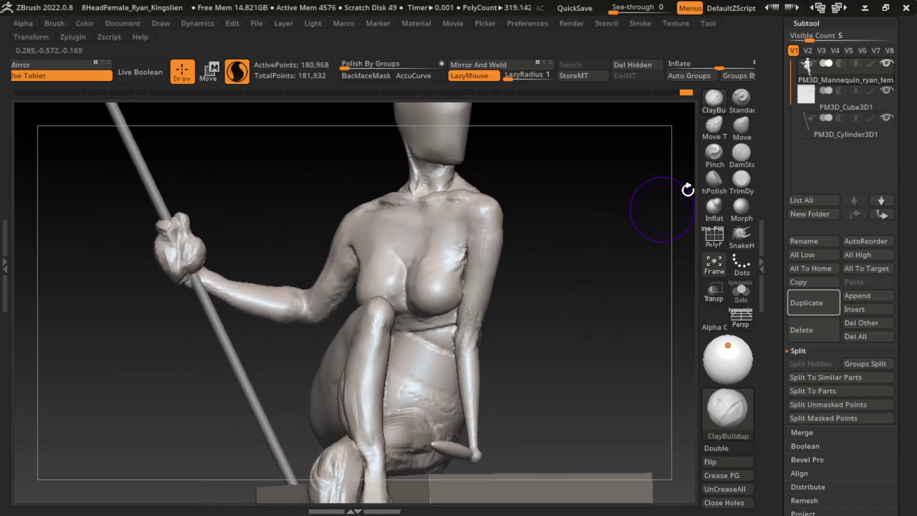
pyautogui.click(741, 153)
# Carve the crease under the chest with DamStandard from a low angle
pyautogui.moveTo(405, 305); pyautogui.dragTo(413, 307)
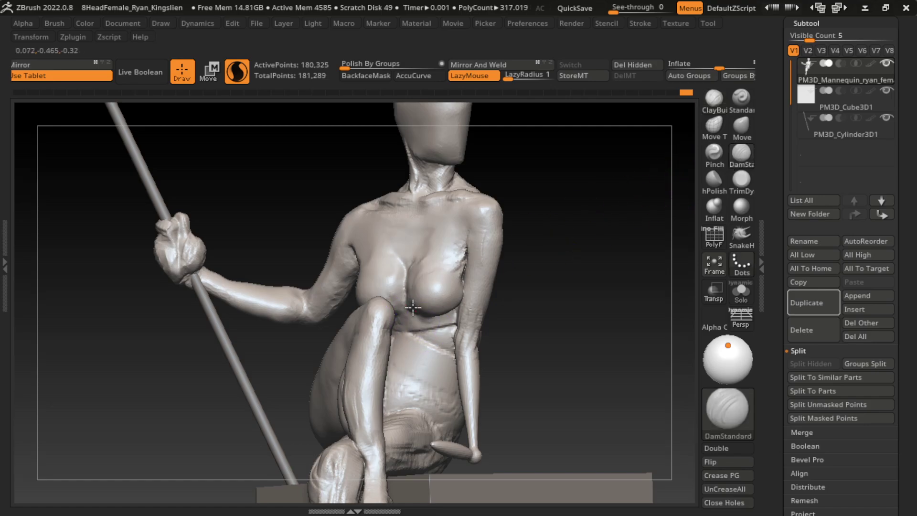
pyautogui.moveTo(543, 309)
pyautogui.mouseDown()
pyautogui.moveTo(579, 334)
pyautogui.moveTo(532, 297)
pyautogui.moveTo(433, 318)
pyautogui.mouseUp()
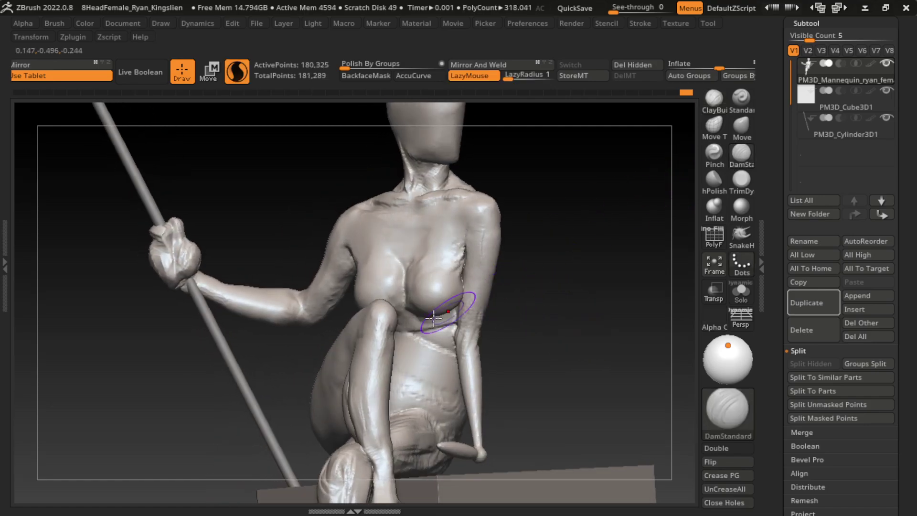
pyautogui.moveTo(504, 306); pyautogui.dragTo(516, 241)
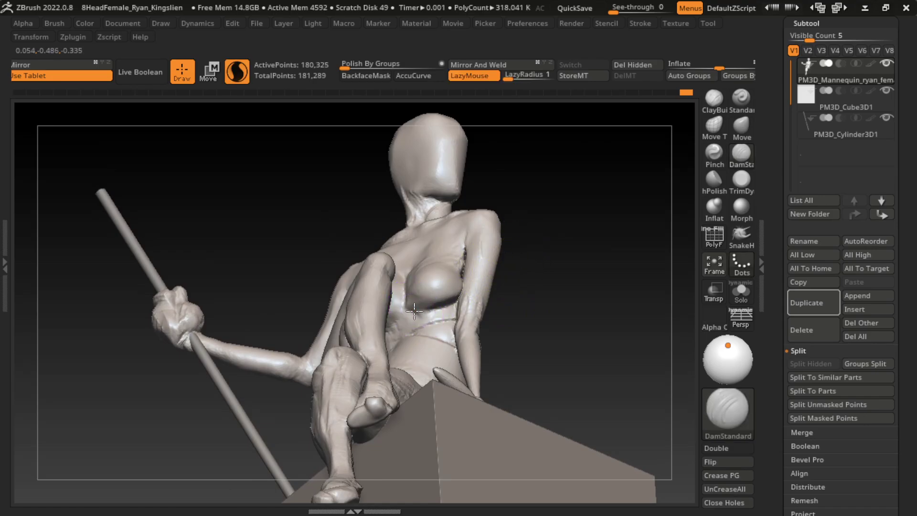
pyautogui.moveTo(408, 305); pyautogui.dragTo(382, 329)
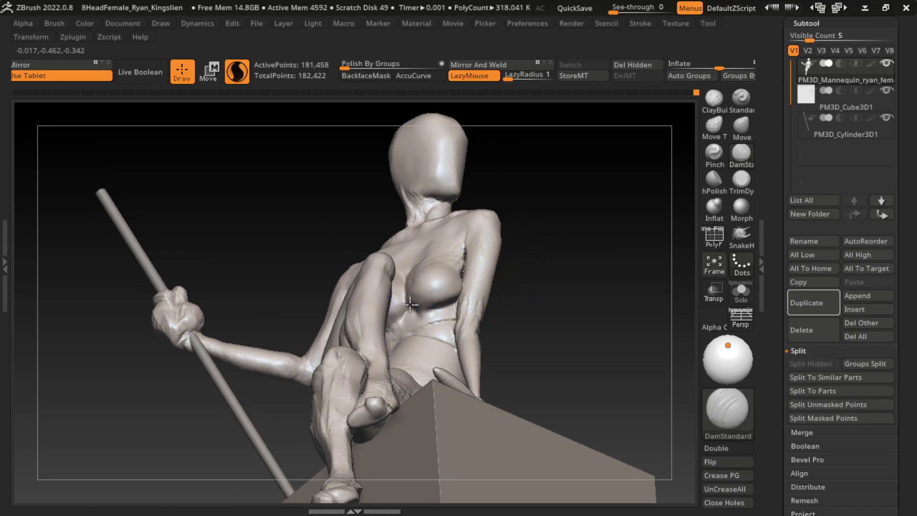
pyautogui.moveTo(535, 286)
pyautogui.mouseDown()
pyautogui.moveTo(566, 278)
pyautogui.moveTo(587, 285)
pyautogui.mouseUp()
pyautogui.moveTo(539, 265)
pyautogui.keyDown('alt'); pyautogui.mouseDown()
pyautogui.moveTo(556, 307)
pyautogui.moveTo(418, 303)
pyautogui.mouseUp(); pyautogui.keyUp('alt')
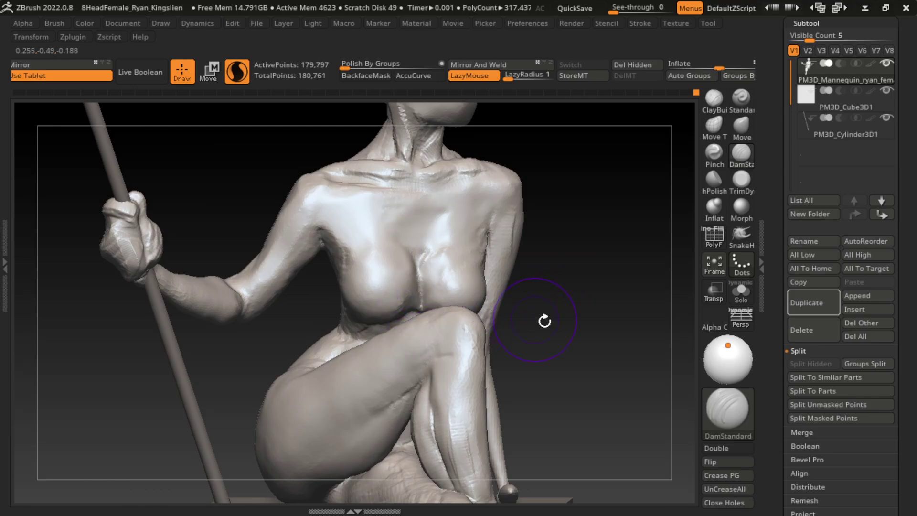
# Hide the leg blocking the torso, inspect it, then unhide all geometry
pyautogui.moveTo(544, 320)
pyautogui.mouseDown()
pyautogui.moveTo(548, 304)
pyautogui.moveTo(500, 313)
pyautogui.mouseUp()
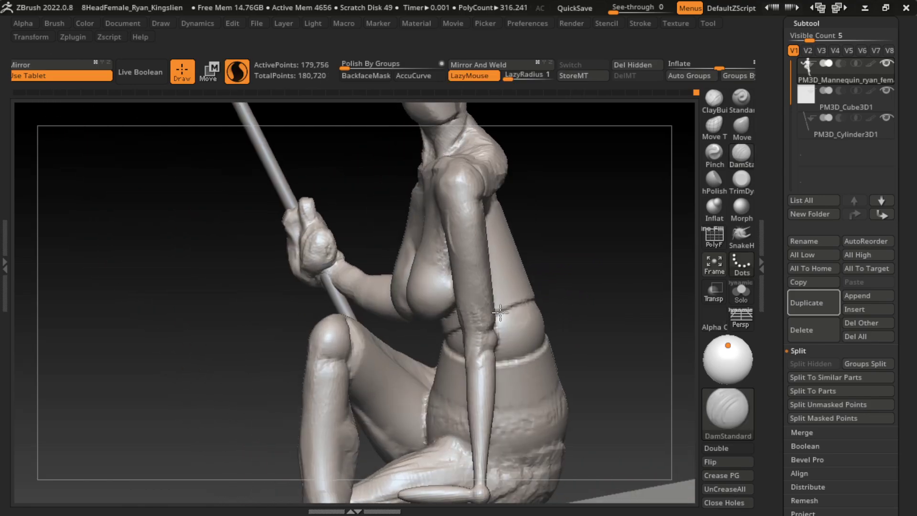
pyautogui.moveTo(206, 299)
pyautogui.keyDown('ctrl'); pyautogui.keyDown('alt'); pyautogui.keyDown('shift'); pyautogui.mouseDown()
pyautogui.moveTo(234, 328)
pyautogui.moveTo(384, 410)
pyautogui.moveTo(387, 456)
pyautogui.mouseUp(); pyautogui.keyUp('shift'); pyautogui.keyUp('alt'); pyautogui.keyUp('ctrl')
pyautogui.moveTo(387, 456)
pyautogui.mouseDown()
pyautogui.moveTo(627, 265)
pyautogui.moveTo(424, 330)
pyautogui.mouseUp()
pyautogui.moveTo(419, 294)
pyautogui.mouseDown()
pyautogui.moveTo(550, 274)
pyautogui.moveTo(420, 287)
pyautogui.mouseUp()
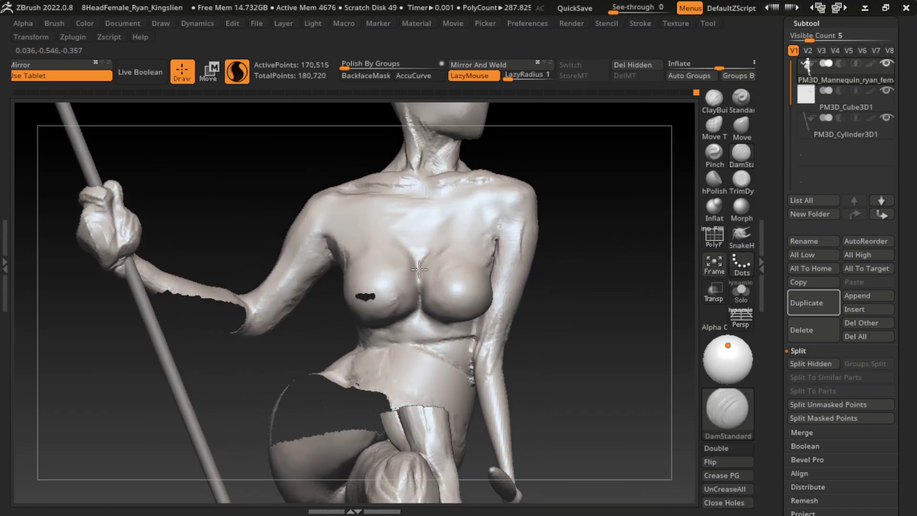
pyautogui.keyDown('ctrl'); pyautogui.keyDown('shift'); pyautogui.click(602, 338); pyautogui.keyUp('shift'); pyautogui.keyUp('ctrl')
# Enlarge the brush to about 81 and turn to the figure's back
pyautogui.moveTo(583, 320)
pyautogui.mouseDown()
pyautogui.moveTo(559, 314)
pyautogui.moveTo(644, 333)
pyautogui.mouseUp()
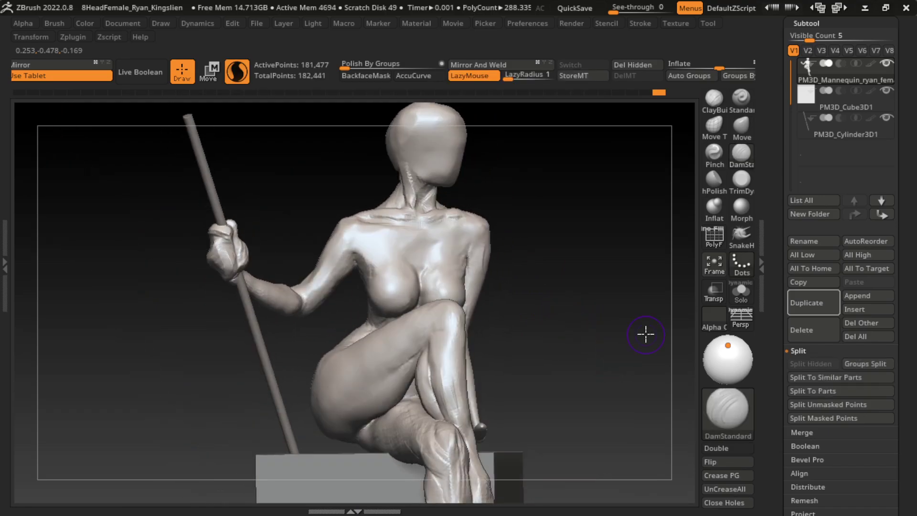
pyautogui.moveTo(557, 323); pyautogui.dragTo(616, 274)
pyautogui.press('s')
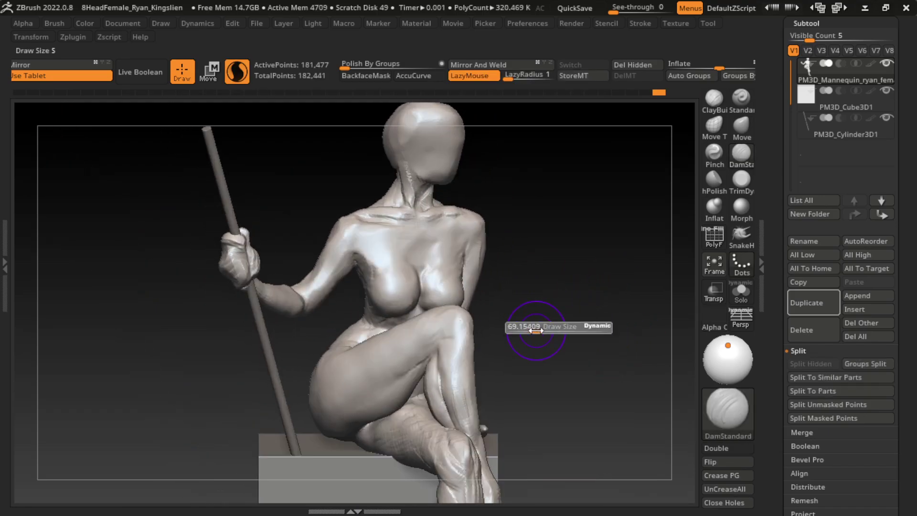
pyautogui.moveTo(537, 330); pyautogui.dragTo(540, 329)
pyautogui.moveTo(538, 268); pyautogui.dragTo(629, 265)
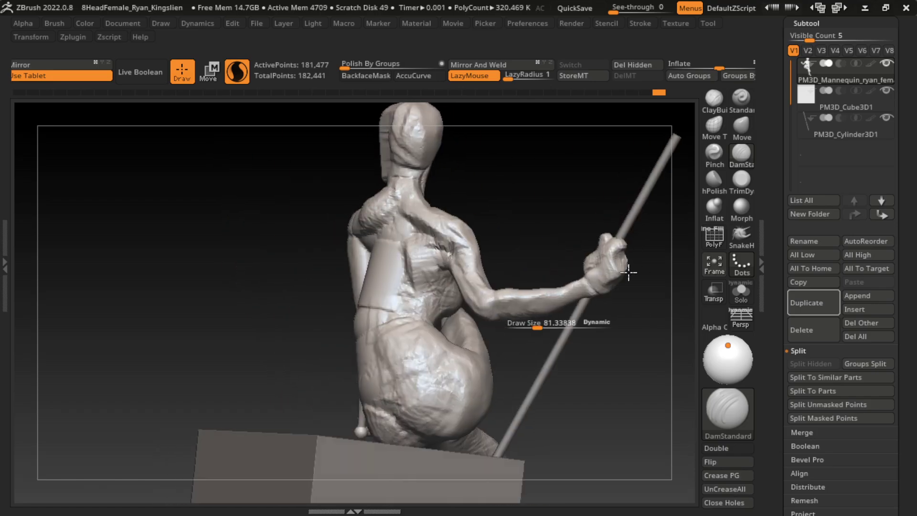
pyautogui.click(713, 97)
# Add ClayBuildup strokes on the back, then build clay around the waist and hip
pyautogui.moveTo(409, 328); pyautogui.dragTo(425, 257)
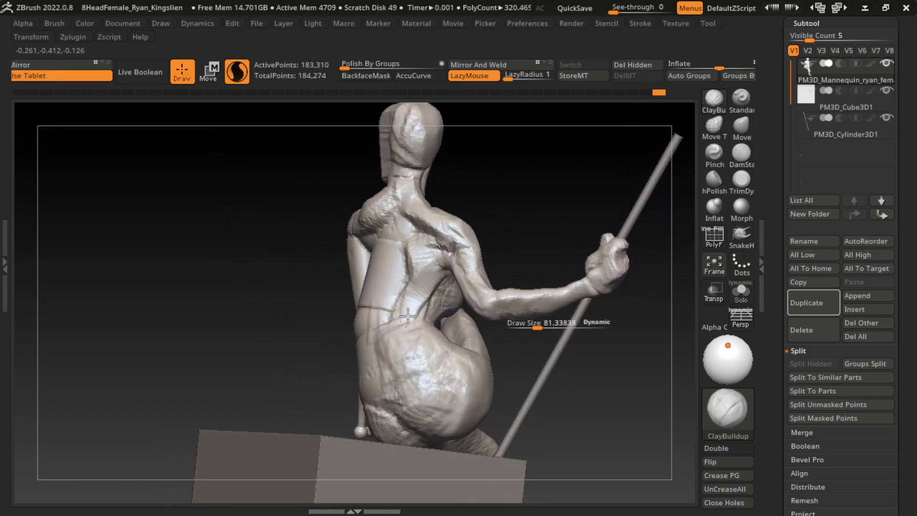
pyautogui.moveTo(530, 185)
pyautogui.mouseDown()
pyautogui.moveTo(419, 194)
pyautogui.moveTo(616, 228)
pyautogui.mouseUp()
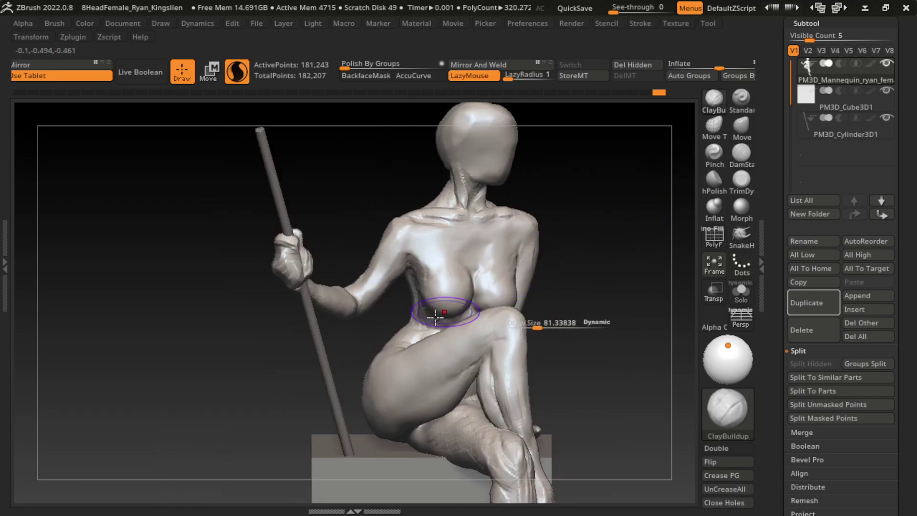
pyautogui.moveTo(430, 301); pyautogui.dragTo(401, 343)
pyautogui.moveTo(411, 279); pyautogui.dragTo(410, 335)
pyautogui.moveTo(625, 344)
pyautogui.mouseDown()
pyautogui.moveTo(605, 346)
pyautogui.moveTo(492, 465)
pyautogui.mouseUp()
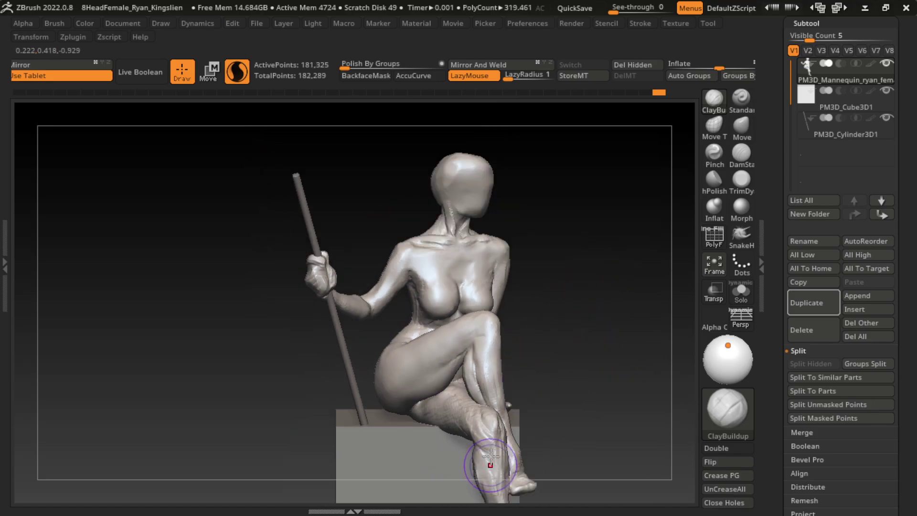
pyautogui.moveTo(570, 320)
pyautogui.mouseDown()
pyautogui.moveTo(554, 347)
pyautogui.moveTo(575, 335)
pyautogui.moveTo(311, 344)
pyautogui.moveTo(298, 368)
pyautogui.mouseUp()
# Resize the brush and build up the raised leg's knee and thigh
pyautogui.press('s')
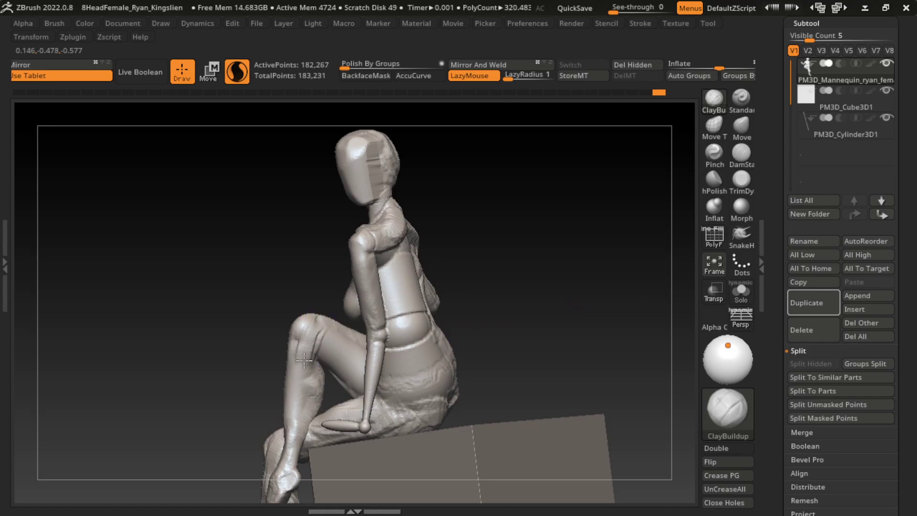
pyautogui.moveTo(305, 325)
pyautogui.mouseDown()
pyautogui.moveTo(297, 337)
pyautogui.moveTo(305, 362)
pyautogui.mouseUp()
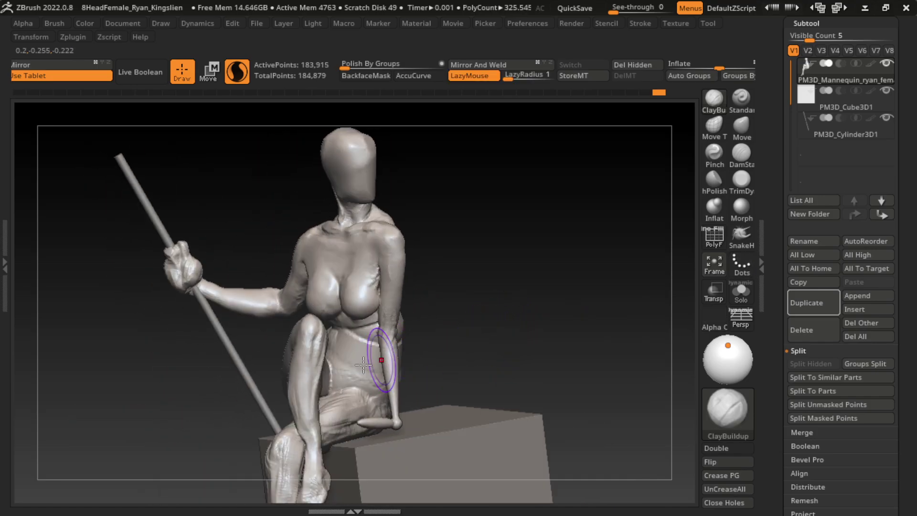
pyautogui.moveTo(449, 337); pyautogui.dragTo(457, 321)
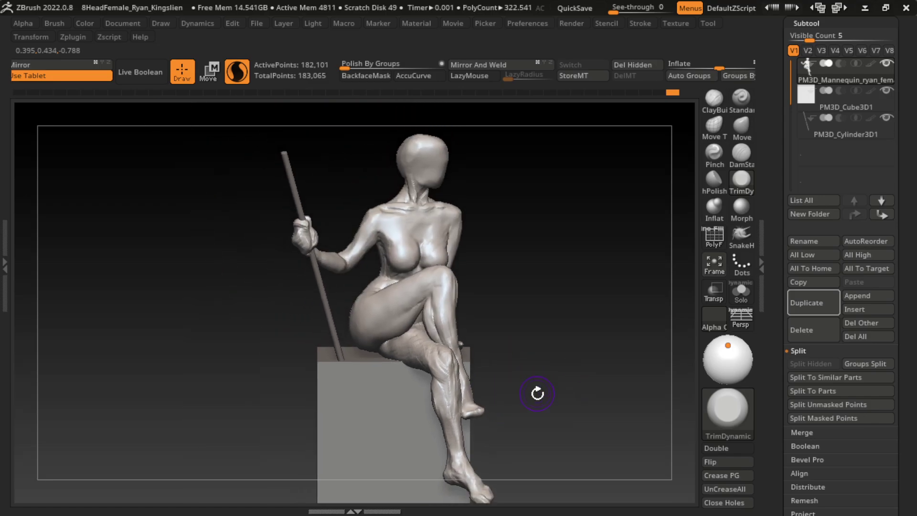
# Reselect ClayBuildup with stabilising on and sculpt form along the shin toward the knee
pyautogui.moveTo(453, 374); pyautogui.dragTo(431, 318)
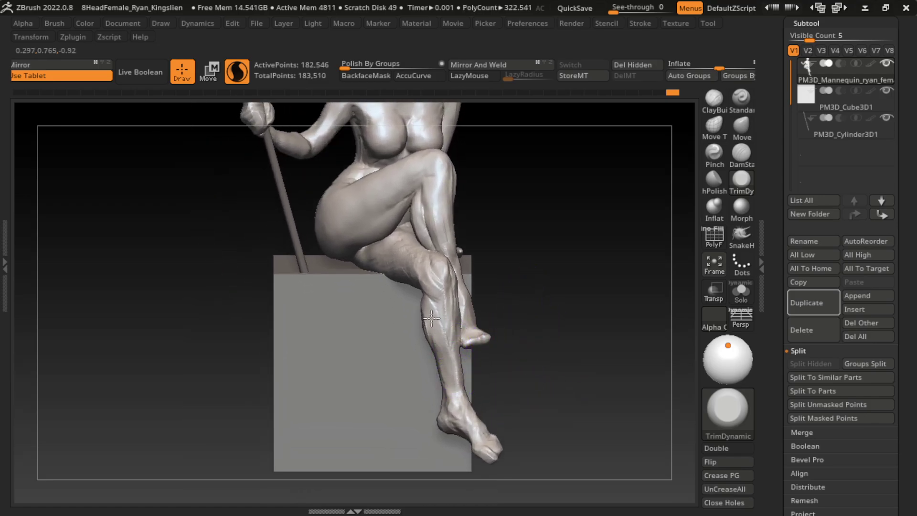
pyautogui.press('b')
pyautogui.press('c')
pyautogui.press('b')
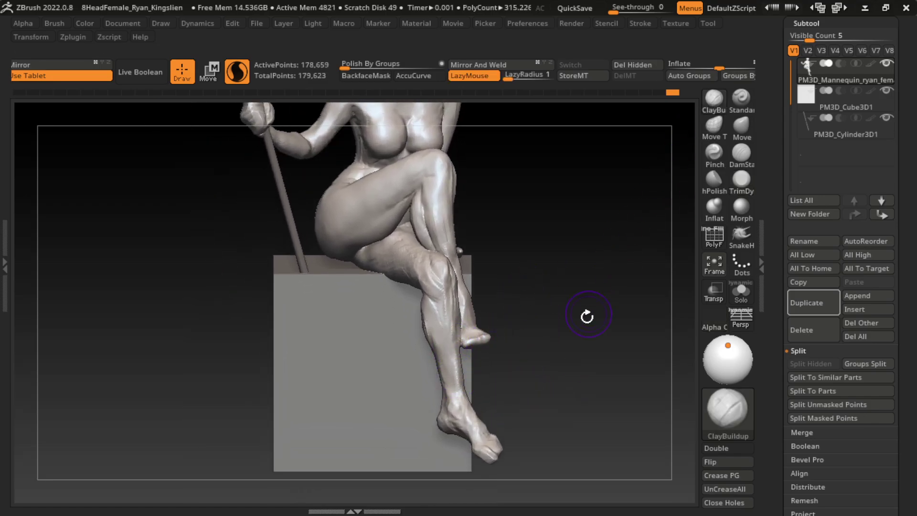
pyautogui.press('s')
pyautogui.moveTo(430, 324)
pyautogui.mouseDown()
pyautogui.moveTo(438, 260)
pyautogui.moveTo(432, 359)
pyautogui.mouseUp()
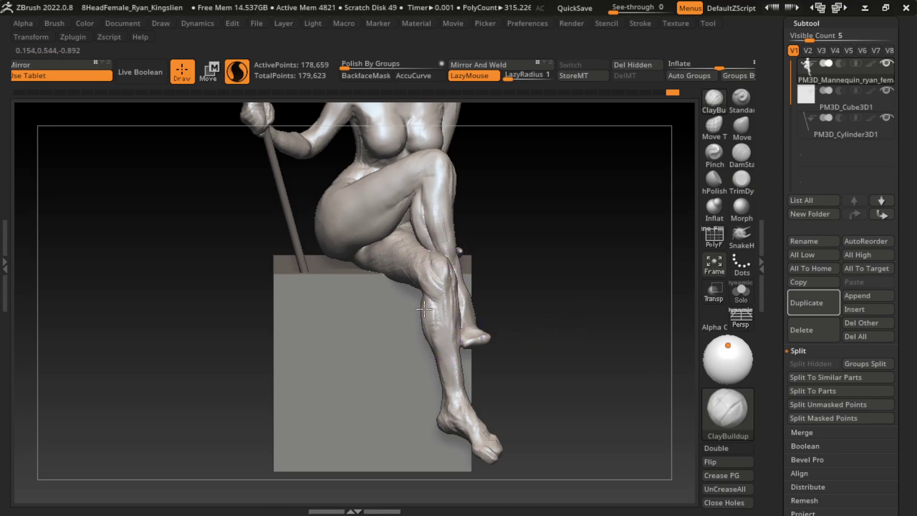
pyautogui.moveTo(428, 288); pyautogui.dragTo(428, 352)
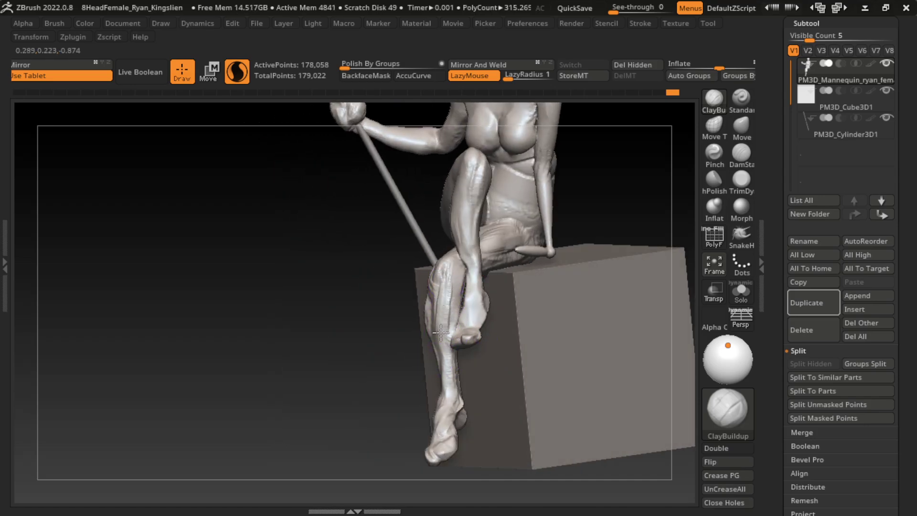
pyautogui.moveTo(445, 377); pyautogui.dragTo(442, 315)
# Sculpt the shin down toward the ankle, then undo that stroke
pyautogui.moveTo(540, 254); pyautogui.dragTo(564, 233, button='right')
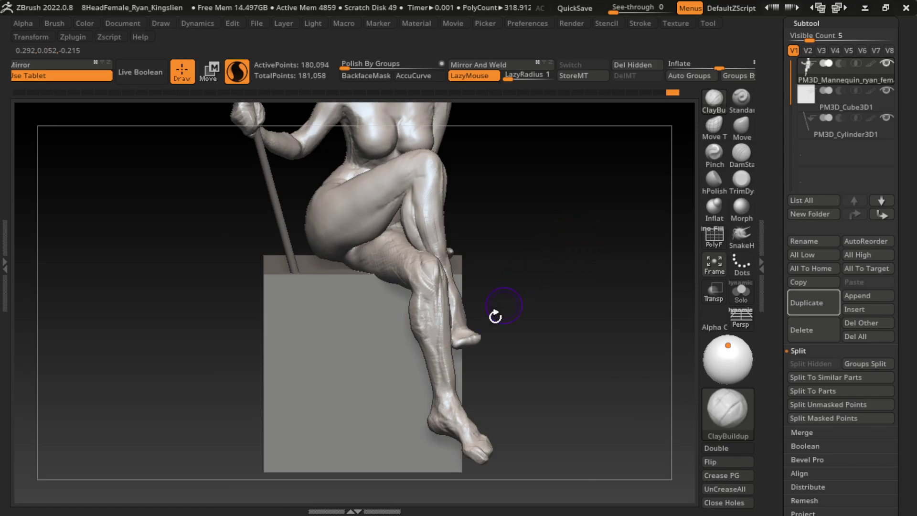
pyautogui.moveTo(467, 384); pyautogui.dragTo(477, 371, button='right')
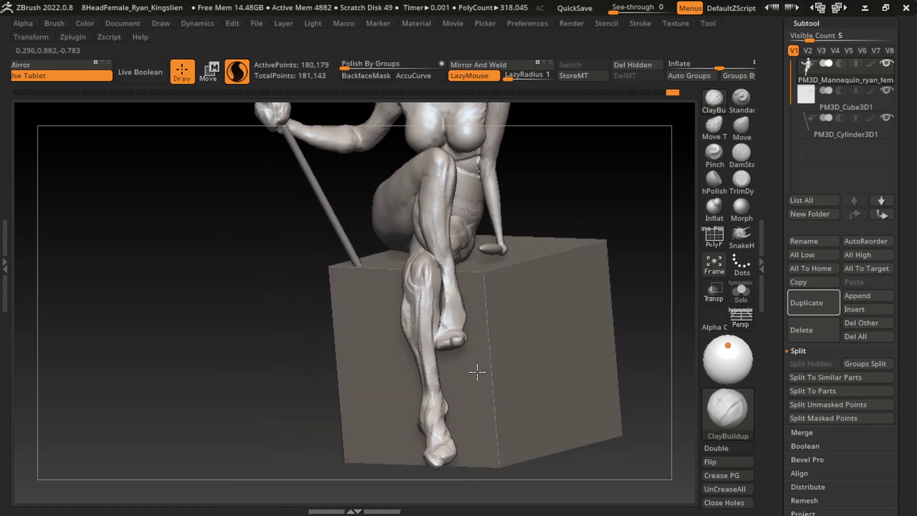
pyautogui.moveTo(434, 355); pyautogui.dragTo(431, 397)
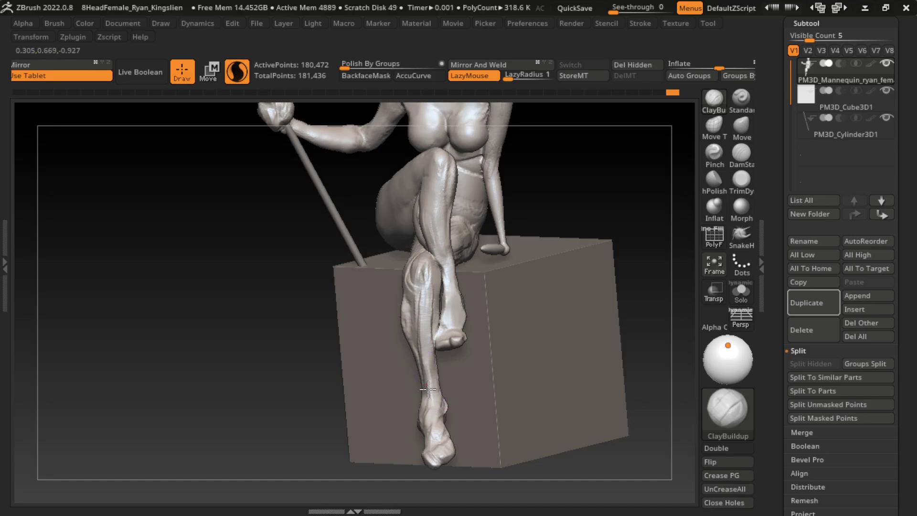
pyautogui.moveTo(427, 389)
pyautogui.mouseDown(button='right')
pyautogui.moveTo(655, 247)
pyautogui.moveTo(436, 399)
pyautogui.mouseUp(button='right')
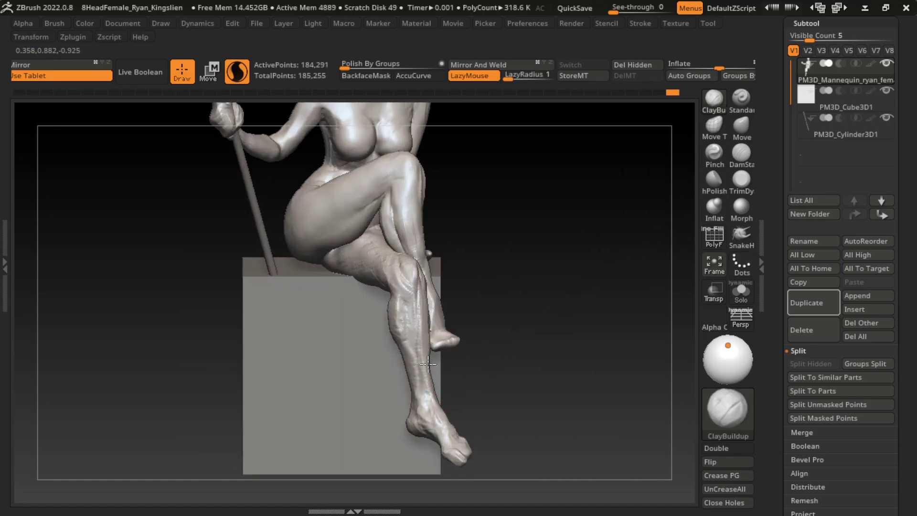
pyautogui.hotkey('ctrl', 'z')
# Add strokes shaping the lower leg, shin's back edge, and just below the knee
pyautogui.moveTo(527, 299)
pyautogui.mouseDown(button='right')
pyautogui.moveTo(515, 314)
pyautogui.moveTo(420, 301)
pyautogui.mouseUp(button='right')
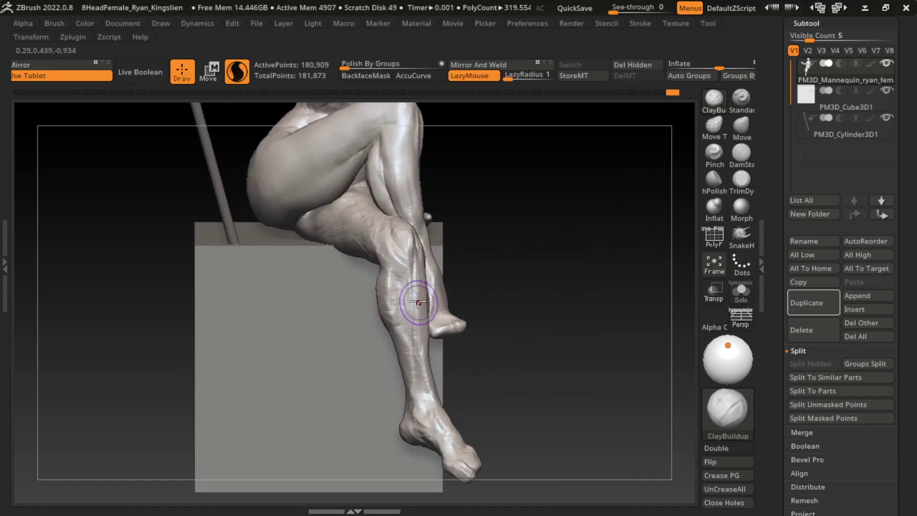
pyautogui.moveTo(397, 256); pyautogui.dragTo(420, 329)
pyautogui.moveTo(408, 287); pyautogui.dragTo(421, 343)
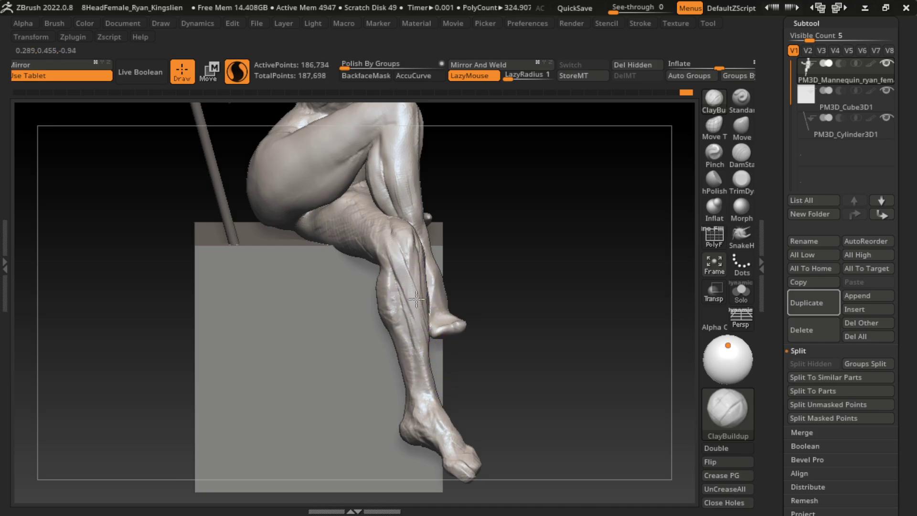
pyautogui.moveTo(417, 310); pyautogui.dragTo(421, 258)
pyautogui.moveTo(560, 307)
pyautogui.mouseDown()
pyautogui.moveTo(536, 264)
pyautogui.moveTo(539, 299)
pyautogui.mouseUp()
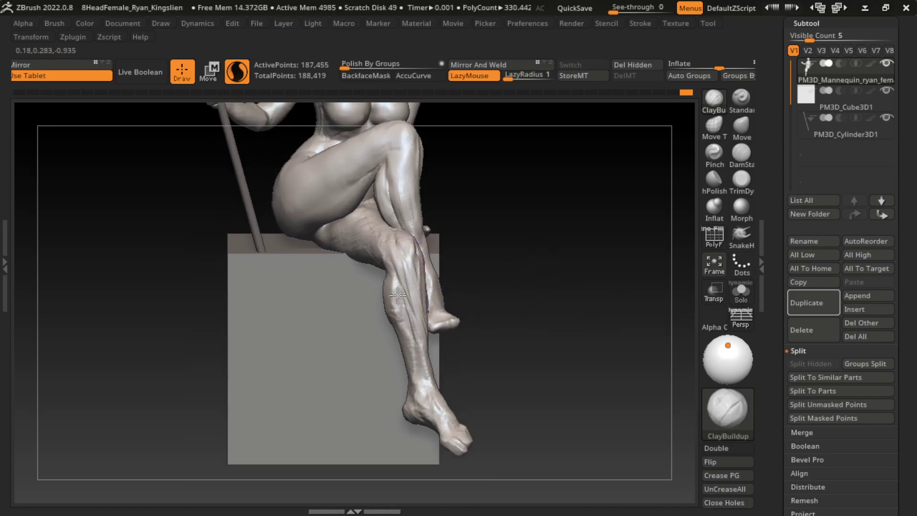
pyautogui.moveTo(402, 315); pyautogui.dragTo(419, 388)
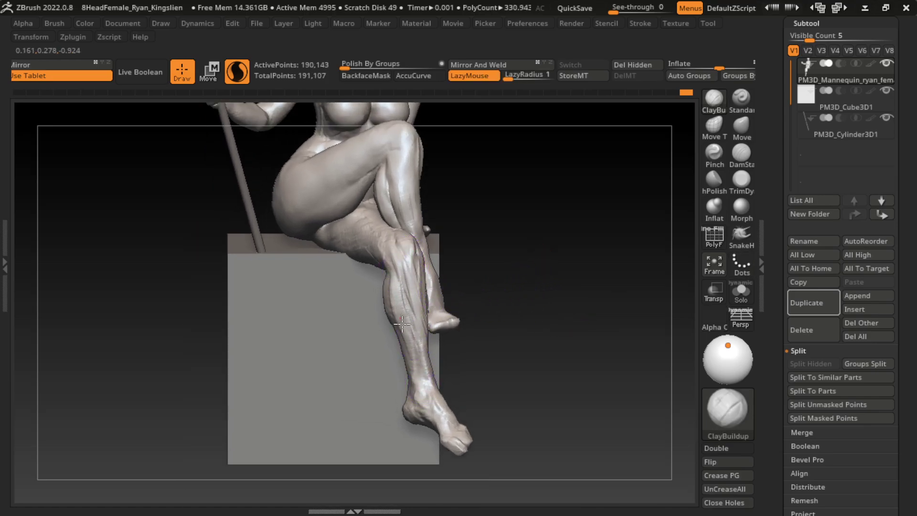
# Undo the recent shin, calf and knee strokes, then smooth the knee and thigh
pyautogui.hotkey('ctrl', 'z')
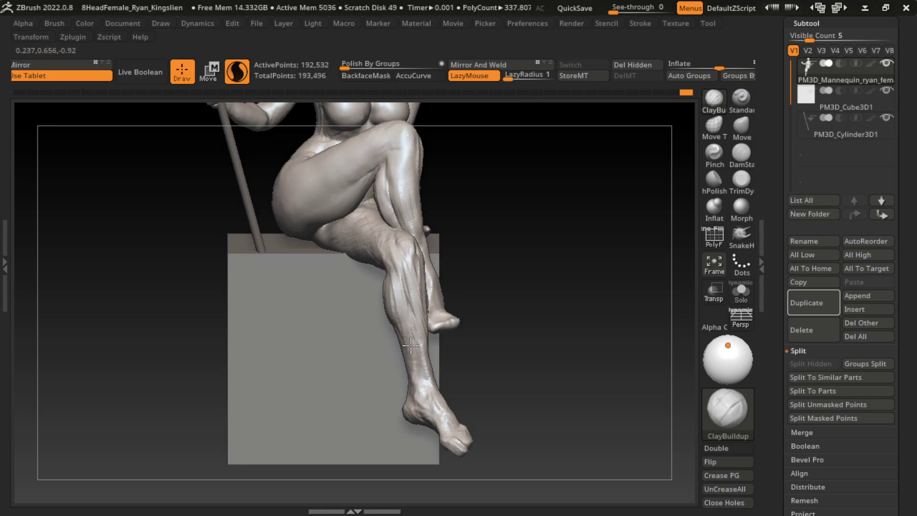
pyautogui.hotkey('ctrl', 'z')
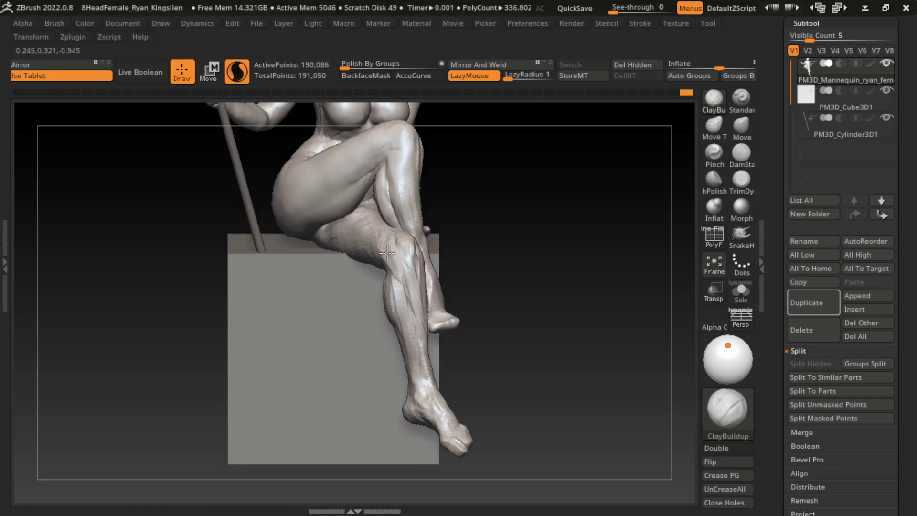
pyautogui.hotkey('ctrl', 'z')
pyautogui.press('s')
pyautogui.press('s')
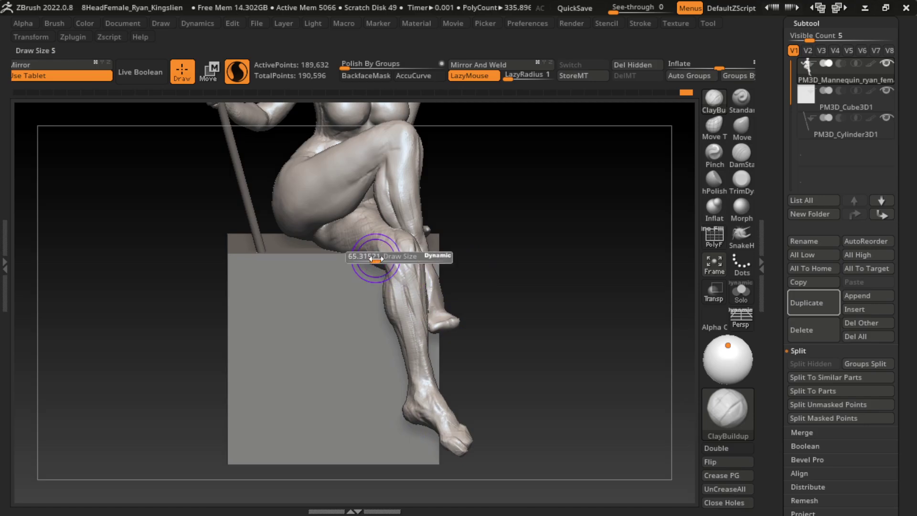
pyautogui.moveTo(376, 259)
pyautogui.mouseDown(button='right')
pyautogui.moveTo(501, 239)
pyautogui.moveTo(362, 249)
pyautogui.mouseUp(button='right')
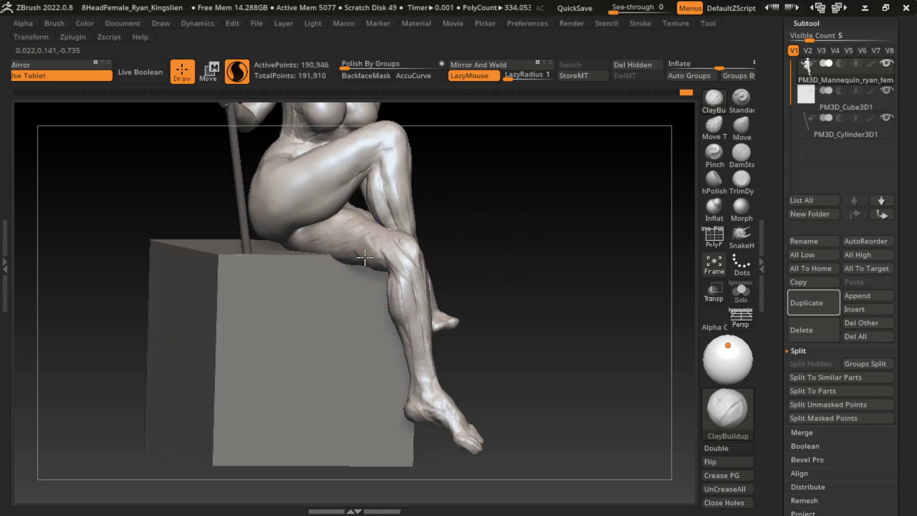
pyautogui.hotkey('ctrl', 'z')
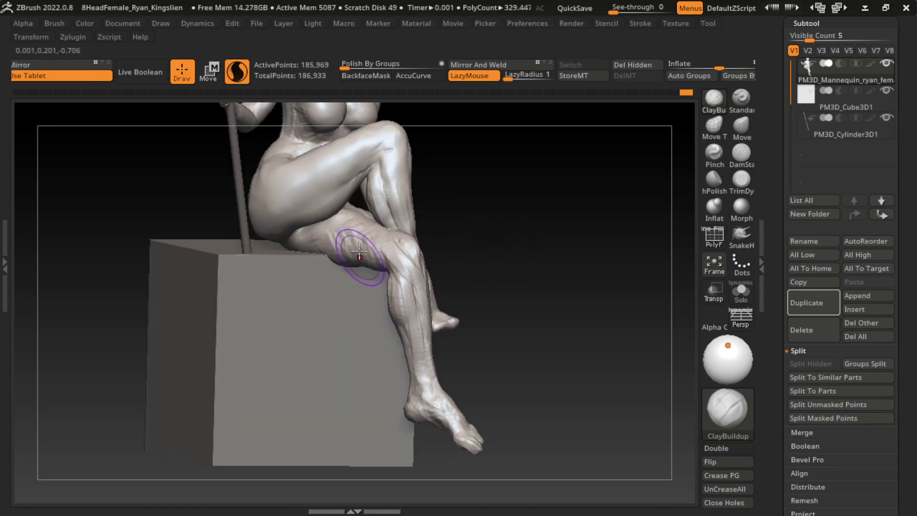
pyautogui.moveTo(377, 263)
pyautogui.mouseDown()
pyautogui.moveTo(335, 230)
pyautogui.moveTo(324, 239)
pyautogui.mouseUp()
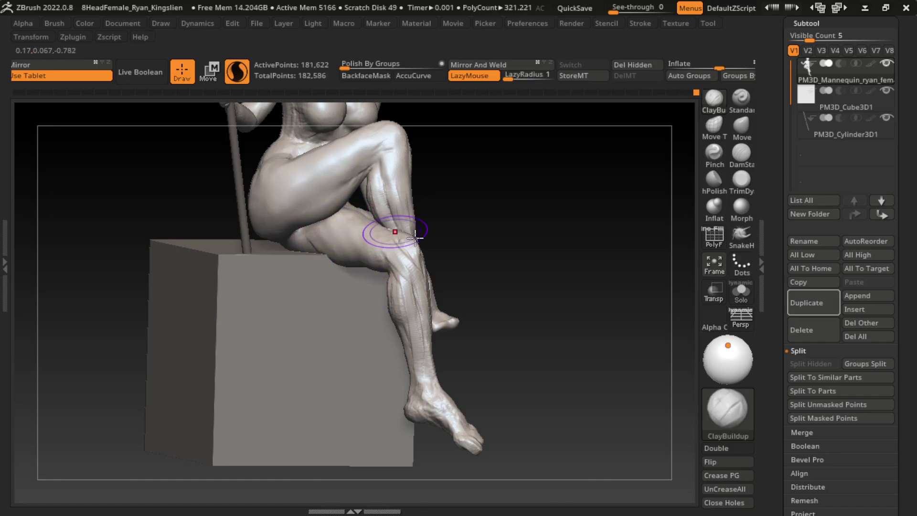
pyautogui.moveTo(368, 234); pyautogui.dragTo(500, 241, button='right')
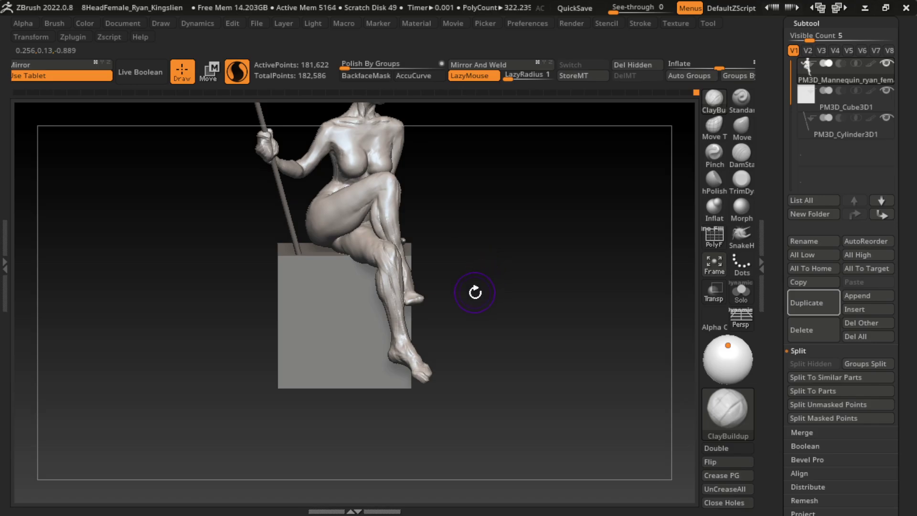
# With TrimDynamic, flatten the toes and shin of the lower leg
pyautogui.moveTo(472, 292); pyautogui.dragTo(665, 215, button='right')
pyautogui.click(741, 179)
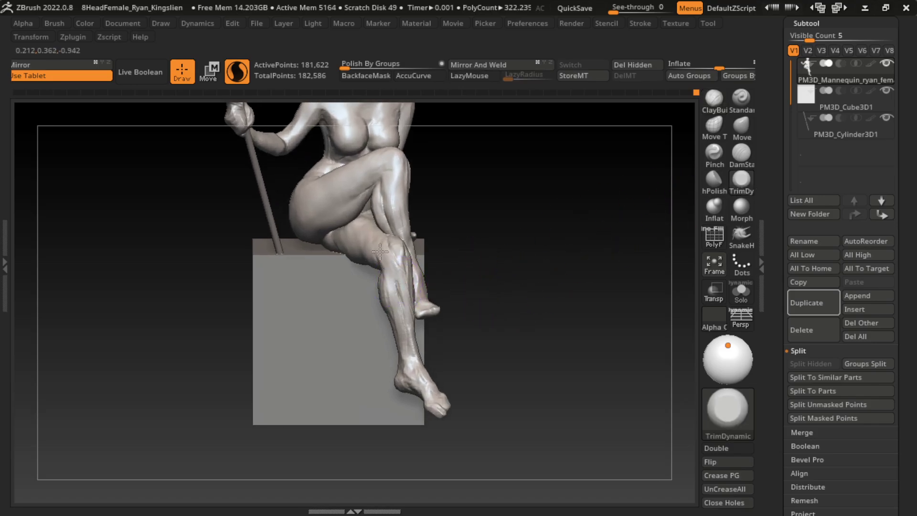
pyautogui.moveTo(407, 334)
pyautogui.mouseDown()
pyautogui.moveTo(437, 409)
pyautogui.moveTo(425, 380)
pyautogui.mouseUp()
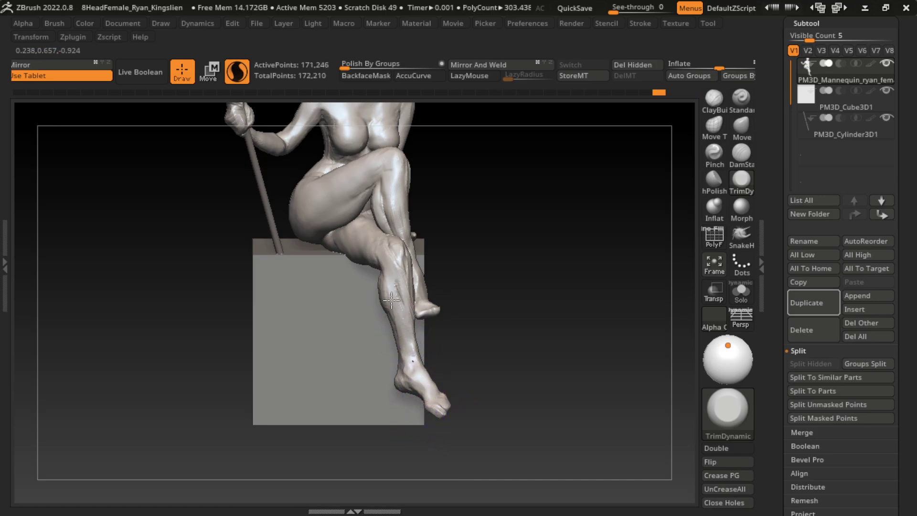
pyautogui.moveTo(376, 279); pyautogui.dragTo(396, 370)
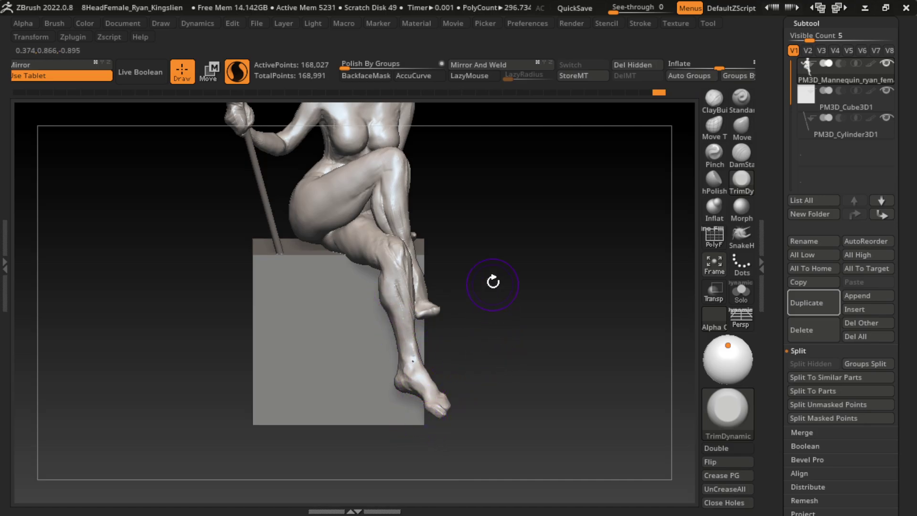
pyautogui.keyDown('alt'); pyautogui.moveTo(493, 282); pyautogui.dragTo(459, 365); pyautogui.keyUp('alt')
# Switch to the Move brush and orbit to a front view with the staff upright
pyautogui.press('s')
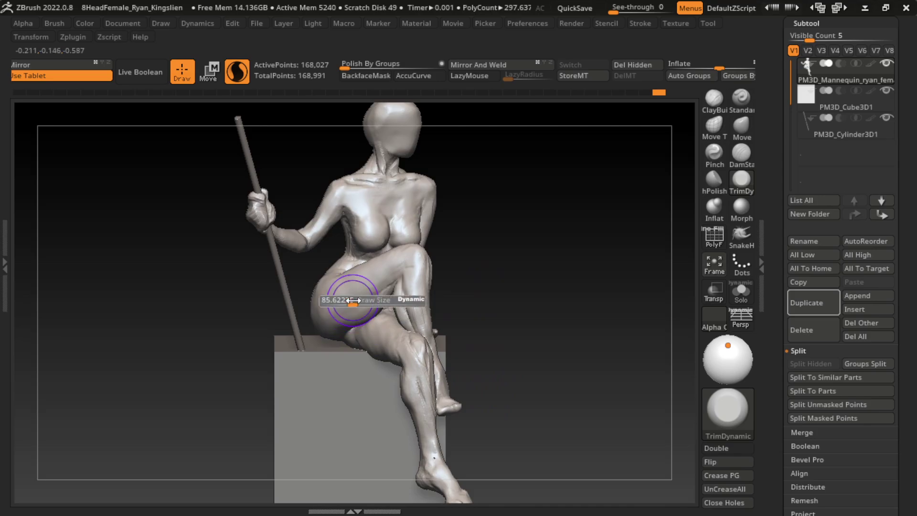
pyautogui.press('b')
pyautogui.press('m')
pyautogui.press('v')
pyautogui.moveTo(611, 179); pyautogui.dragTo(591, 216)
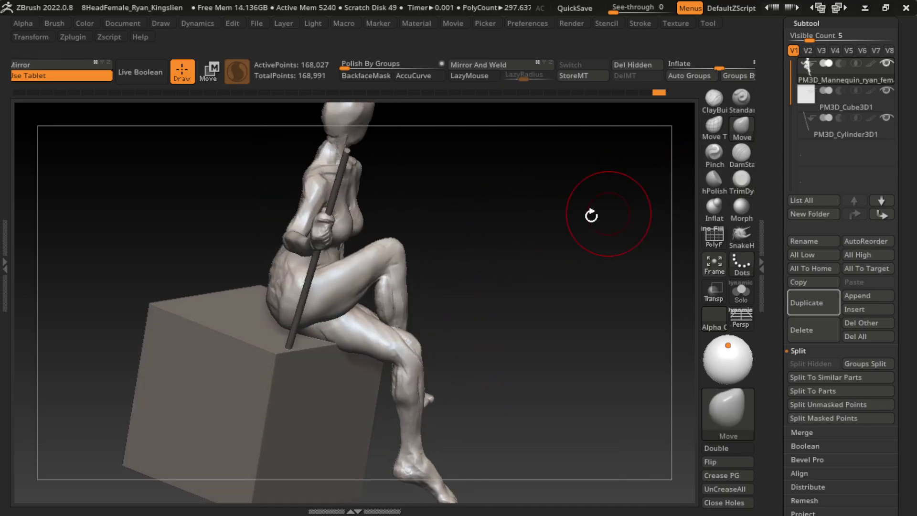
pyautogui.moveTo(447, 254)
pyautogui.mouseDown()
pyautogui.moveTo(341, 274)
pyautogui.moveTo(358, 262)
pyautogui.mouseUp()
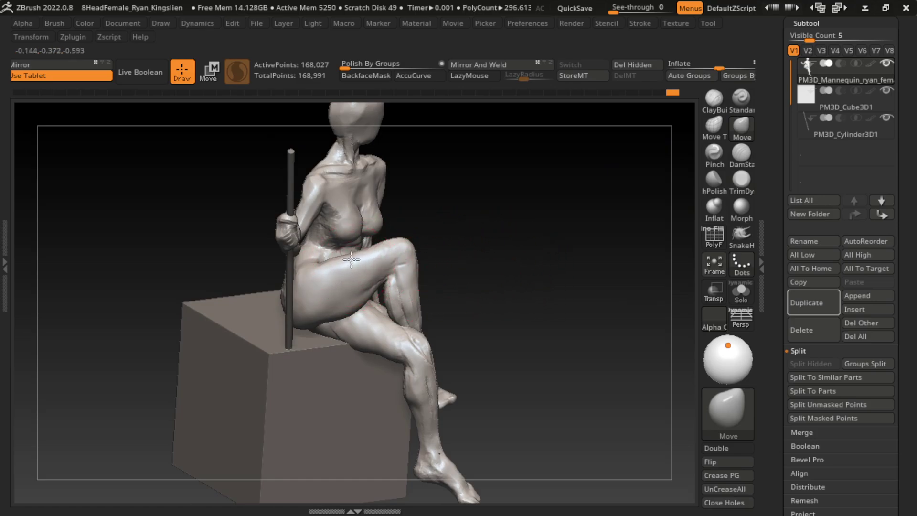
pyautogui.moveTo(517, 242)
pyautogui.mouseDown()
pyautogui.moveTo(518, 277)
pyautogui.moveTo(485, 288)
pyautogui.moveTo(487, 310)
pyautogui.mouseUp()
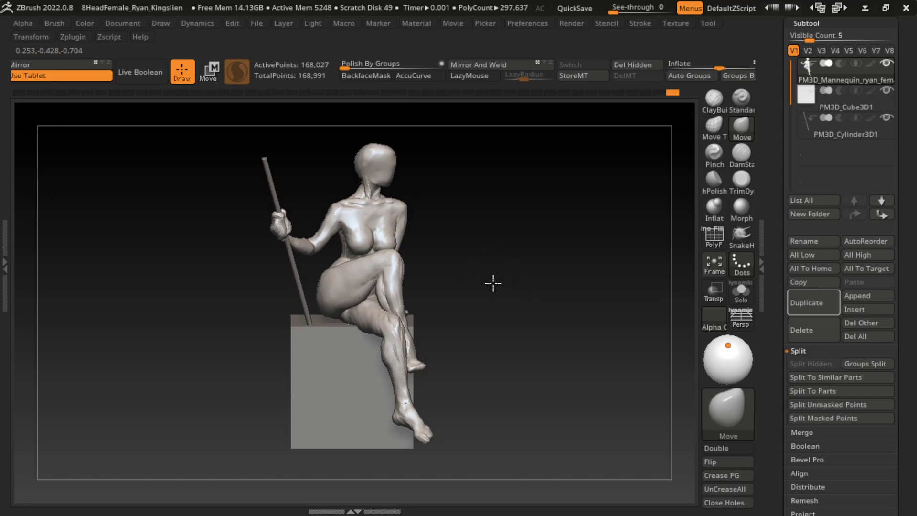
# Smooth the hanging leg's shin and knee surface
pyautogui.scroll(2, 496, 282)
pyautogui.moveTo(499, 285); pyautogui.dragTo(480, 281)
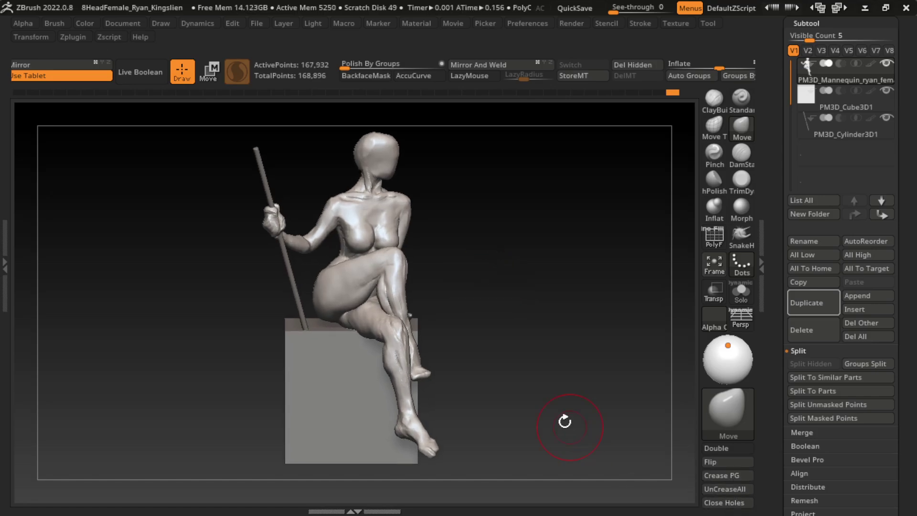
pyautogui.scroll(2, 547, 410)
pyautogui.press('s')
pyautogui.keyDown('shift'); pyautogui.moveTo(392, 317); pyautogui.dragTo(420, 411); pyautogui.keyUp('shift')
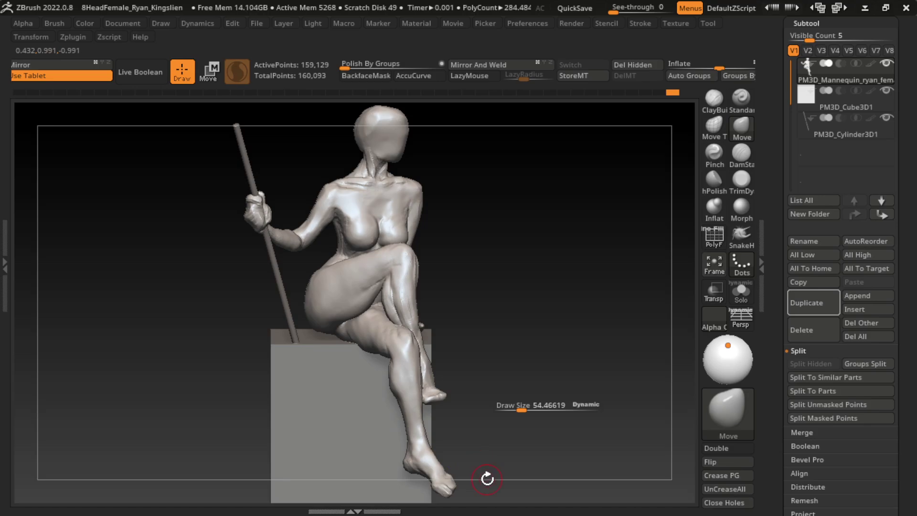